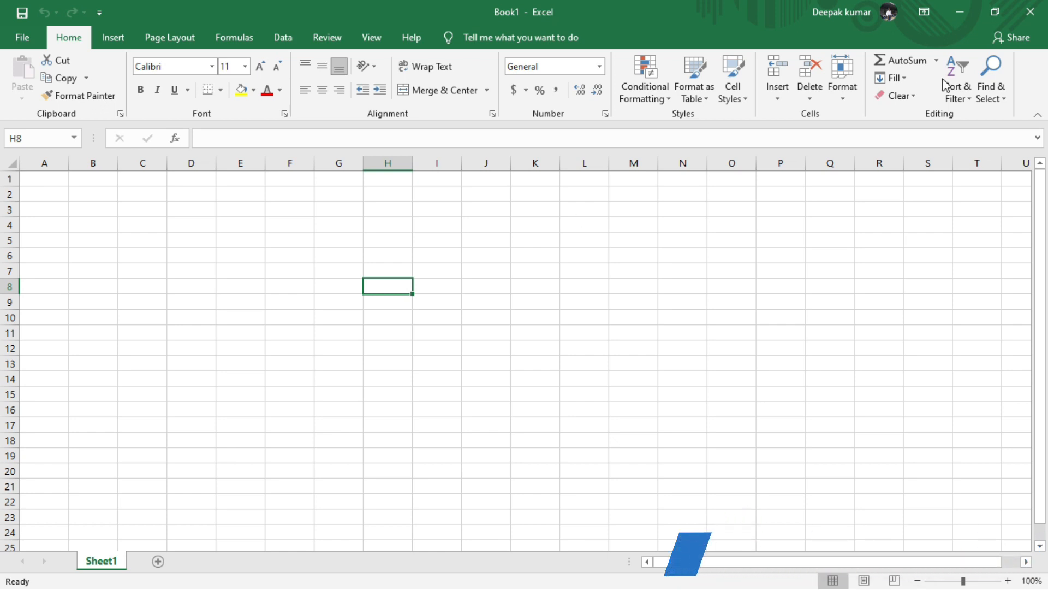
# Add three new worksheets to the workbook, inserting the third one directly after Sheet1
pyautogui.click(189, 225)
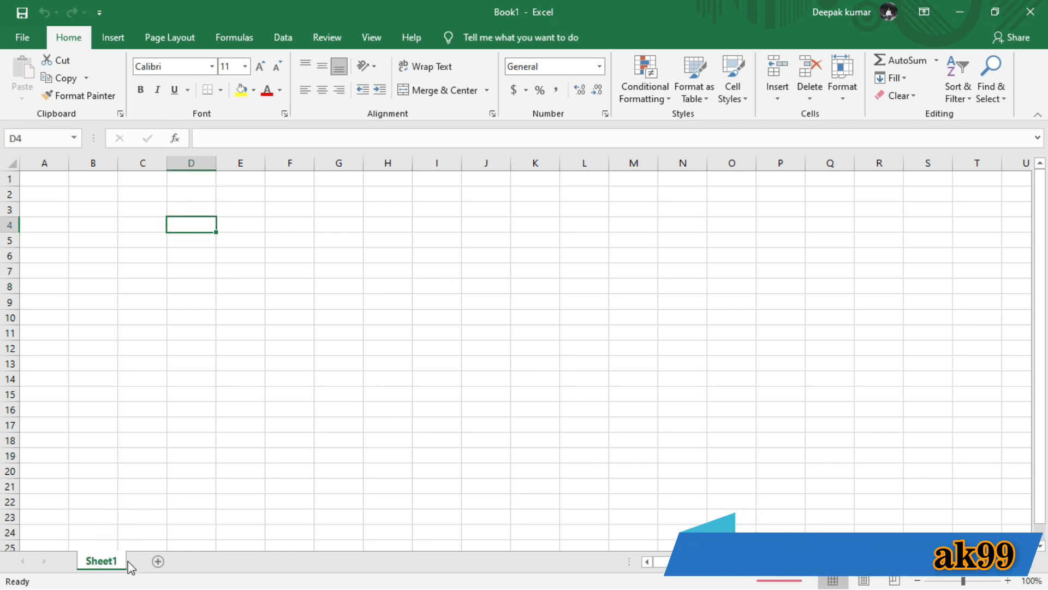
pyautogui.click(158, 561)
pyautogui.click(206, 561)
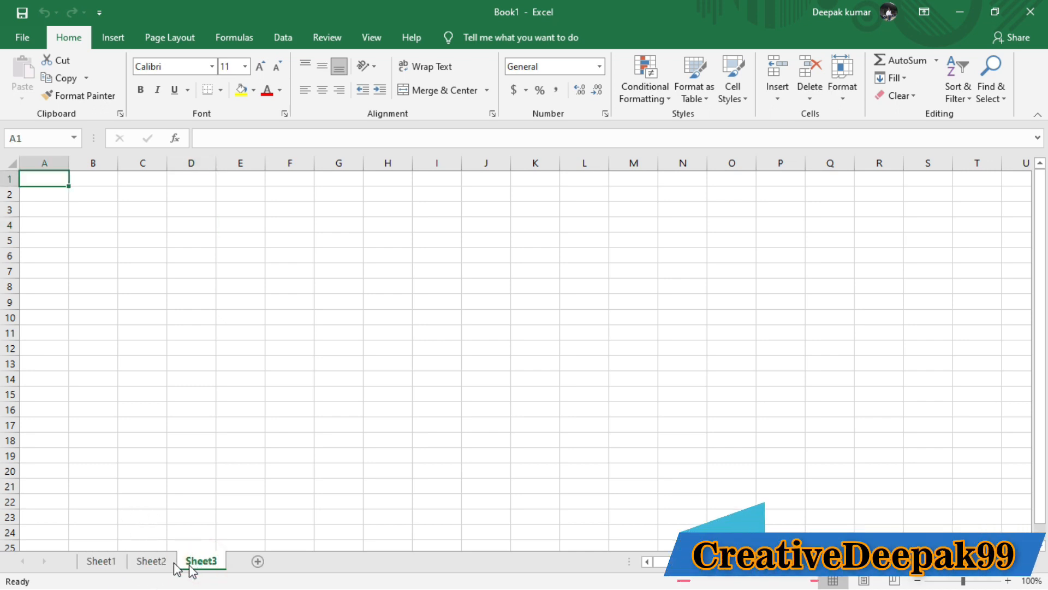
pyautogui.click(158, 562)
pyautogui.click(102, 561)
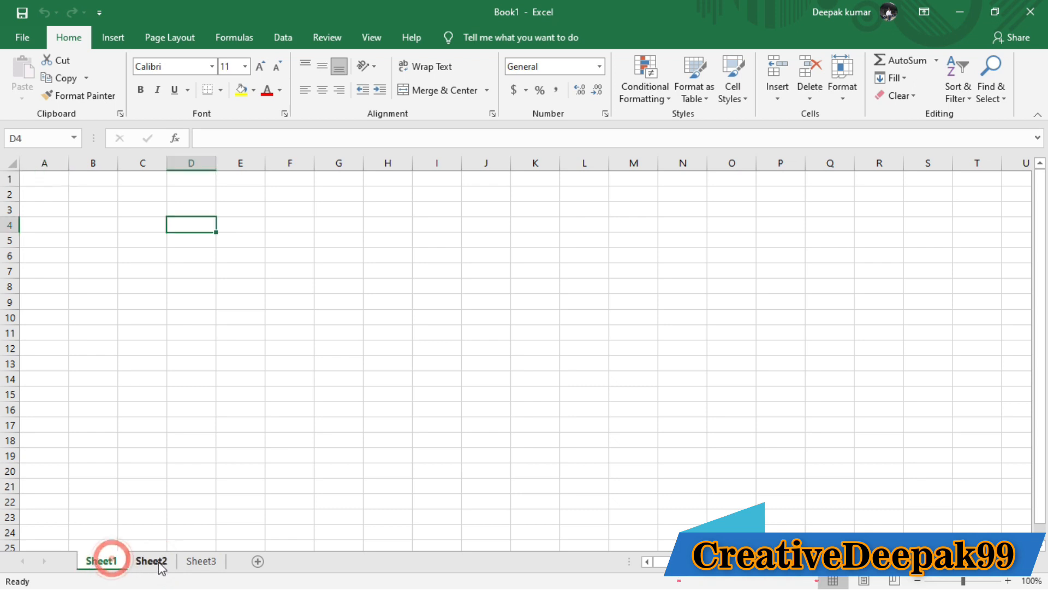
pyautogui.click(139, 561)
pyautogui.click(101, 561)
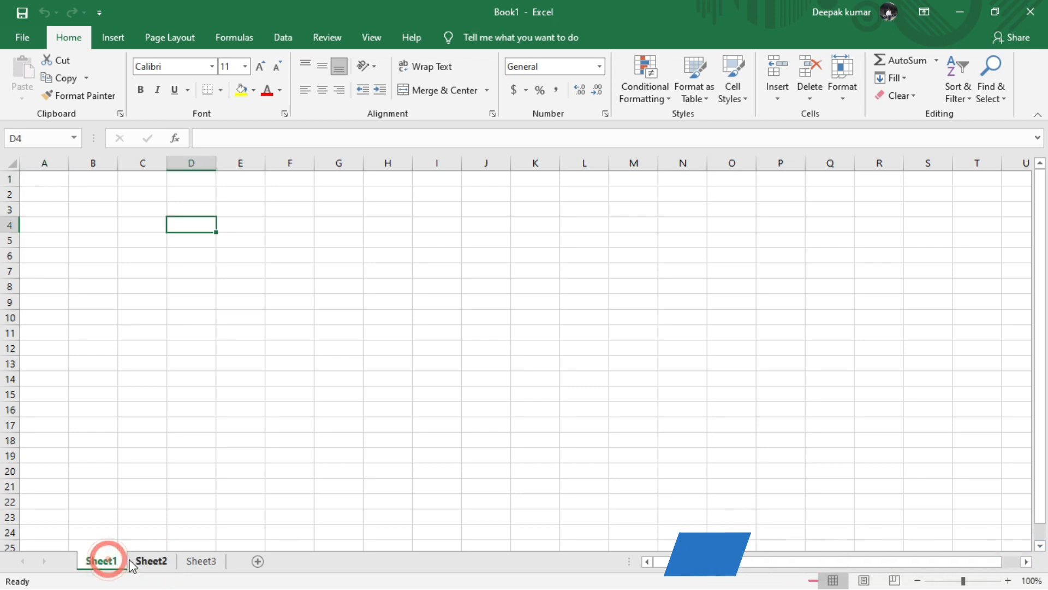
pyautogui.click(257, 561)
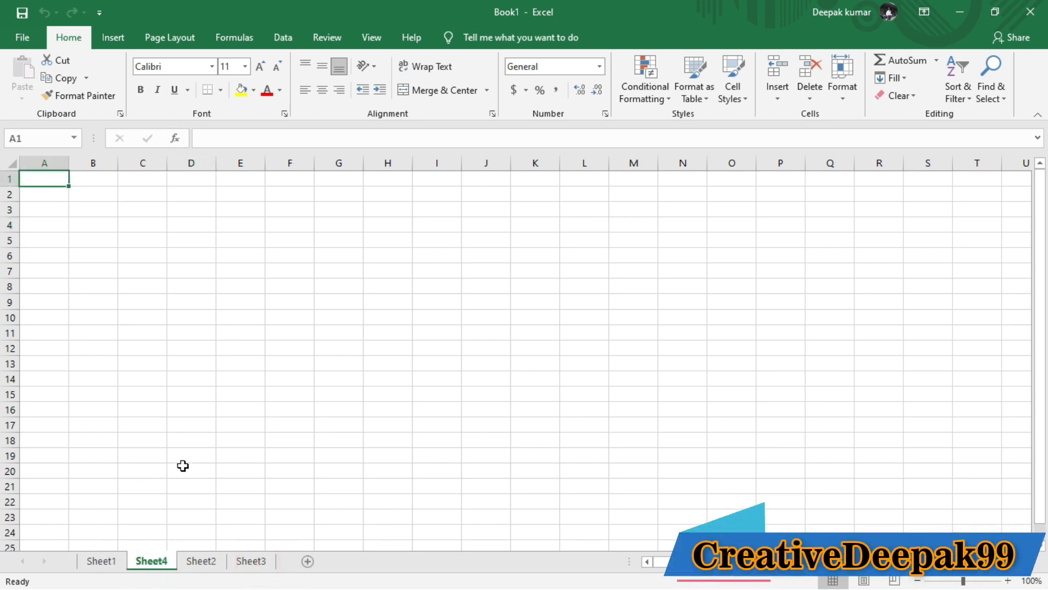
# Rename the Sheet1 worksheet as Home
pyautogui.click(100, 563)
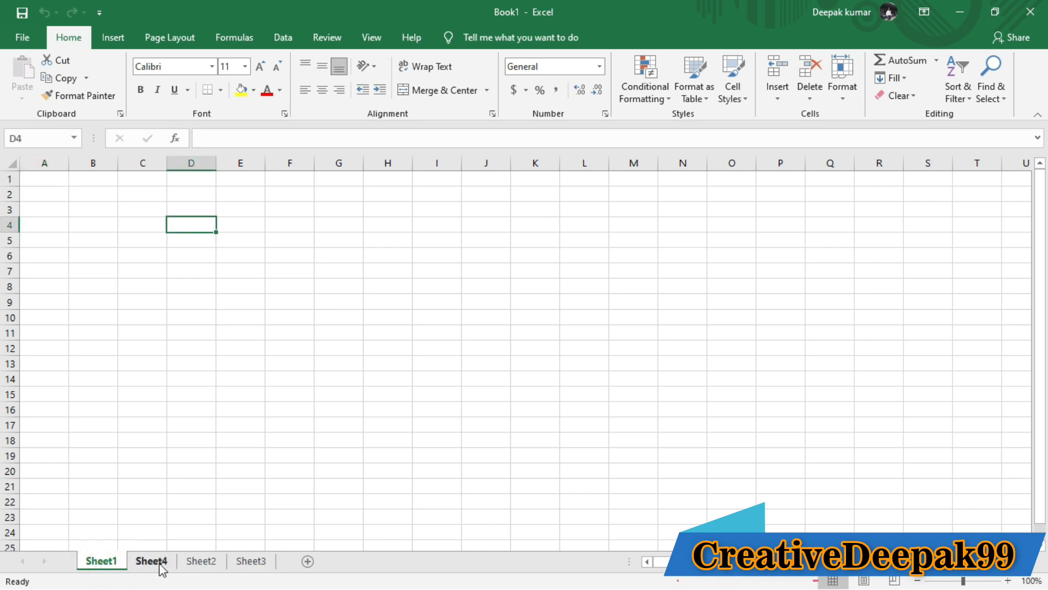
pyautogui.rightClick(94, 562)
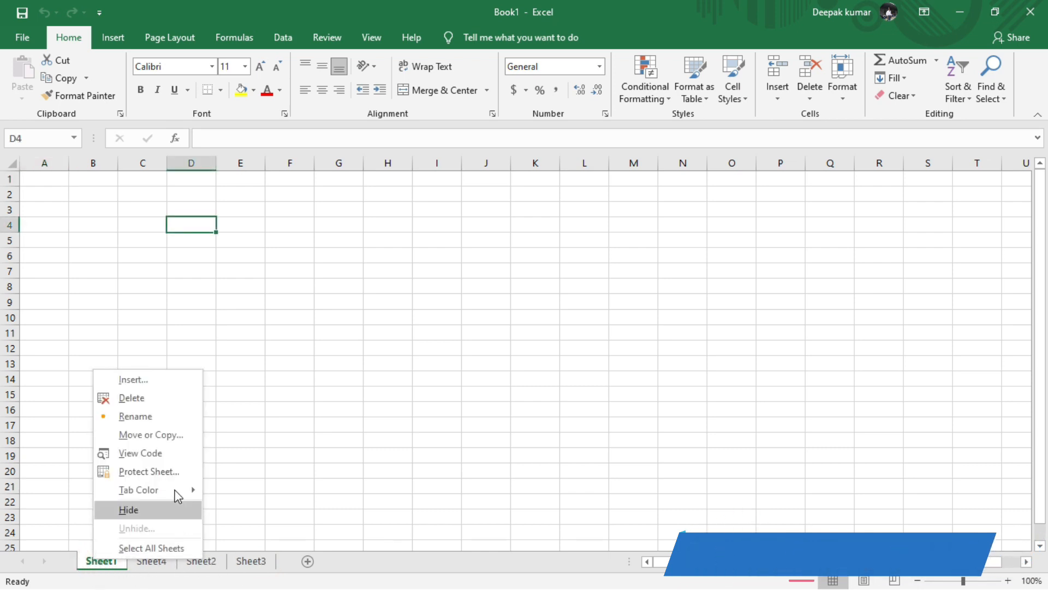
pyautogui.click(143, 418)
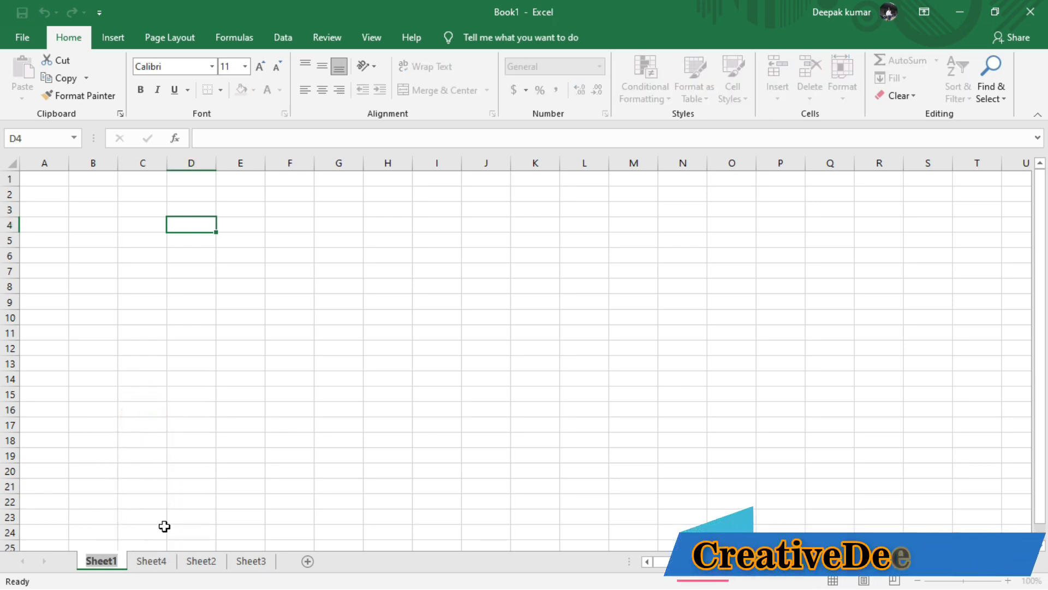
pyautogui.write('Ho')
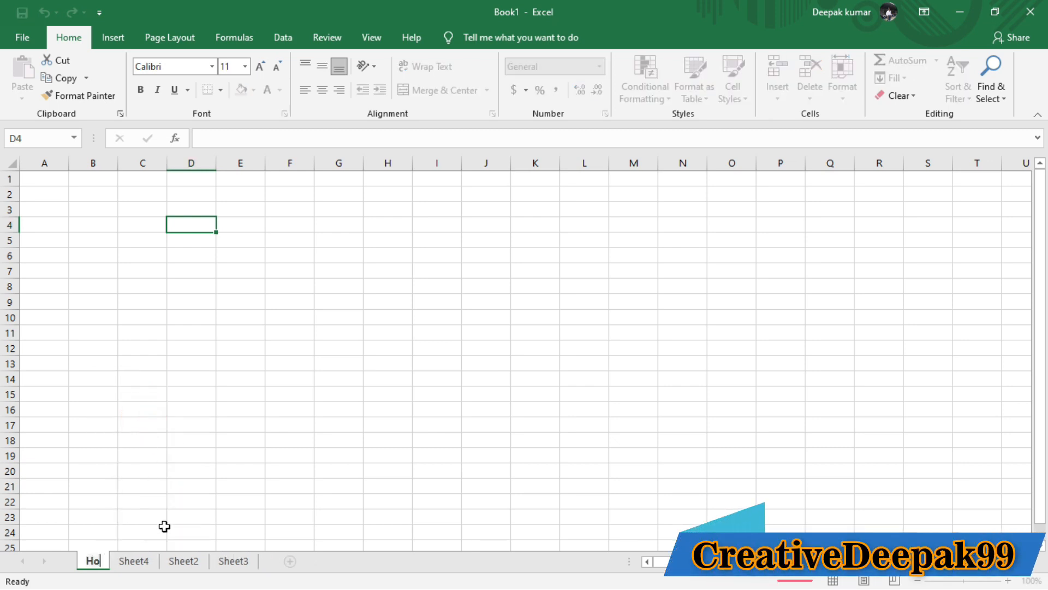
pyautogui.write('me')
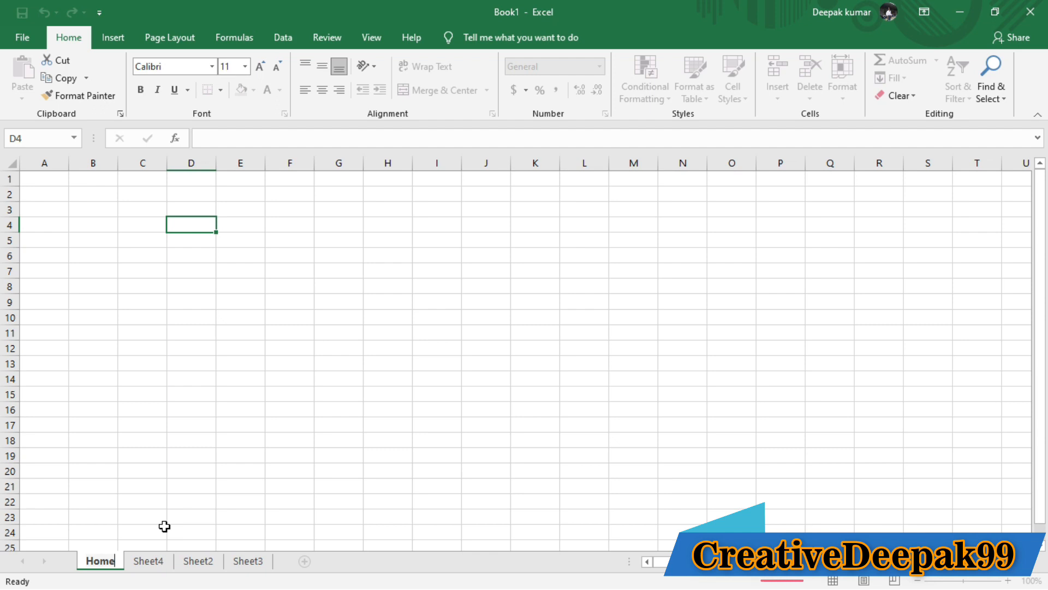
pyautogui.click(165, 526)
# Rename the Sheet4 worksheet as pay
pyautogui.click(149, 561)
pyautogui.rightClick(151, 560)
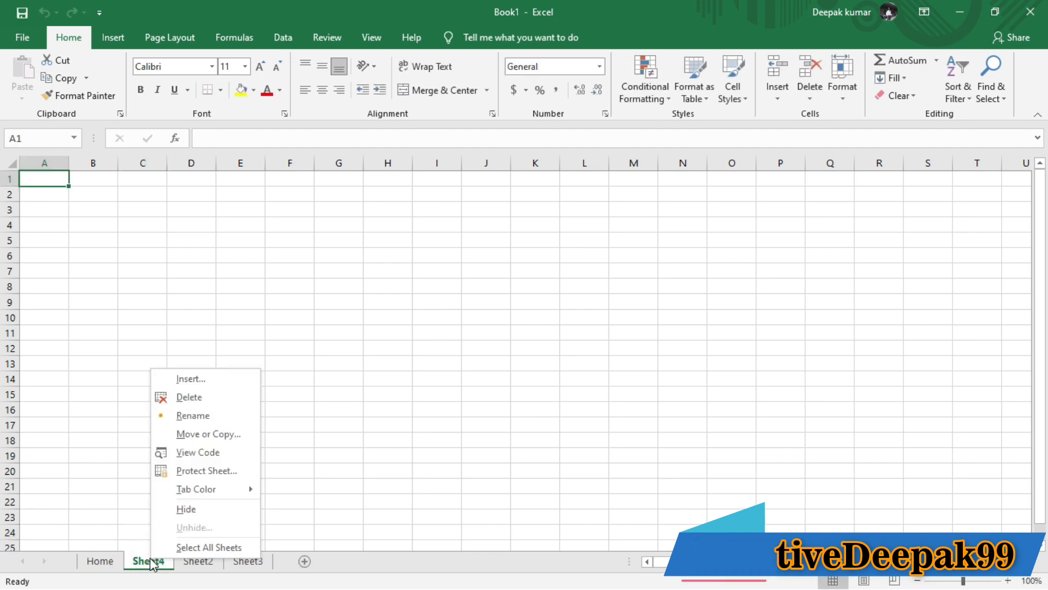
pyautogui.click(214, 413)
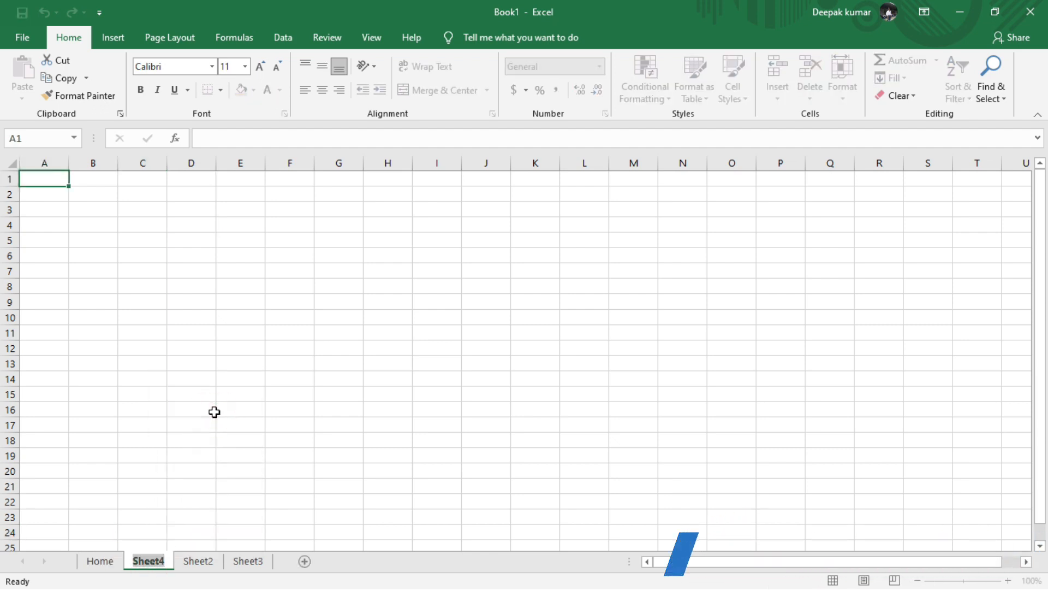
pyautogui.write('pay')
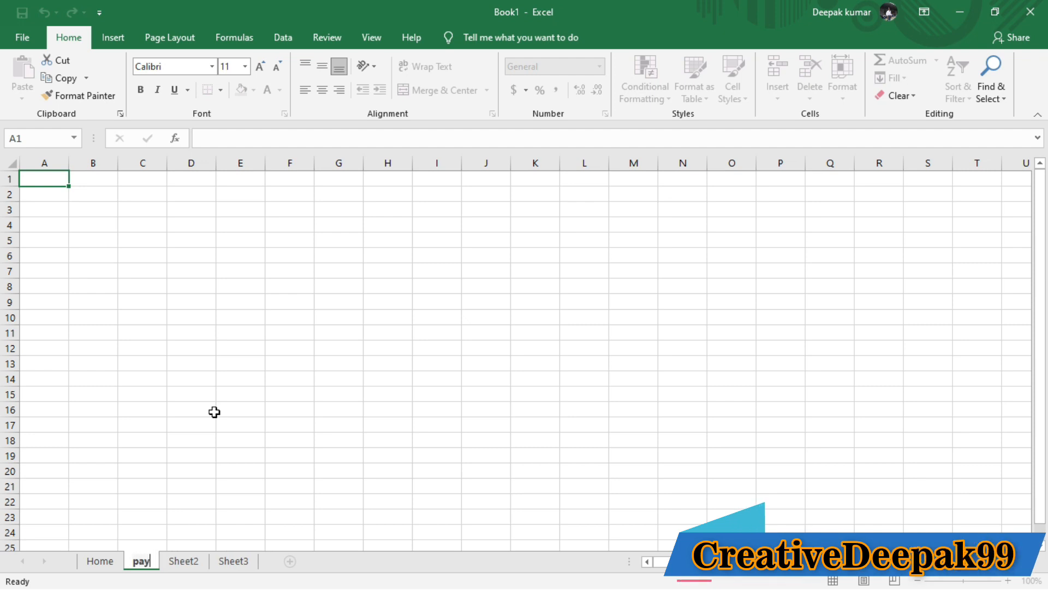
pyautogui.press('Return')
# Rename the Sheet2 worksheet as Receipt
pyautogui.click(194, 566)
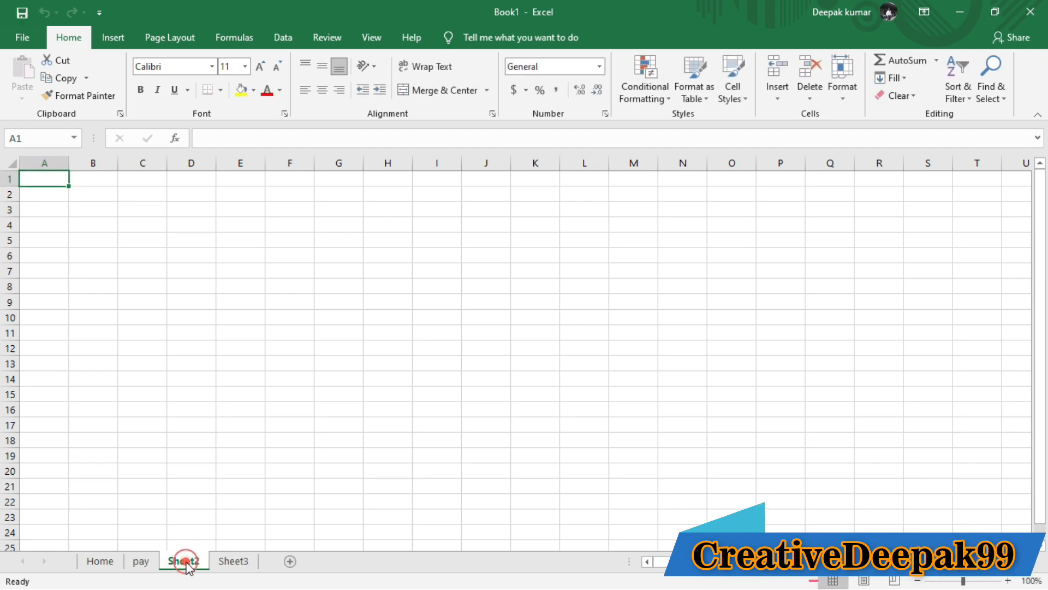
pyautogui.rightClick(188, 563)
pyautogui.click(219, 425)
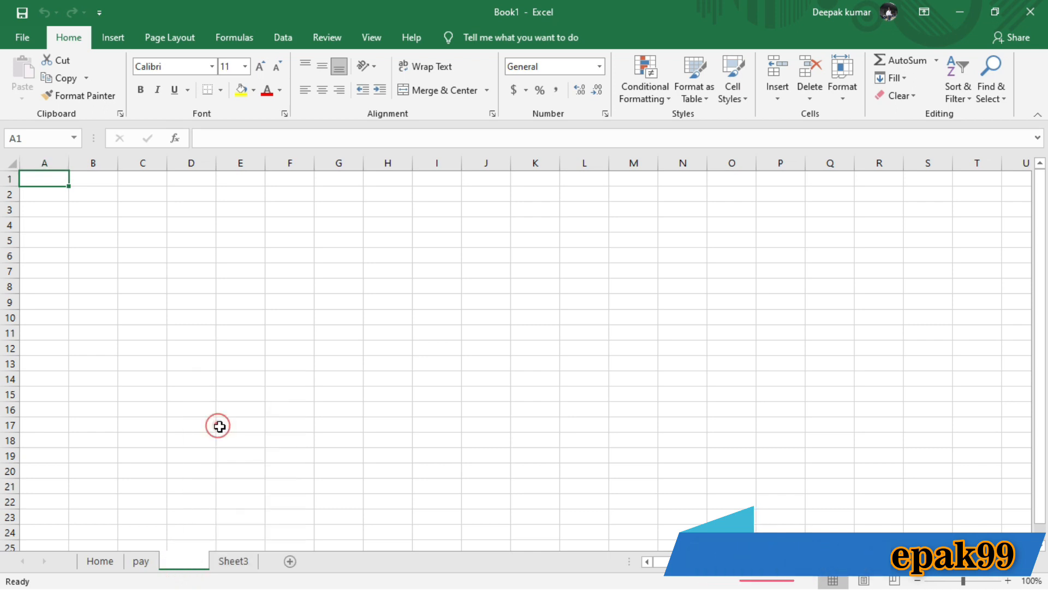
pyautogui.write('Receipt')
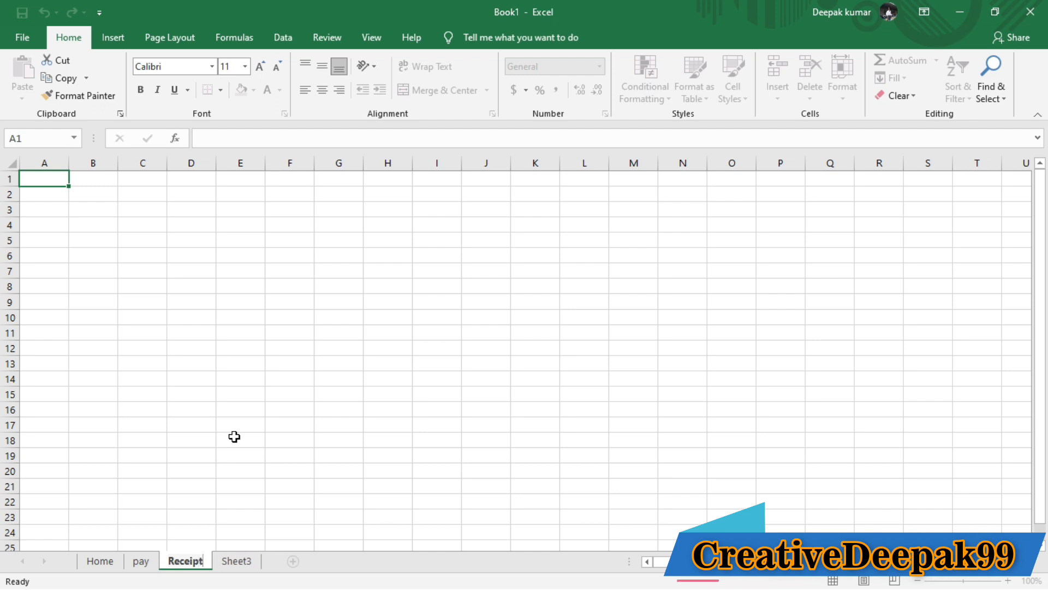
pyautogui.press('Return')
# Rename the Sheet3 worksheet as DayBook
pyautogui.click(239, 561)
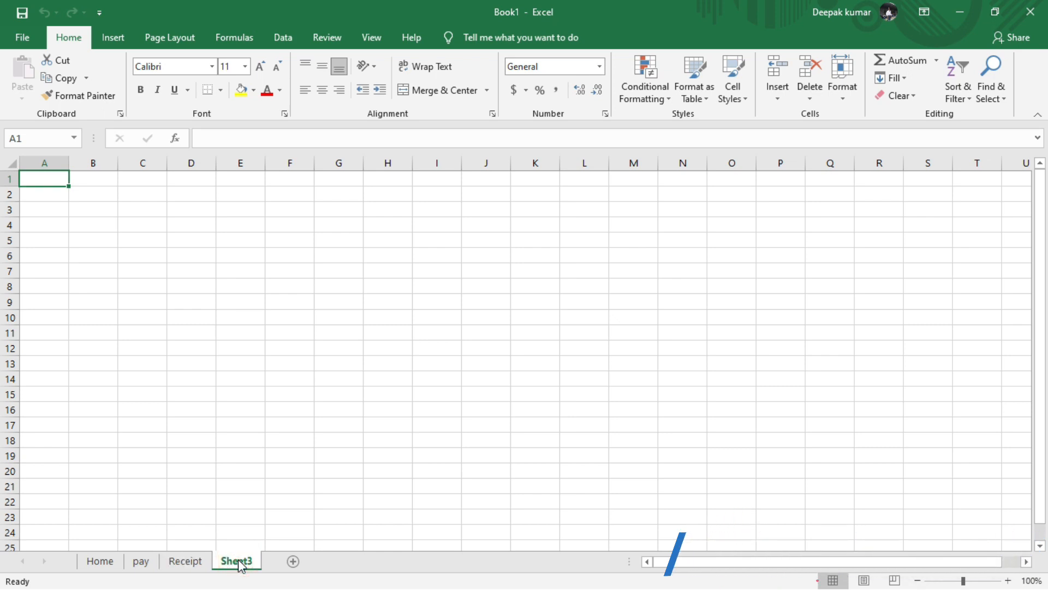
pyautogui.rightClick(239, 561)
pyautogui.click(262, 417)
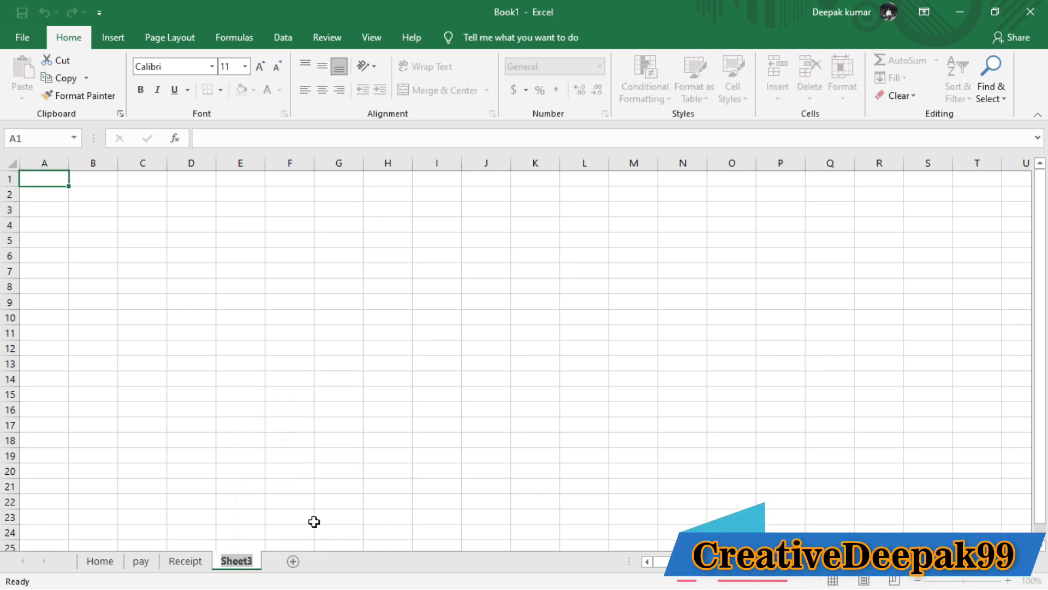
pyautogui.write('DayBook')
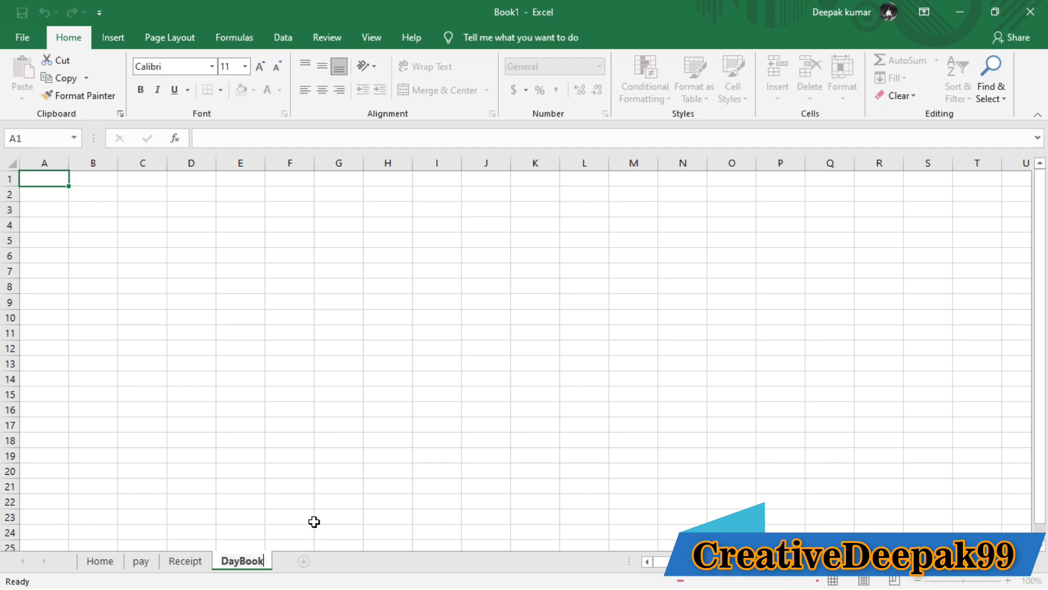
pyautogui.press('Return')
pyautogui.click(323, 450)
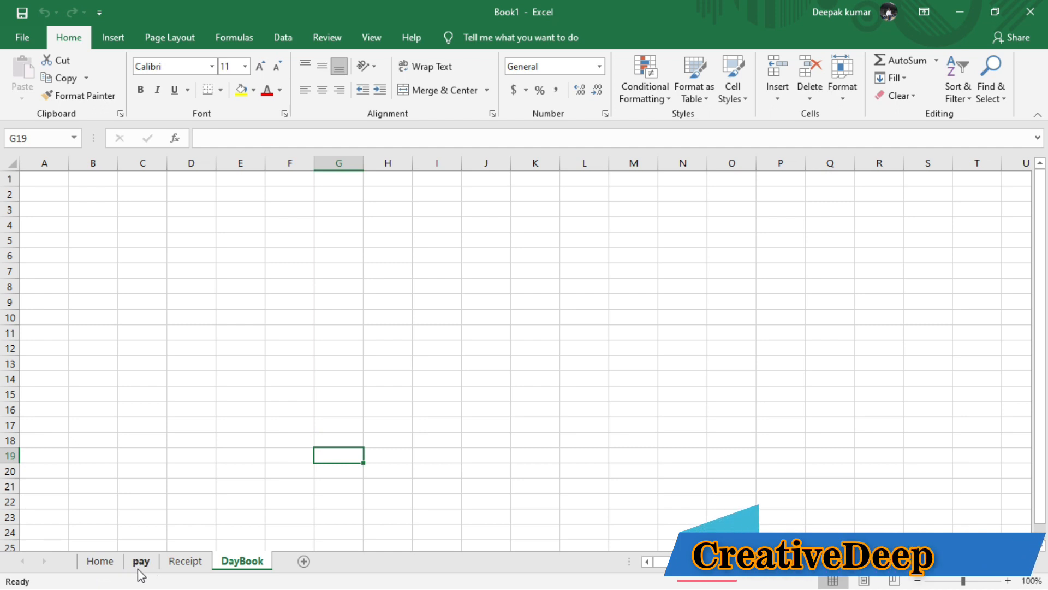
pyautogui.click(180, 562)
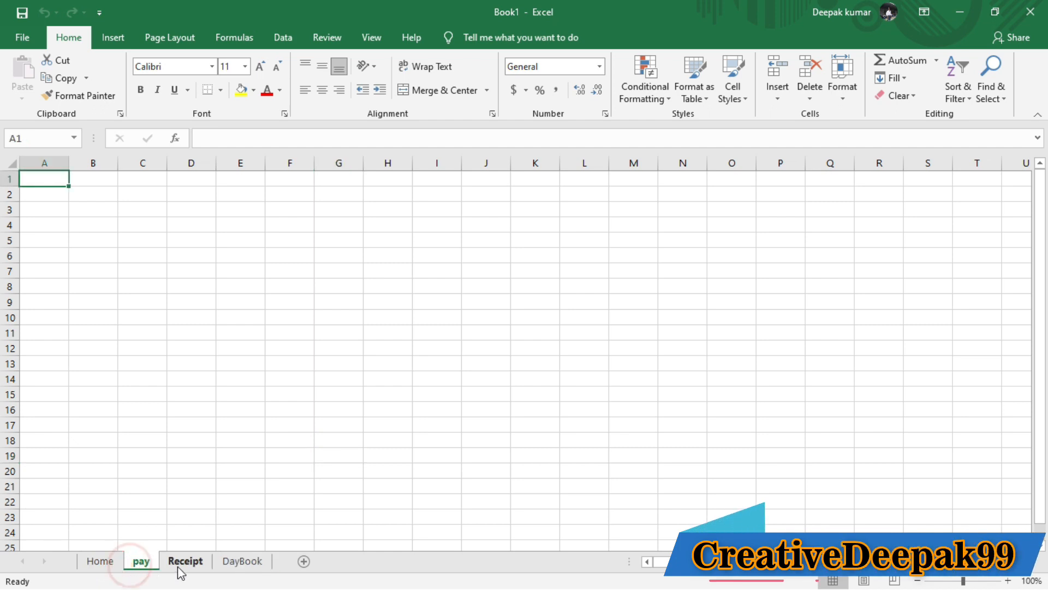
pyautogui.click(139, 562)
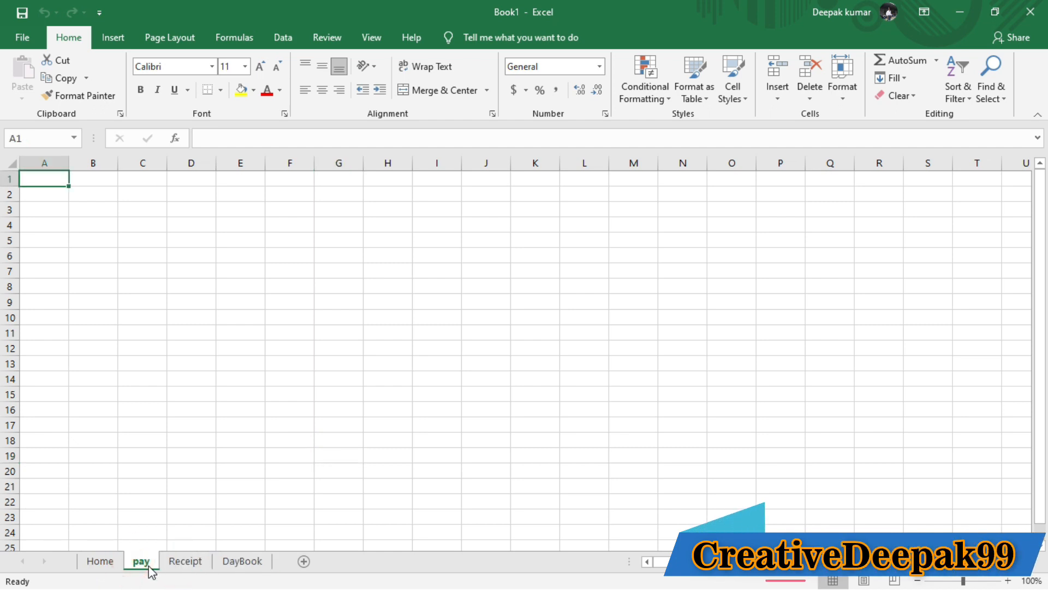
pyautogui.click(186, 562)
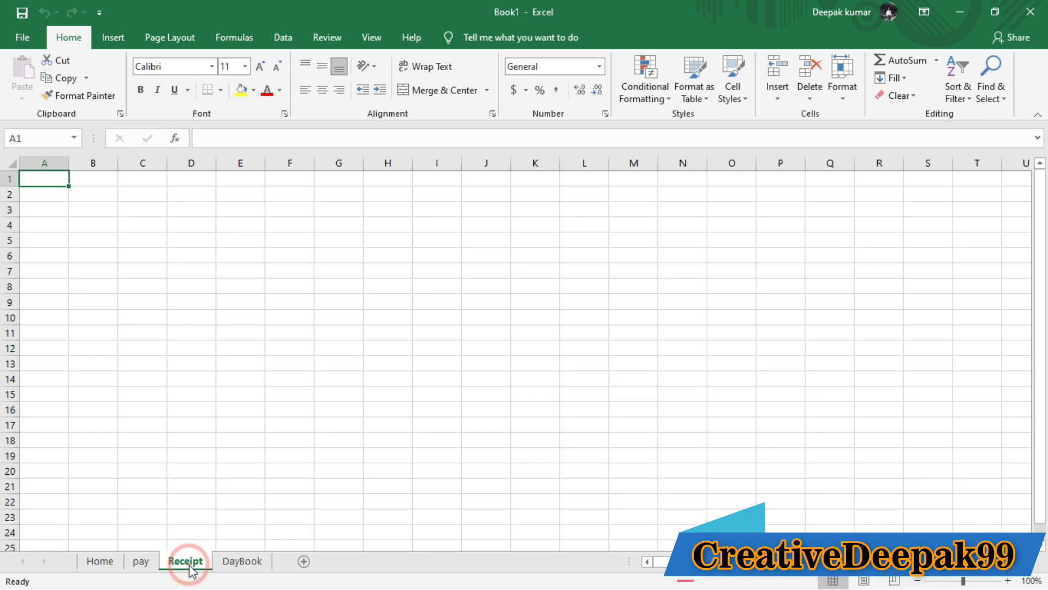
pyautogui.click(243, 562)
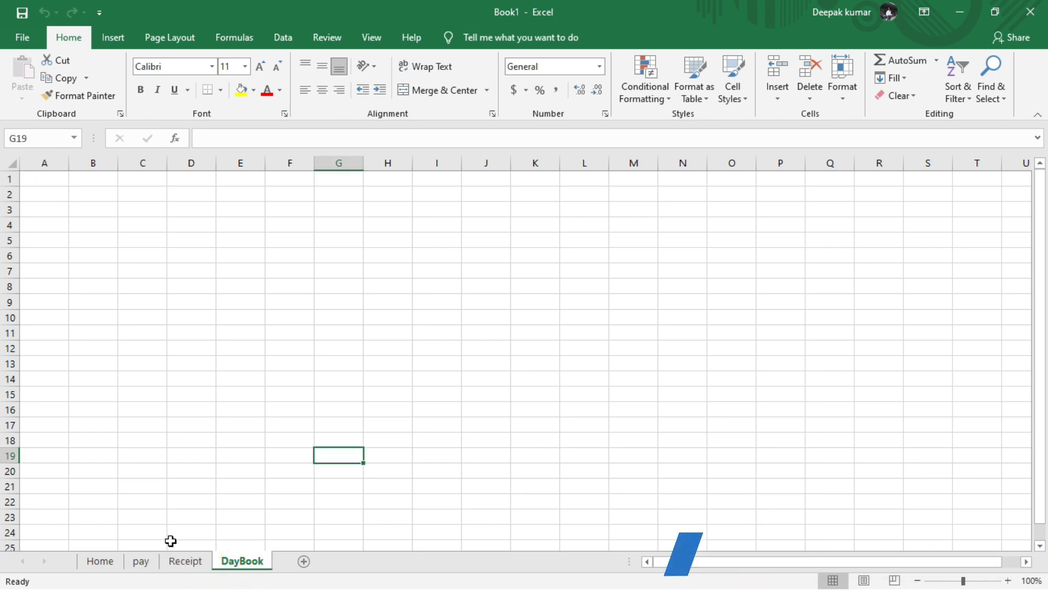
pyautogui.click(98, 566)
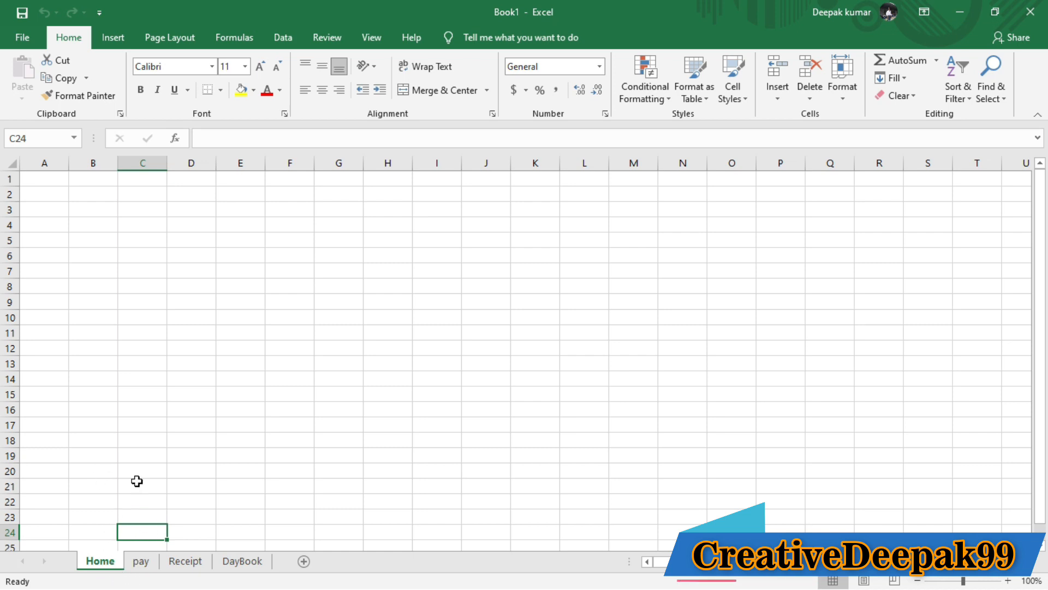
# Enter the headers SL, DATE and PARTICULARS in cells A1 to C1 of the pay sheet
pyautogui.click(140, 562)
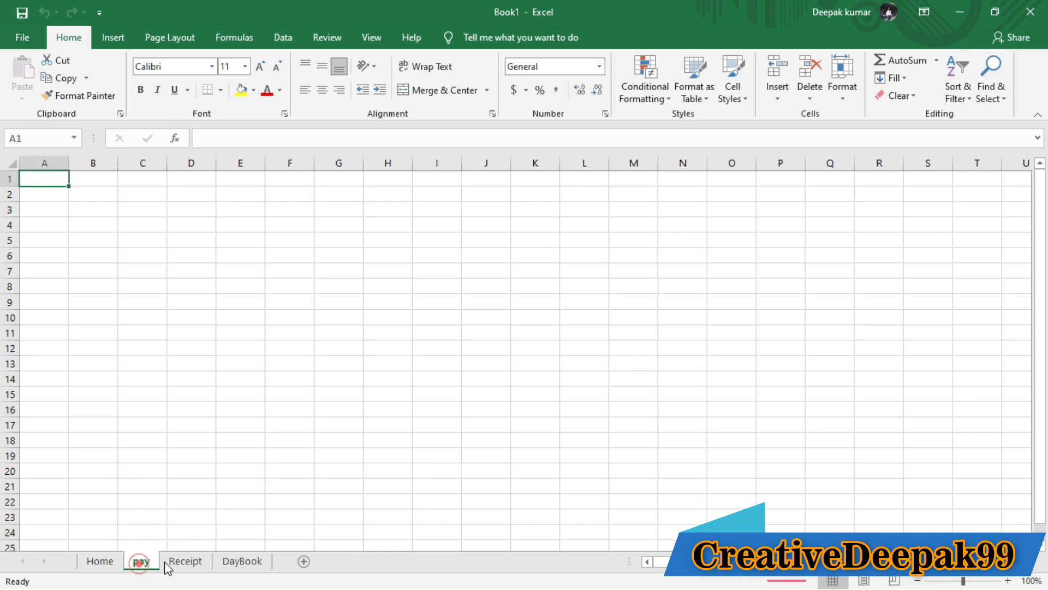
pyautogui.click(200, 447)
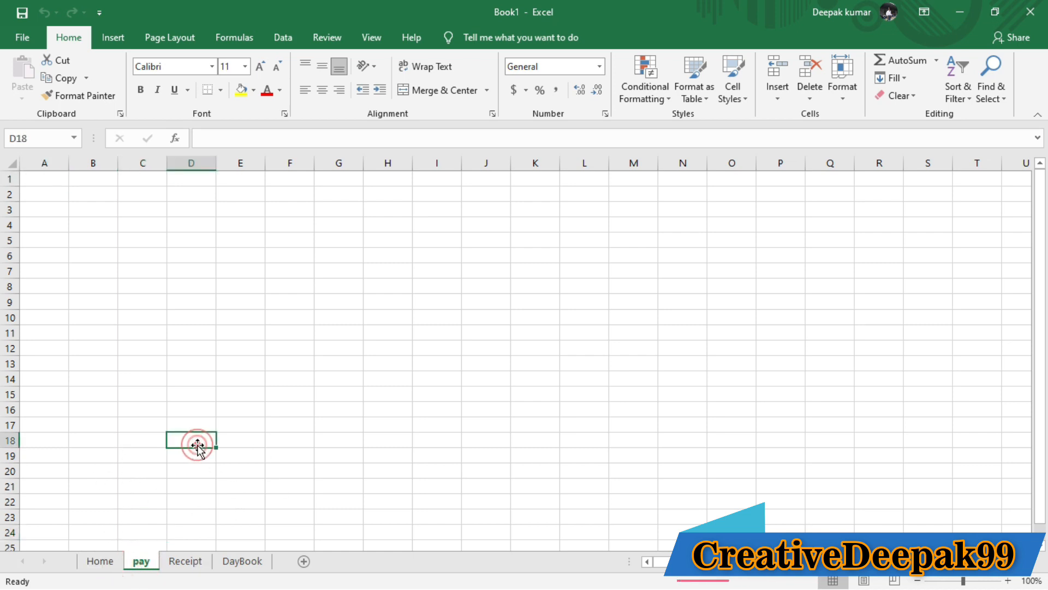
pyautogui.click(52, 183)
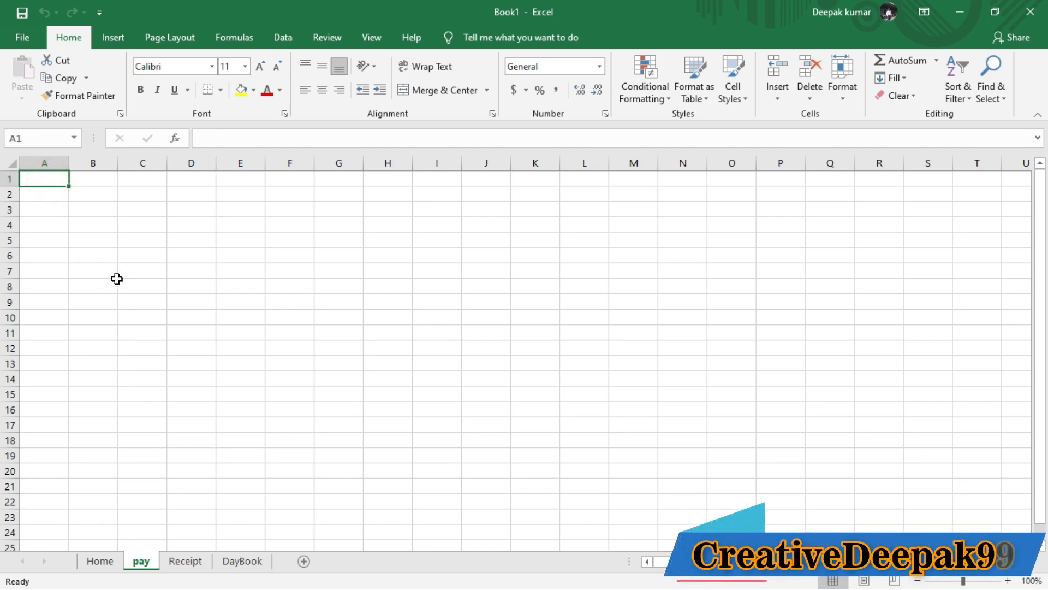
pyautogui.write('SL')
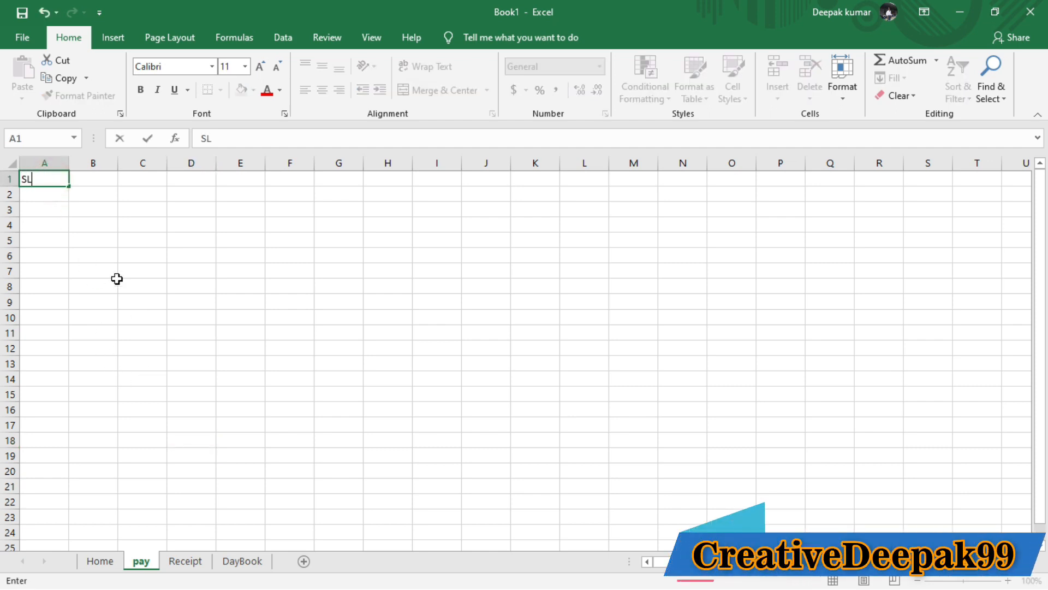
pyautogui.press('Tab')
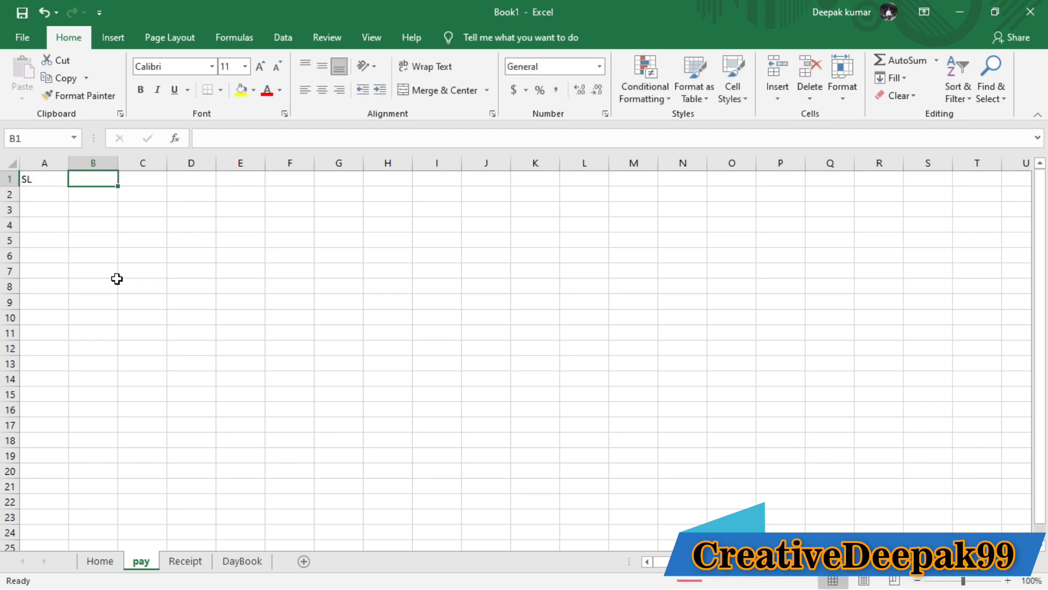
pyautogui.write('DATE')
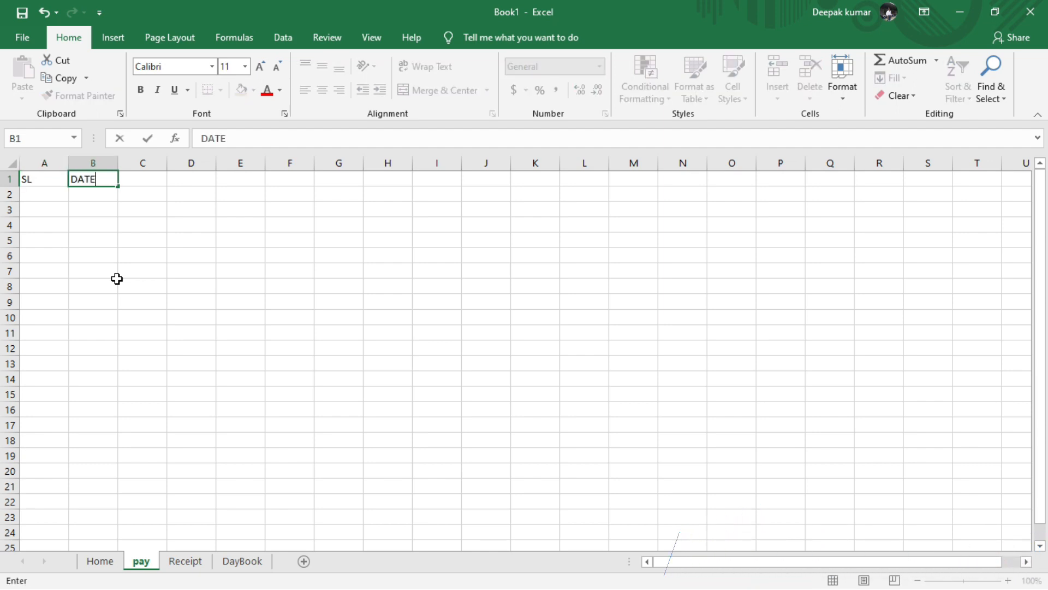
pyautogui.press('Tab')
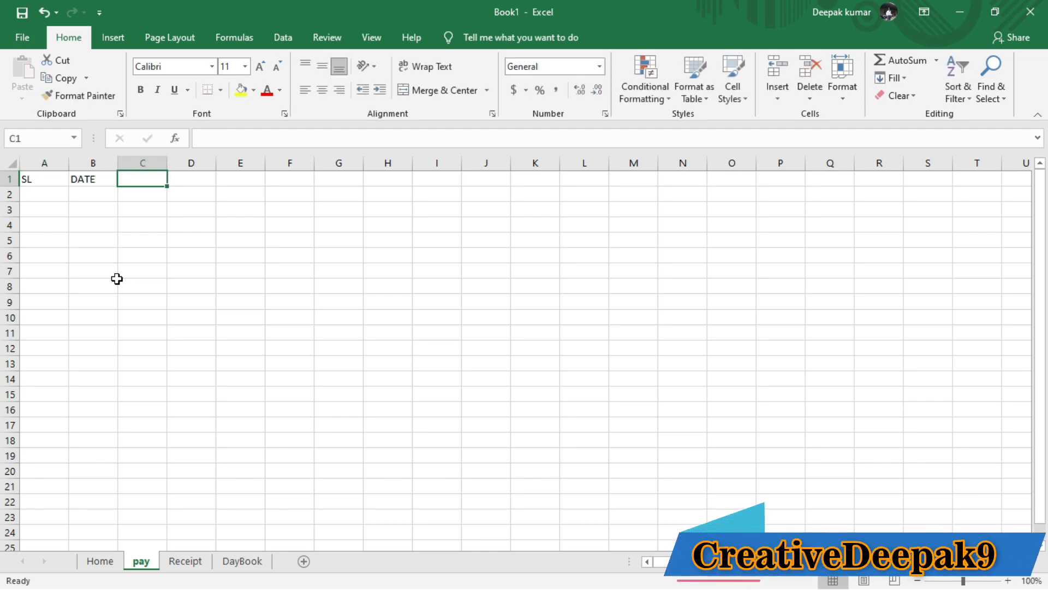
pyautogui.write('PAR')
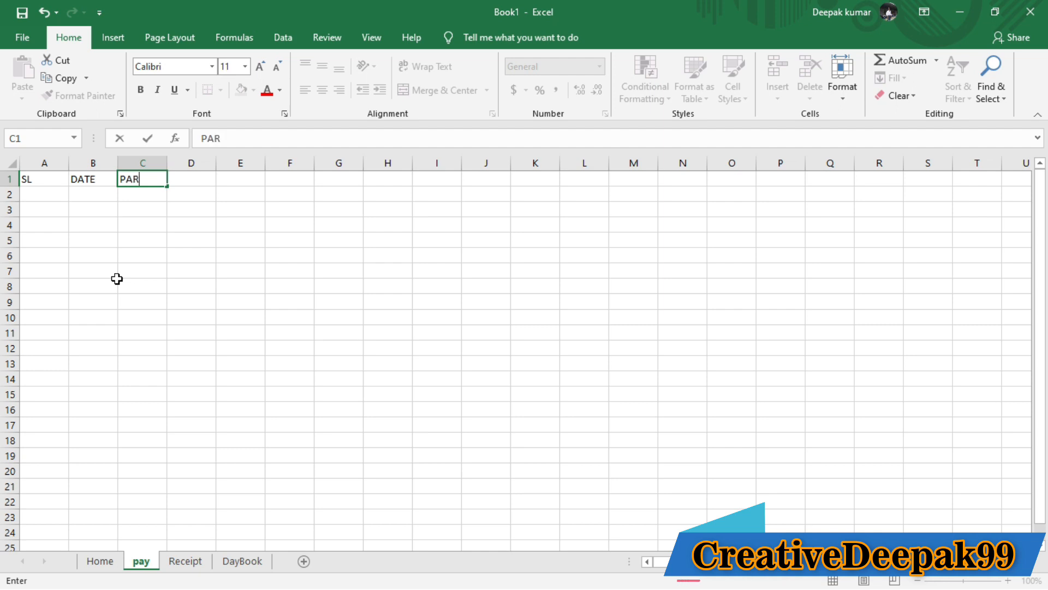
pyautogui.write('TIC')
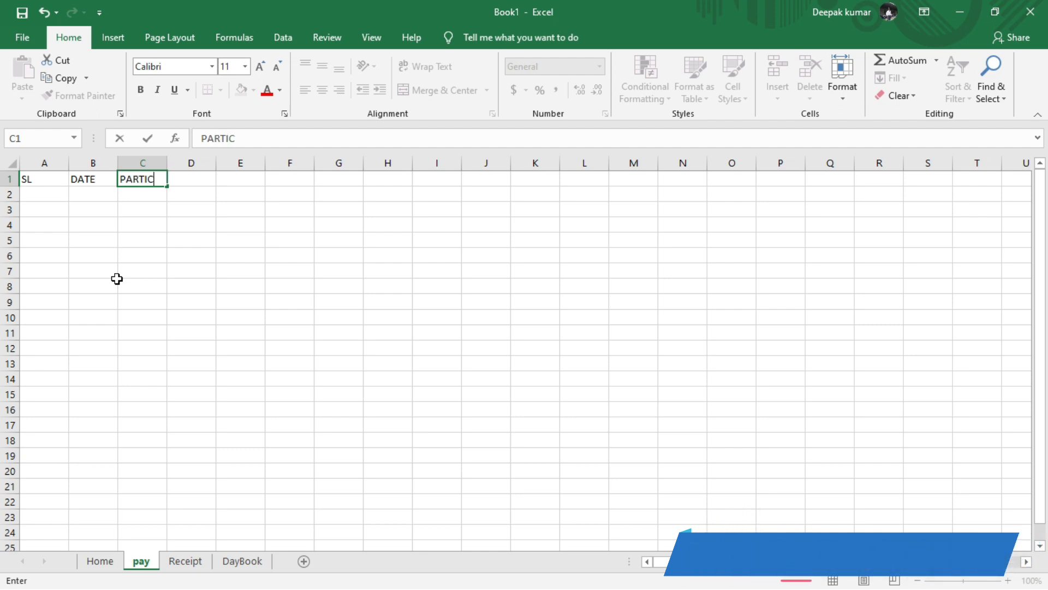
pyautogui.write('ULARD')
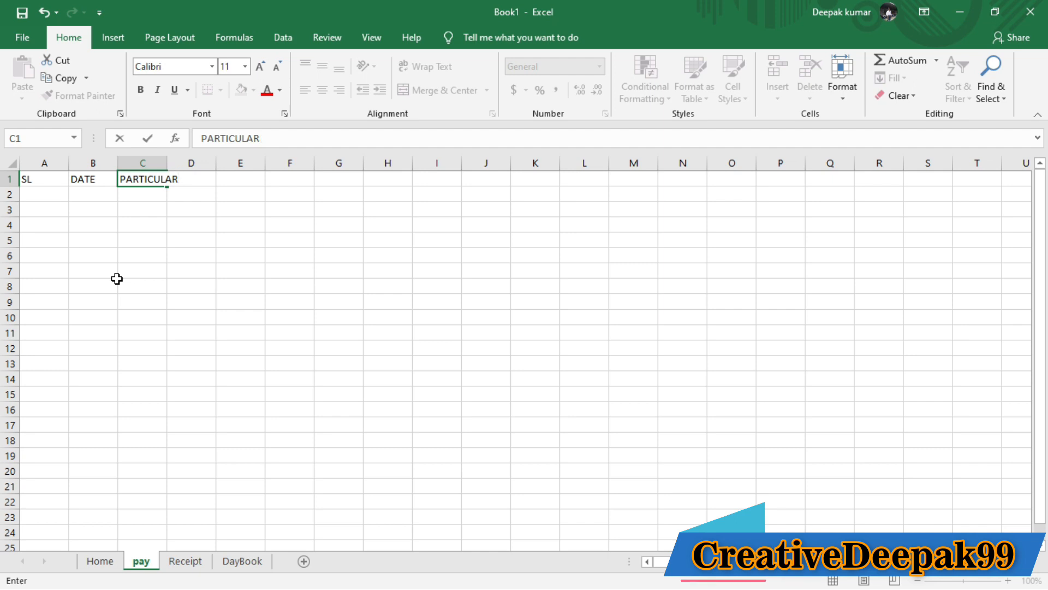
pyautogui.press('Tab')
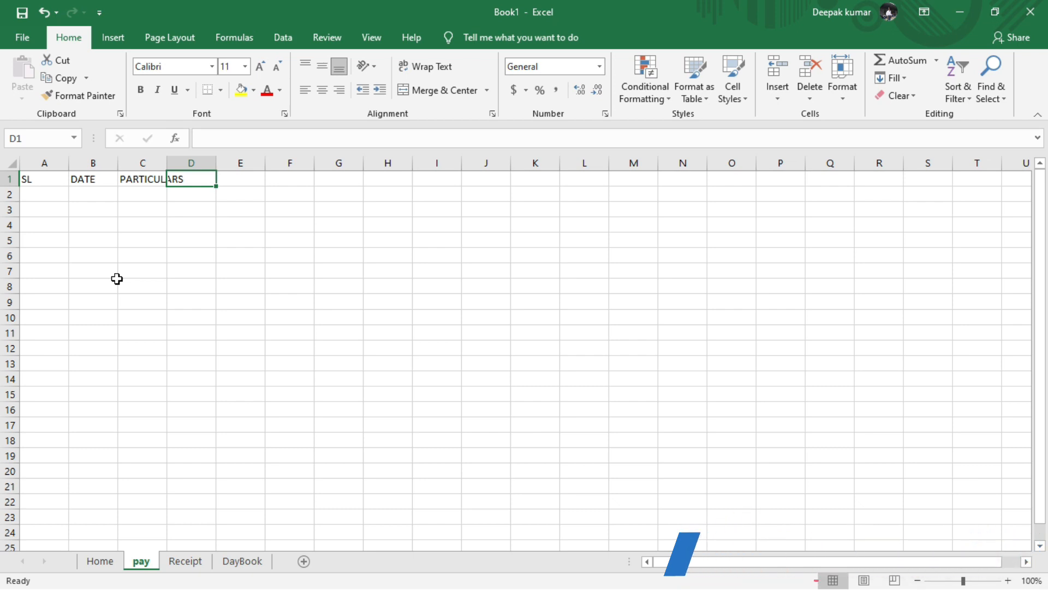
# Enter the headers BANK/CAH and AMOUNT in cells D1 and E1 of the pay sheet
pyautogui.write('V')
pyautogui.press('BackSpace')
pyautogui.write('BANK/CAH')
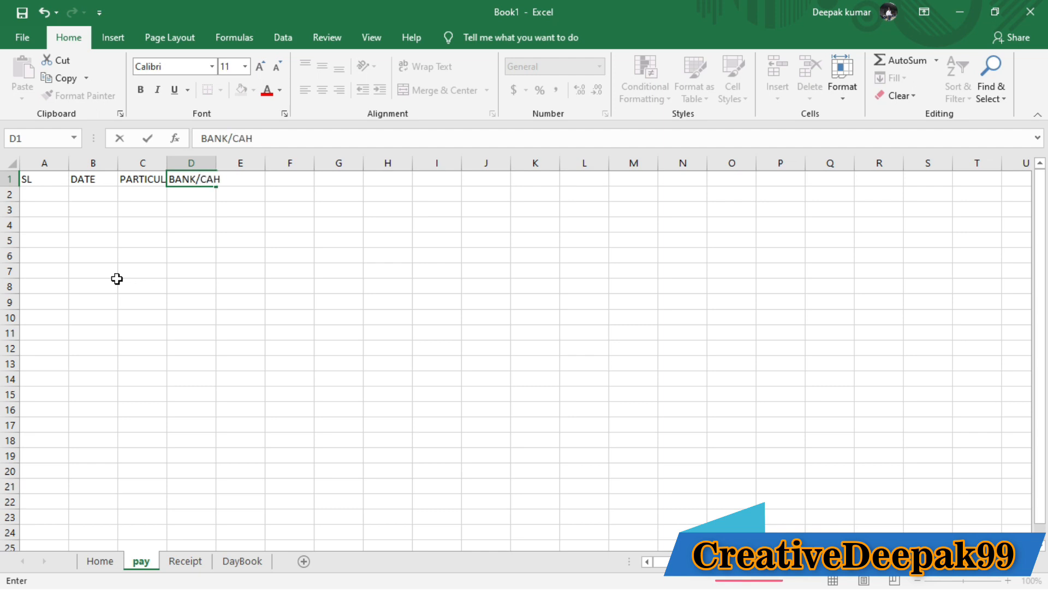
pyautogui.press('Tab')
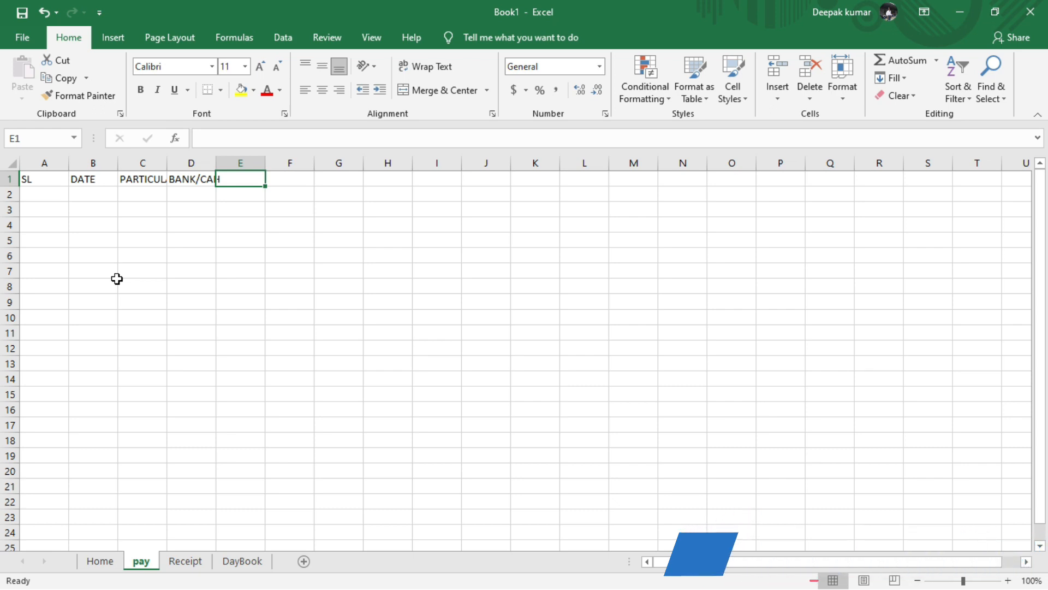
pyautogui.write('AMOUN')
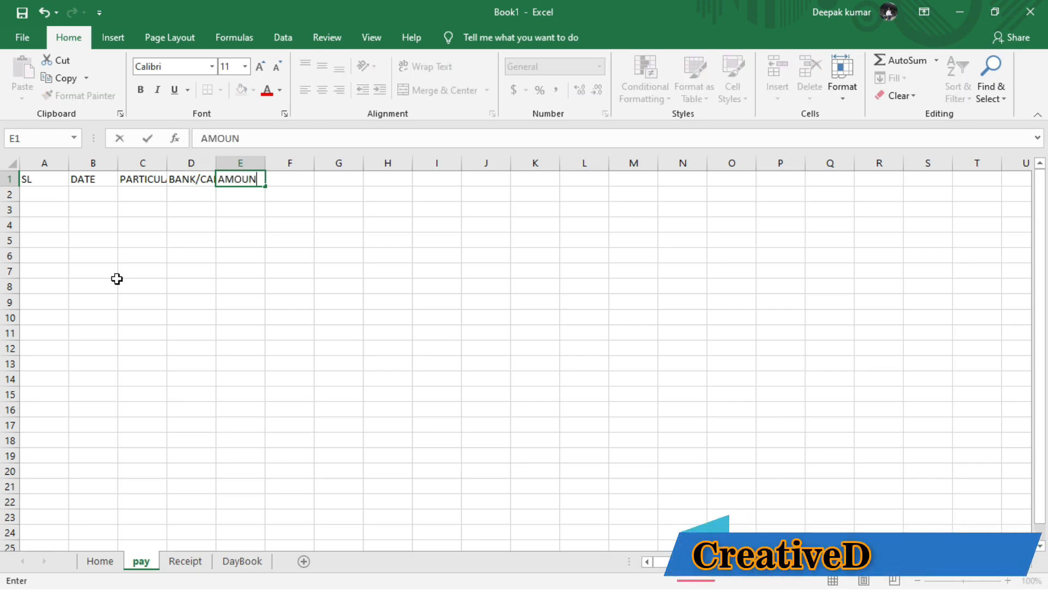
pyautogui.write('T')
pyautogui.press('Return')
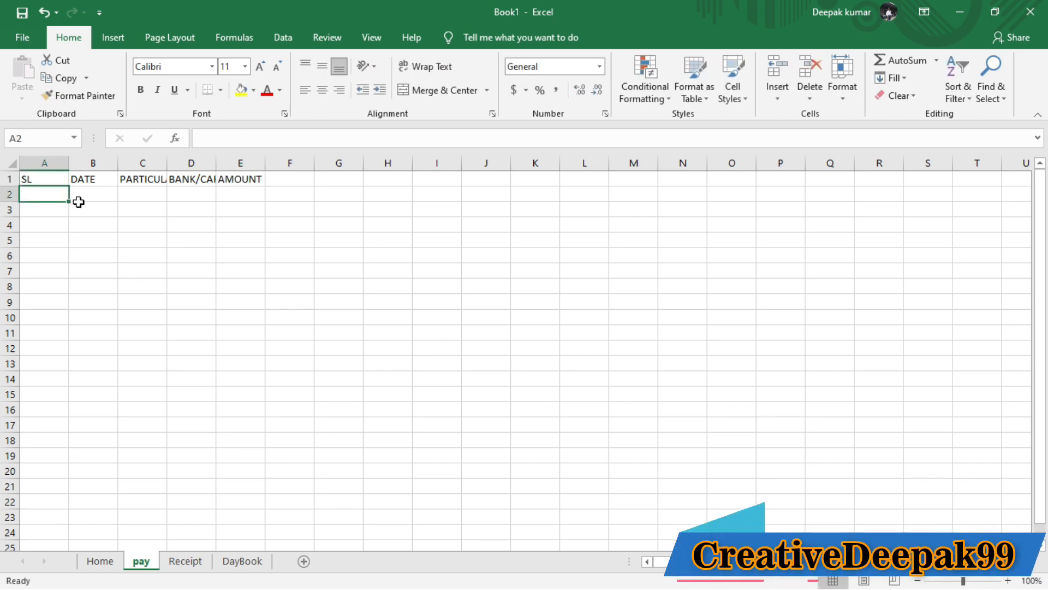
# Widen columns B to E of the pay sheet to fit their headers, and make A1:E1 bold and centred
pyautogui.moveTo(123, 165); pyautogui.dragTo(358, 161)
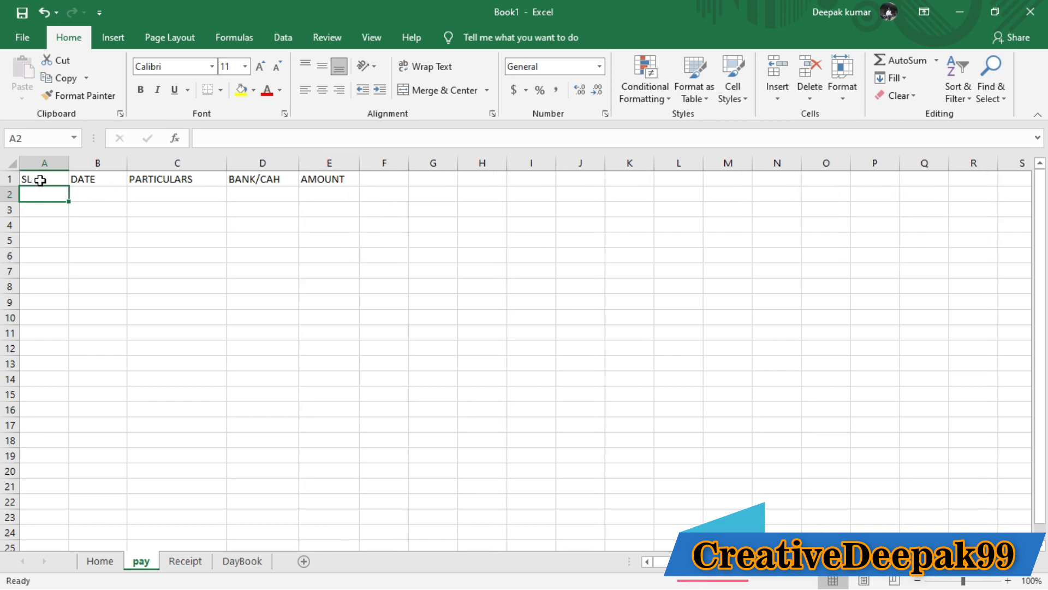
pyautogui.moveTo(40, 180); pyautogui.dragTo(322, 180)
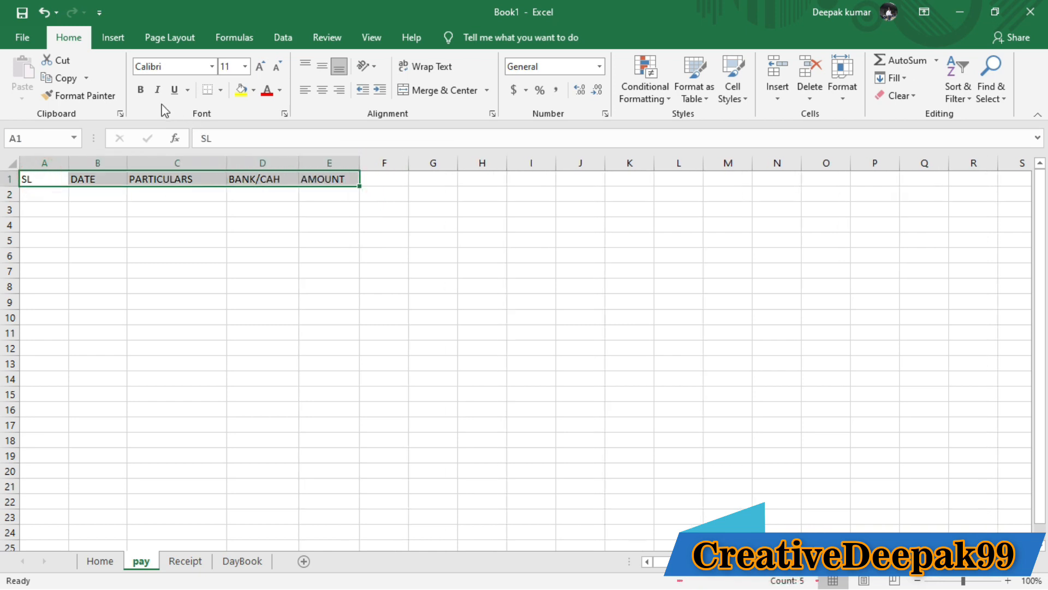
pyautogui.click(140, 93)
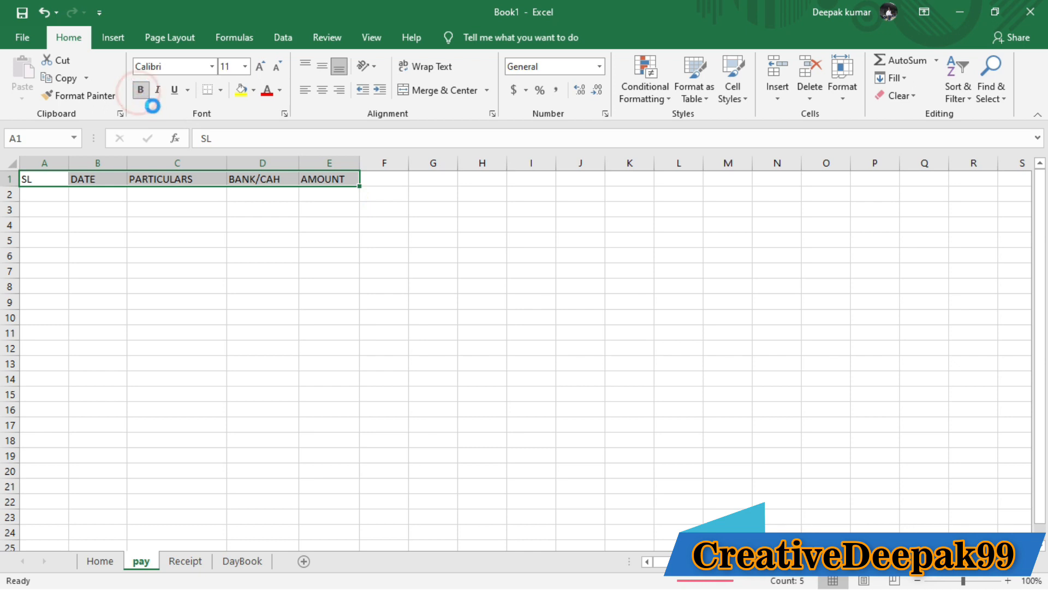
pyautogui.click(323, 91)
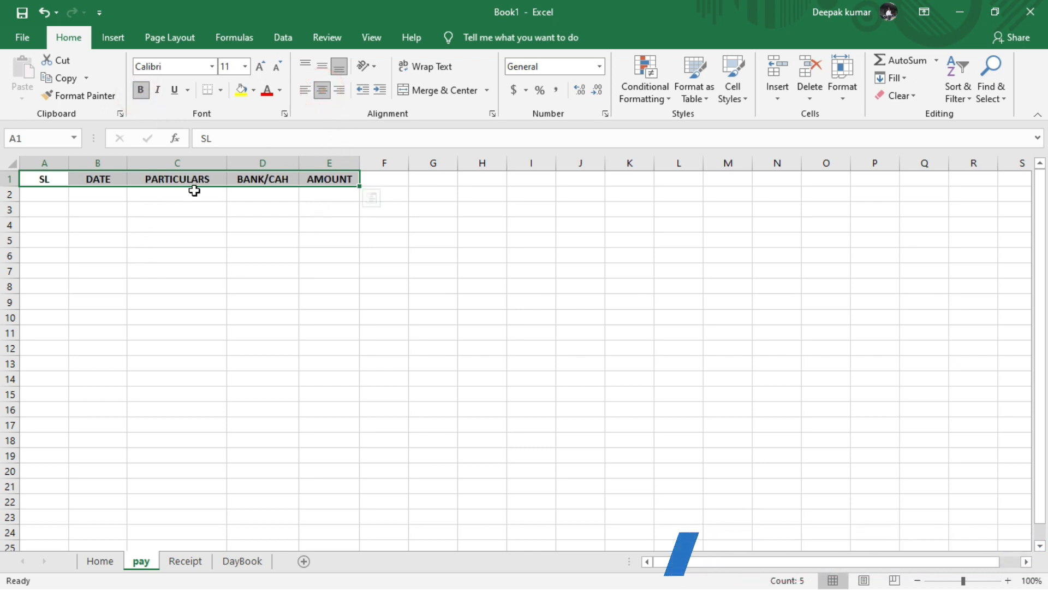
pyautogui.click(196, 191)
pyautogui.moveTo(227, 163); pyautogui.dragTo(233, 163)
# Copy the header row A1:E1 from the pay sheet into the Receipt sheet, starting at A1
pyautogui.moveTo(48, 178); pyautogui.dragTo(330, 189)
pyautogui.hotkey('ctrl', 'c')
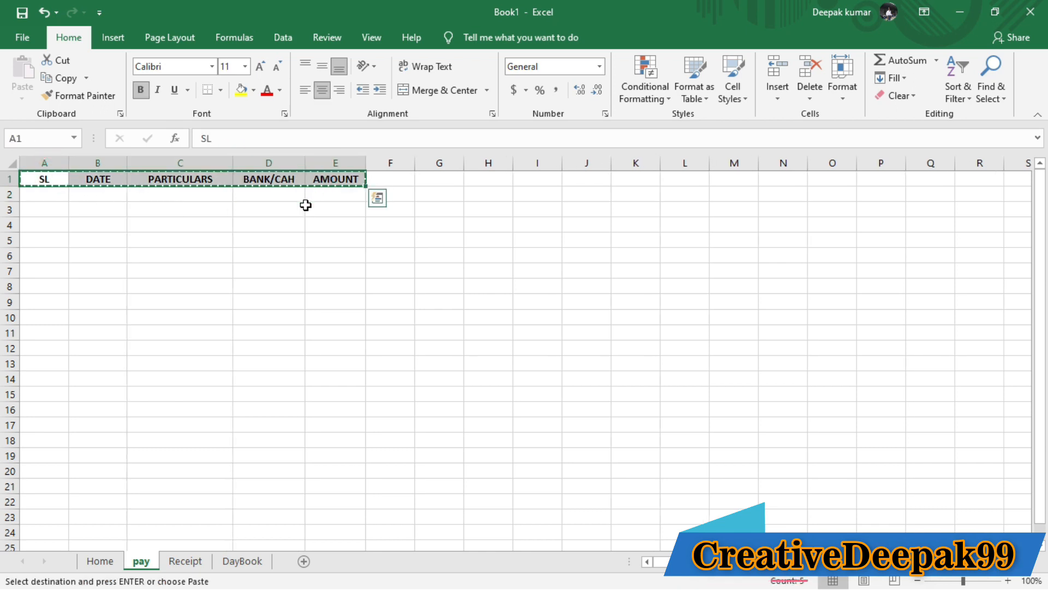
pyautogui.click(186, 562)
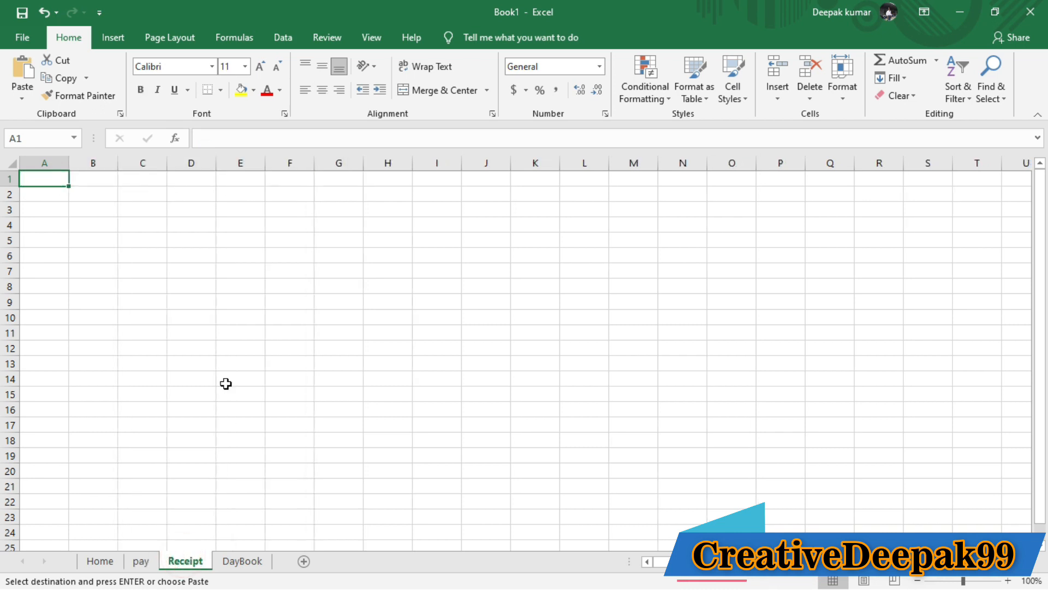
pyautogui.hotkey('ctrl', 'v')
pyautogui.click(159, 224)
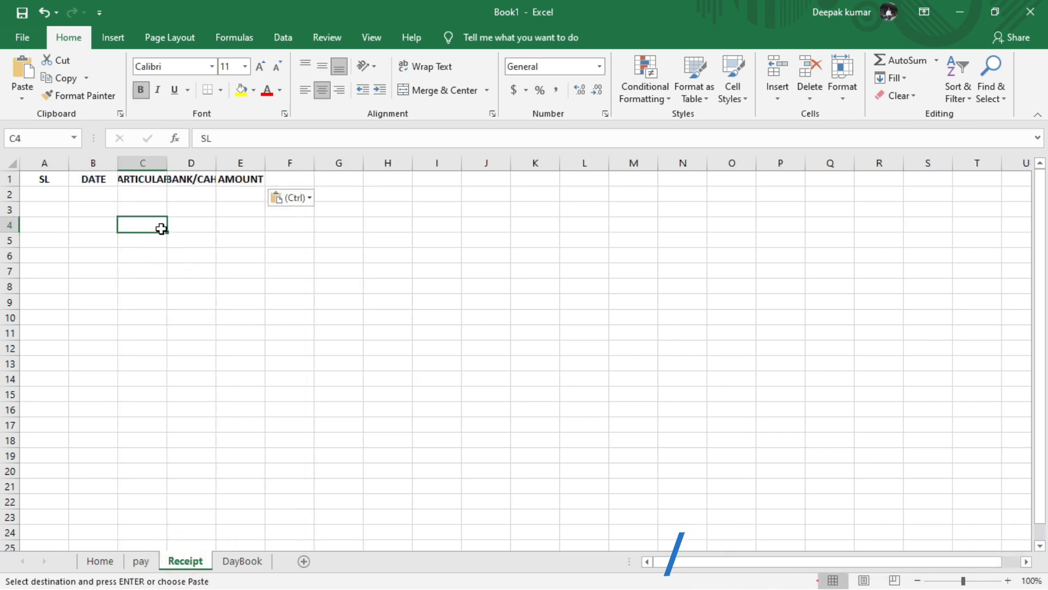
# Widen columns B to E of the Receipt sheet to fit their headers and slightly narrow column A
pyautogui.moveTo(117, 168); pyautogui.dragTo(349, 162)
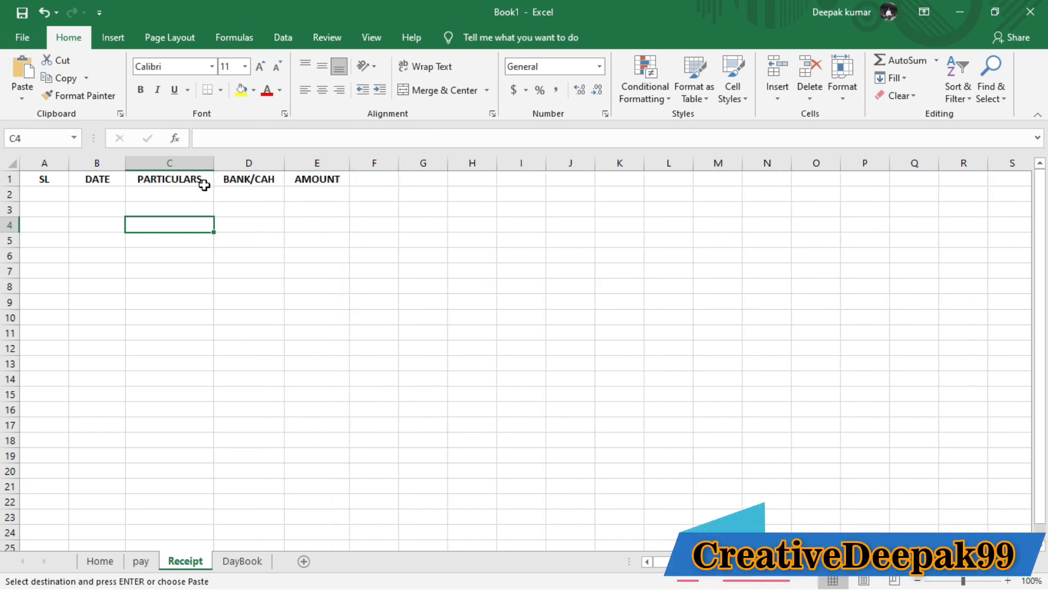
pyautogui.click(44, 194)
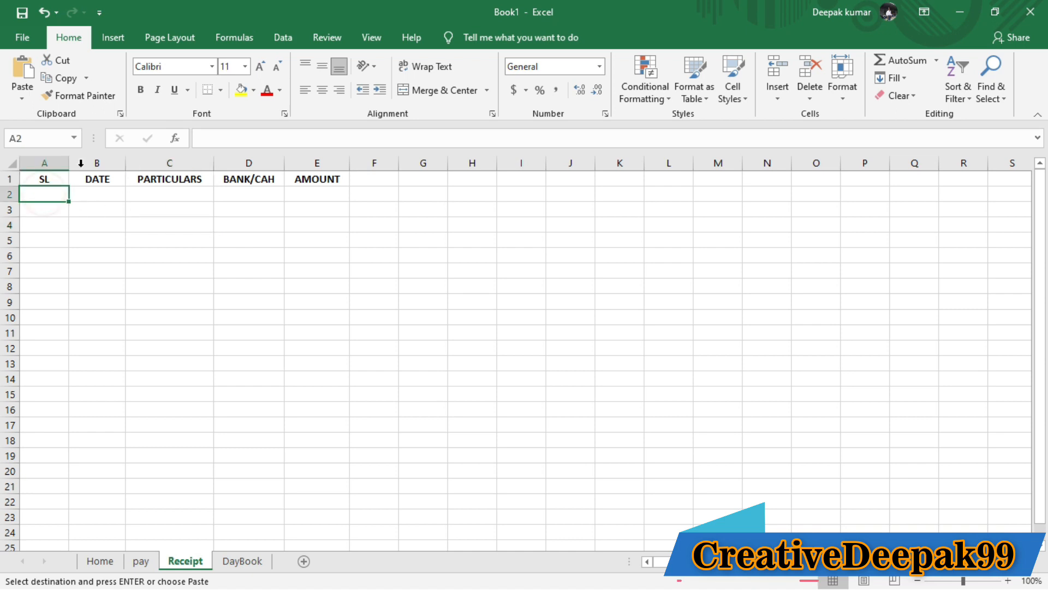
pyautogui.moveTo(65, 161); pyautogui.dragTo(62, 161)
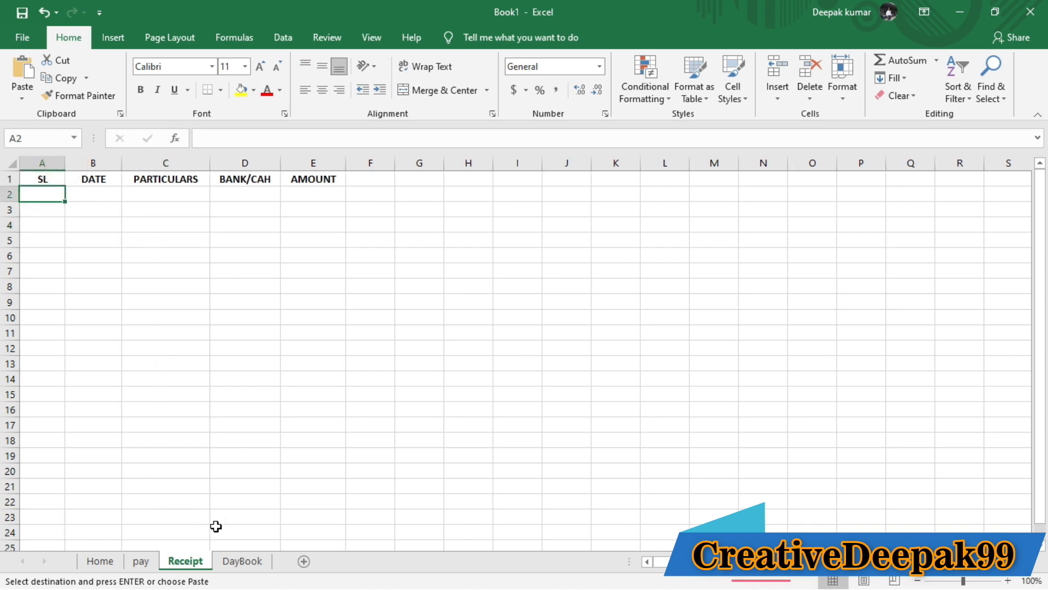
# Enter the headers SL and DATE in cells A1 and B1 of the DayBook sheet
pyautogui.click(242, 560)
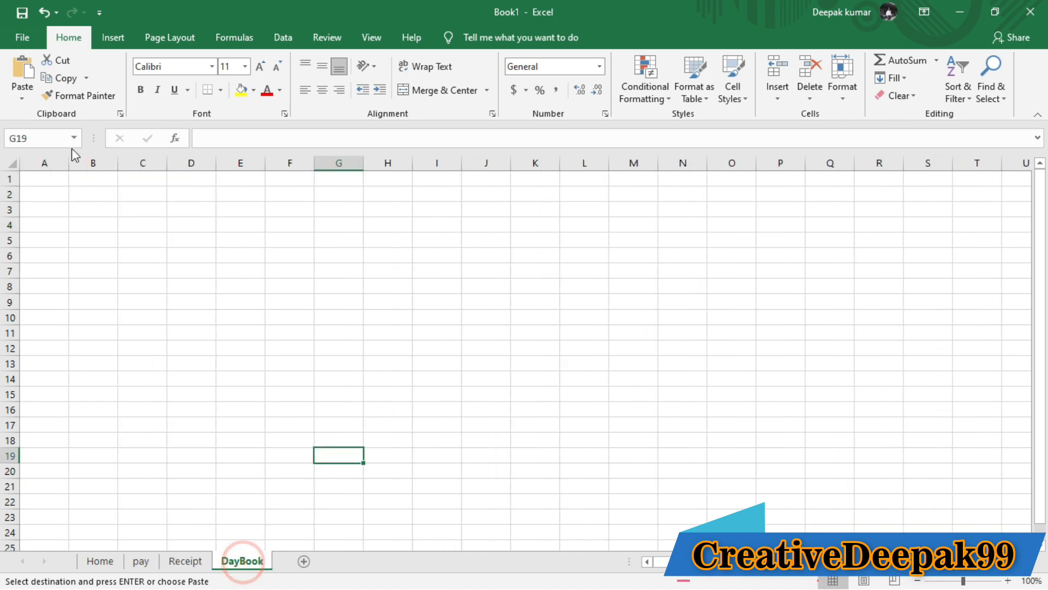
pyautogui.click(49, 178)
pyautogui.write('S')
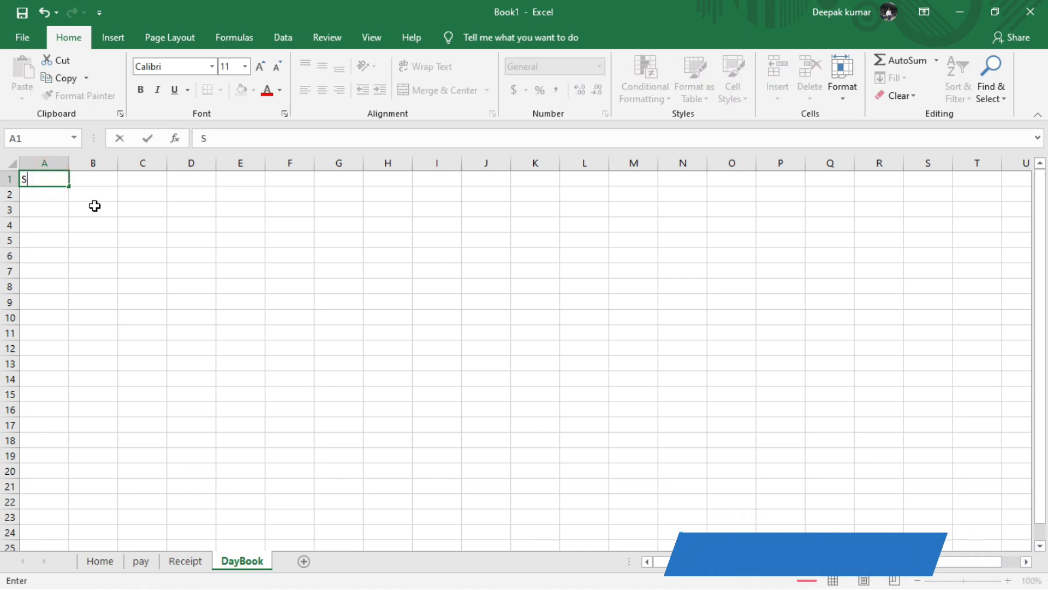
pyautogui.write('L')
pyautogui.press('Tab')
pyautogui.write('DA')
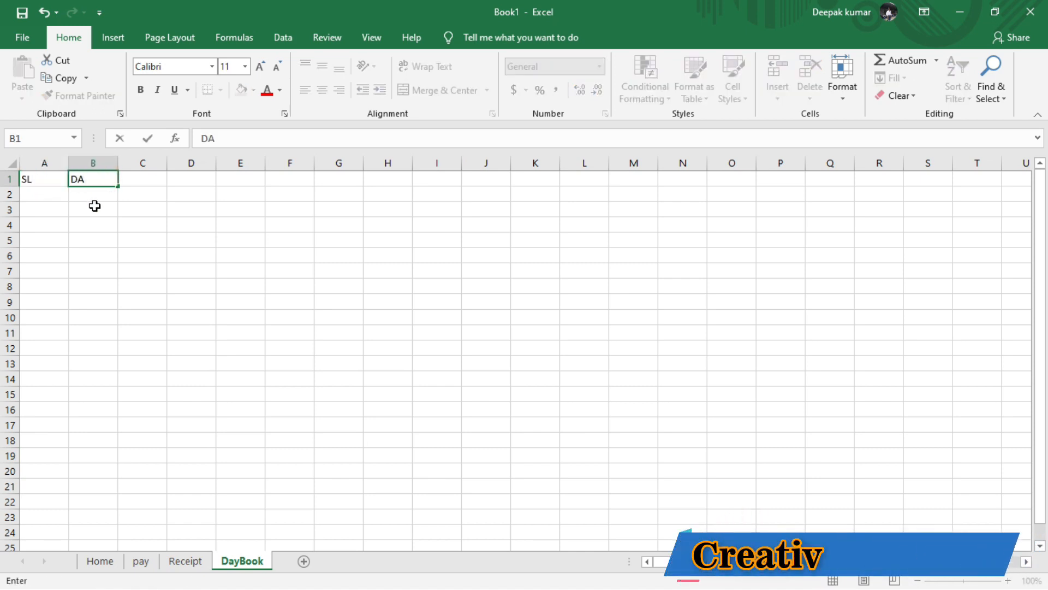
pyautogui.write('TE')
pyautogui.press('Tab')
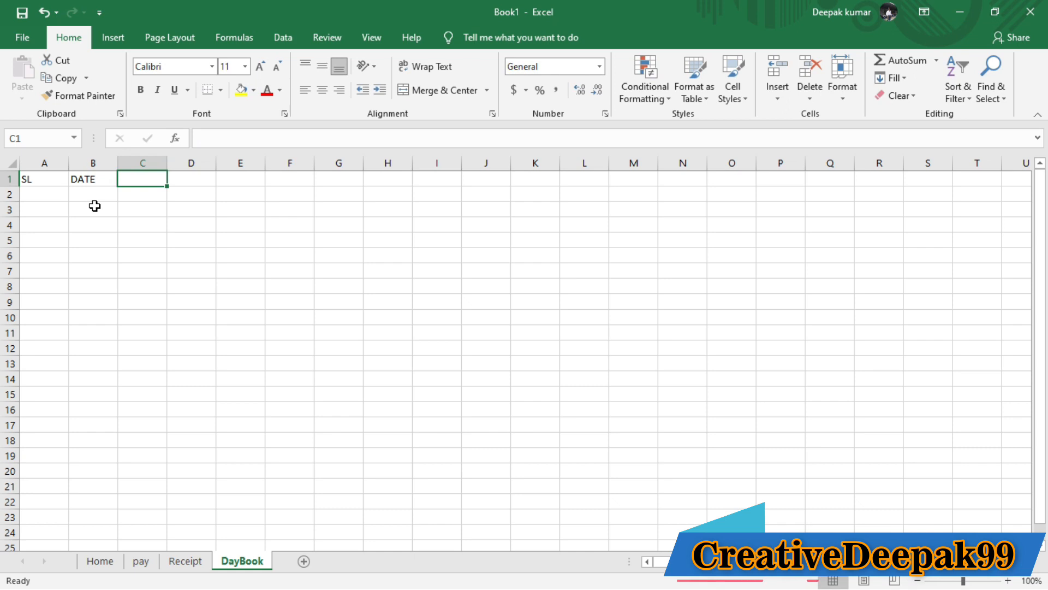
# Enter the headers PAYMENT, RECEIVED and AMOUNT in cells C1 to E1 of the DayBook sheet
pyautogui.write('PAYMENT')
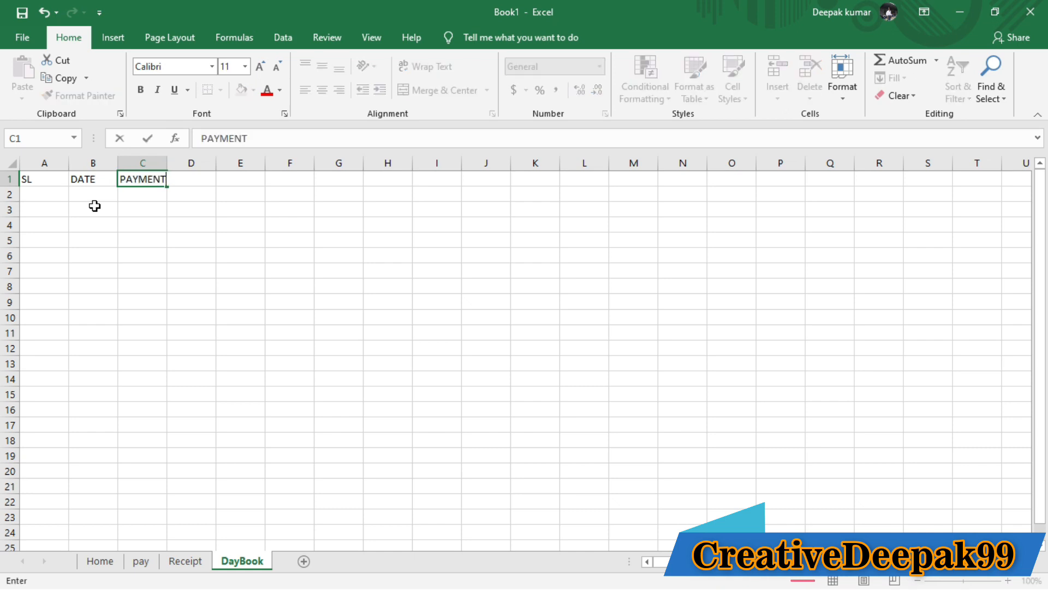
pyautogui.press('Tab')
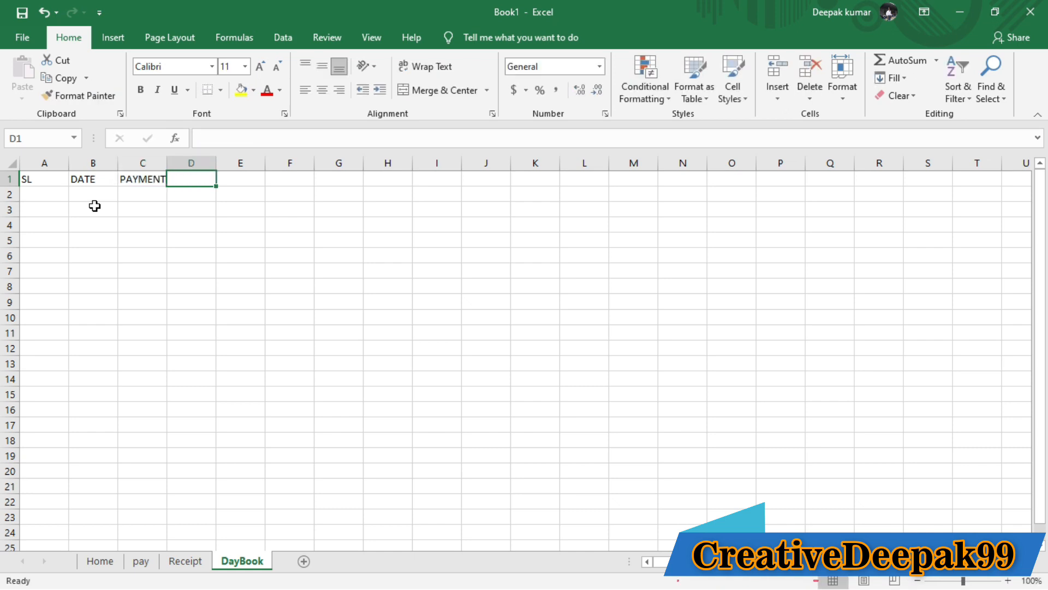
pyautogui.write('RECE')
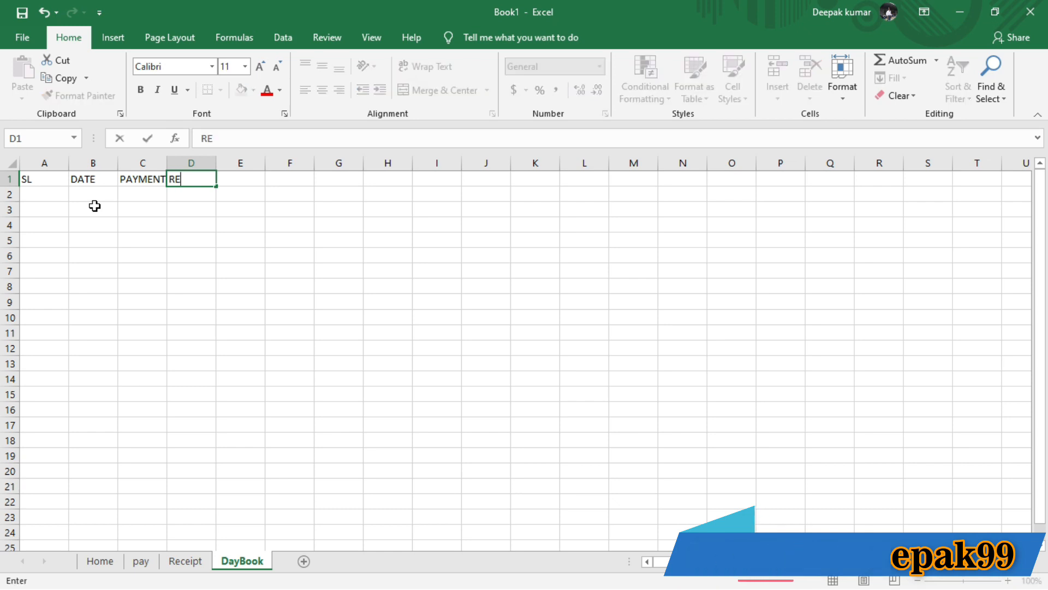
pyautogui.write('IVED')
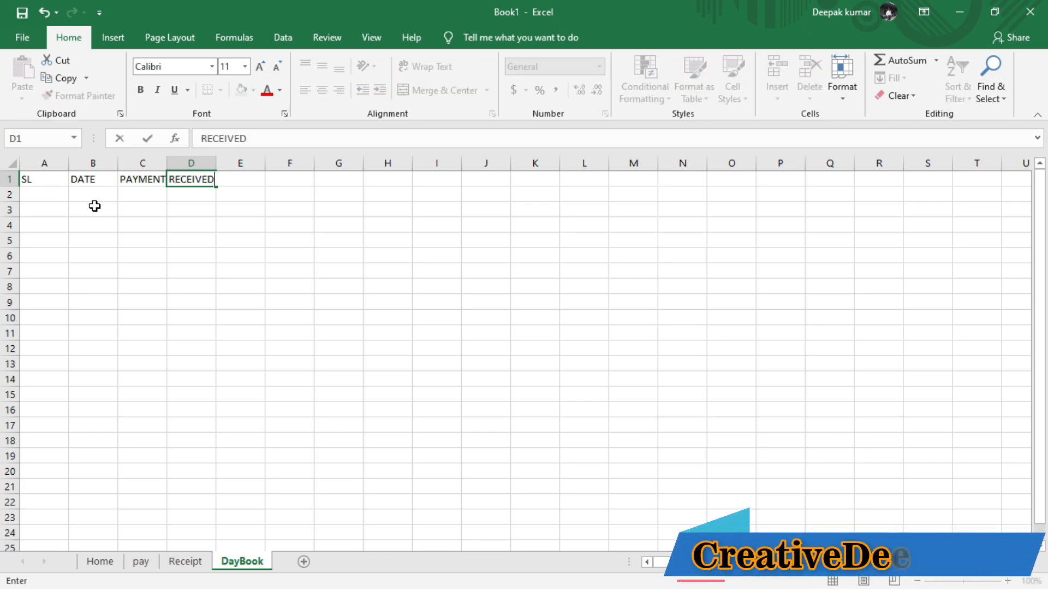
pyautogui.press('Tab')
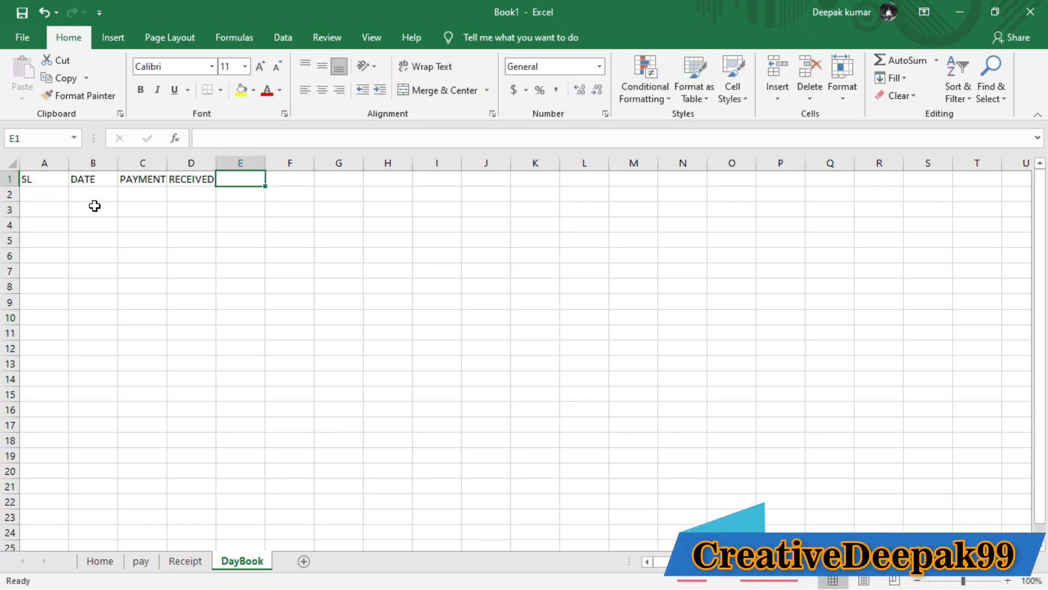
pyautogui.write('AMOUNT')
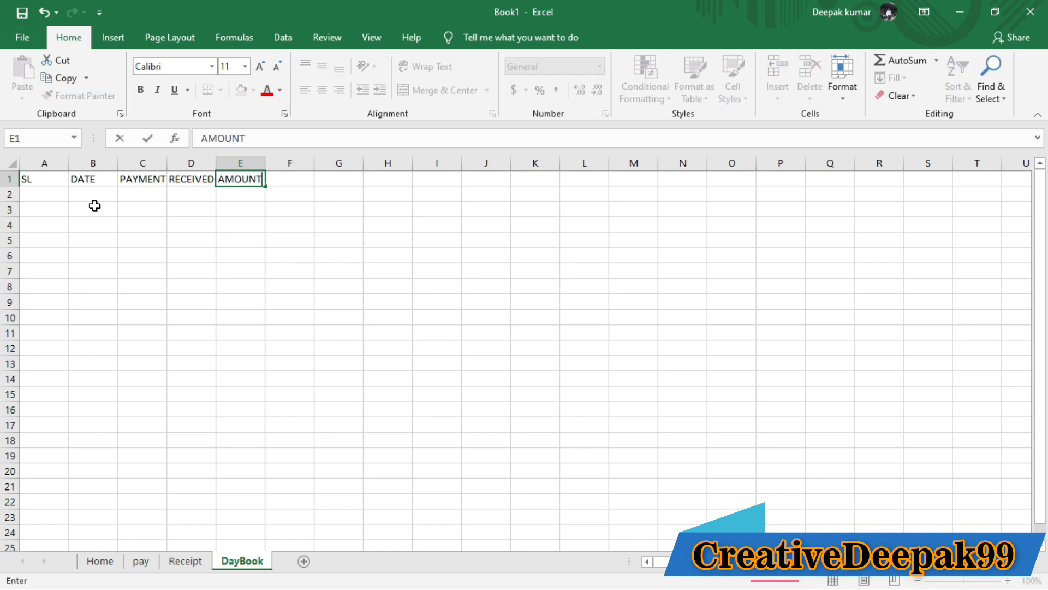
pyautogui.press('Return')
# Widen columns C to E of the DayBook sheet to fit their headers, and make A1:E1 bold and centred
pyautogui.moveTo(164, 164); pyautogui.dragTo(309, 162)
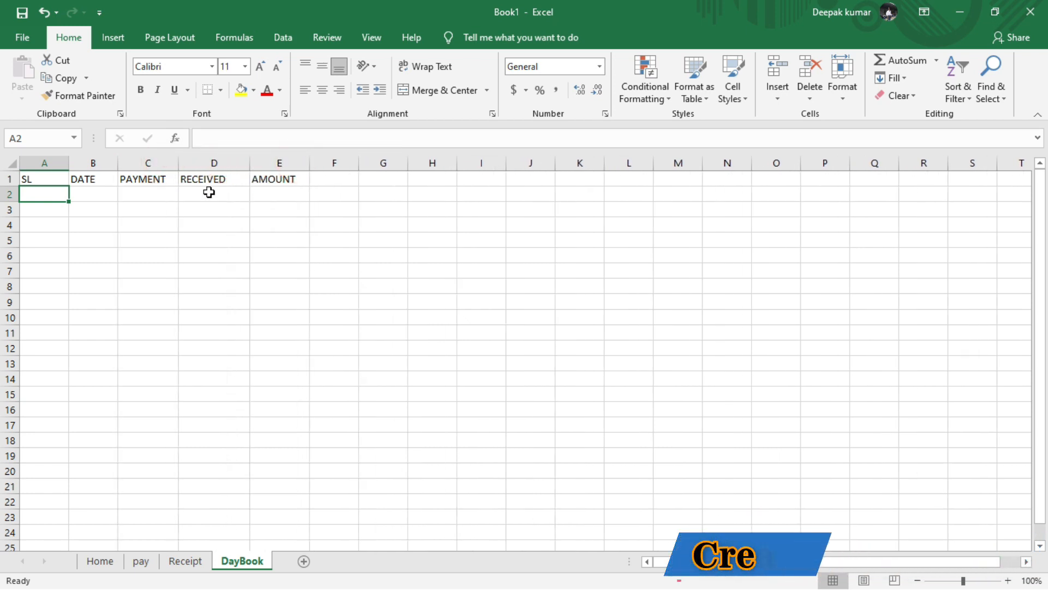
pyautogui.moveTo(52, 179); pyautogui.dragTo(281, 180)
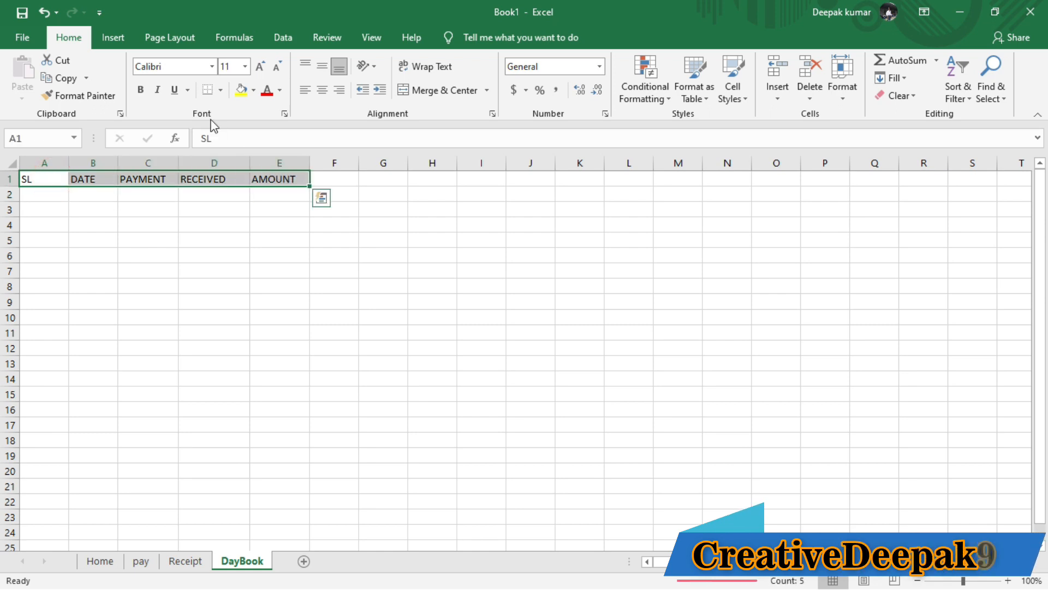
pyautogui.click(141, 89)
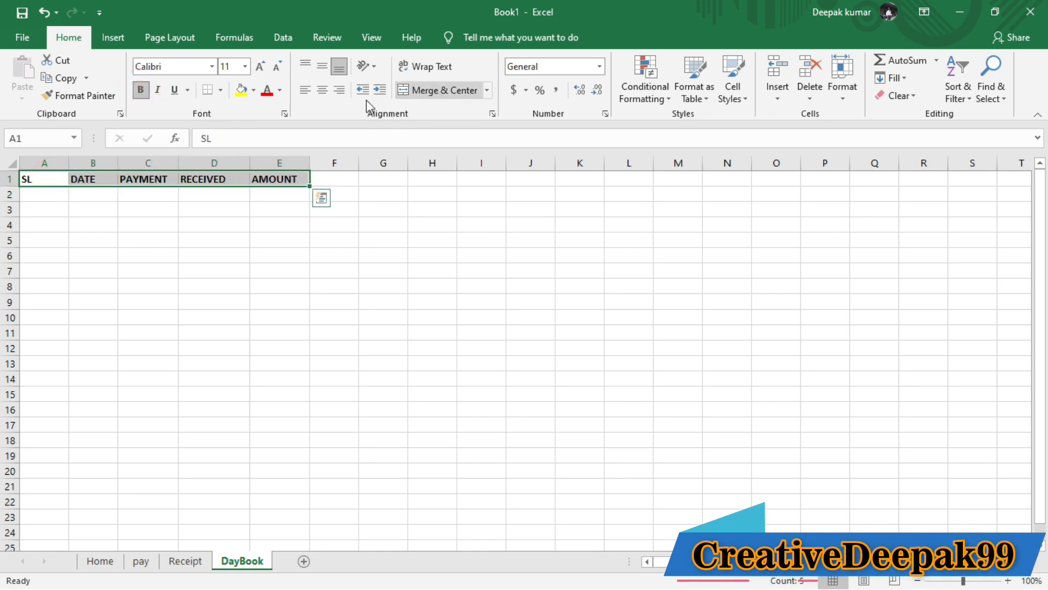
pyautogui.click(324, 93)
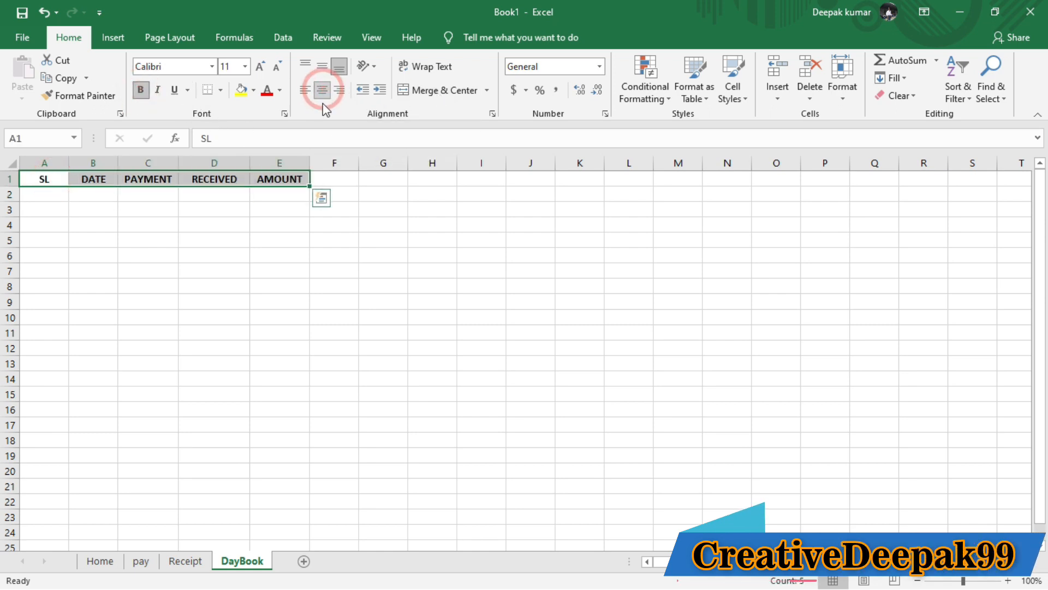
pyautogui.click(91, 206)
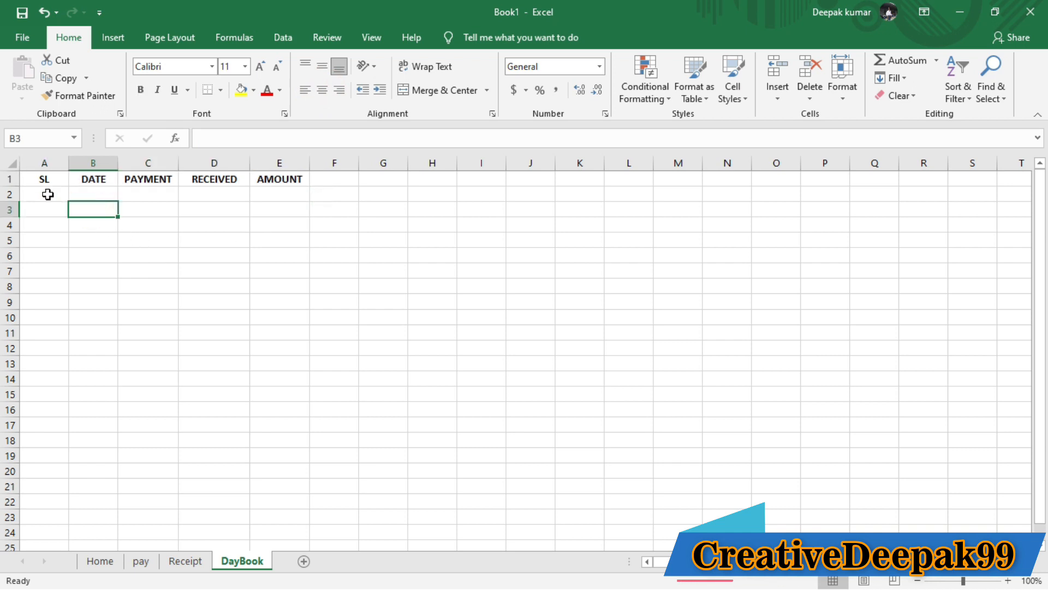
pyautogui.moveTo(46, 181); pyautogui.dragTo(259, 184)
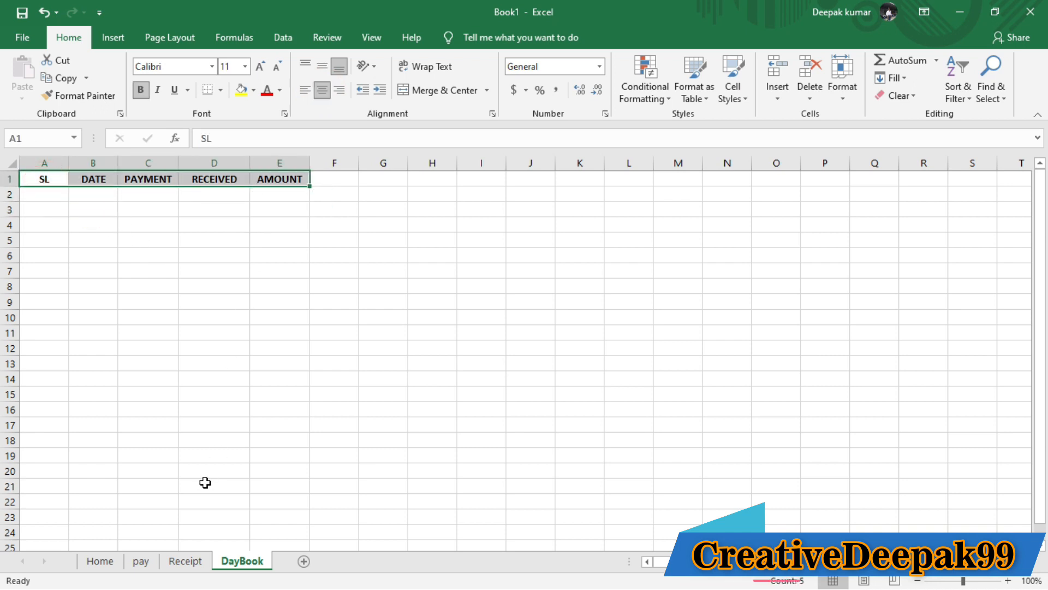
# Try to enter the serial-number formula =IF(B2=,"","",ROW(1:1)) in cell A2 of the pay sheet
pyautogui.click(141, 562)
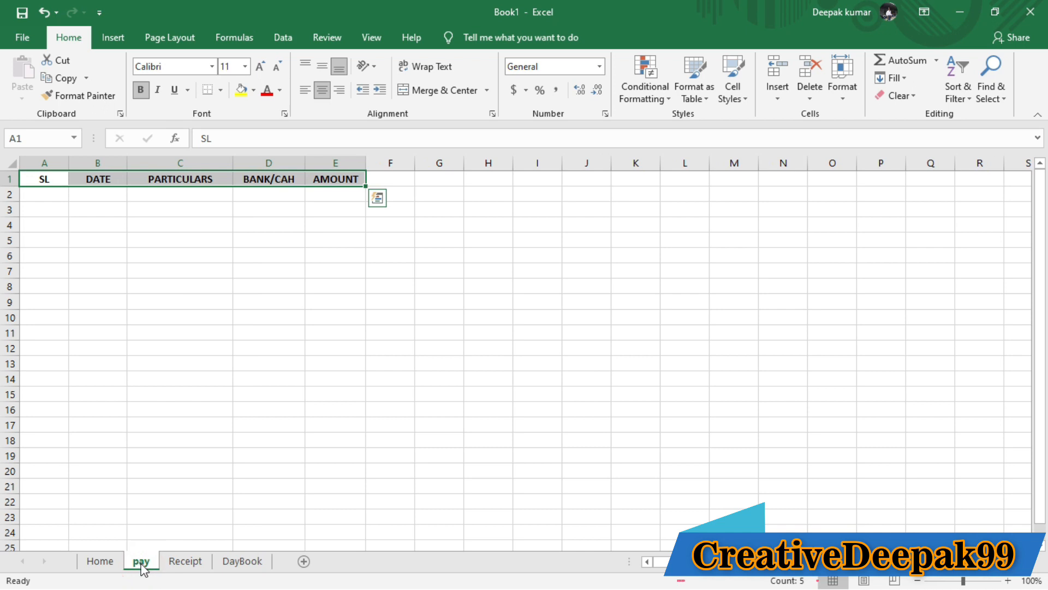
pyautogui.click(166, 290)
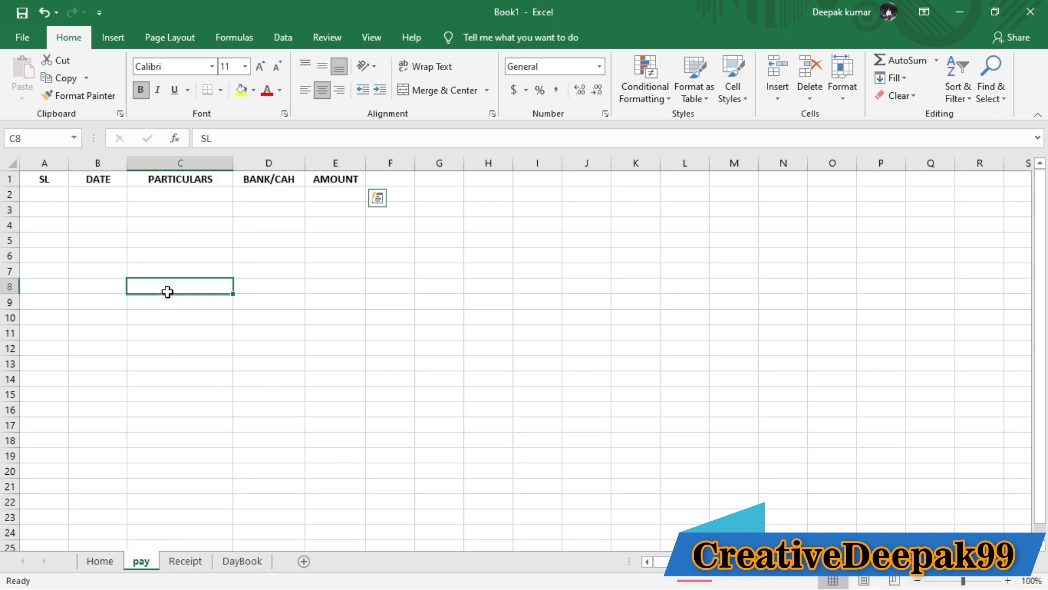
pyautogui.click(43, 193)
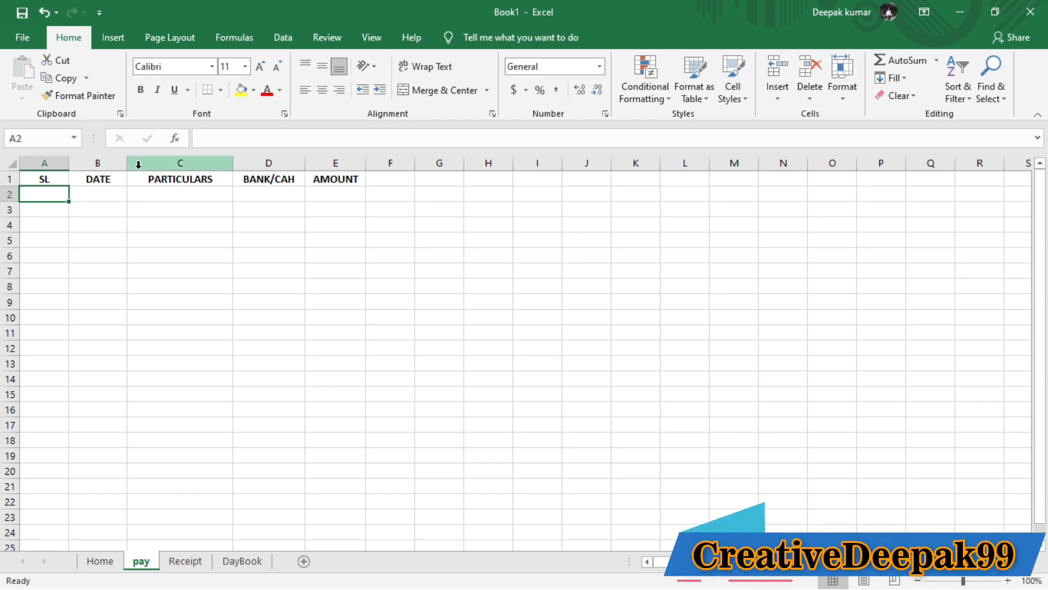
pyautogui.write('=')
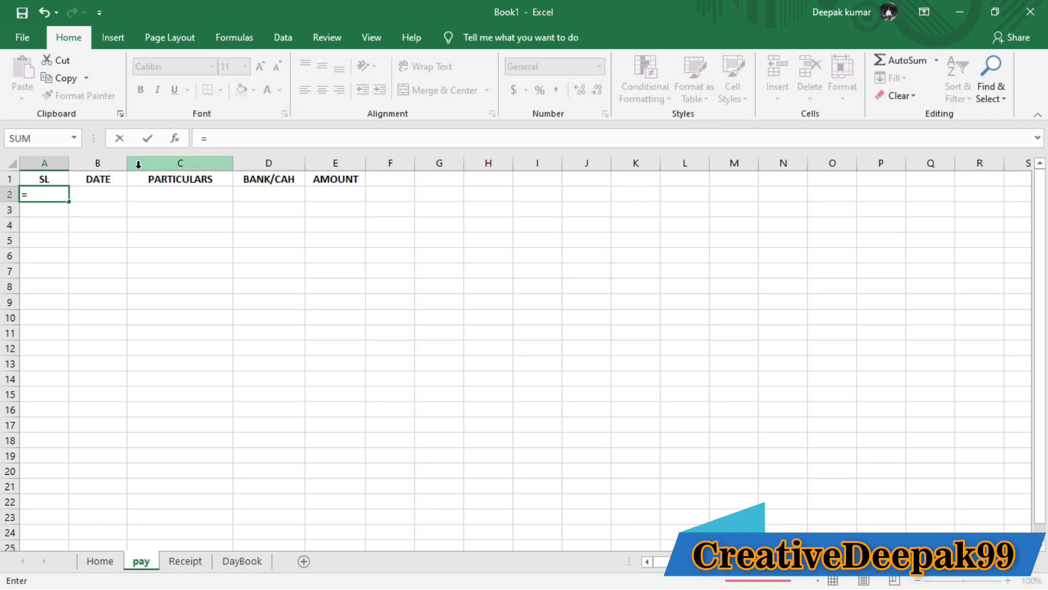
pyautogui.write('IF(')
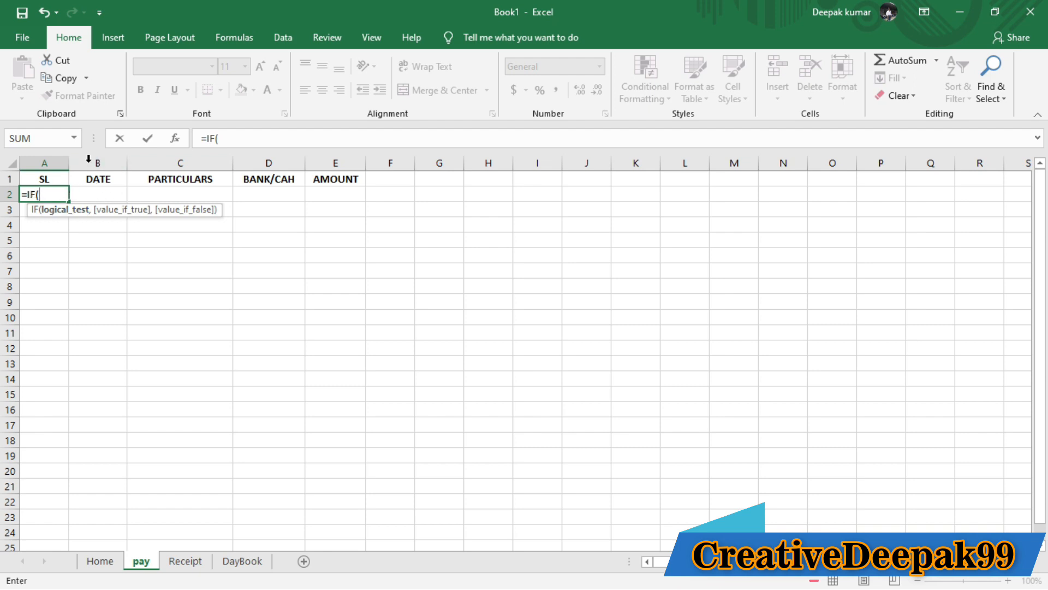
pyautogui.click(101, 195)
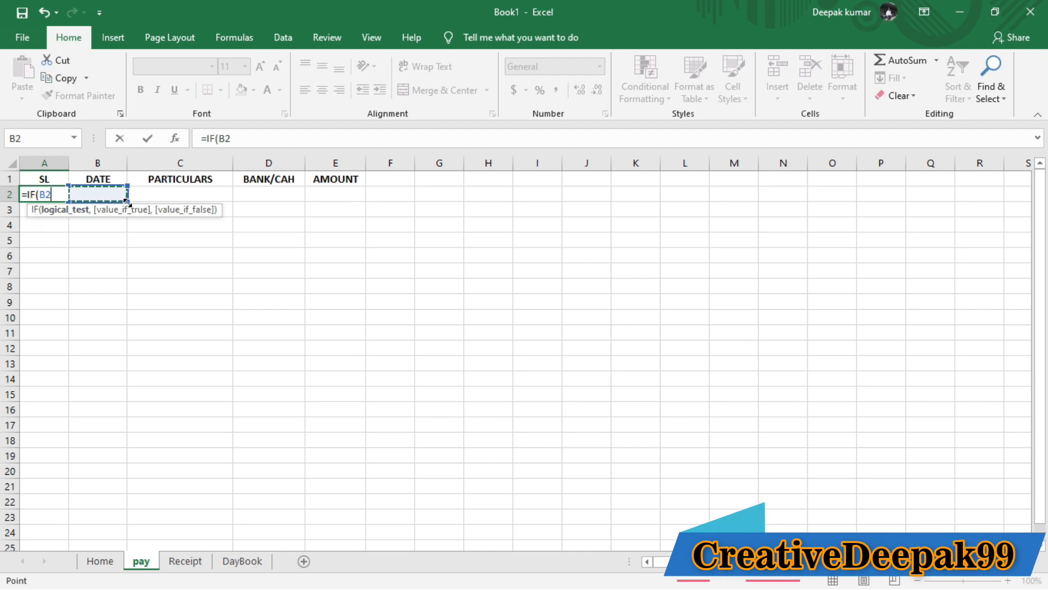
pyautogui.write('=')
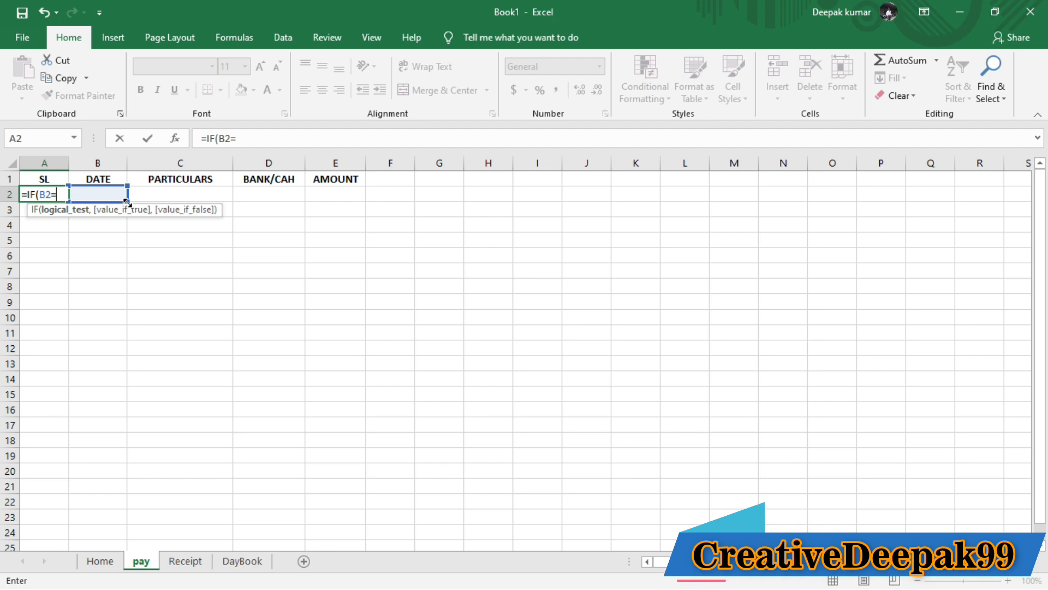
pyautogui.write(',')
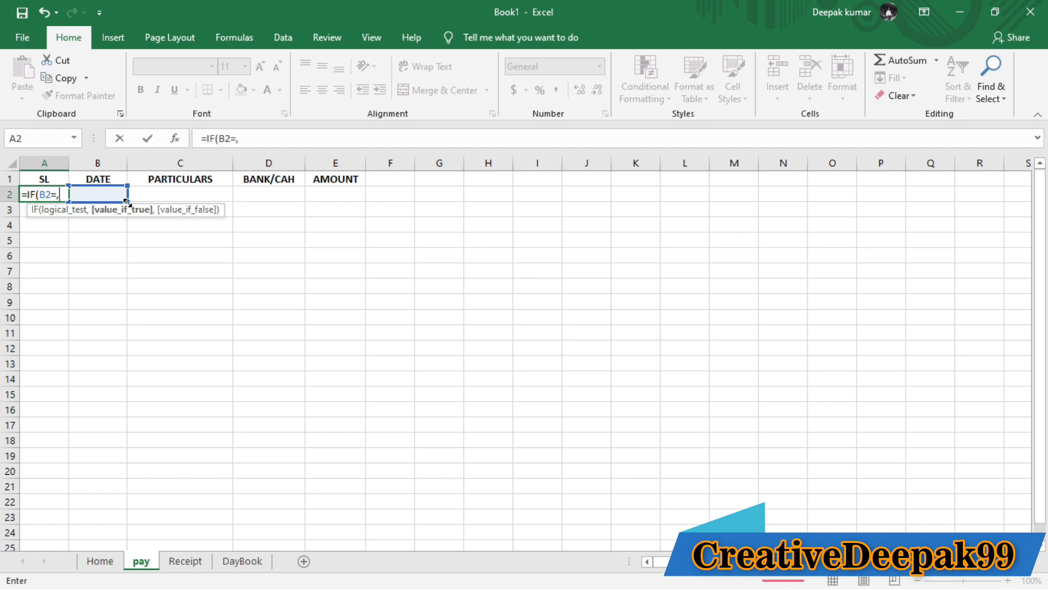
pyautogui.write('""')
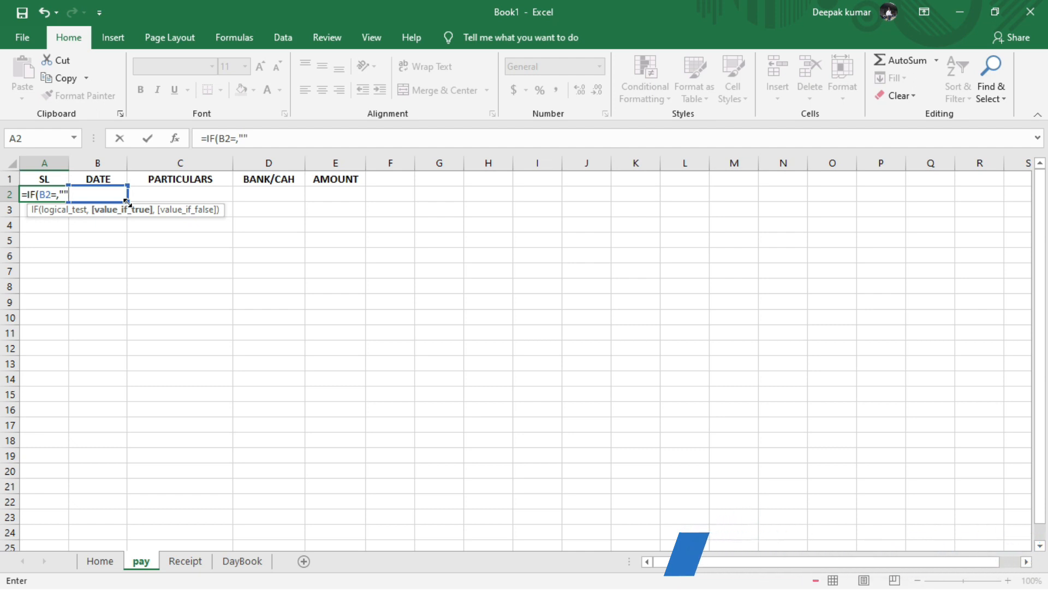
pyautogui.write(',')
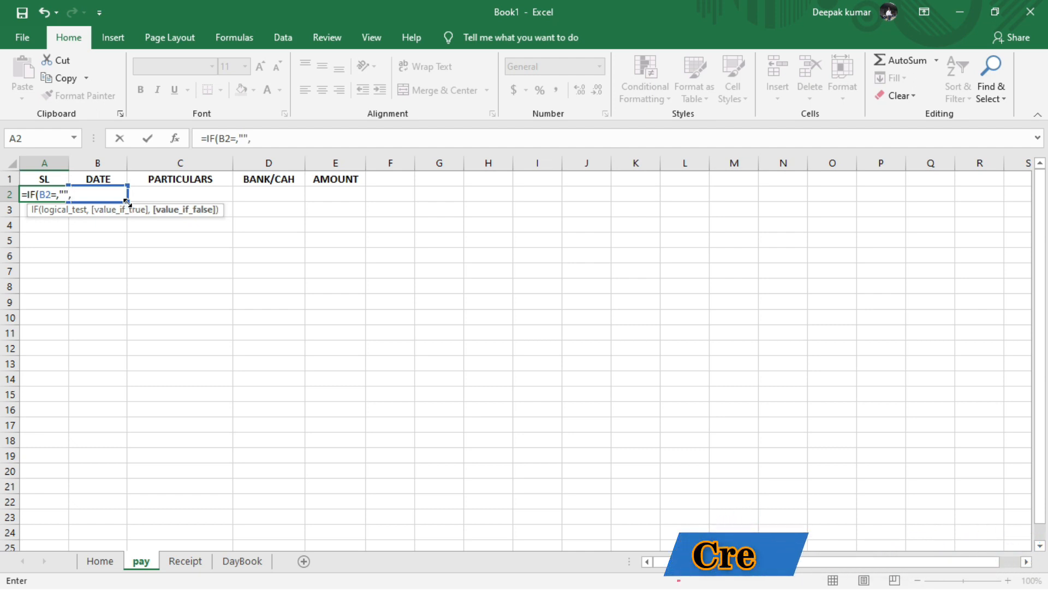
pyautogui.write('"')
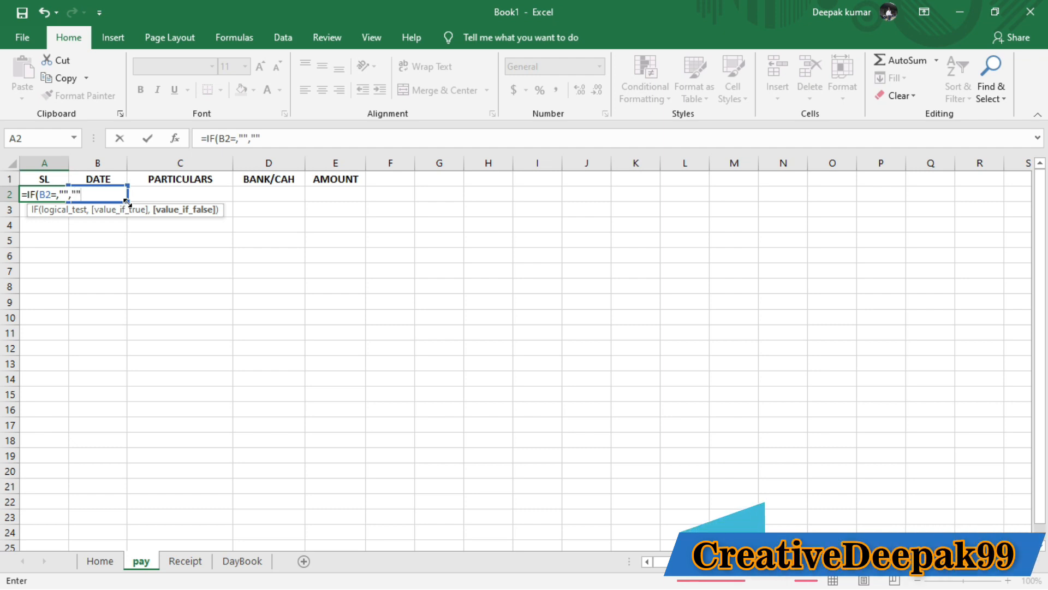
pyautogui.write('",')
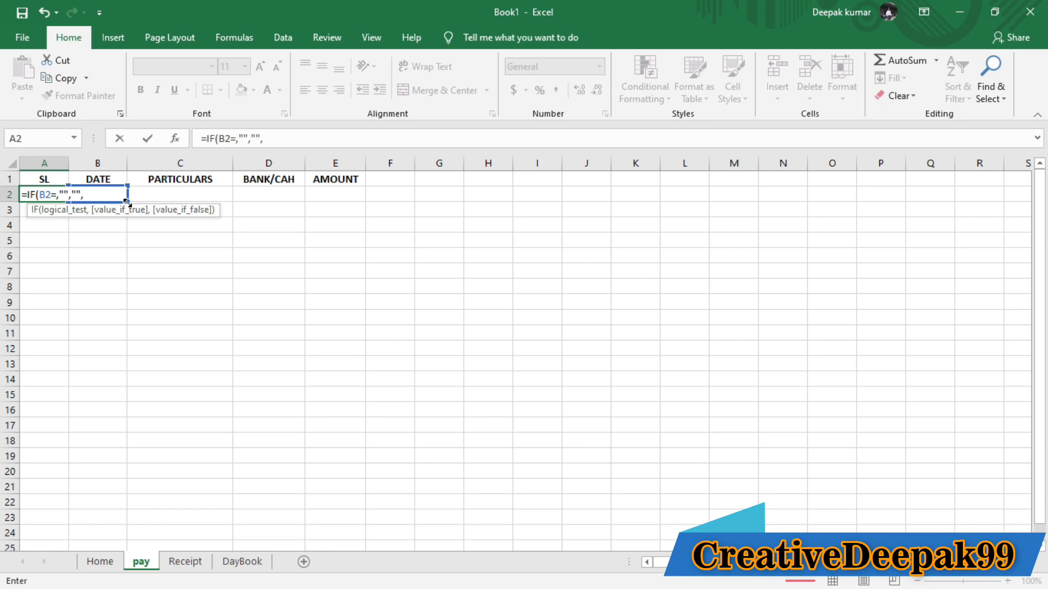
pyautogui.write('ROW')
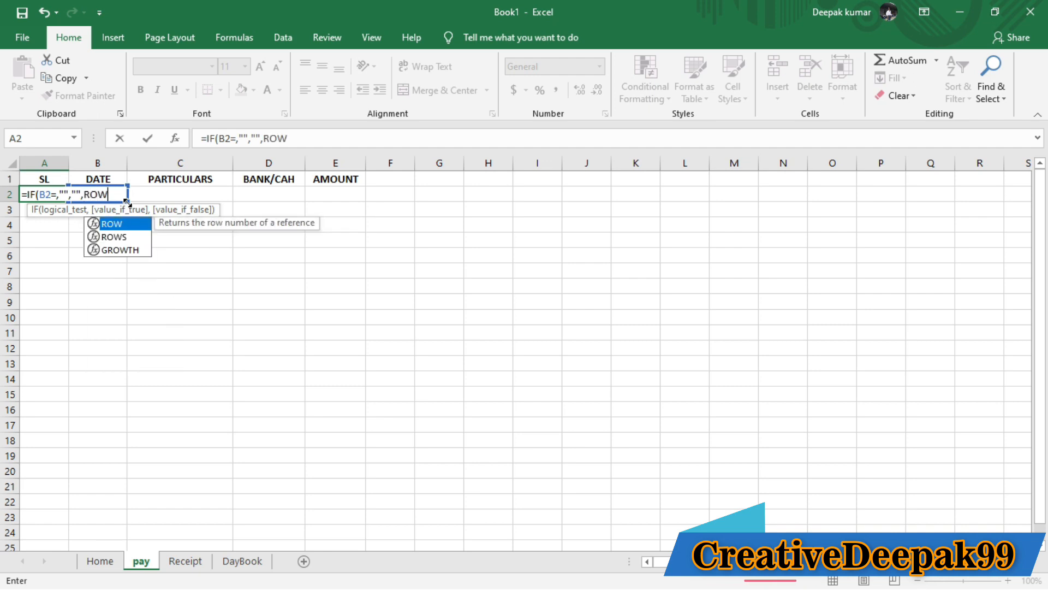
pyautogui.write('(')
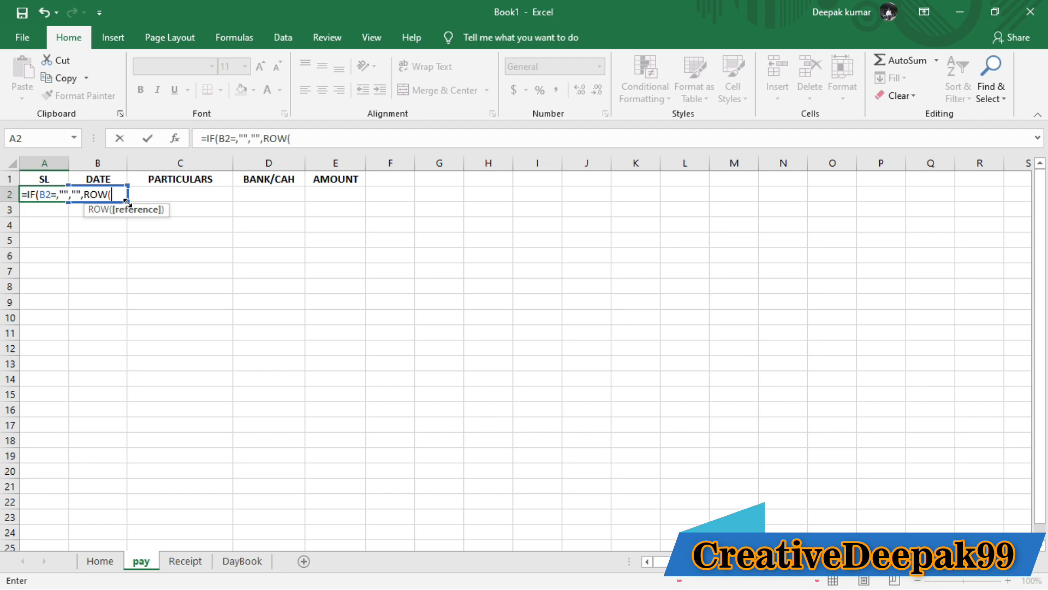
pyautogui.write('1:1')
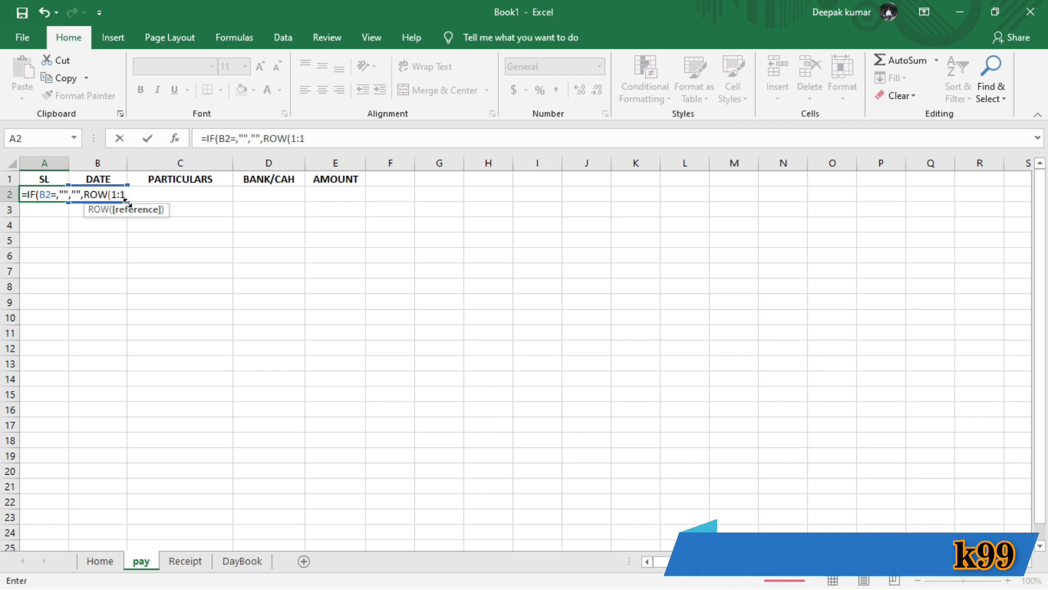
pyautogui.write(')')
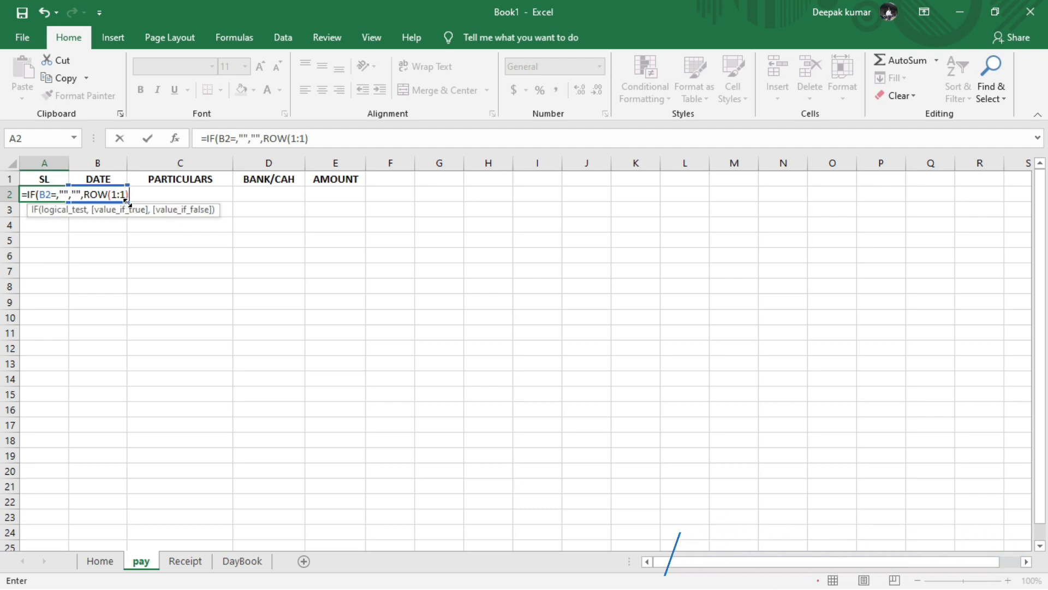
pyautogui.write(')')
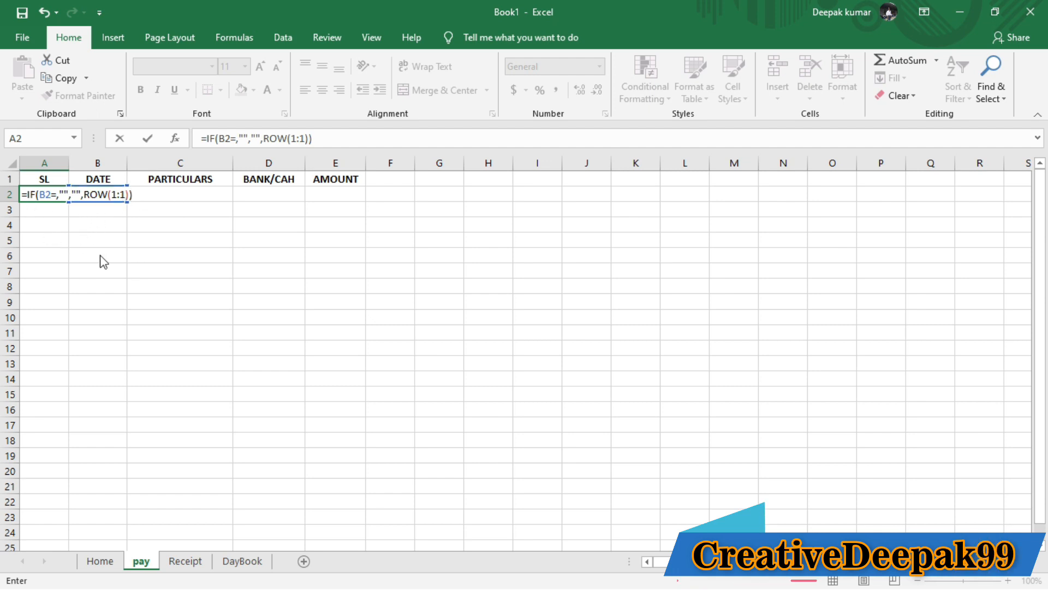
pyautogui.press('Return')
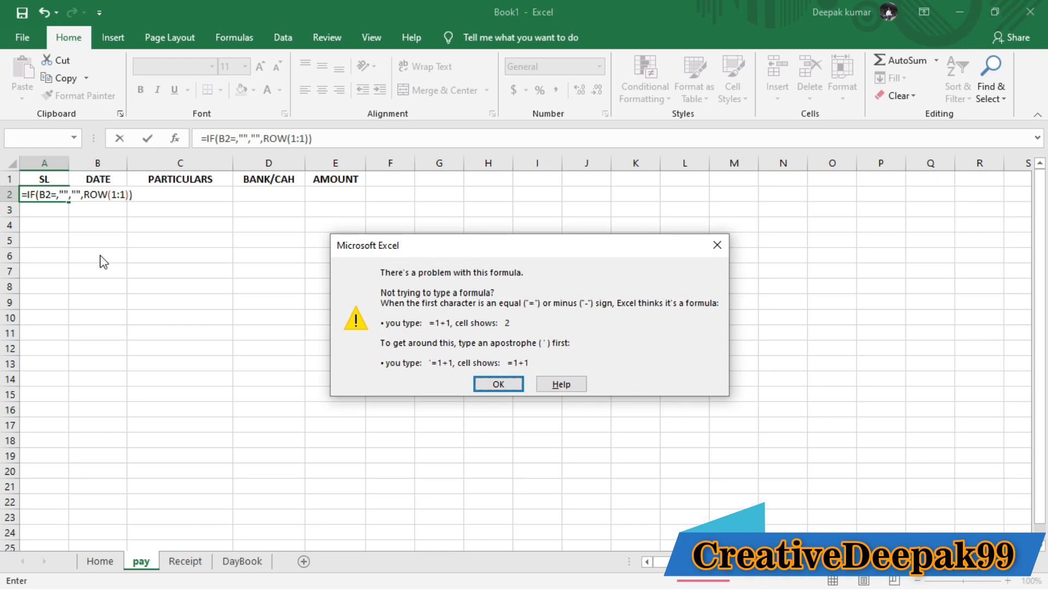
pyautogui.press('Return')
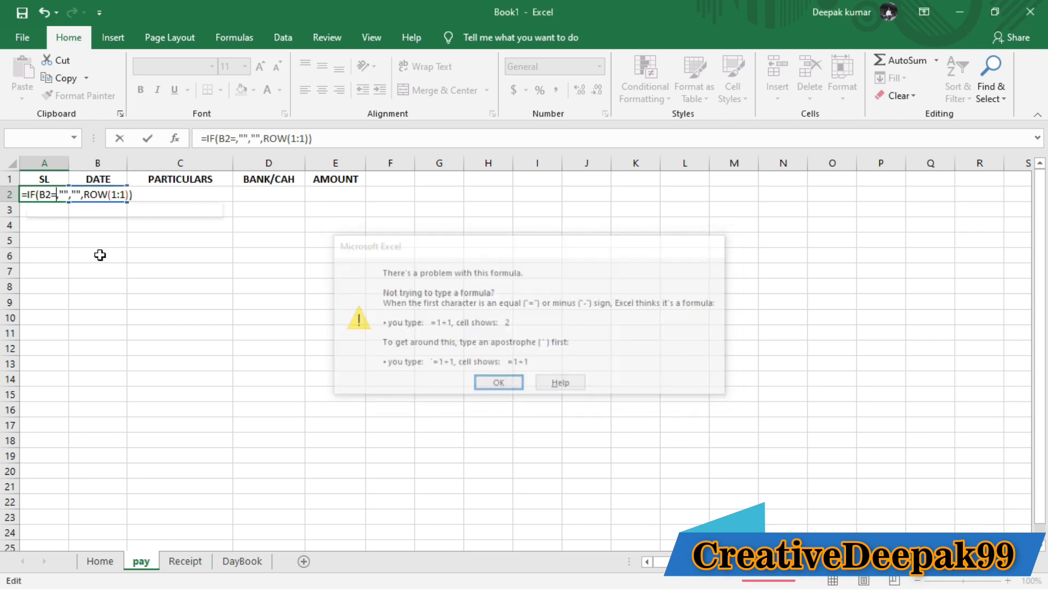
# Remove the extra comma after B2= so the formula in A2 reads =IF(B2="","",ROW(1:1)), and check the entered formula
pyautogui.click(57, 194)
pyautogui.click(58, 195)
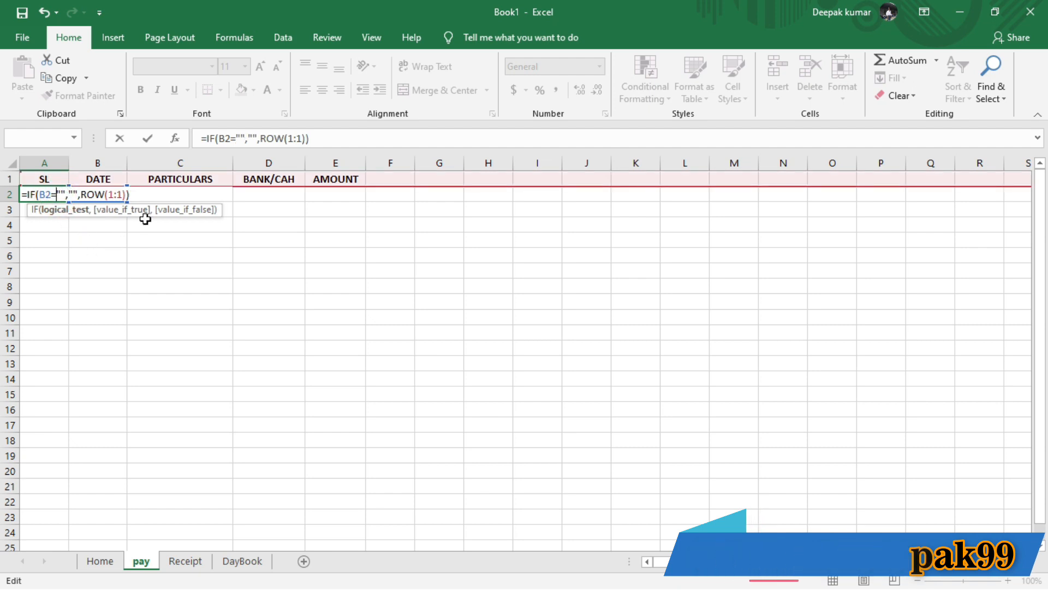
pyautogui.press('BackSpace')
pyautogui.press('Return')
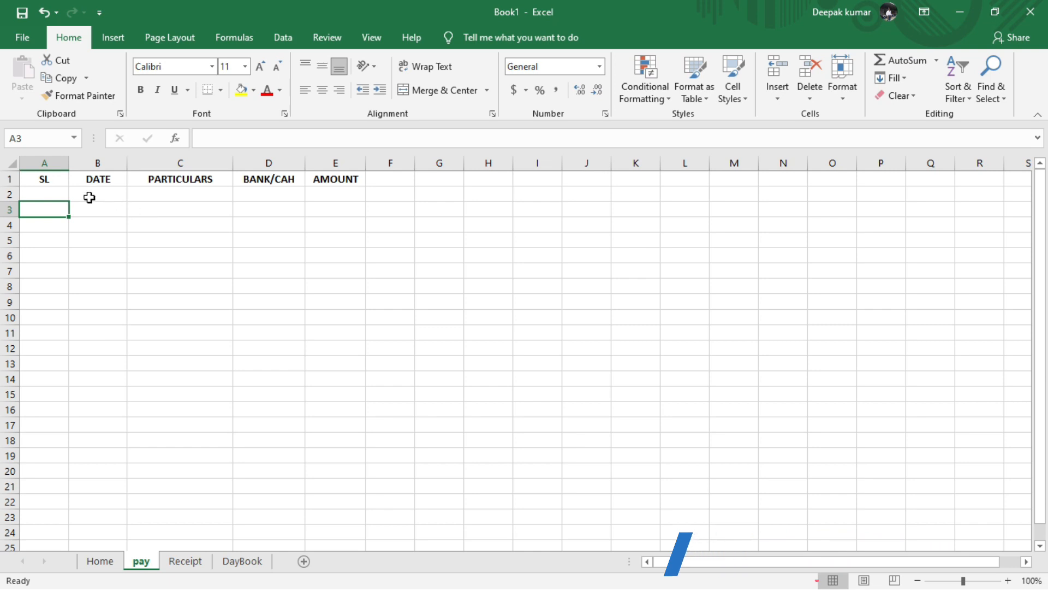
pyautogui.click(61, 194)
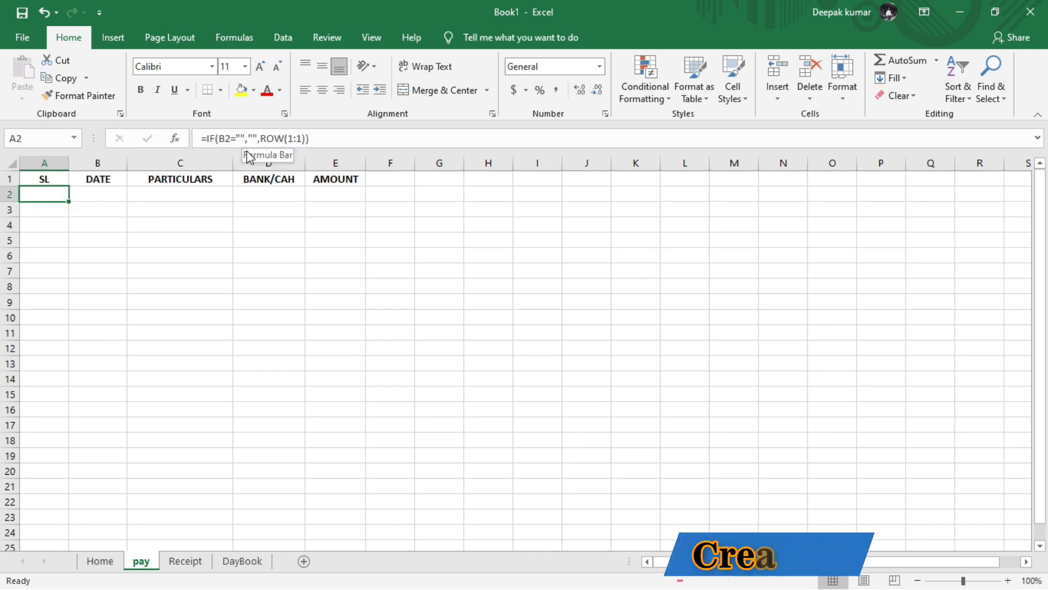
pyautogui.click(229, 241)
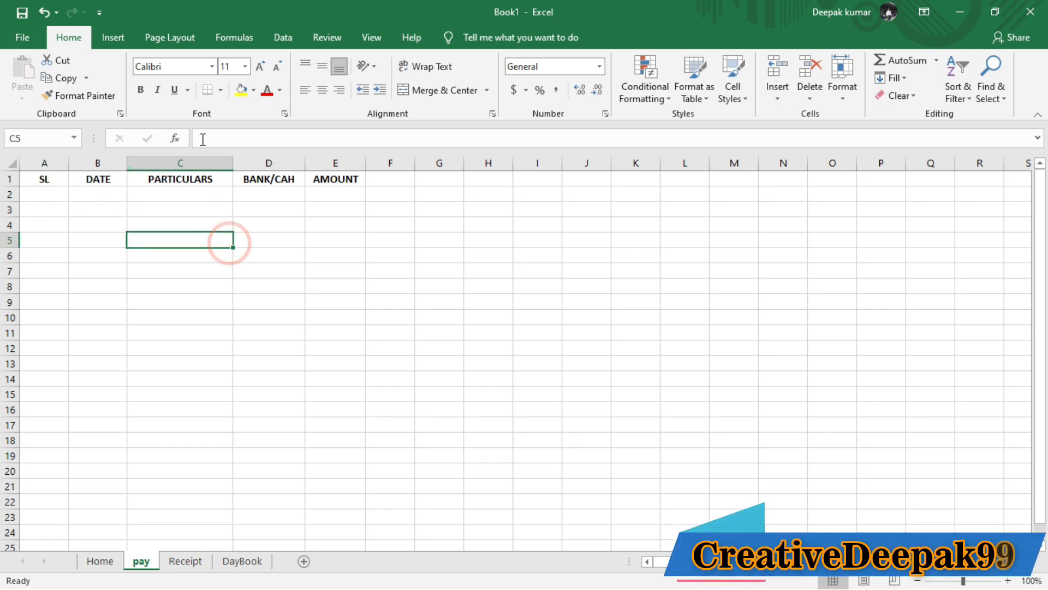
# Examine the serial-number formula in cell A2 of the pay sheet
pyautogui.click(56, 197)
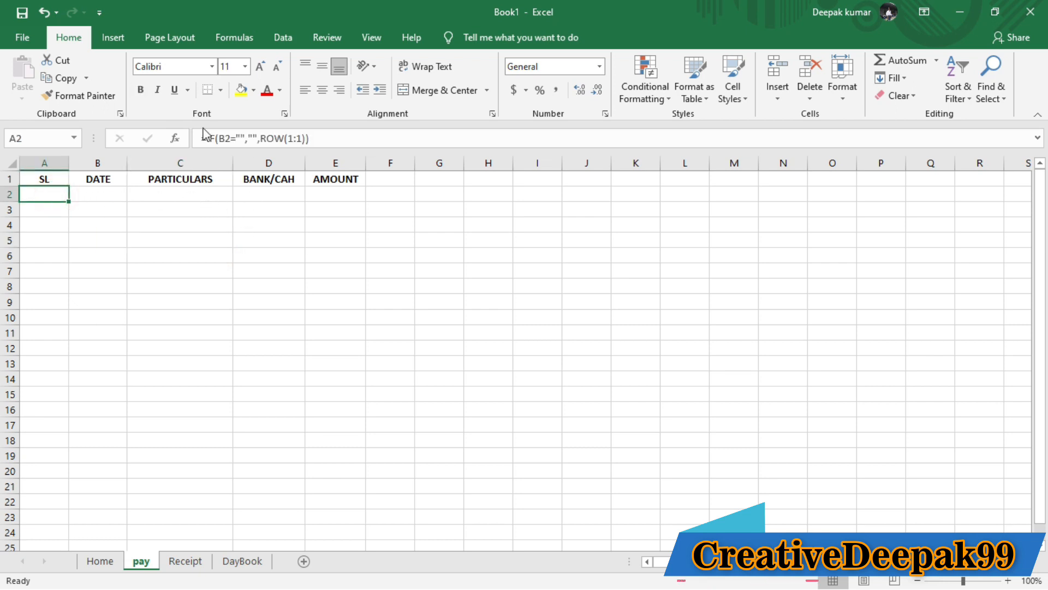
pyautogui.click(200, 206)
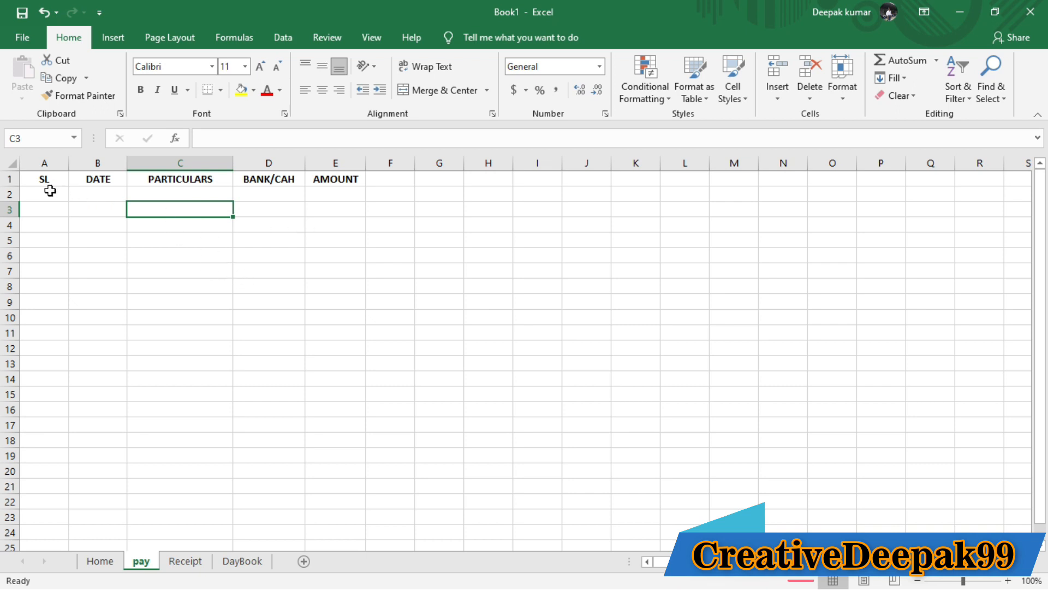
pyautogui.click(50, 191)
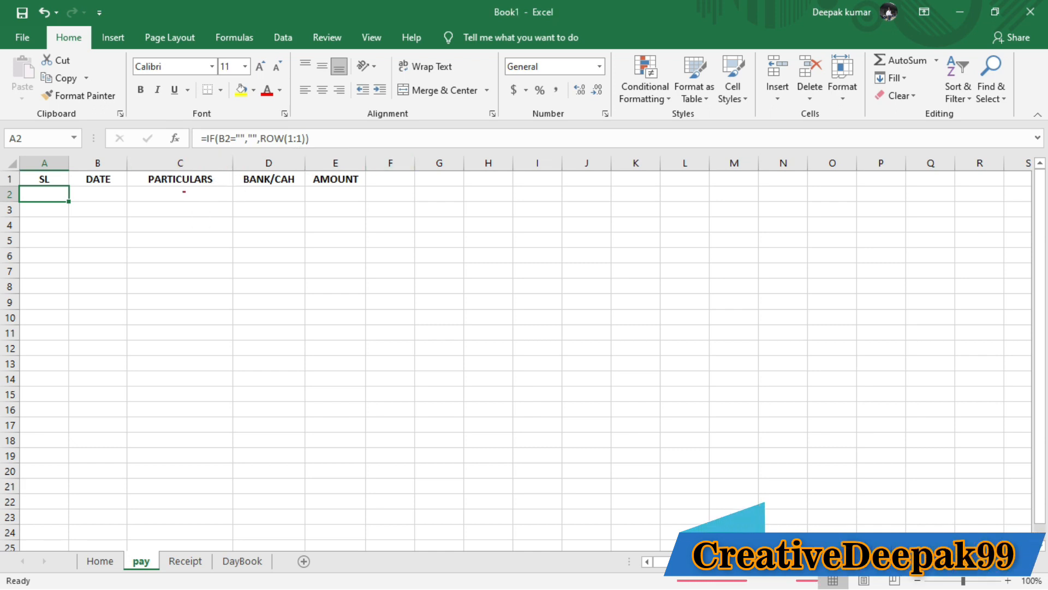
pyautogui.moveTo(181, 125)
pyautogui.mouseDown()
pyautogui.moveTo(270, 160)
pyautogui.moveTo(332, 161)
pyautogui.mouseUp()
# Widen the DATE column of the pay sheet slightly and enter the date 1-1-2021 in cell B2
pyautogui.click(103, 196)
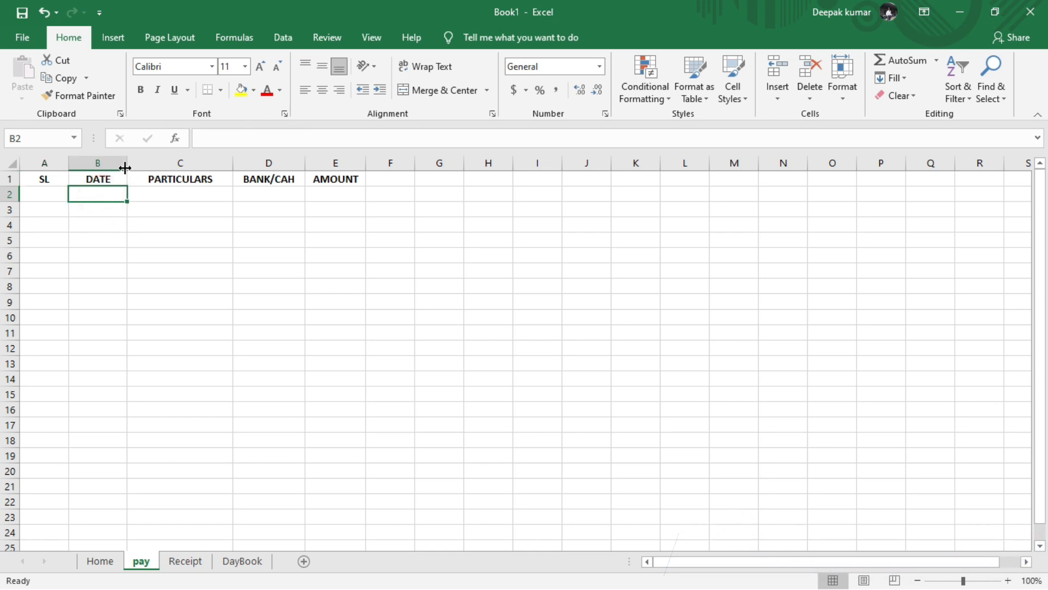
pyautogui.moveTo(128, 186); pyautogui.dragTo(135, 180)
pyautogui.click(58, 192)
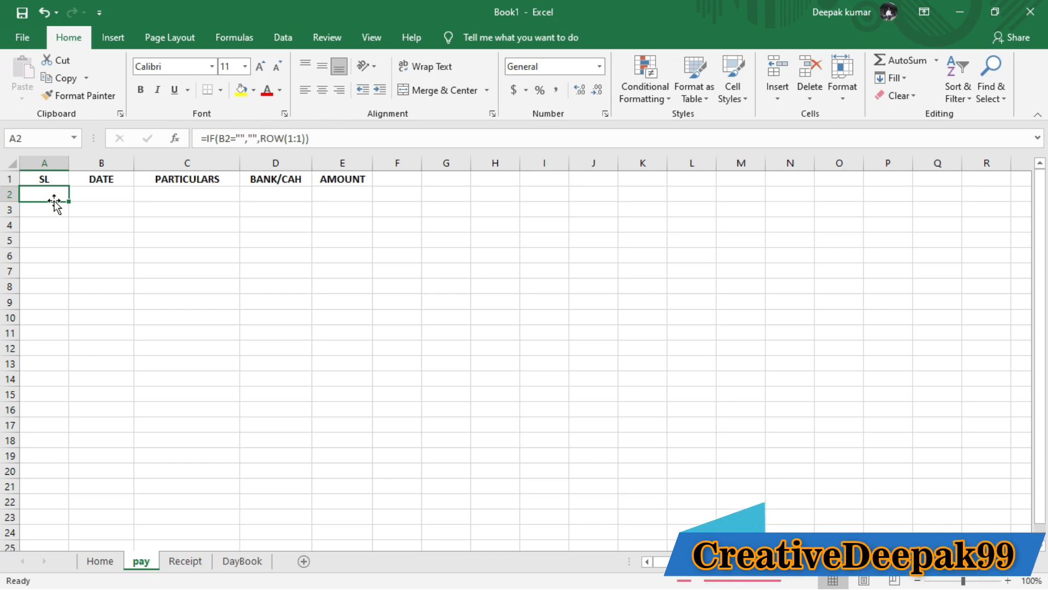
pyautogui.click(107, 190)
pyautogui.click(38, 196)
pyautogui.click(106, 196)
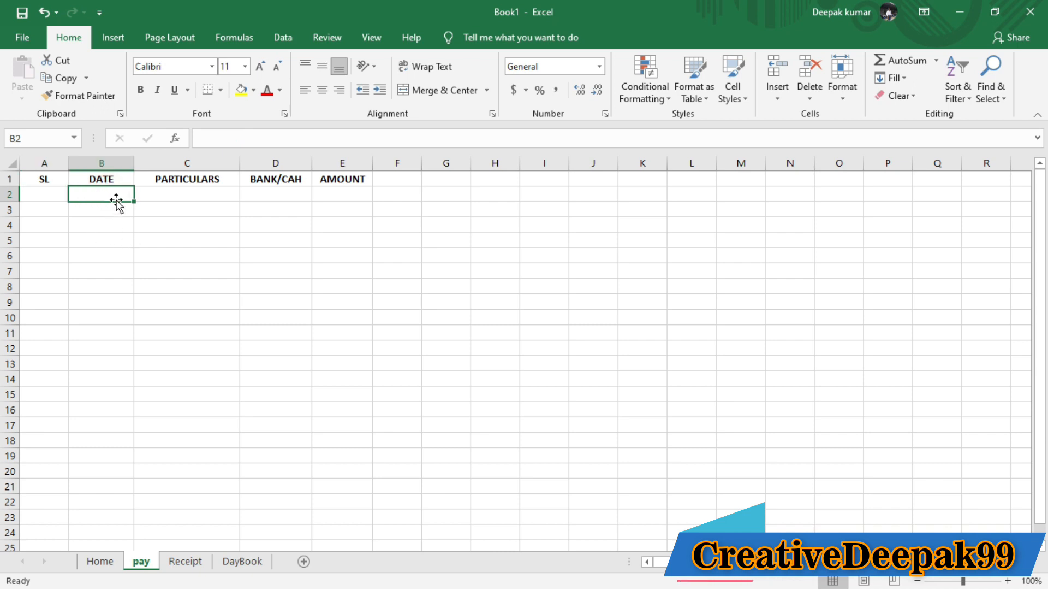
pyautogui.write('1-1-2')
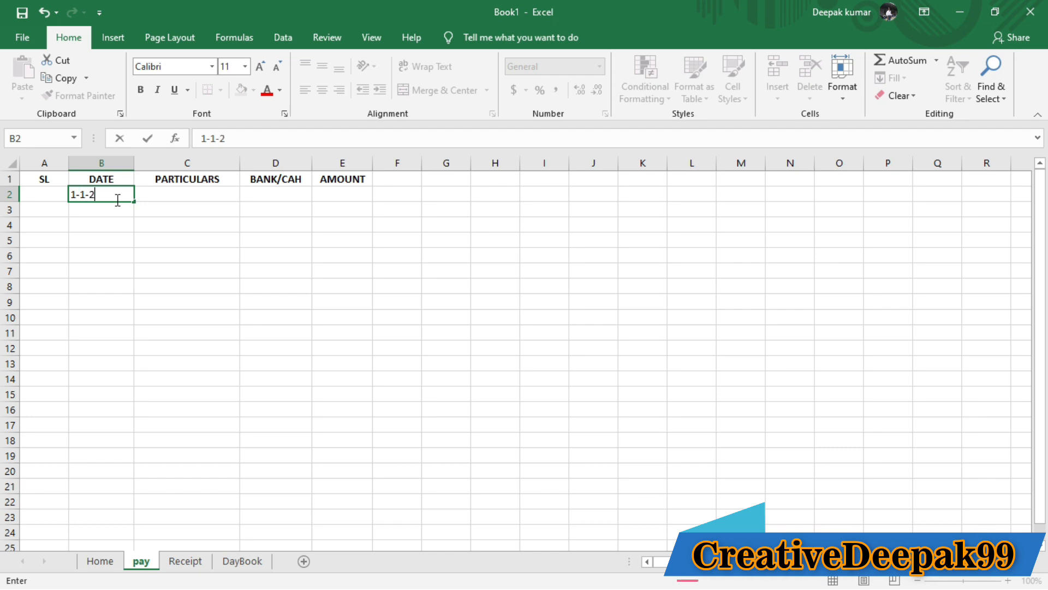
pyautogui.write('021')
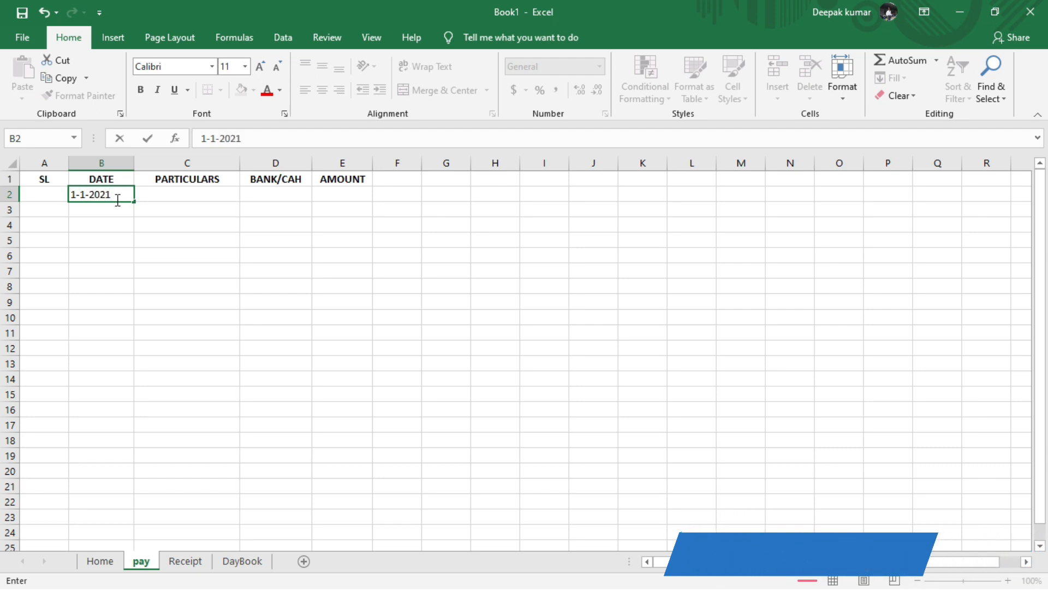
pyautogui.press('Return')
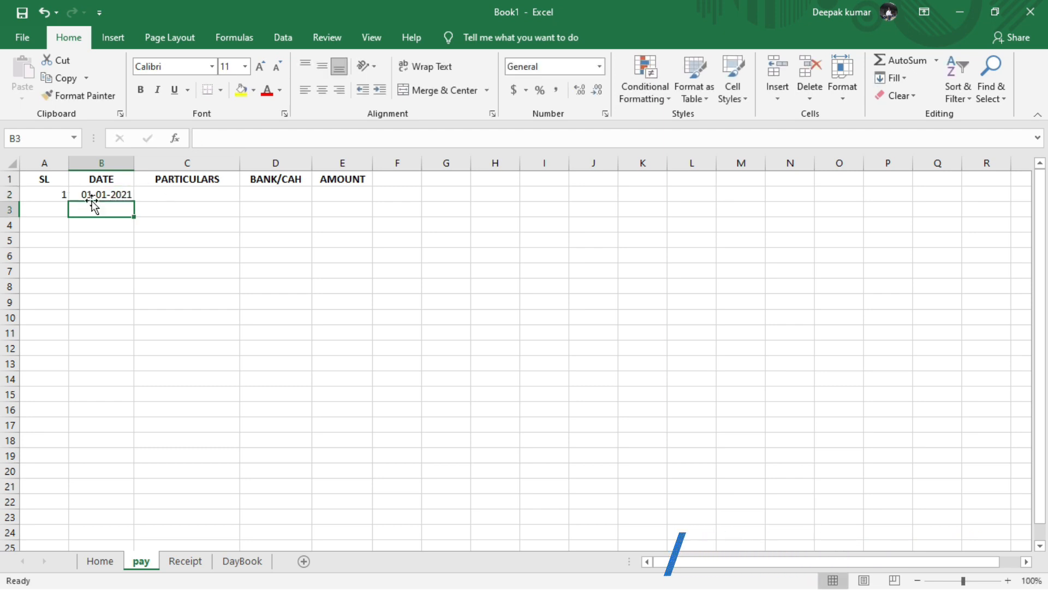
# Format the date in cell B2 of the pay sheet in day-month-year style, as 01-Jan-21
pyautogui.click(35, 196)
pyautogui.click(116, 197)
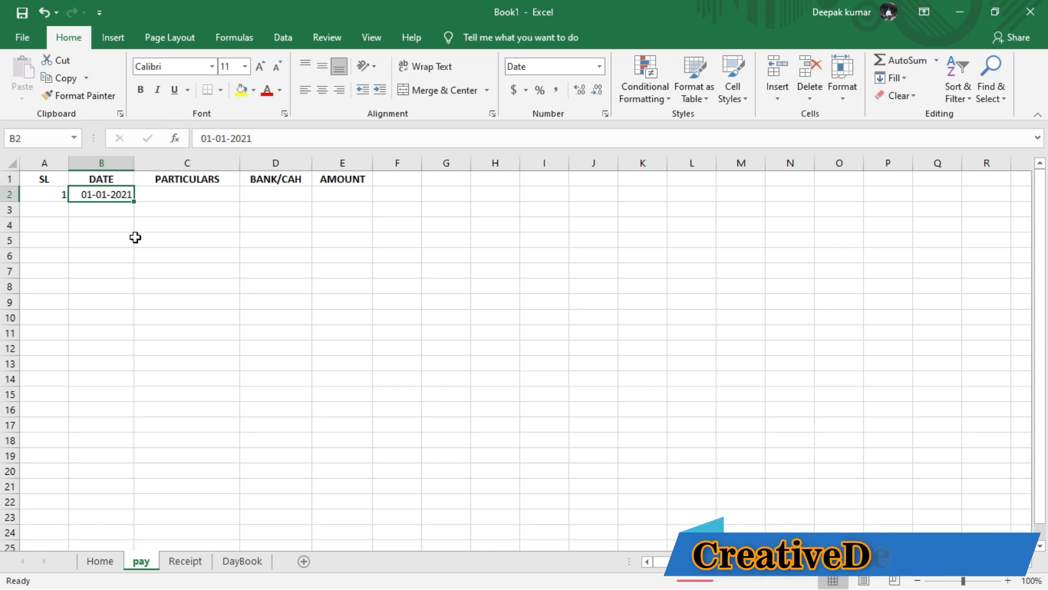
pyautogui.hotkey('ctrl', 'shift', '3')
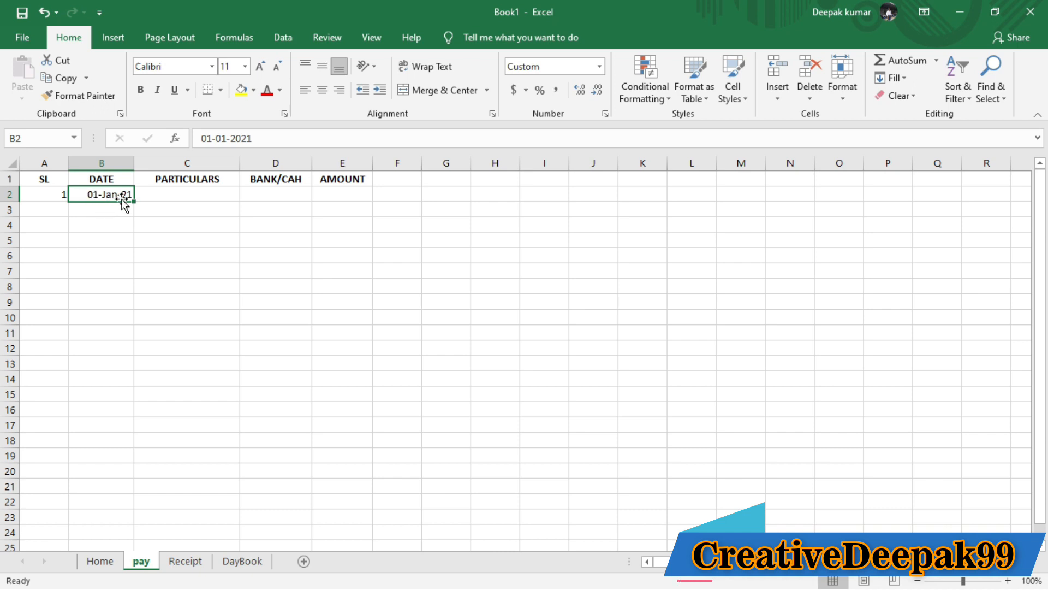
pyautogui.click(95, 196)
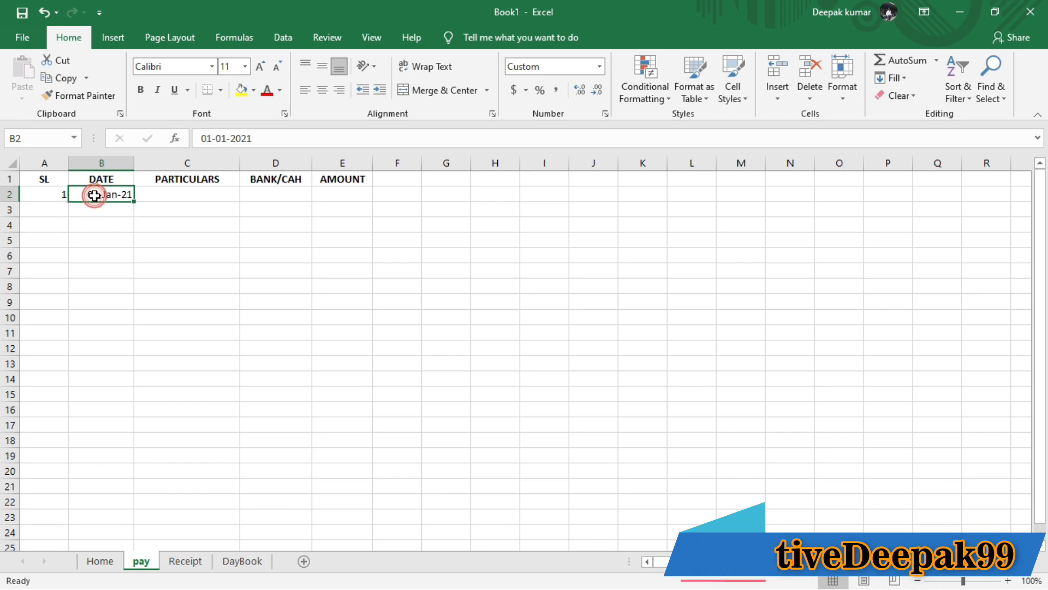
# Complete row 2 of the pay sheet with SALARY PAID in C2, CASH in D2 and 5000 in E2
pyautogui.click(217, 194)
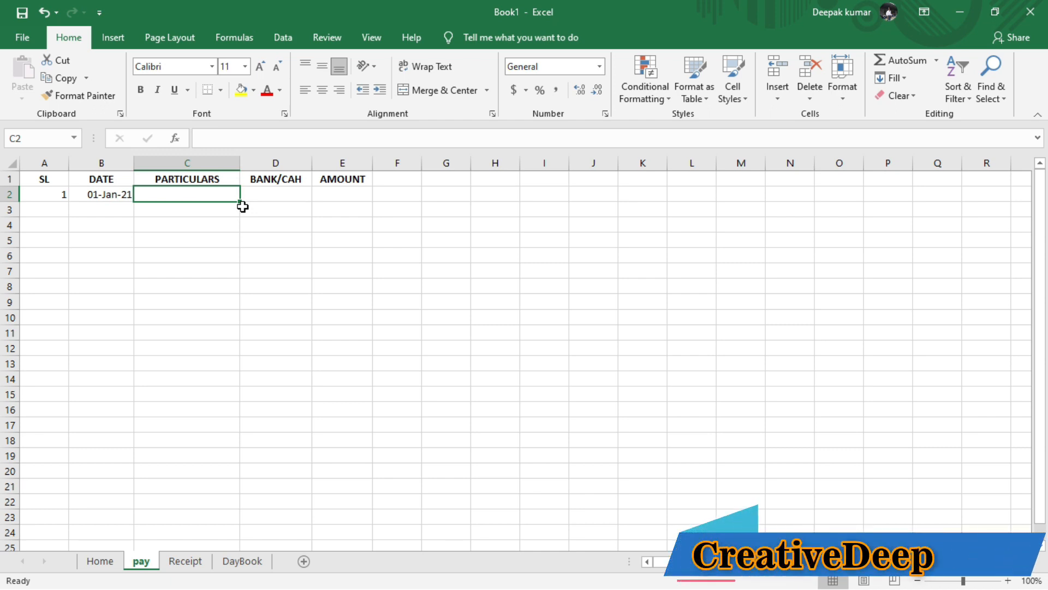
pyautogui.write('SALARY PAID')
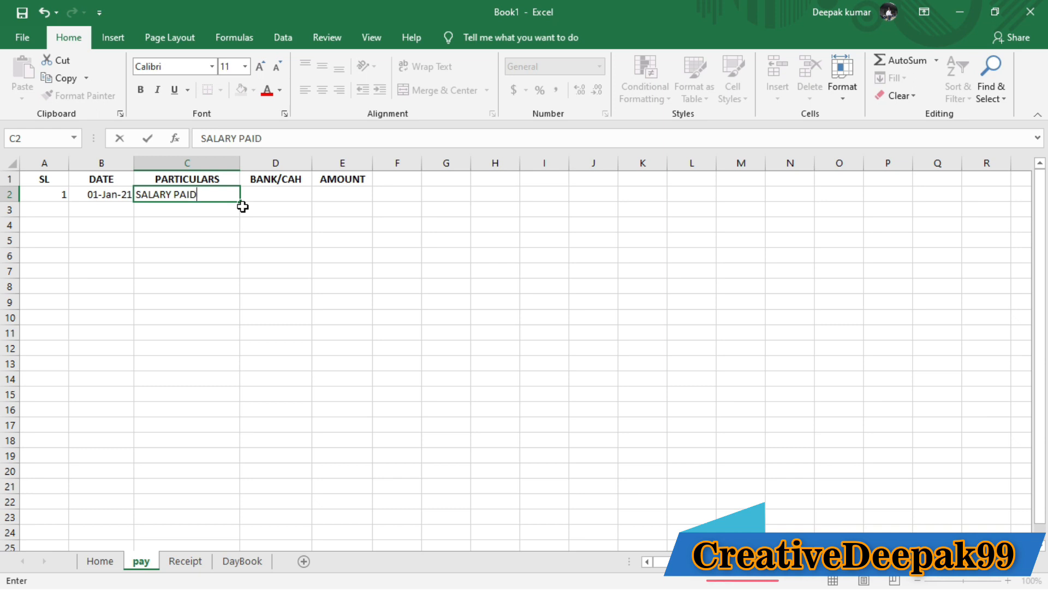
pyautogui.press('Return')
pyautogui.click(282, 196)
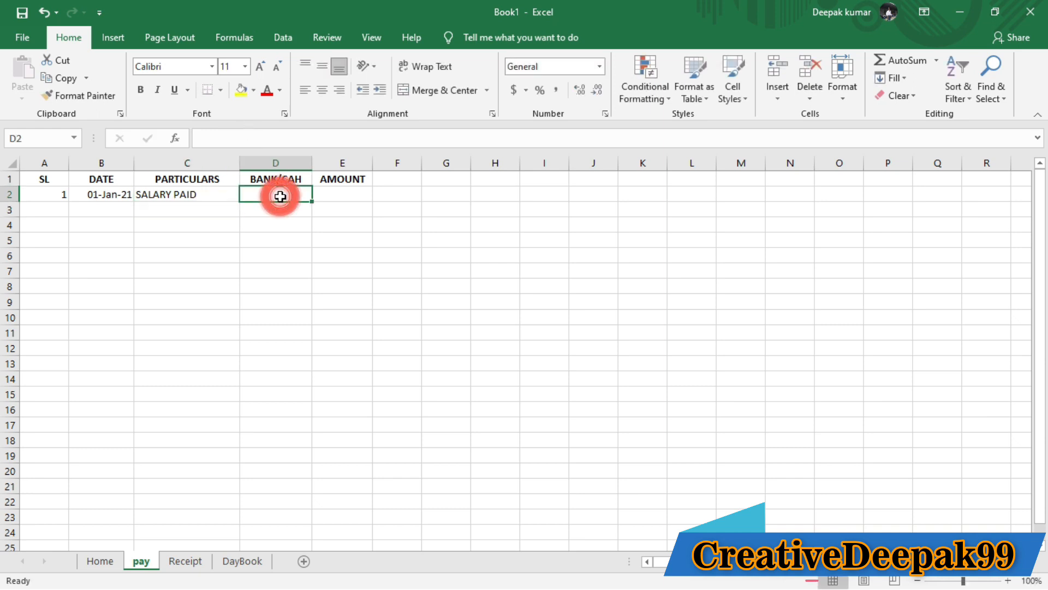
pyautogui.write('CAS')
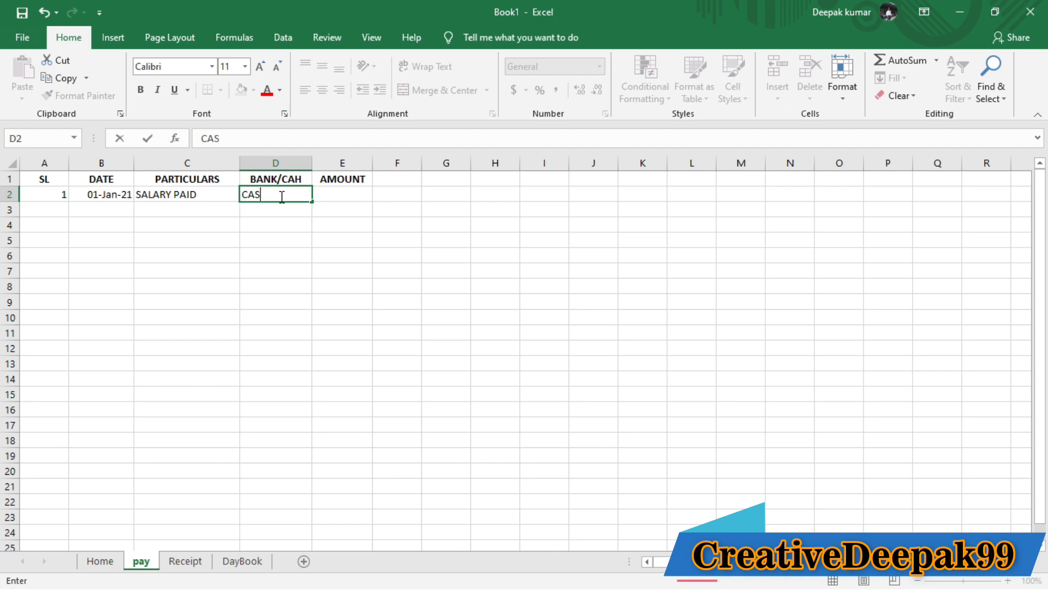
pyautogui.write('H')
pyautogui.press('Tab')
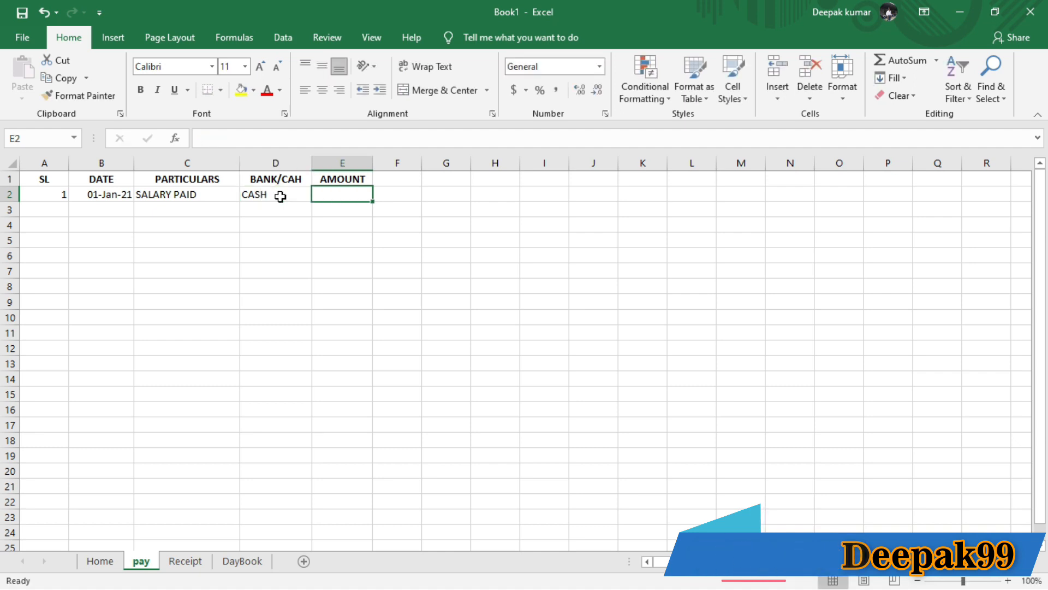
pyautogui.write('5000')
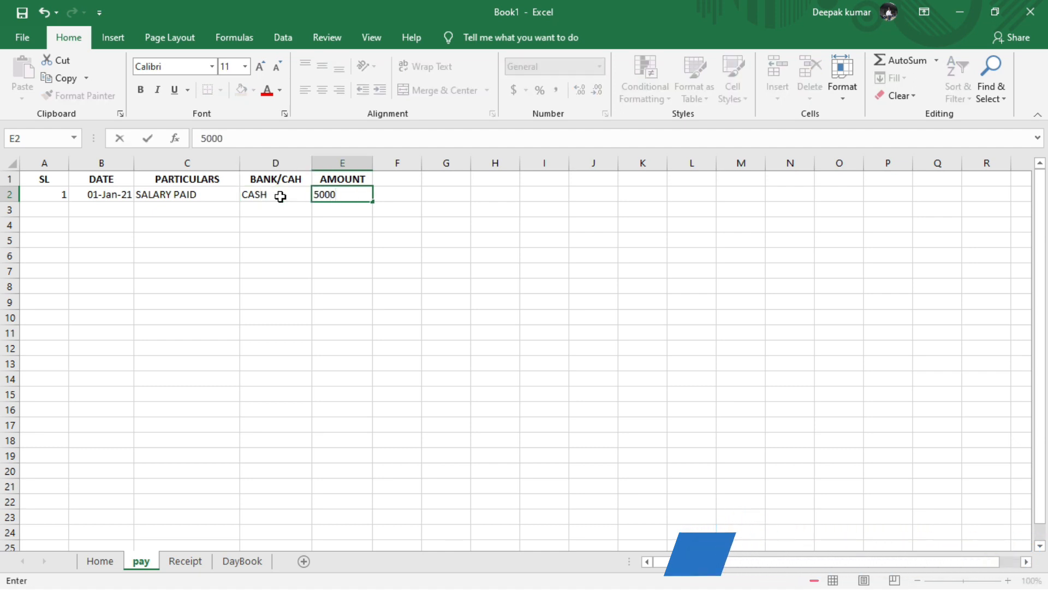
pyautogui.press('Return')
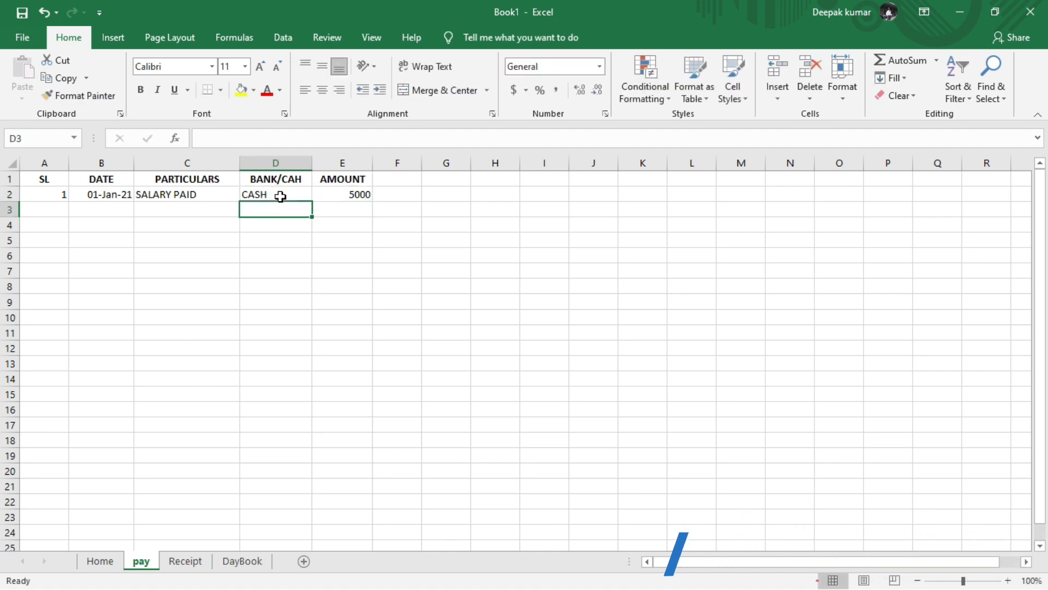
# Centre the contents of cells A2 to E2 on the pay sheet
pyautogui.click(332, 197)
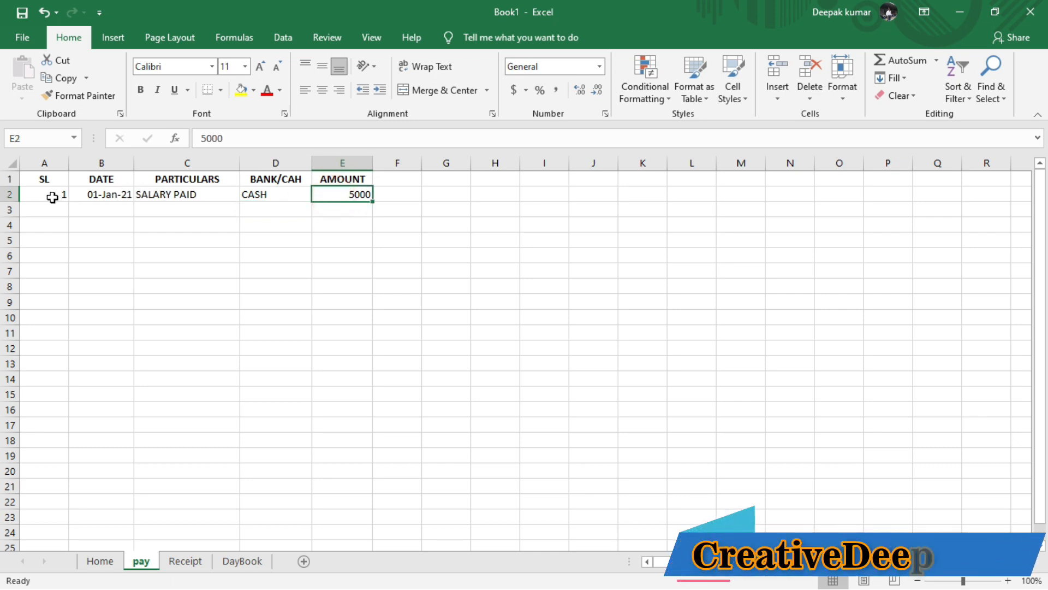
pyautogui.moveTo(52, 195); pyautogui.dragTo(332, 196)
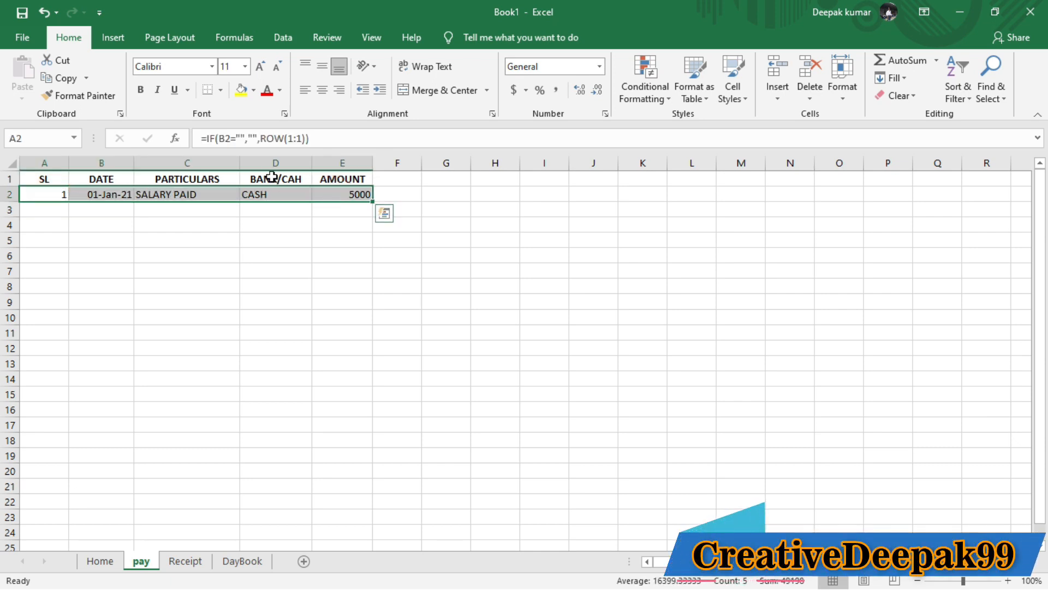
pyautogui.click(322, 90)
pyautogui.click(224, 240)
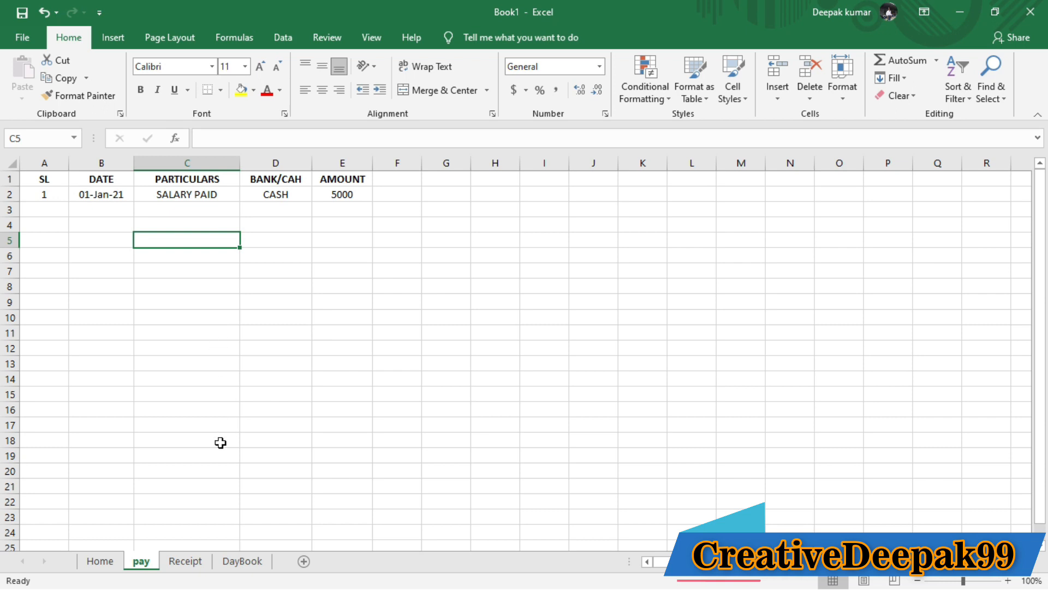
# Enter the serial-number formula =IF(B2="","",ROW(1:1)) in cell A2 of the Receipt sheet, and check the entered formula
pyautogui.click(188, 562)
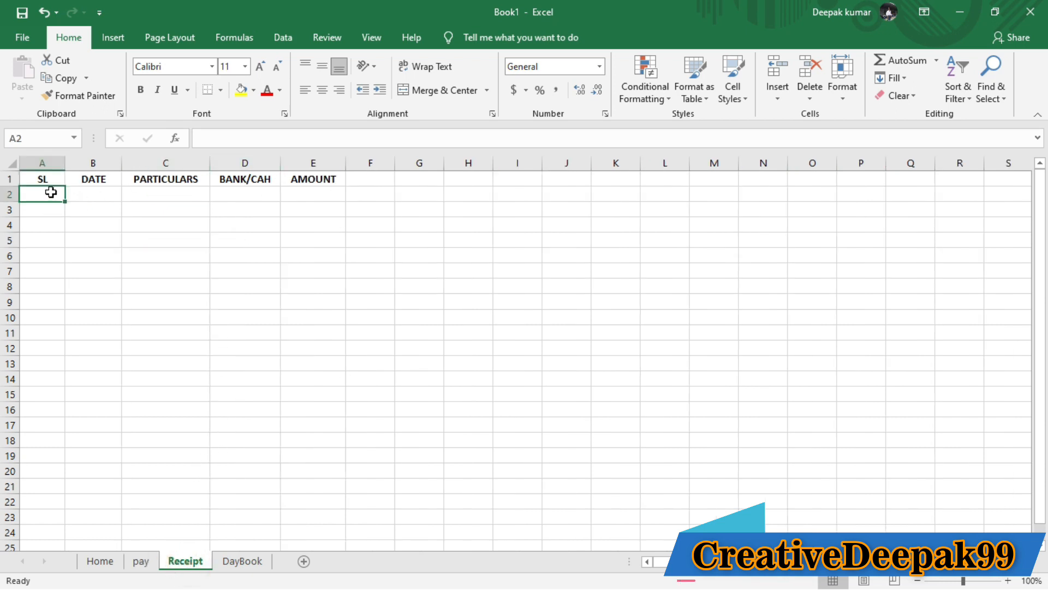
pyautogui.write('=IF(')
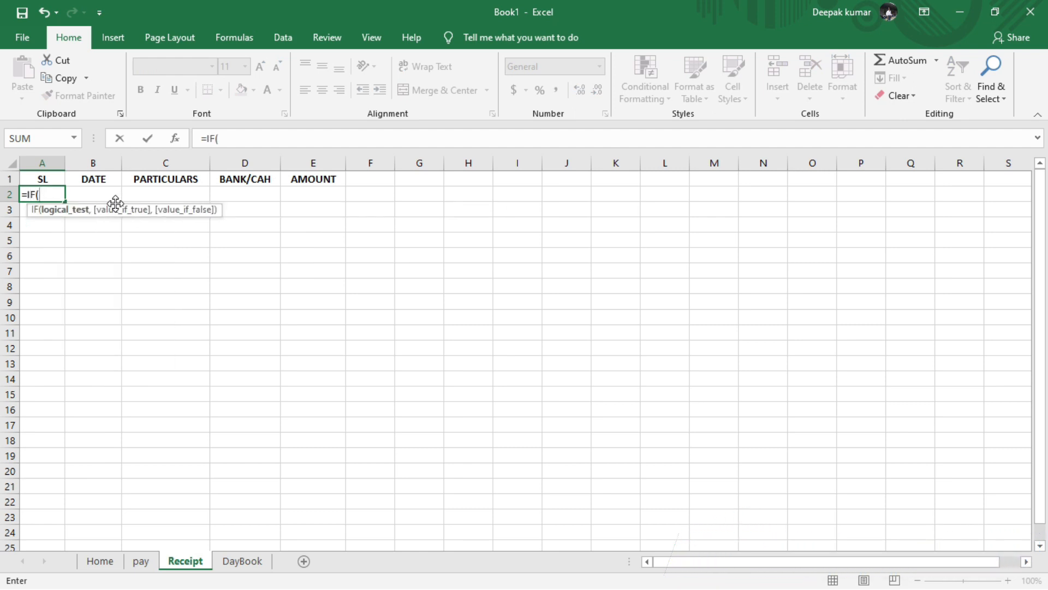
pyautogui.write('B2=')
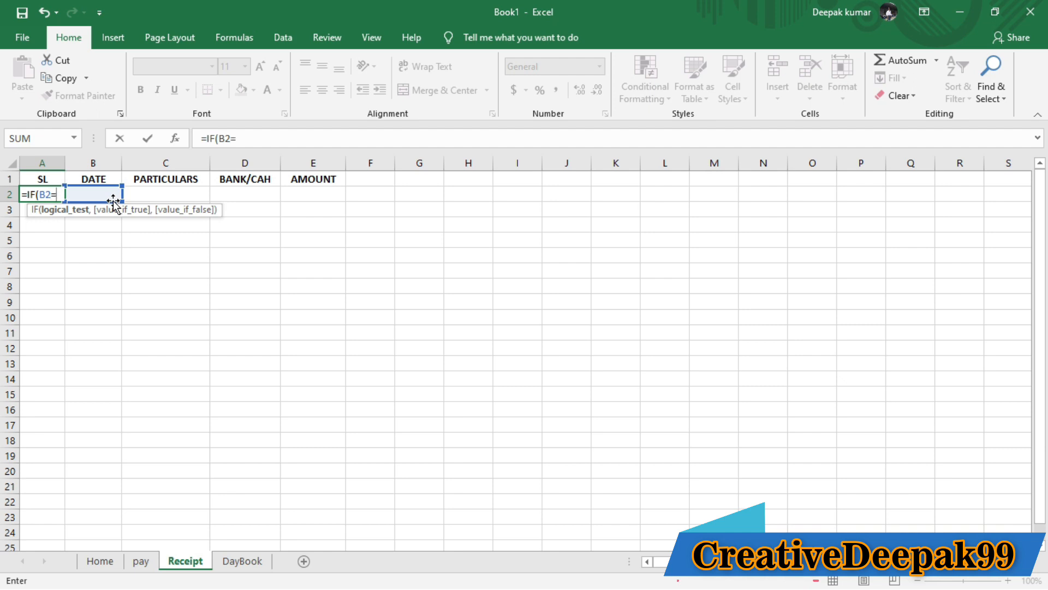
pyautogui.write('"",')
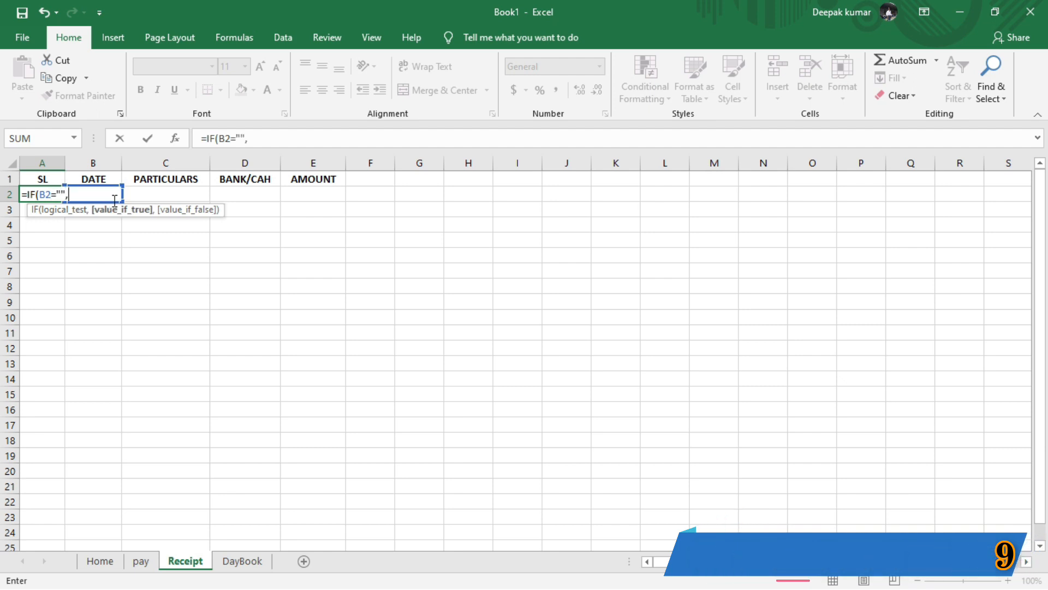
pyautogui.write('""')
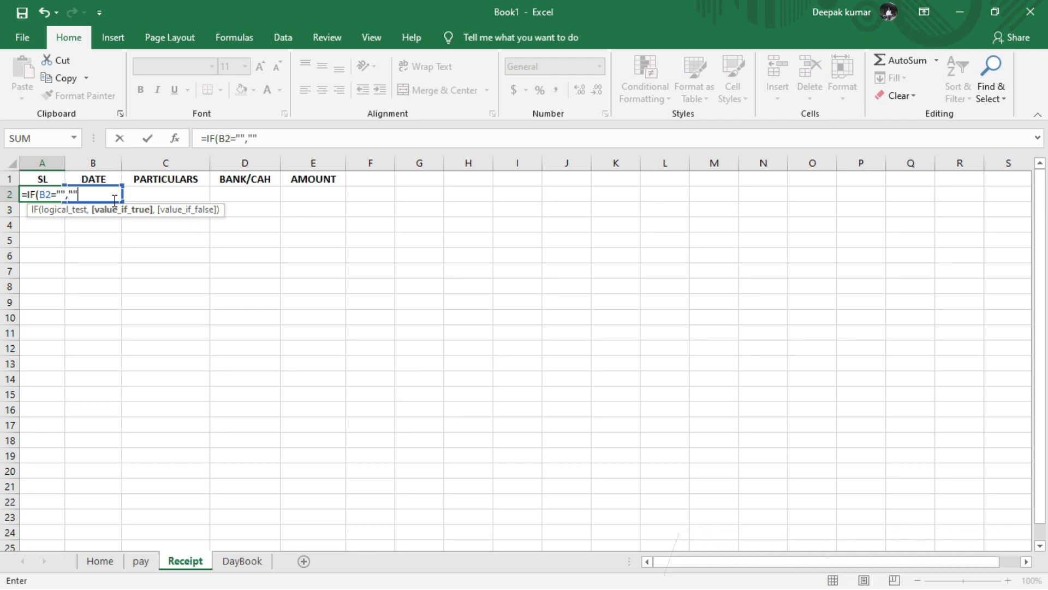
pyautogui.write(',')
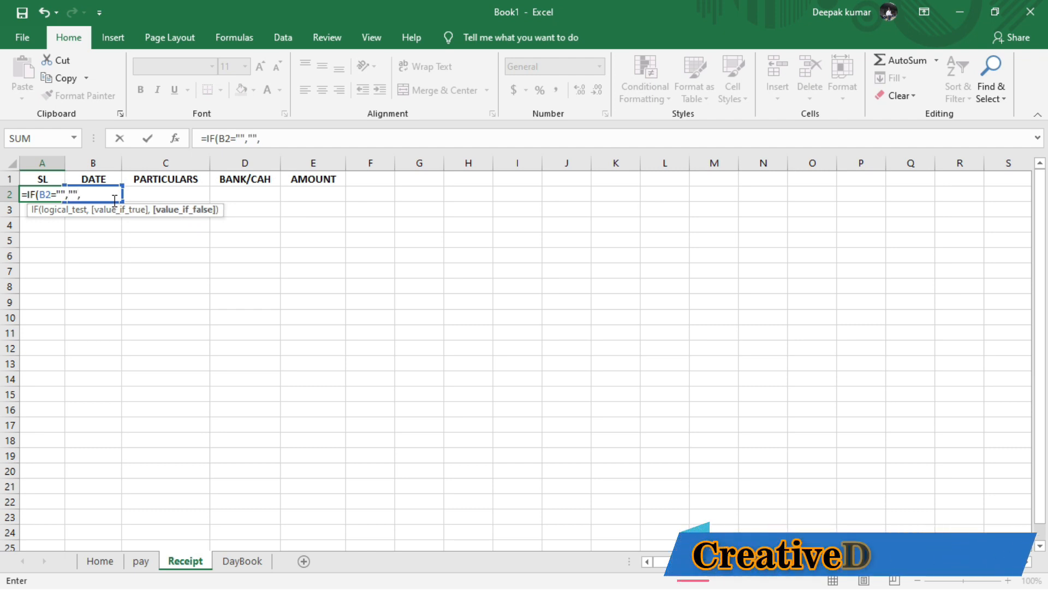
pyautogui.write('ROW(')
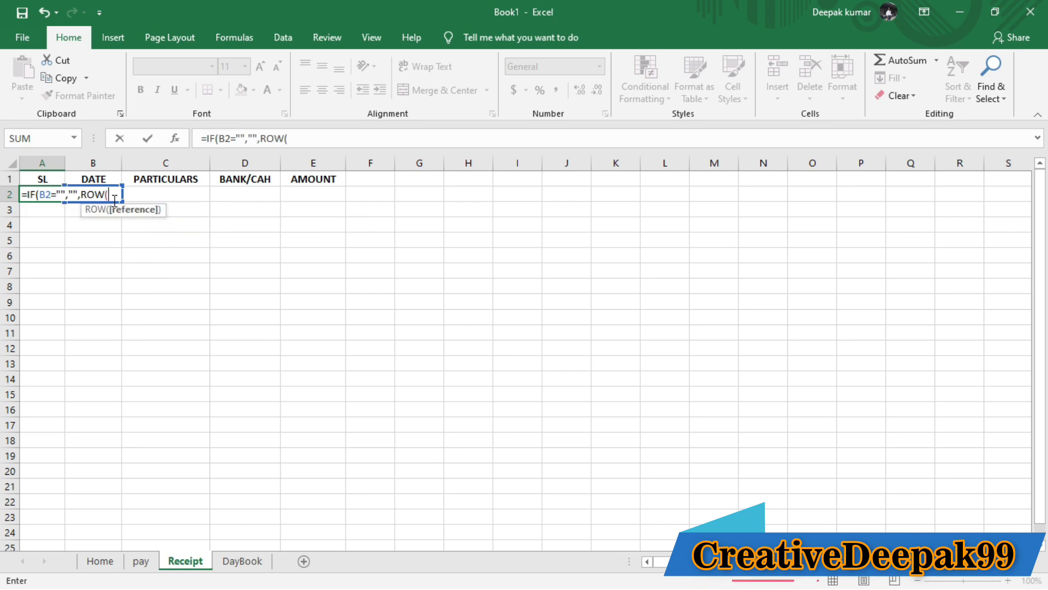
pyautogui.write('1:1')
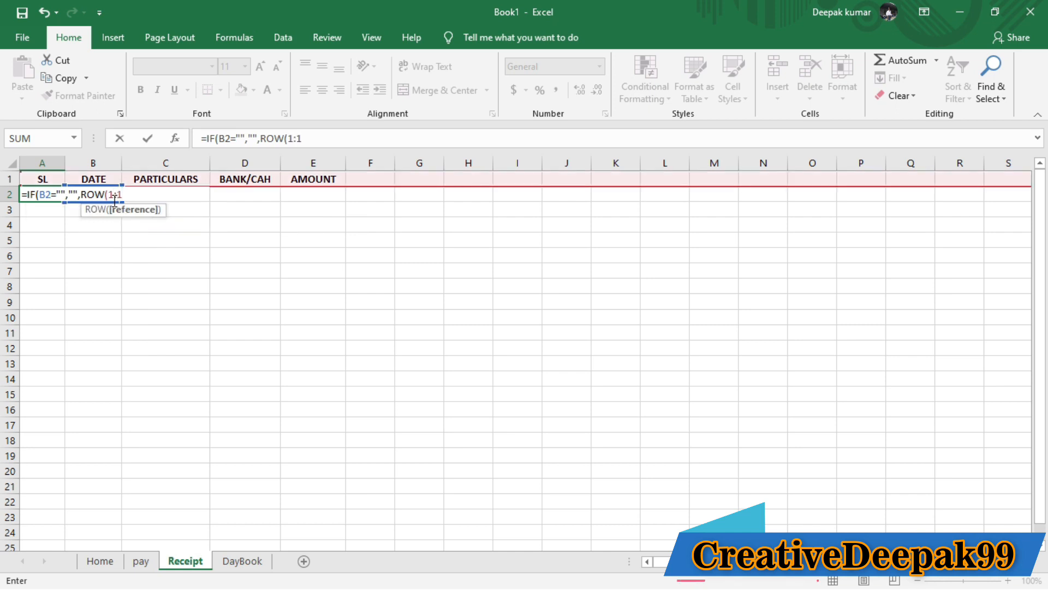
pyautogui.write('))')
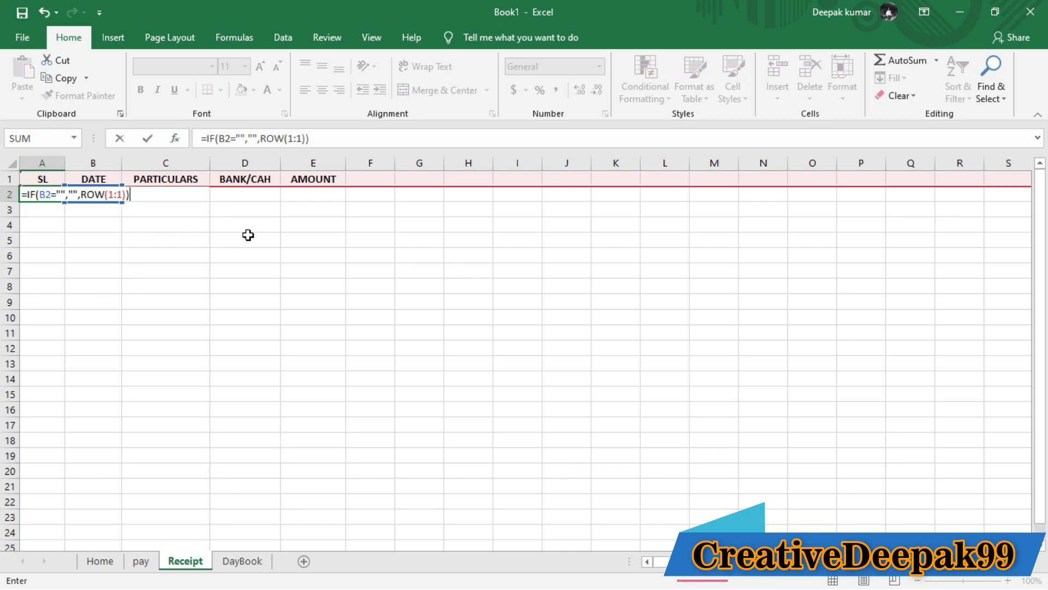
pyautogui.hotkey('ctrl', 'Return')
pyautogui.click(39, 194)
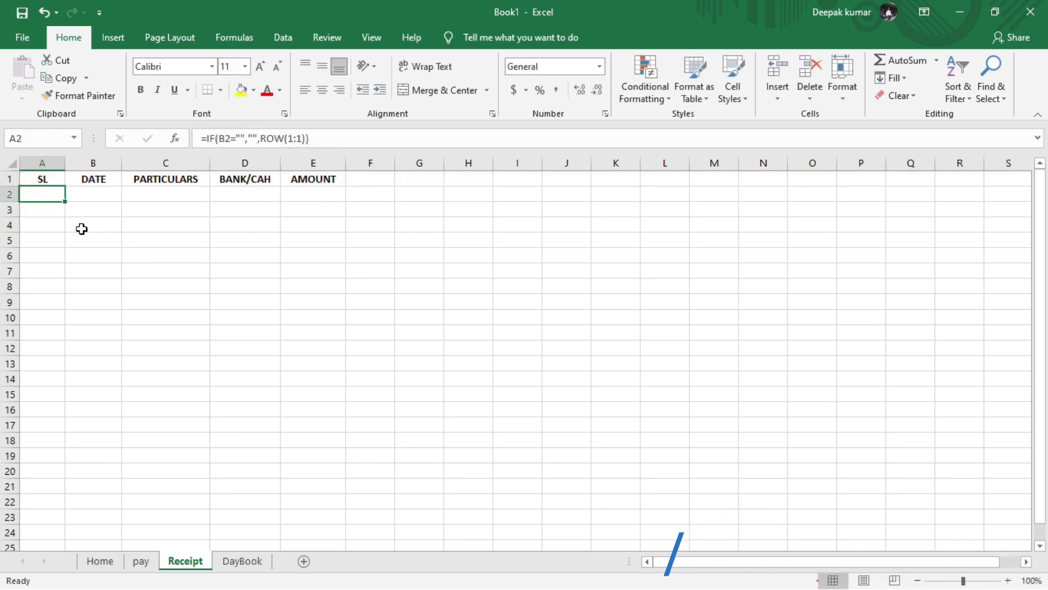
# Enter the date 1-1-2021 in cell B2 of the Receipt sheet
pyautogui.click(89, 193)
pyautogui.write('1')
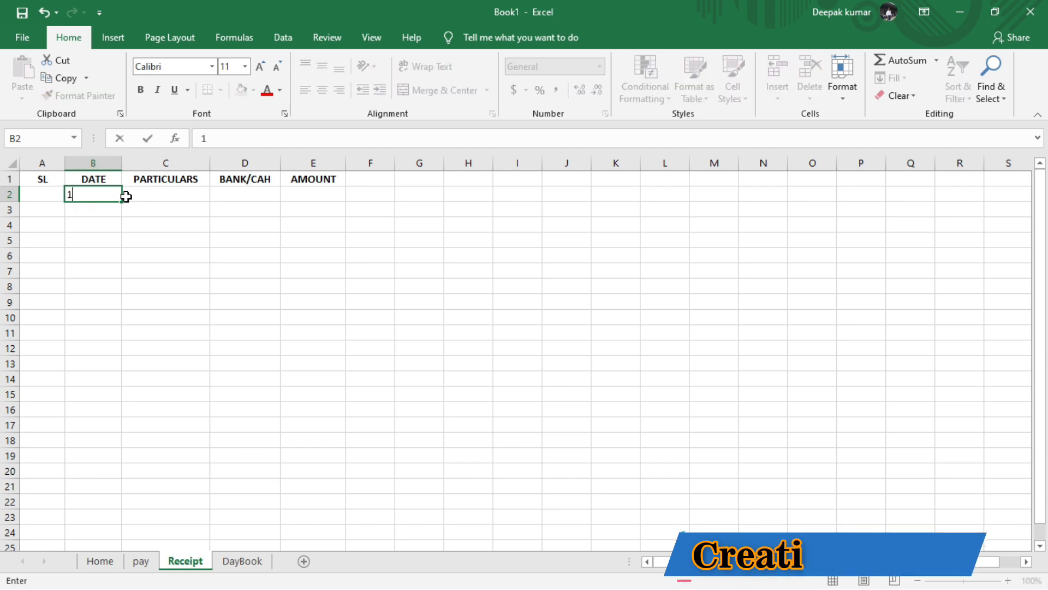
pyautogui.write('-01-20')
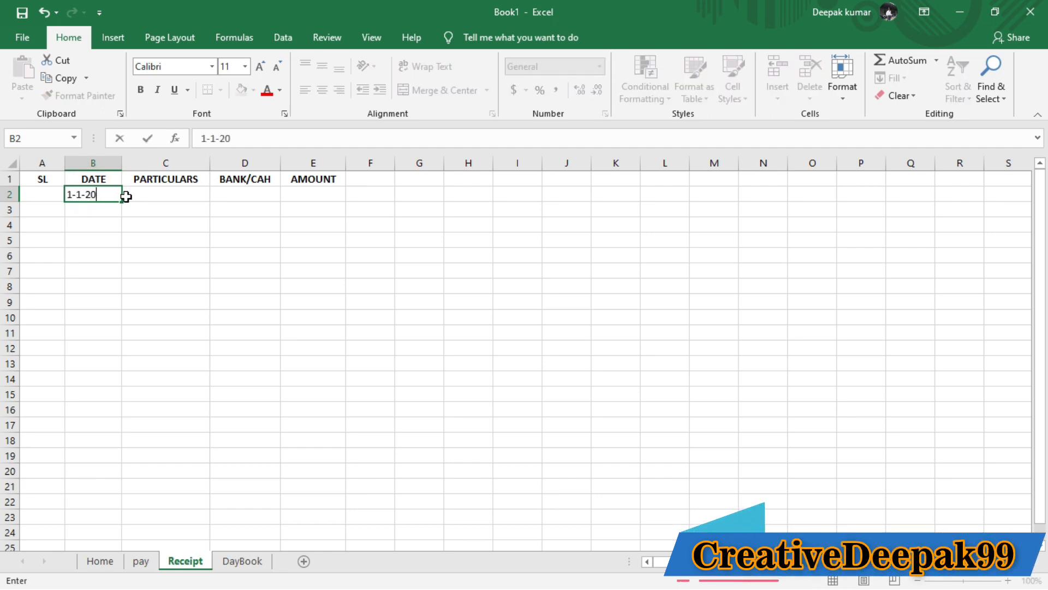
pyautogui.write('21')
pyautogui.press('Return')
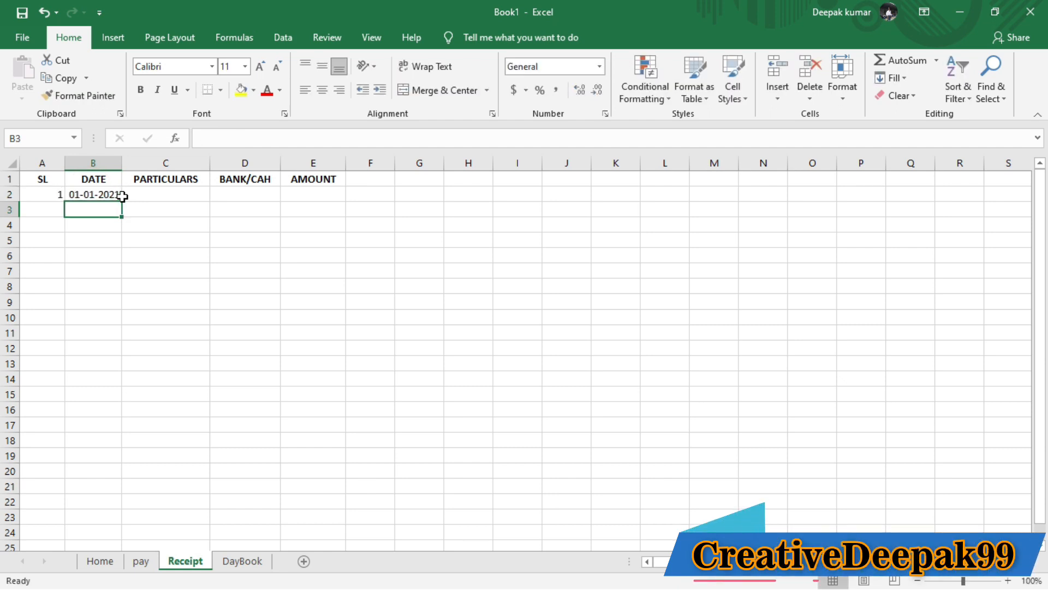
# Format the date in cell B2 of the Receipt sheet in day-month-year style, as 01-Jan-21
pyautogui.click(102, 195)
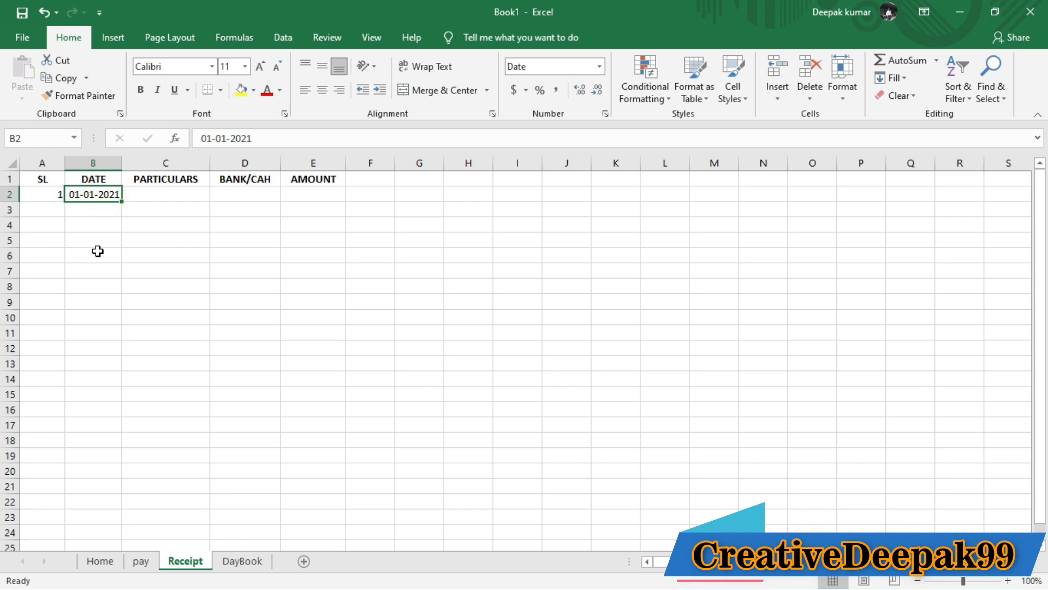
pyautogui.hotkey('ctrl', 'shift', '#')
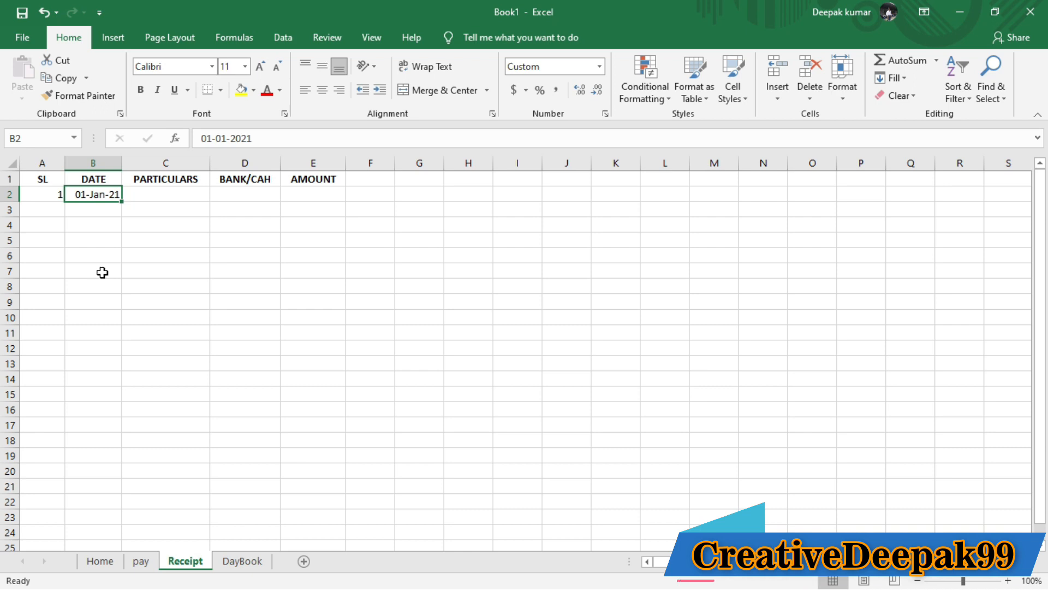
pyautogui.click(29, 194)
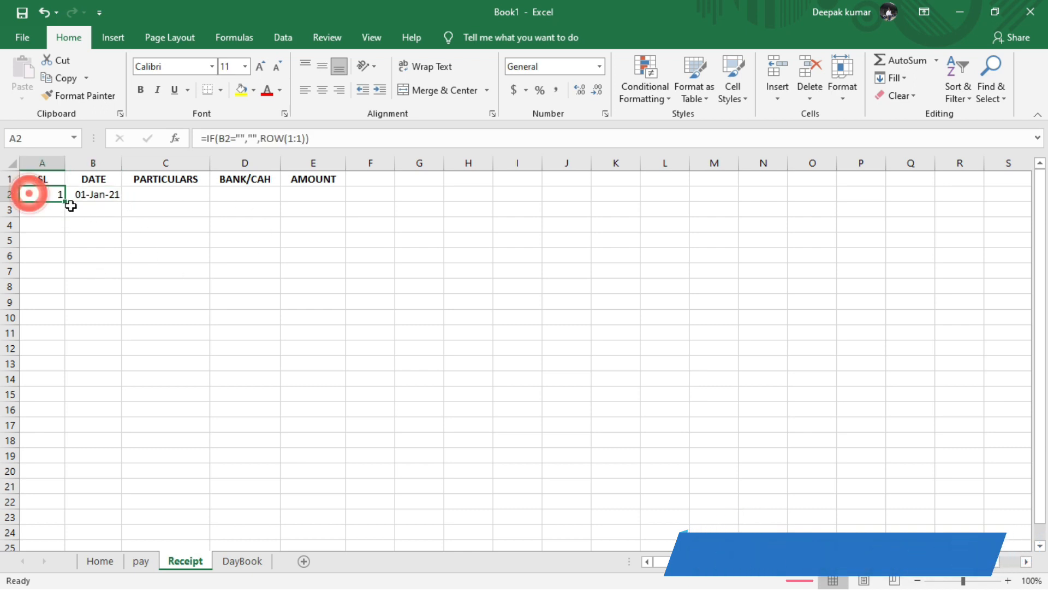
pyautogui.click(108, 213)
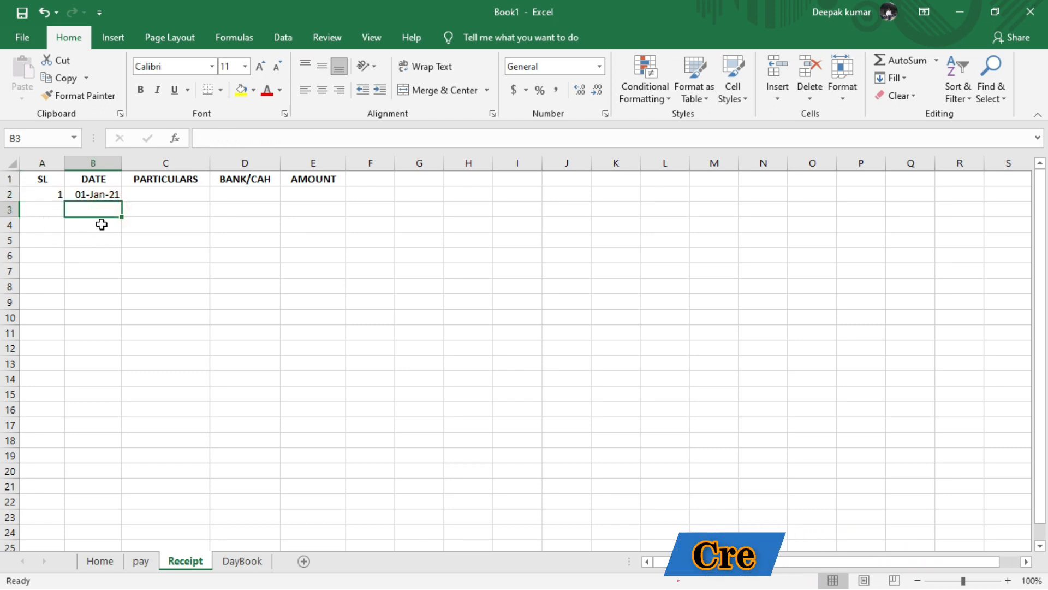
pyautogui.click(101, 194)
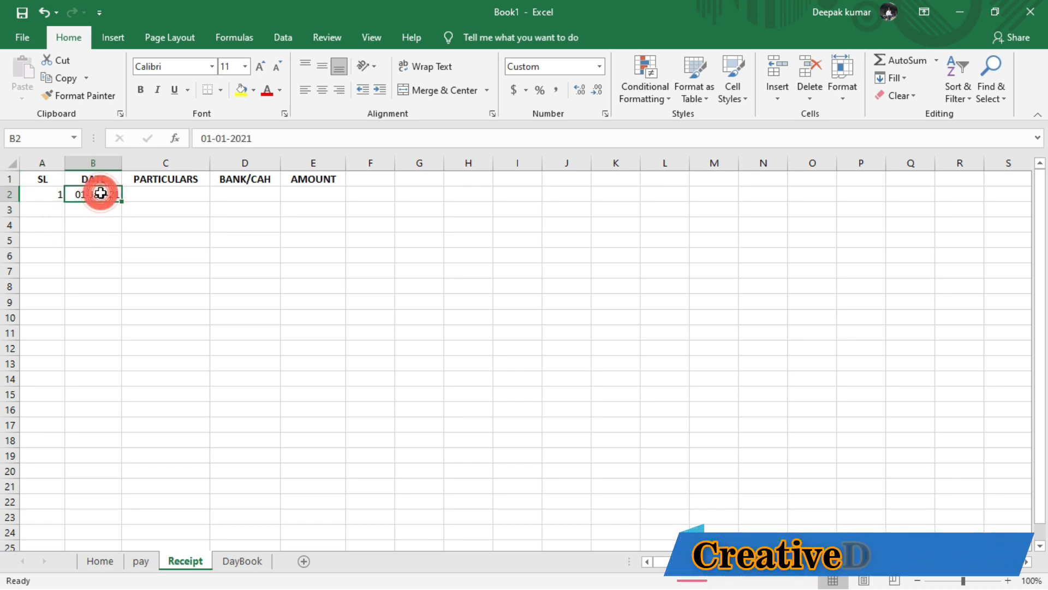
# Enter RECEIVED CHEQUE in cell C2 of the Receipt sheet and widen column C slightly to fit it
pyautogui.click(172, 198)
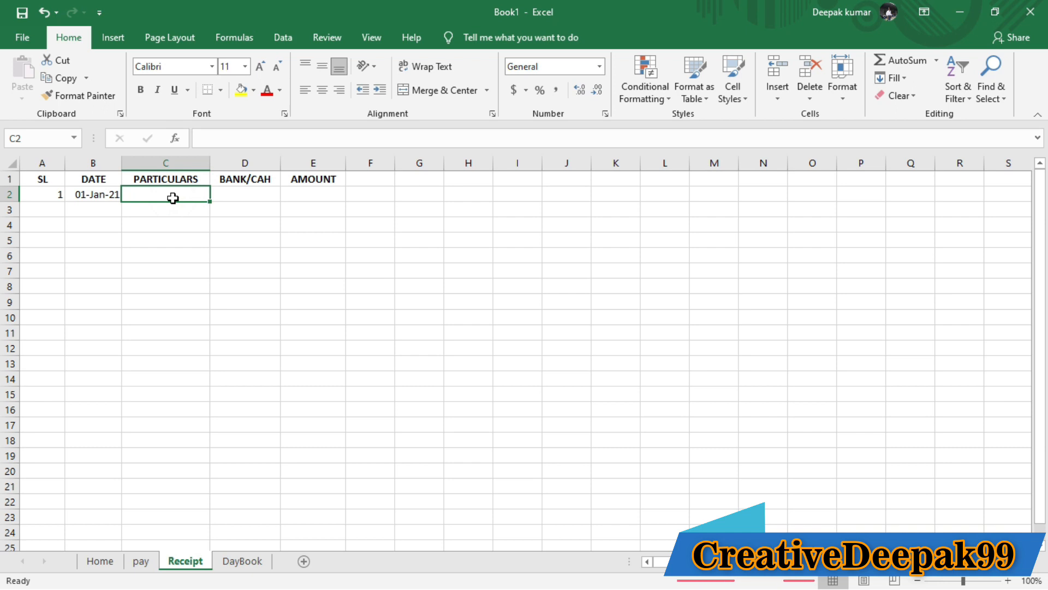
pyautogui.write('RECEIVED CHEQUE')
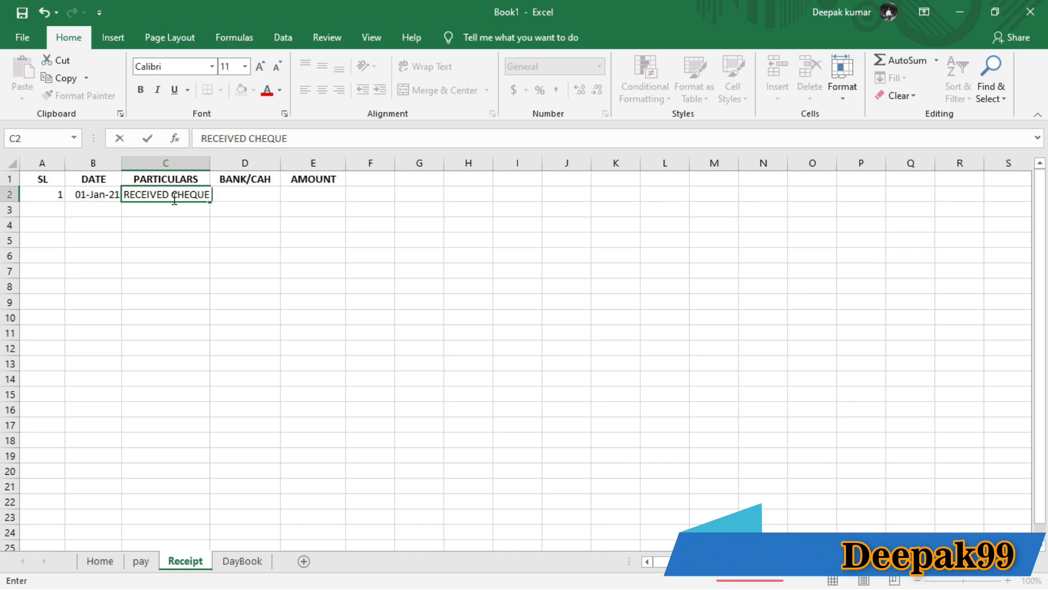
pyautogui.press('Return')
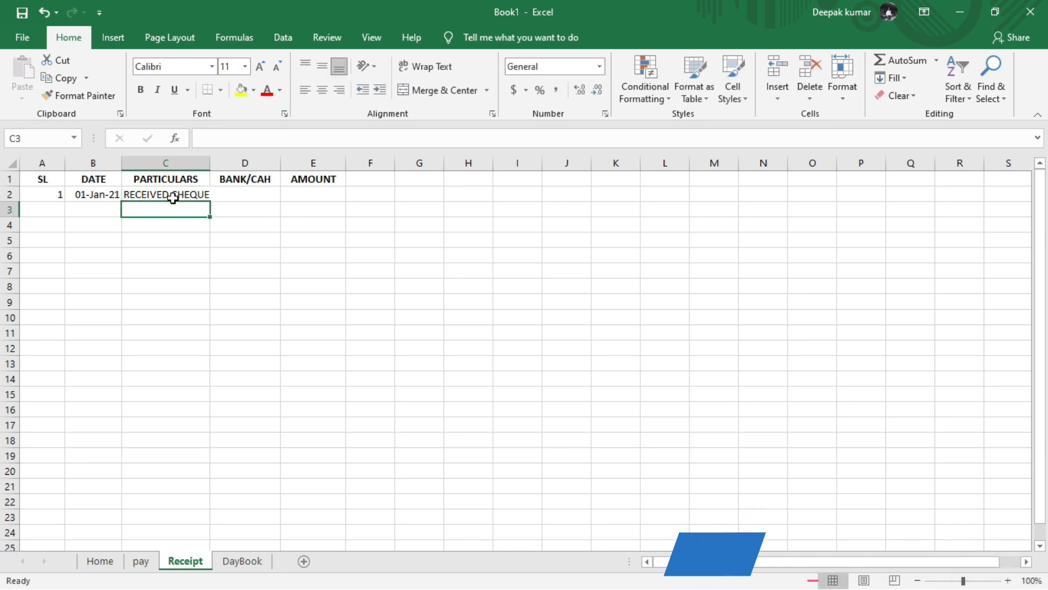
pyautogui.moveTo(210, 162); pyautogui.dragTo(223, 163)
# Complete row 2 of the Receipt sheet with BANK in D2 and 15000 in E2
pyautogui.click(260, 194)
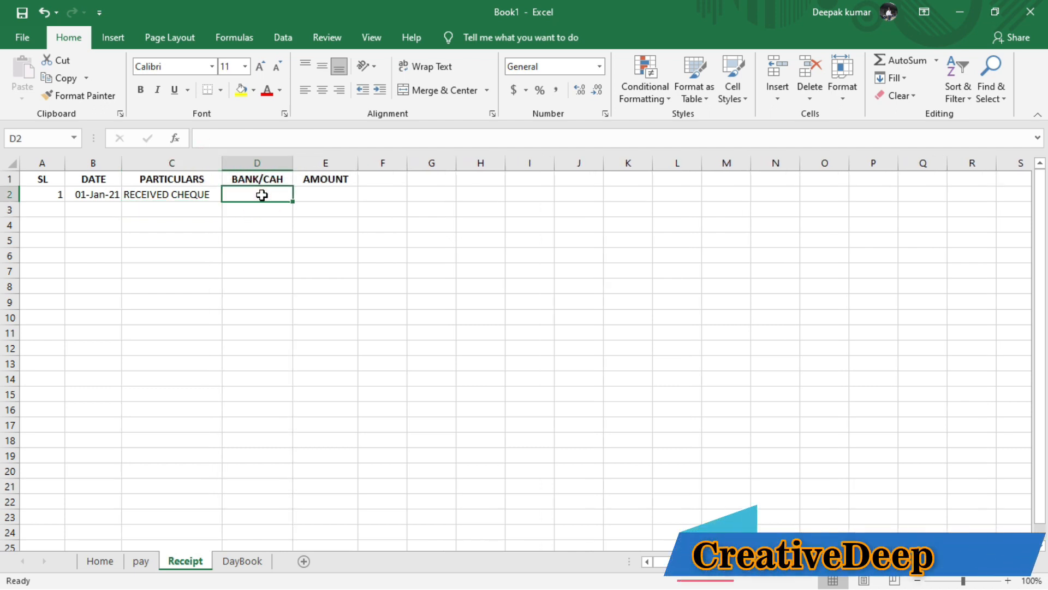
pyautogui.write('BANK')
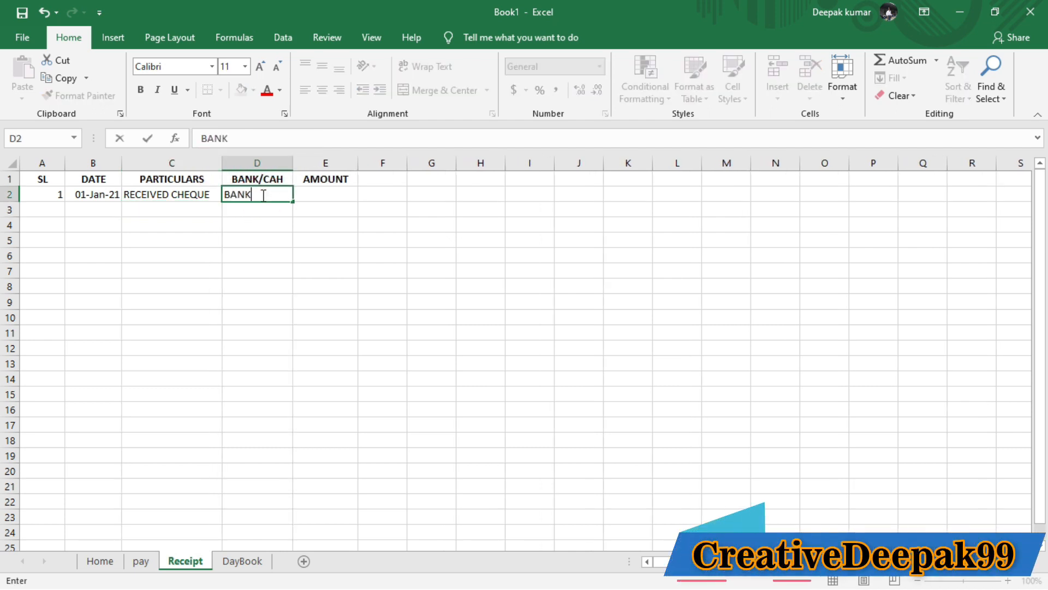
pyautogui.press('Return')
pyautogui.click(339, 193)
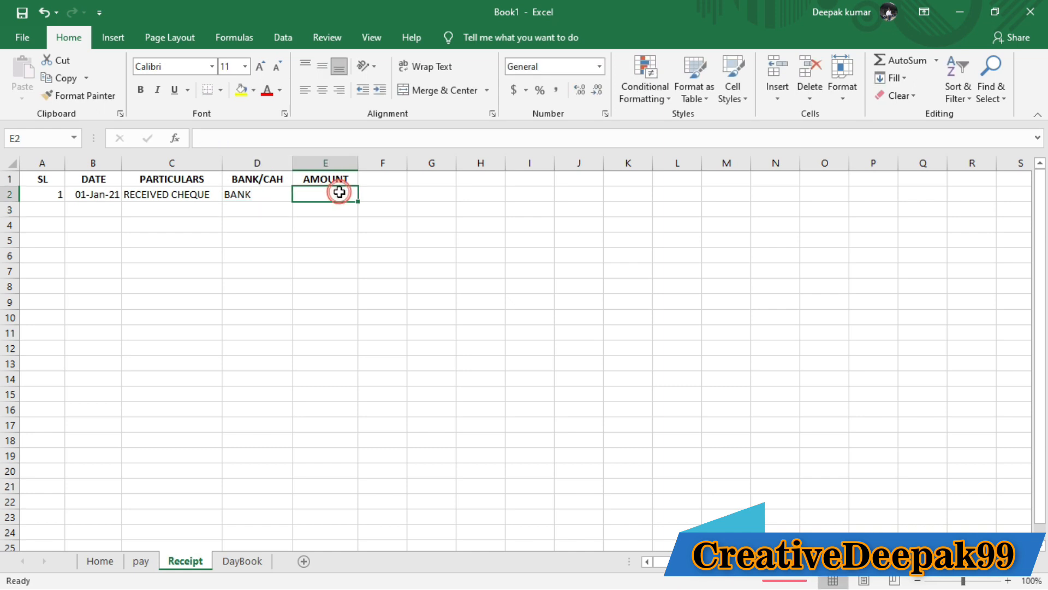
pyautogui.write('15')
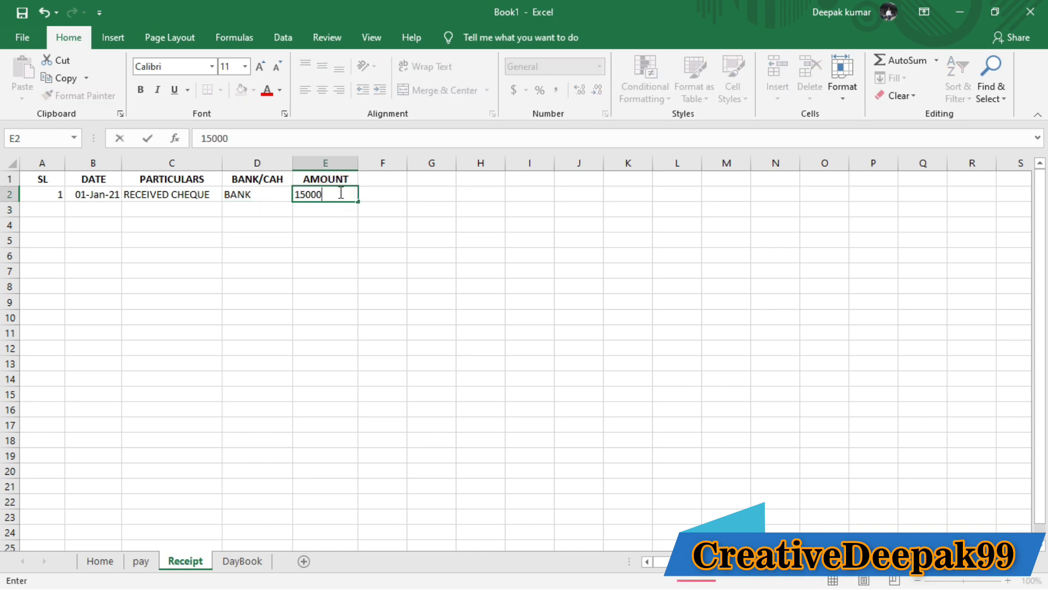
pyautogui.write('000')
pyautogui.press('Return')
# Centre the contents of cells A2 to E2 on the Receipt sheet
pyautogui.click(340, 193)
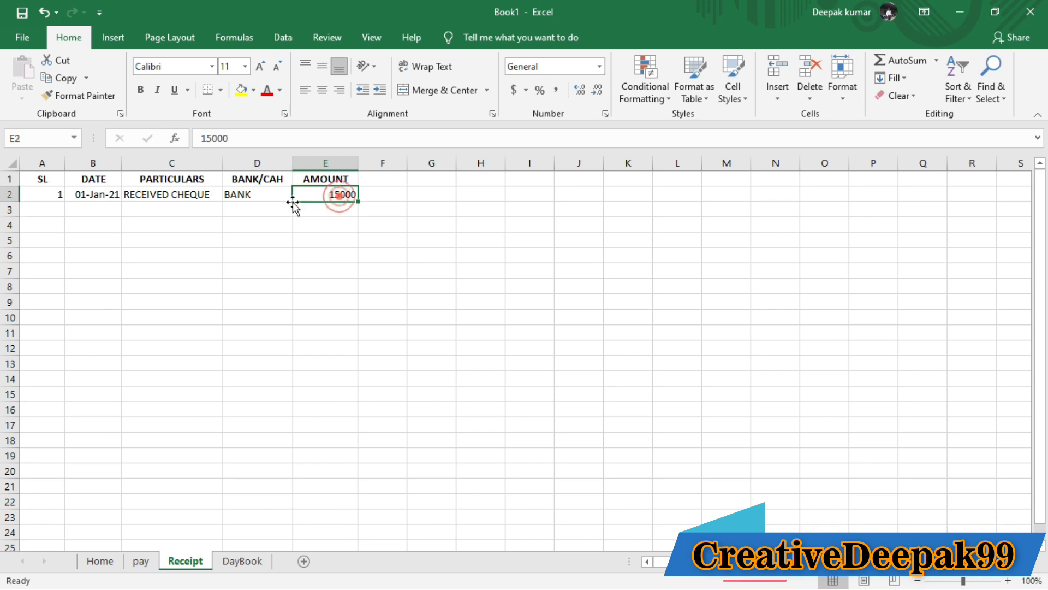
pyautogui.moveTo(55, 193); pyautogui.dragTo(316, 196)
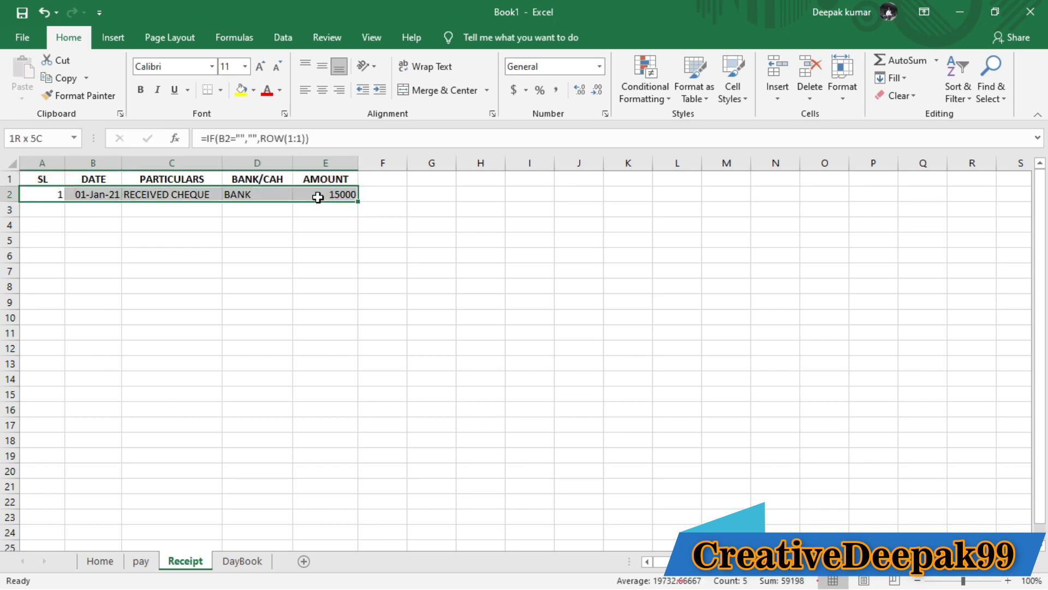
pyautogui.click(323, 90)
pyautogui.click(195, 254)
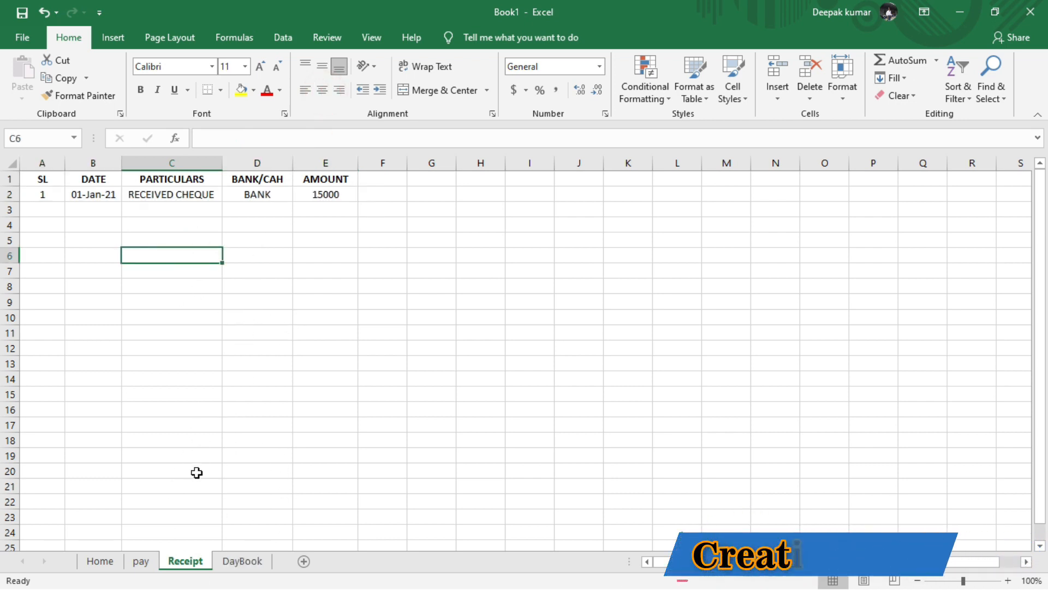
# Enter the first serial number, 1, in cell A2 of the DayBook sheet
pyautogui.click(243, 561)
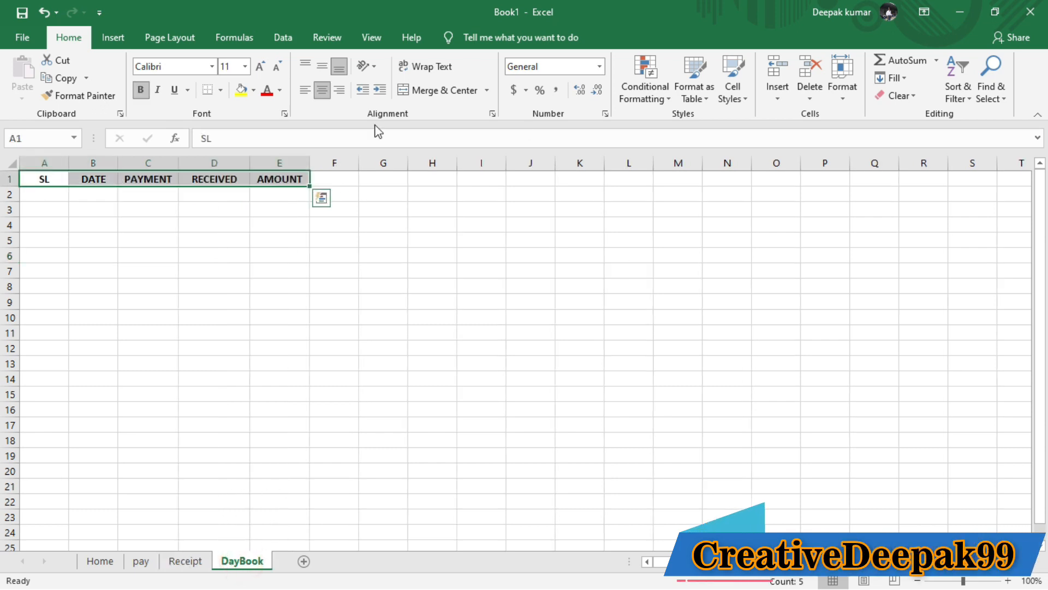
pyautogui.click(147, 221)
pyautogui.click(37, 195)
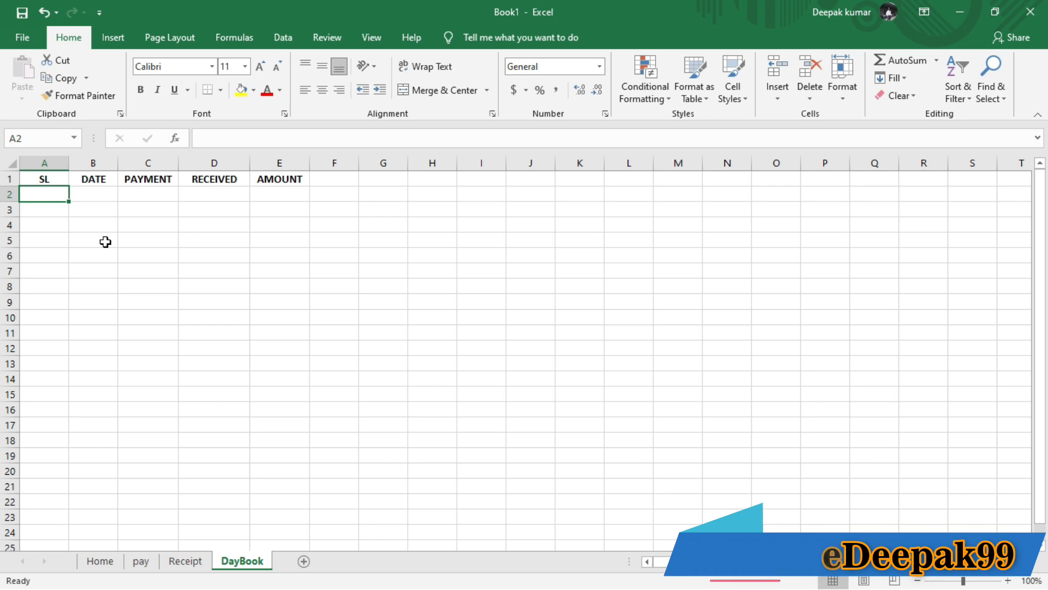
pyautogui.write('1')
pyautogui.press('Return')
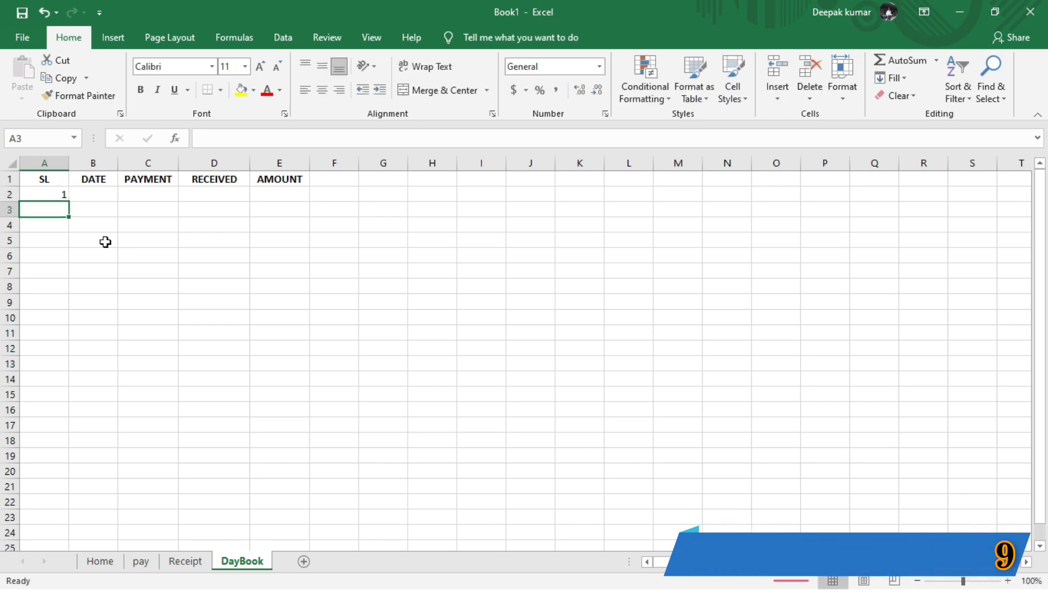
# Fill the DayBook serial numbers as a series from A2 down to 31 in A32, and centre them
pyautogui.click(46, 196)
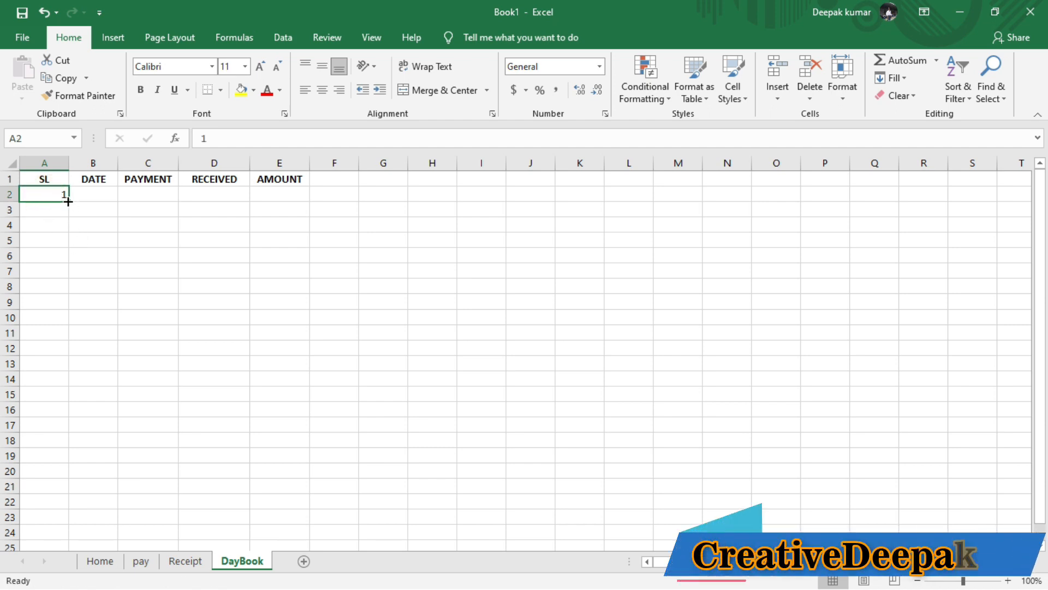
pyautogui.click(42, 196)
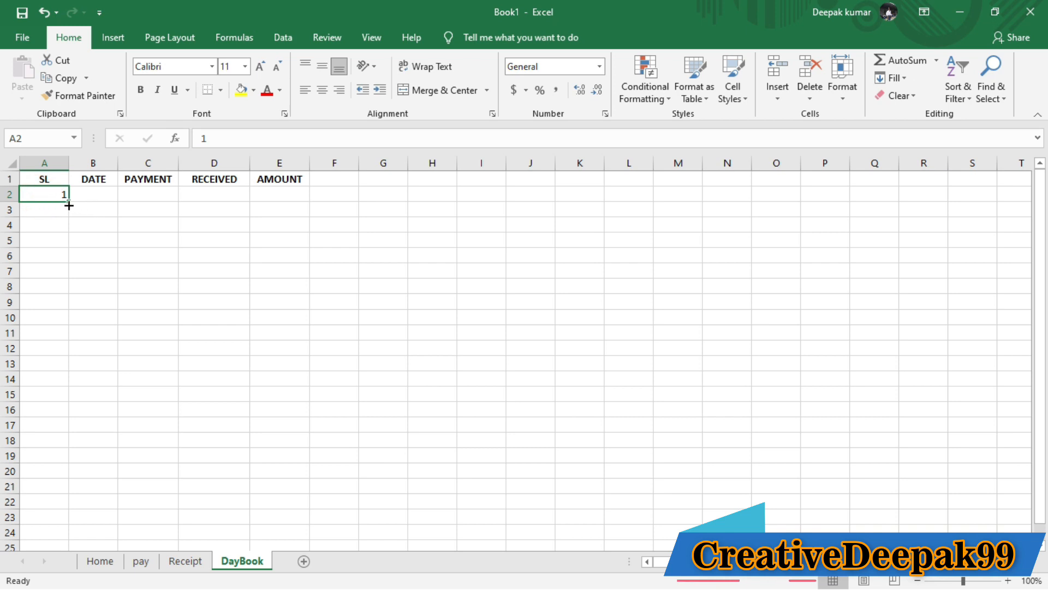
pyautogui.moveTo(69, 204); pyautogui.dragTo(65, 416)
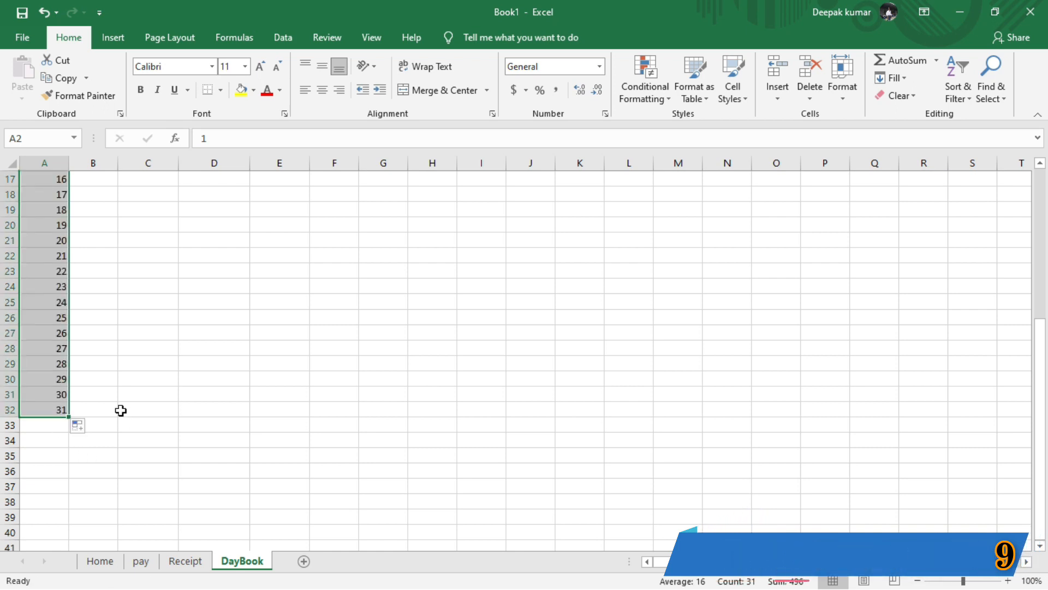
pyautogui.click(321, 91)
pyautogui.scroll(5, 258, 277)
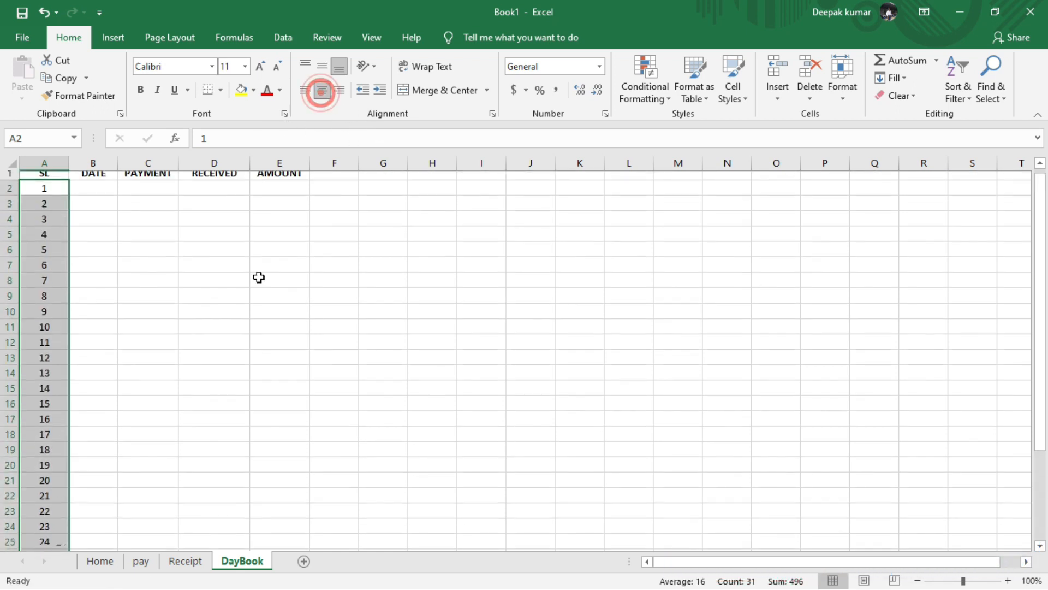
# Widen the DayBook sheet's DATE column and enter 1-1-2021 in cell B2, formatted as 01-Jan-21
pyautogui.click(93, 192)
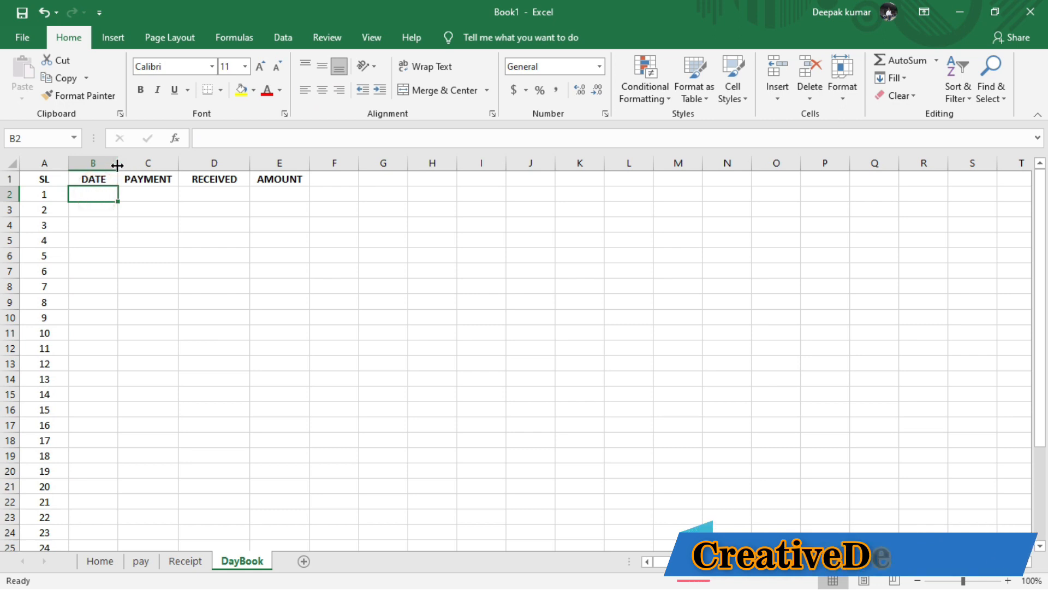
pyautogui.moveTo(117, 165); pyautogui.dragTo(136, 165)
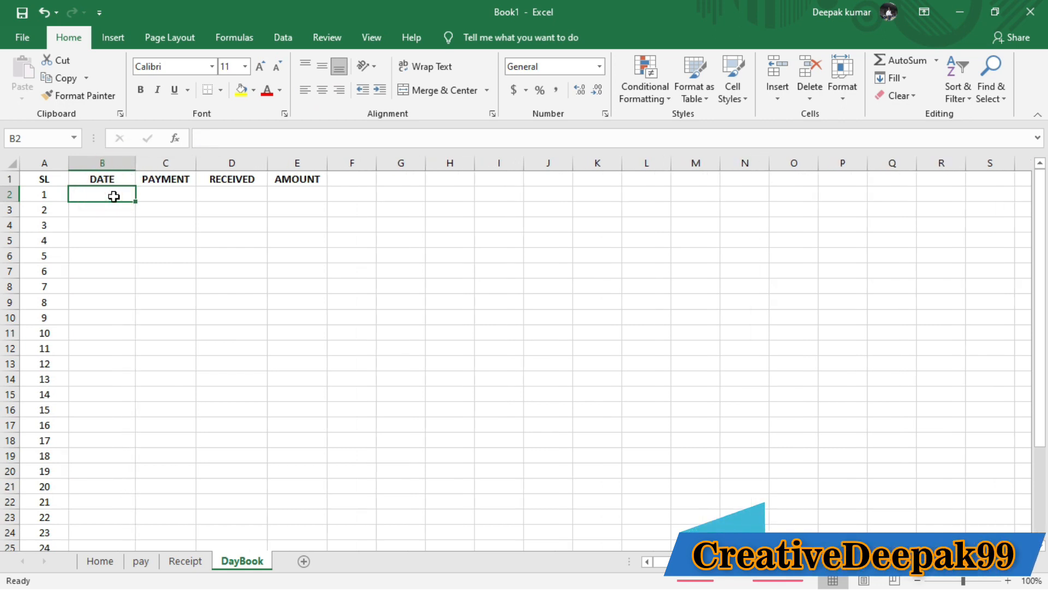
pyautogui.write('1-1-2021')
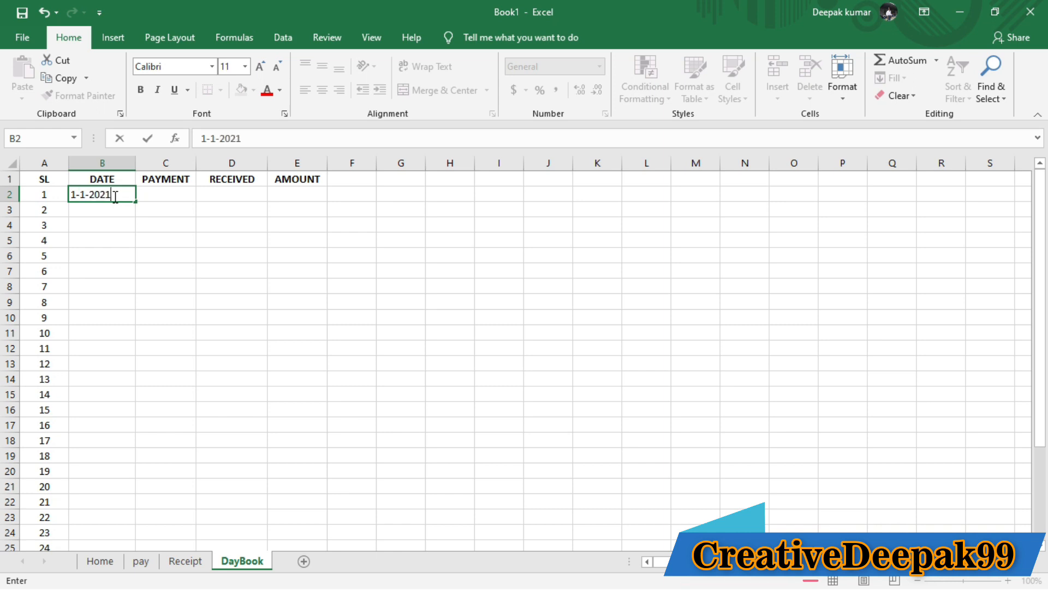
pyautogui.press('Return')
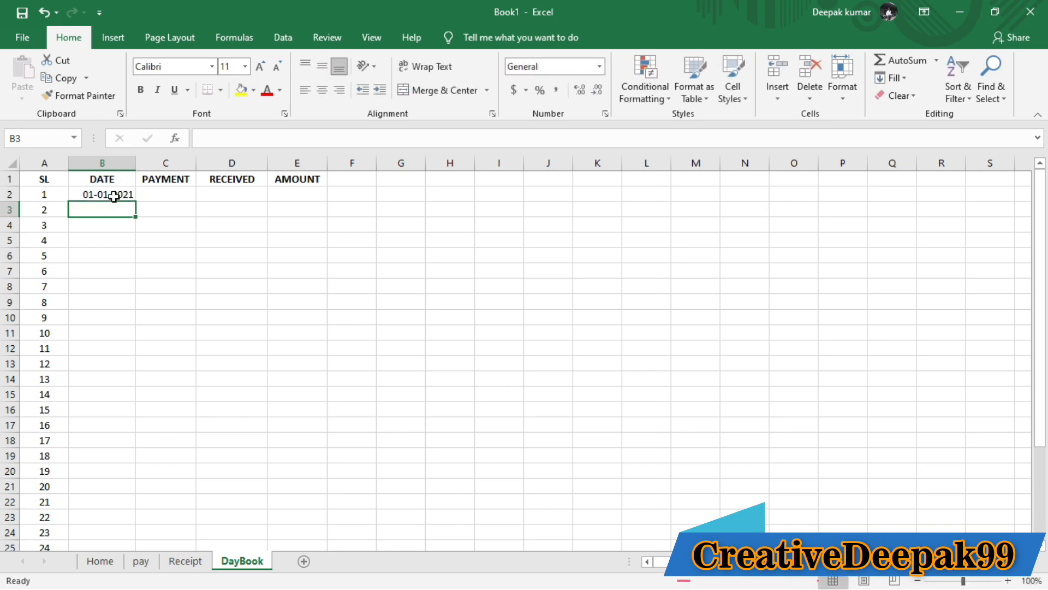
pyautogui.click(114, 196)
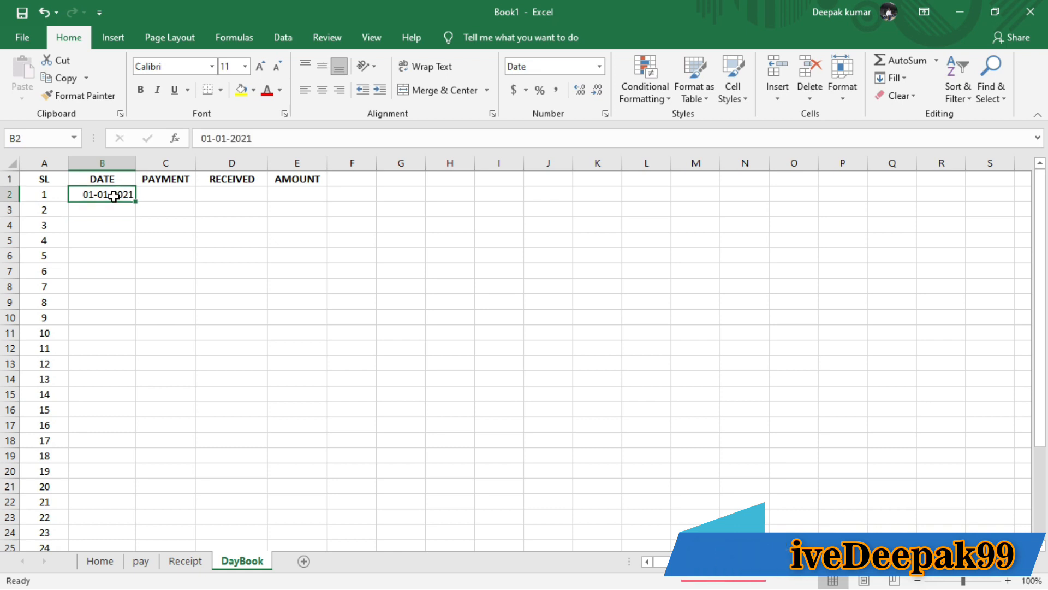
pyautogui.hotkey('ctrl', 'shift', '3')
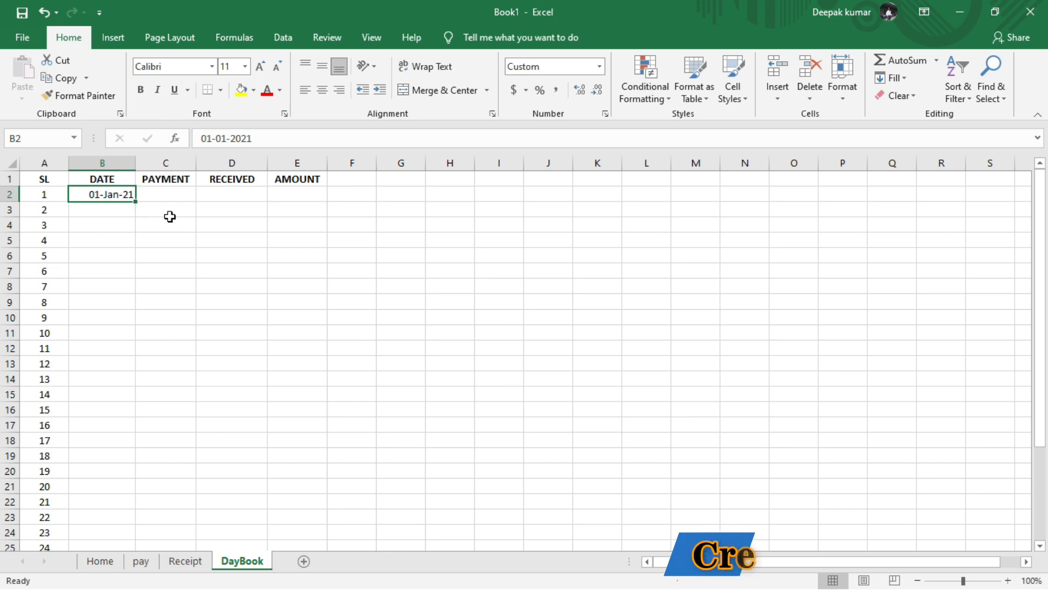
# Compare the DayBook sheet's PAYMENT and RECEIVED cells in row 2 with the entries on the pay and Receipt sheets
pyautogui.click(162, 195)
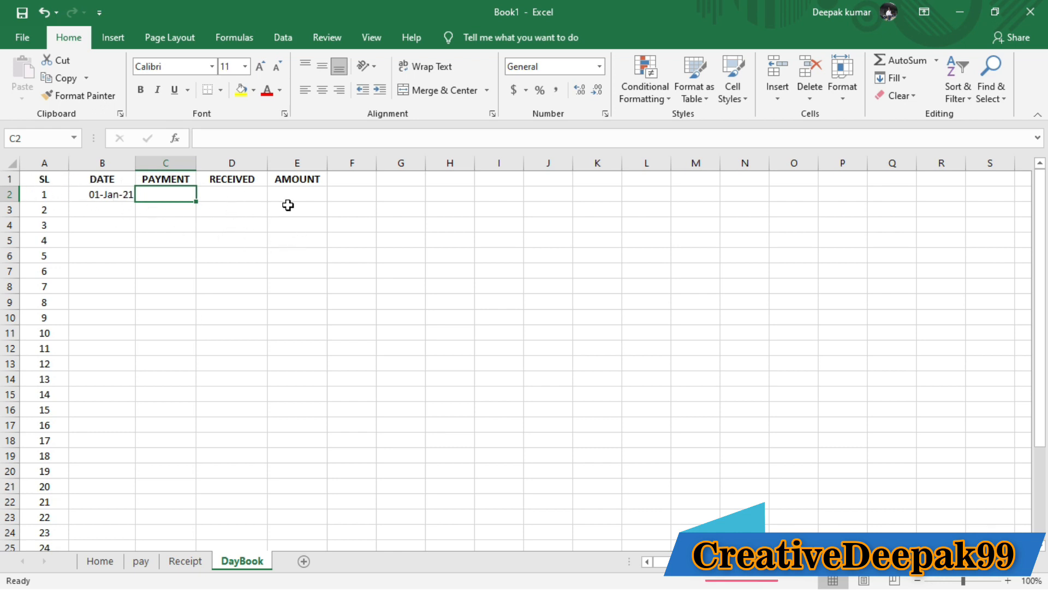
pyautogui.click(223, 196)
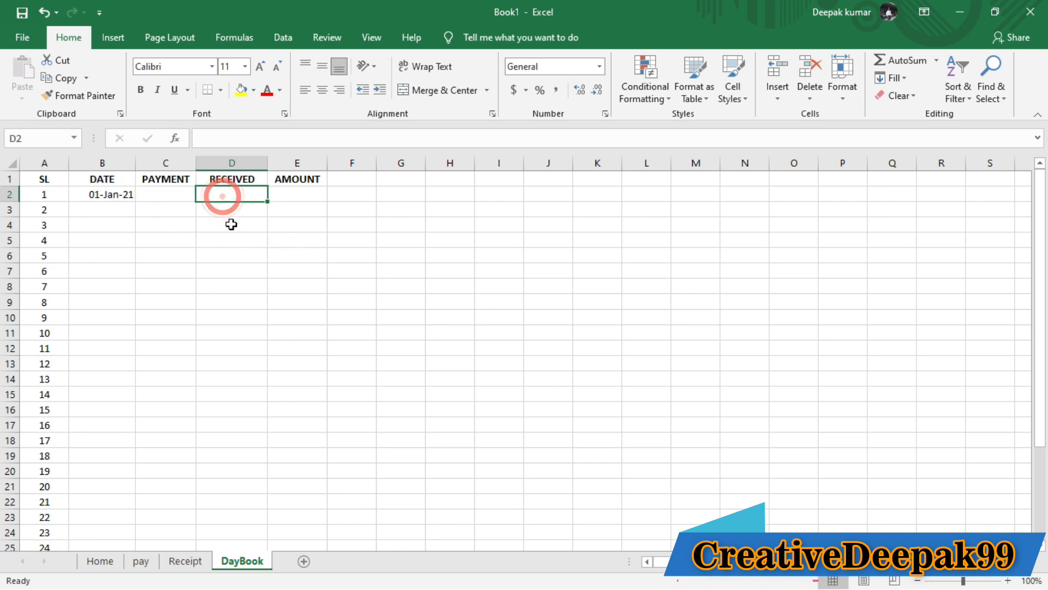
pyautogui.click(153, 199)
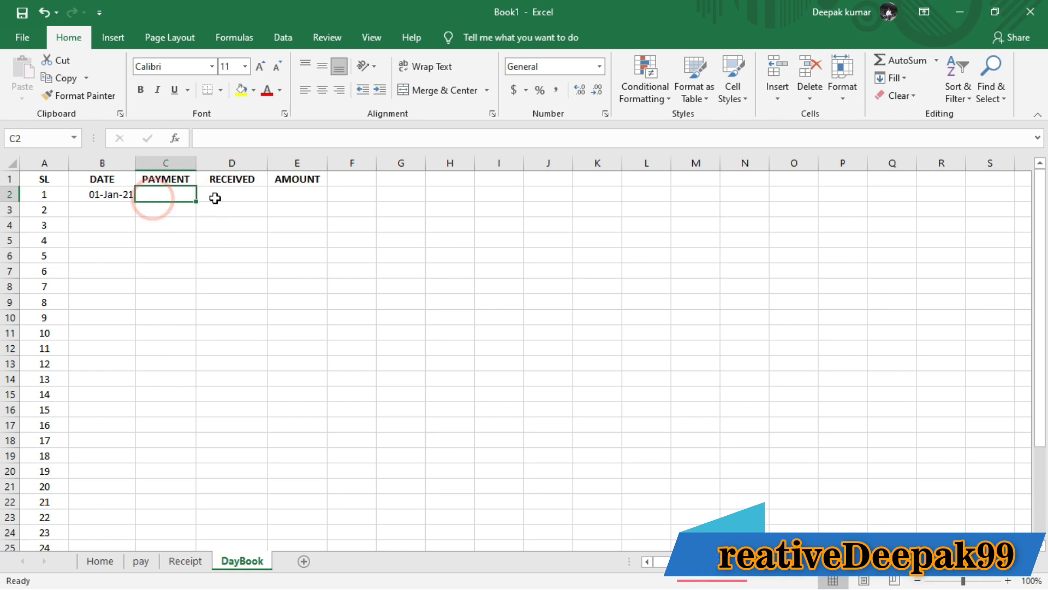
pyautogui.click(213, 196)
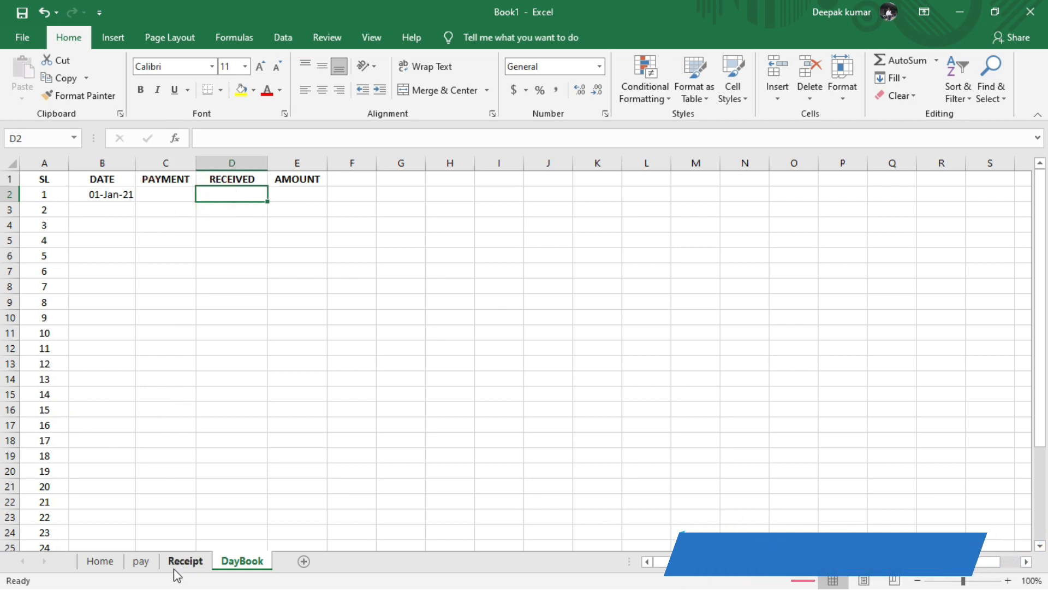
pyautogui.click(143, 563)
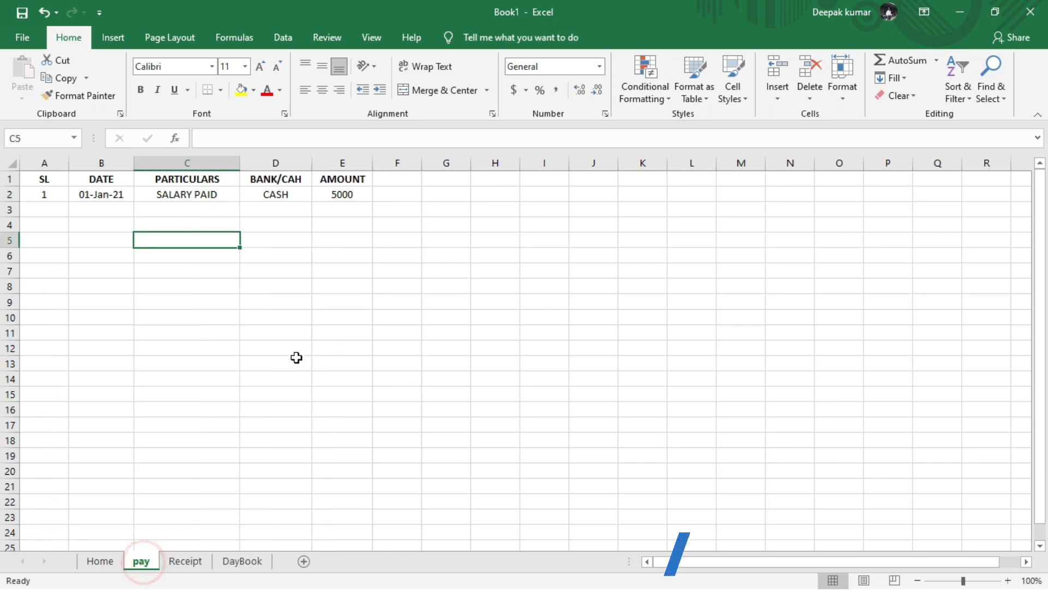
pyautogui.click(244, 563)
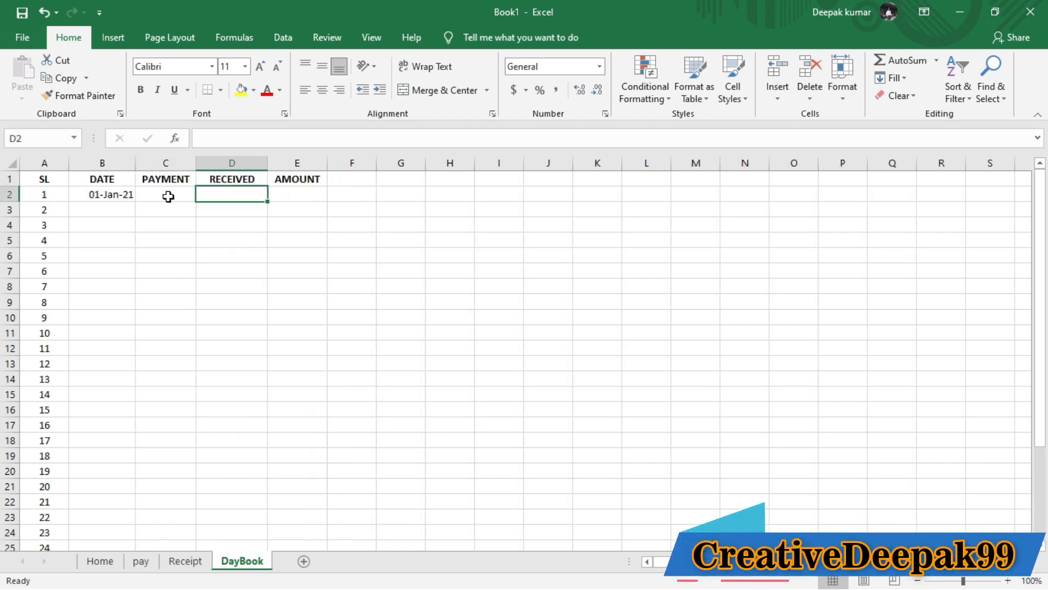
pyautogui.click(185, 561)
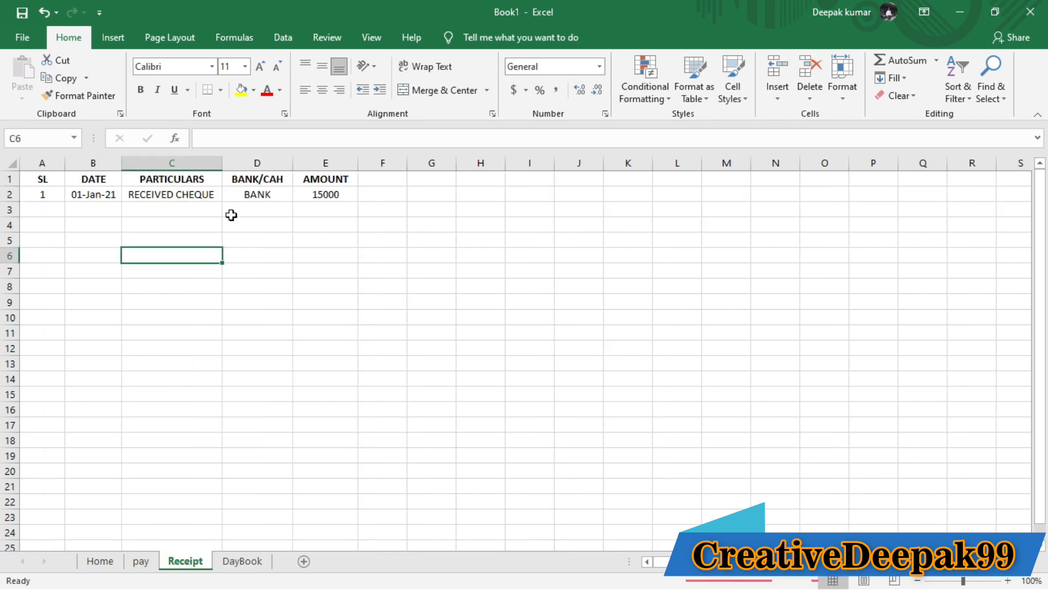
# Format A1:E2 on the pay sheet as a table with headers, using a light blue Medium table style
pyautogui.click(244, 561)
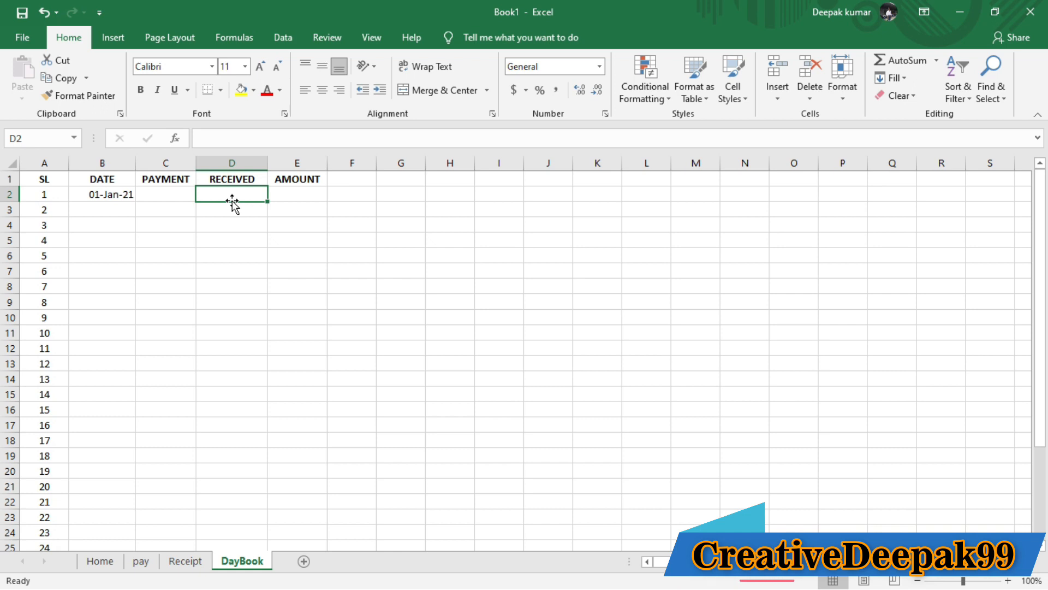
pyautogui.click(141, 563)
pyautogui.moveTo(34, 177); pyautogui.dragTo(342, 192)
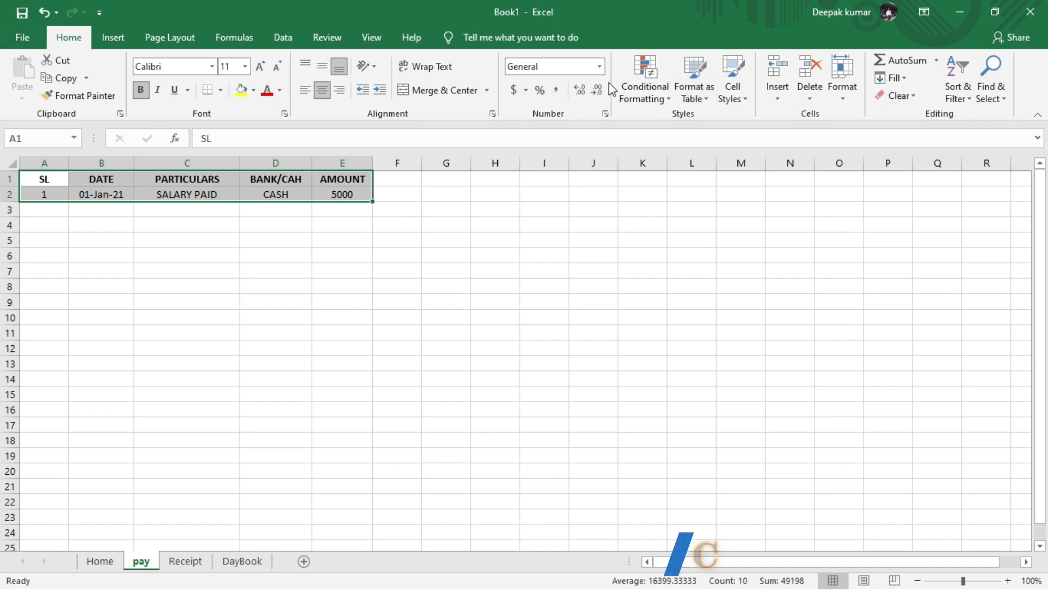
pyautogui.click(694, 93)
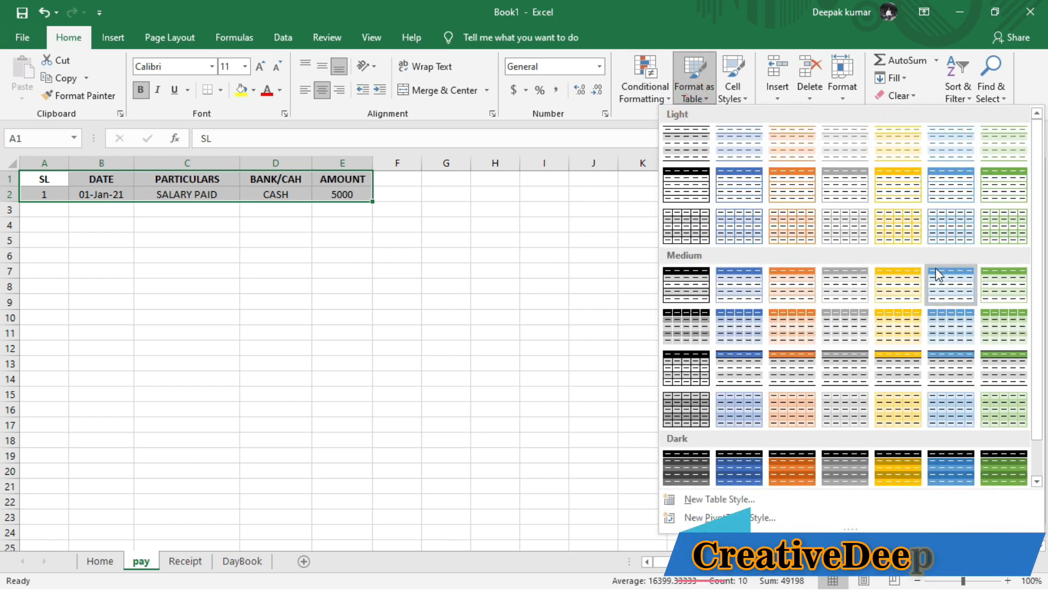
pyautogui.click(949, 326)
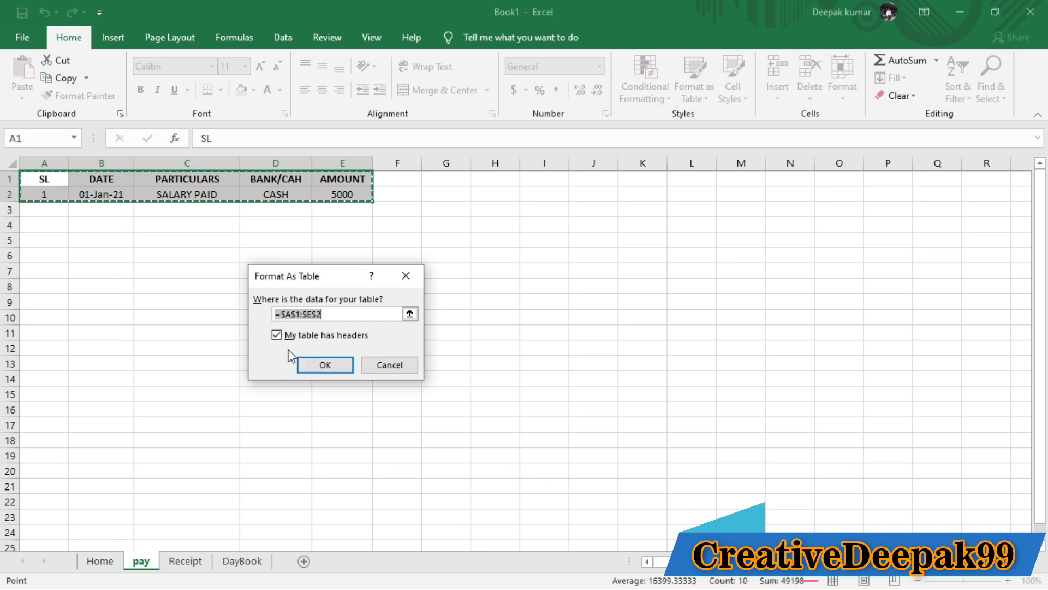
pyautogui.click(327, 365)
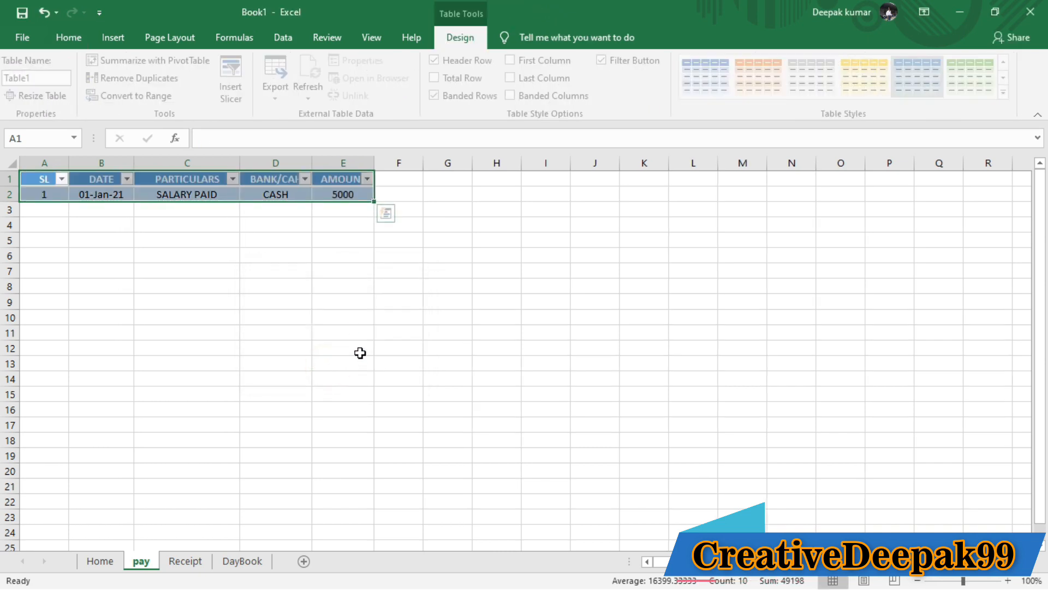
pyautogui.click(223, 238)
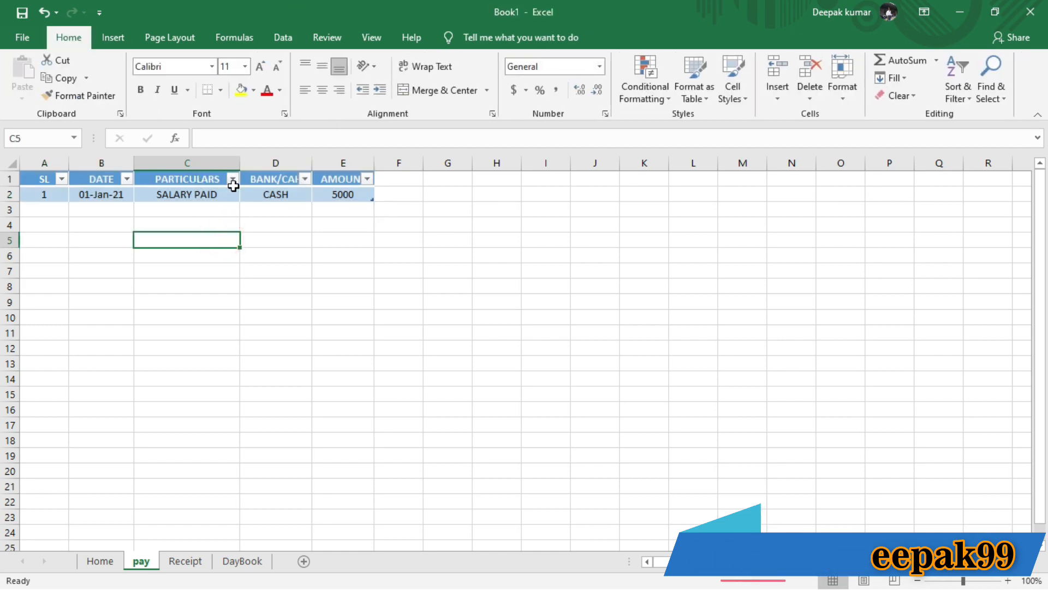
# Turn off the filter buttons in the header row of the pay sheet's table
pyautogui.click(283, 38)
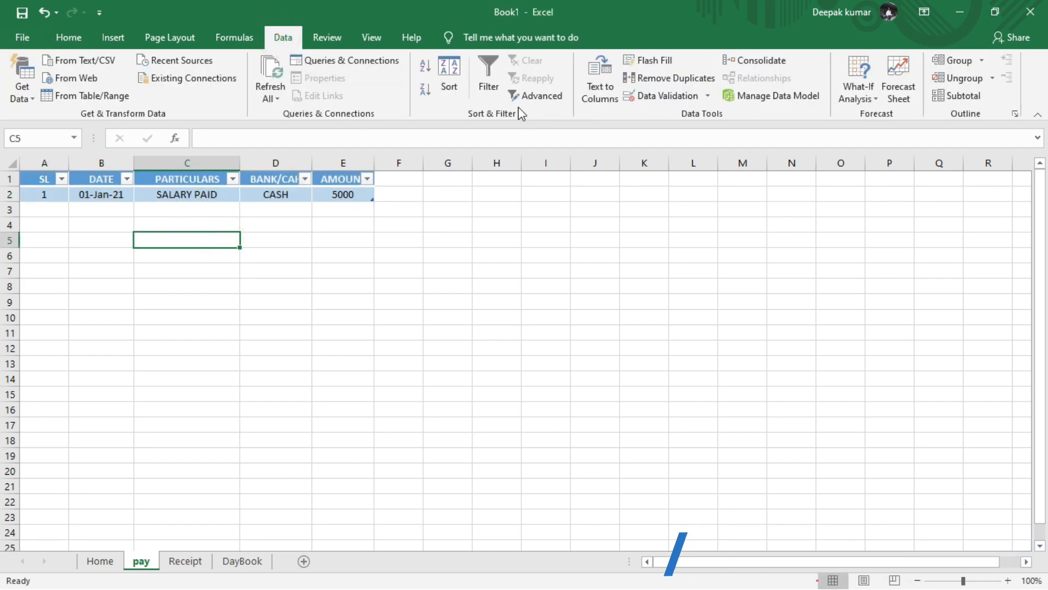
pyautogui.click(198, 194)
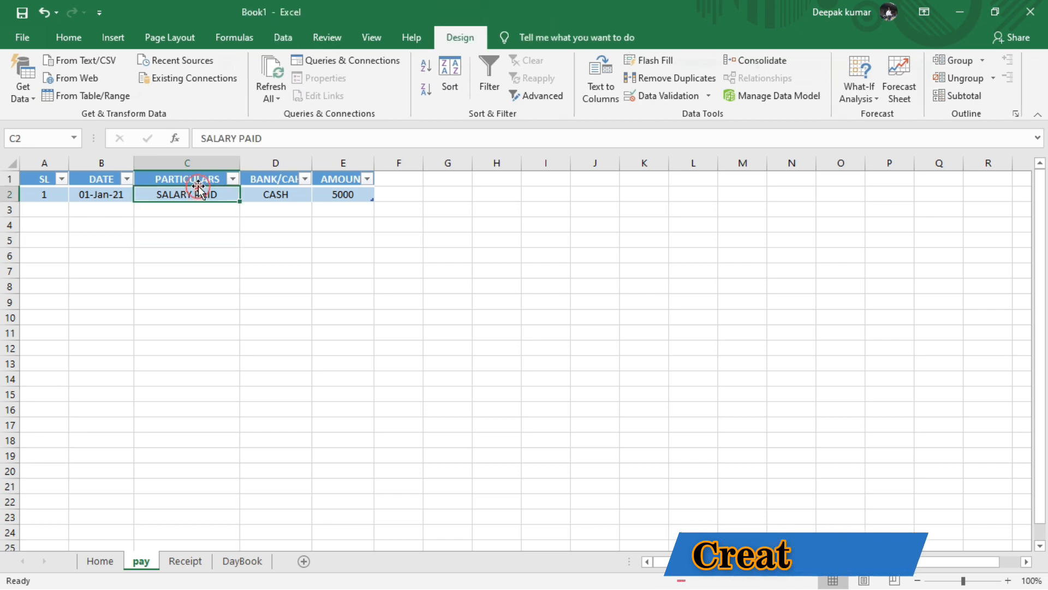
pyautogui.click(283, 37)
pyautogui.click(488, 80)
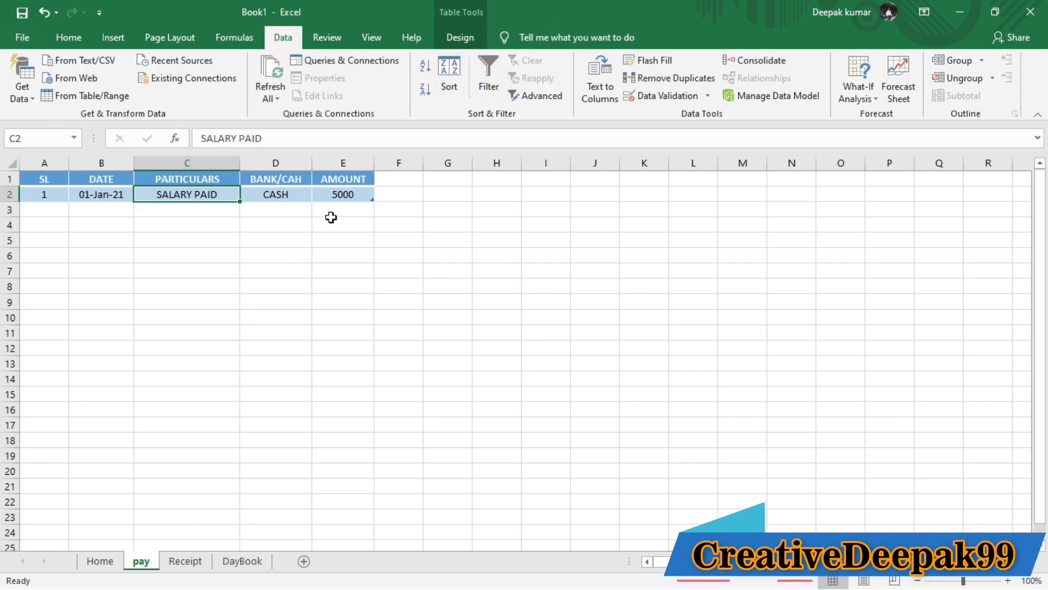
pyautogui.click(226, 248)
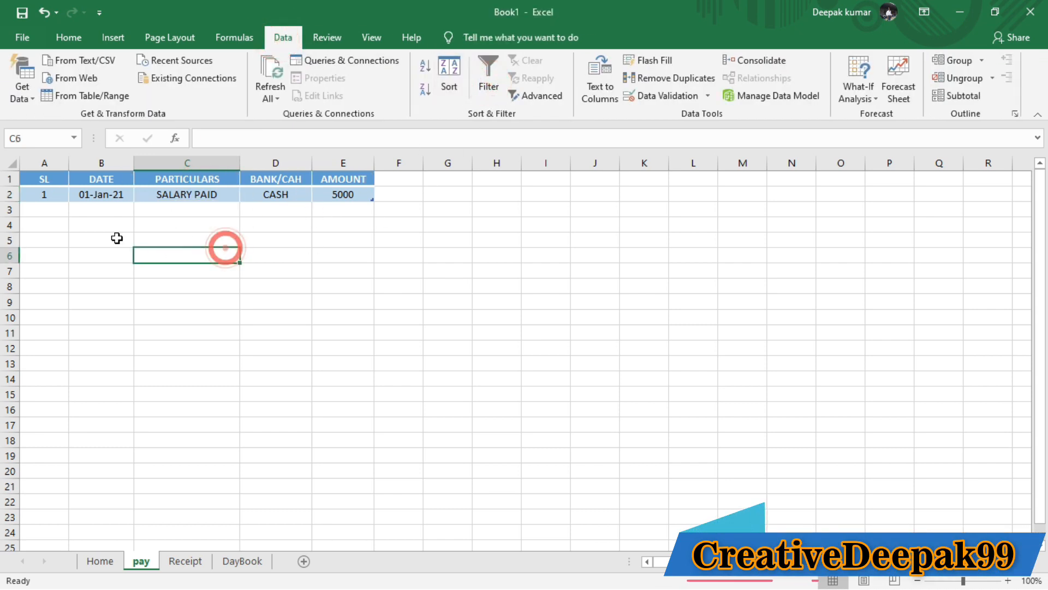
# Format A1:E2 on the Receipt sheet as a table with headers, using an orange Medium table style
pyautogui.click(185, 562)
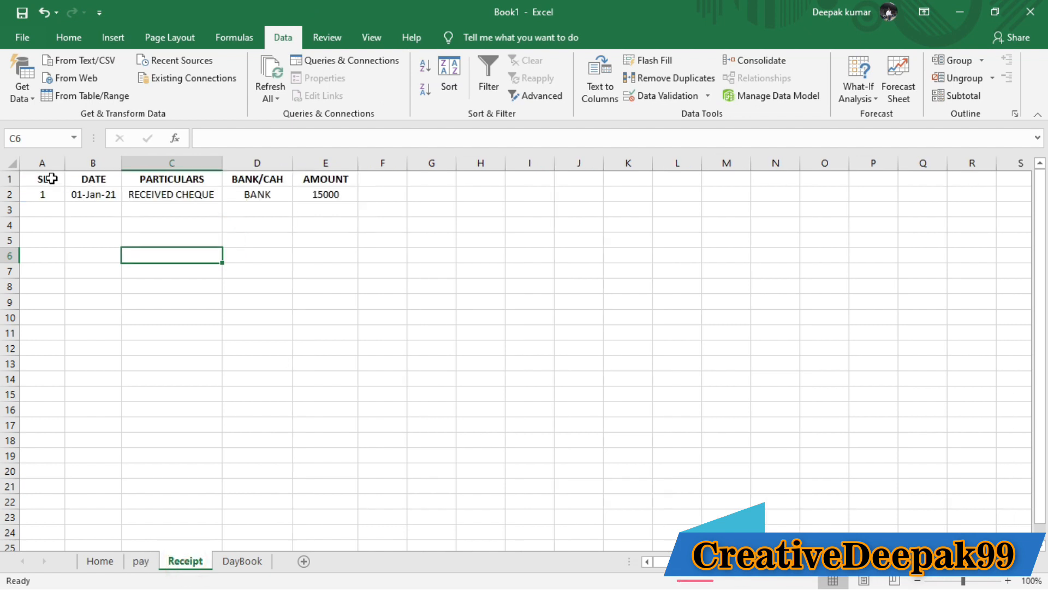
pyautogui.moveTo(50, 179); pyautogui.dragTo(322, 194)
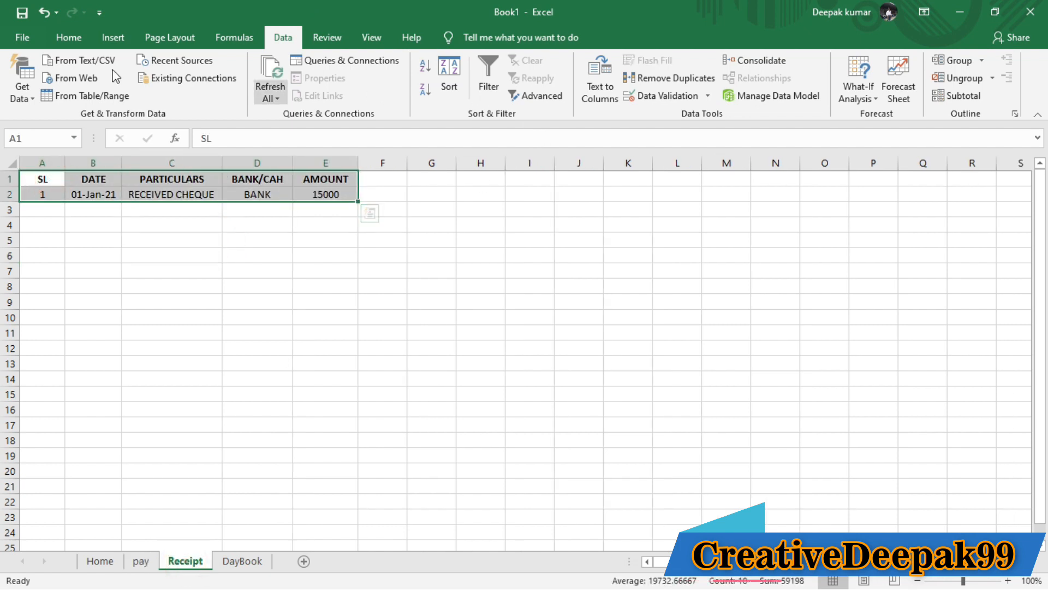
pyautogui.click(72, 38)
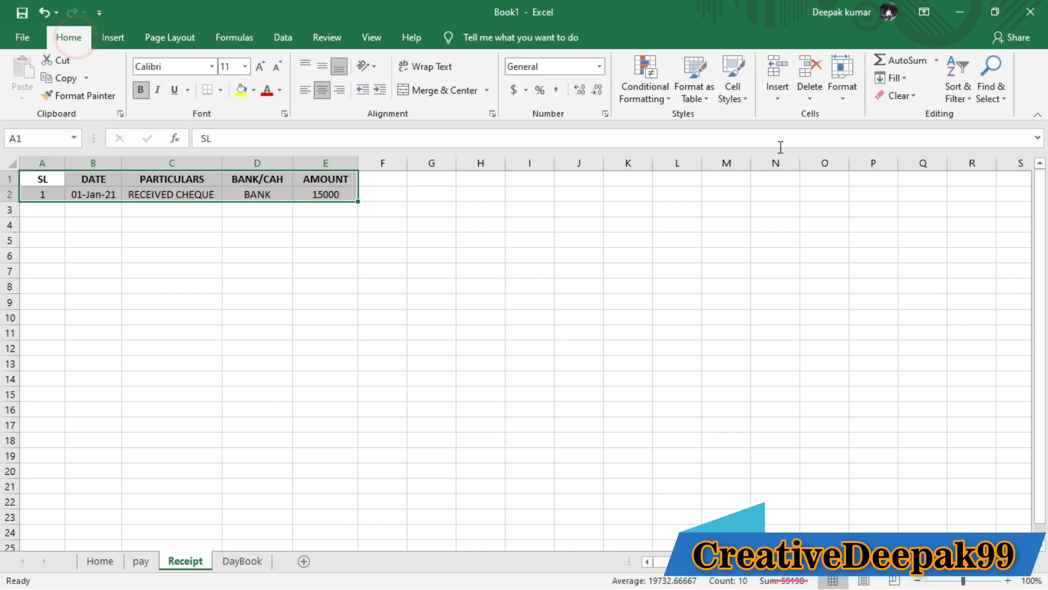
pyautogui.click(698, 96)
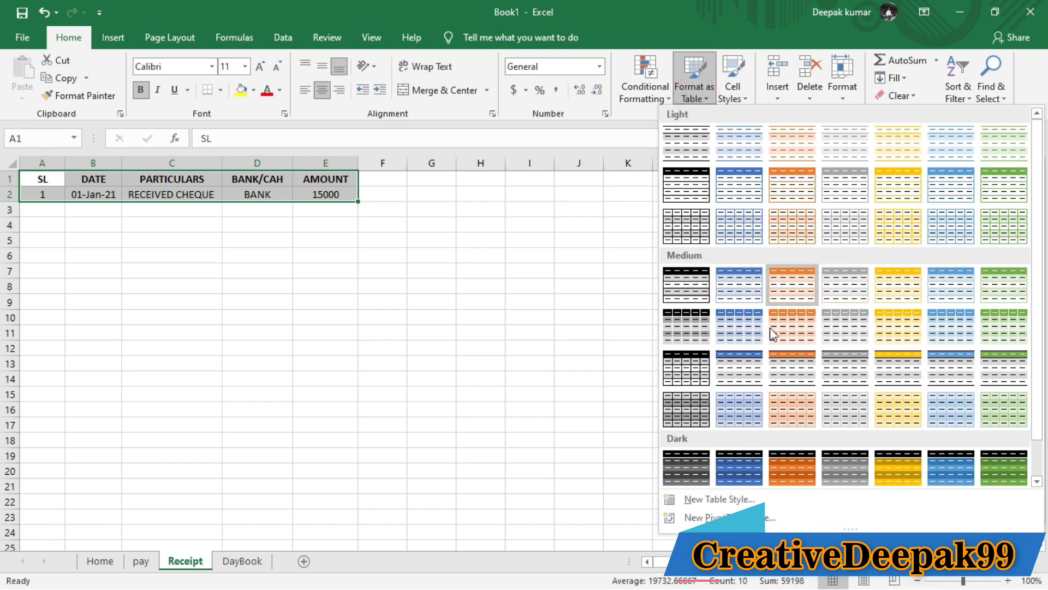
pyautogui.click(804, 358)
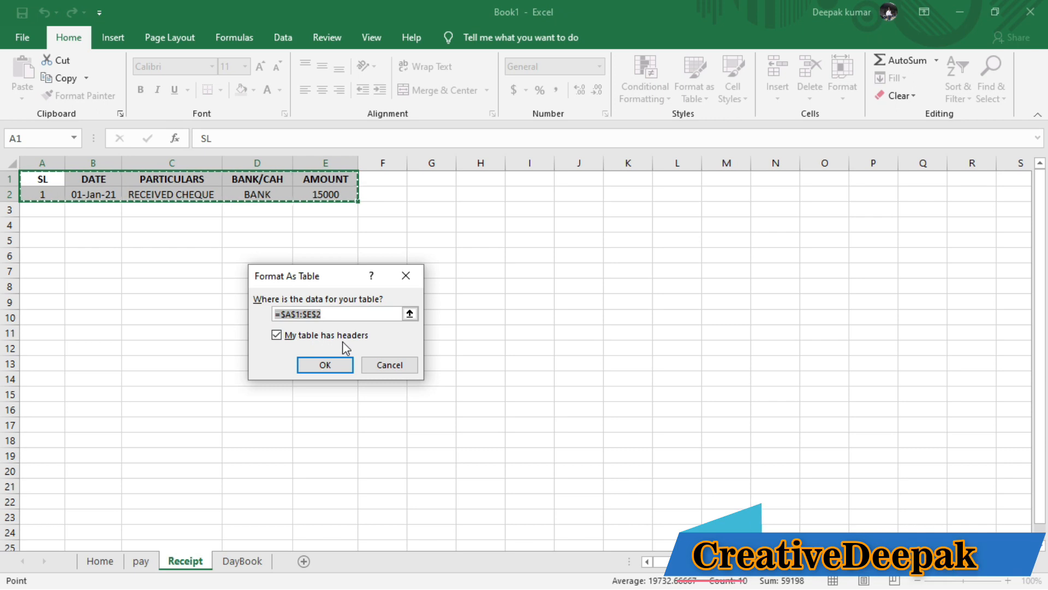
pyautogui.click(323, 365)
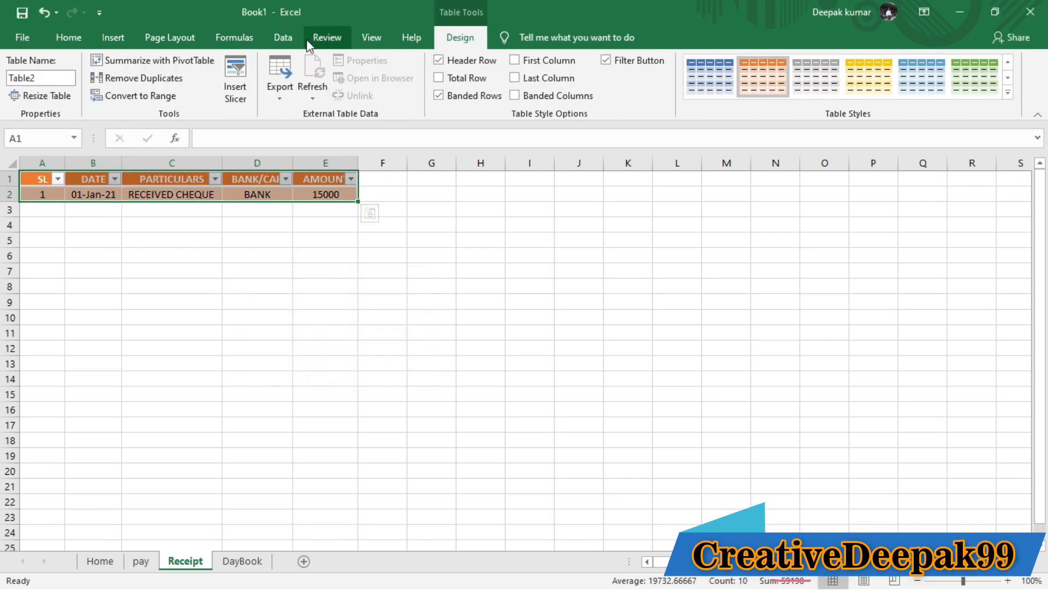
# Turn off the filter buttons in the header row of the Receipt sheet's table
pyautogui.click(283, 37)
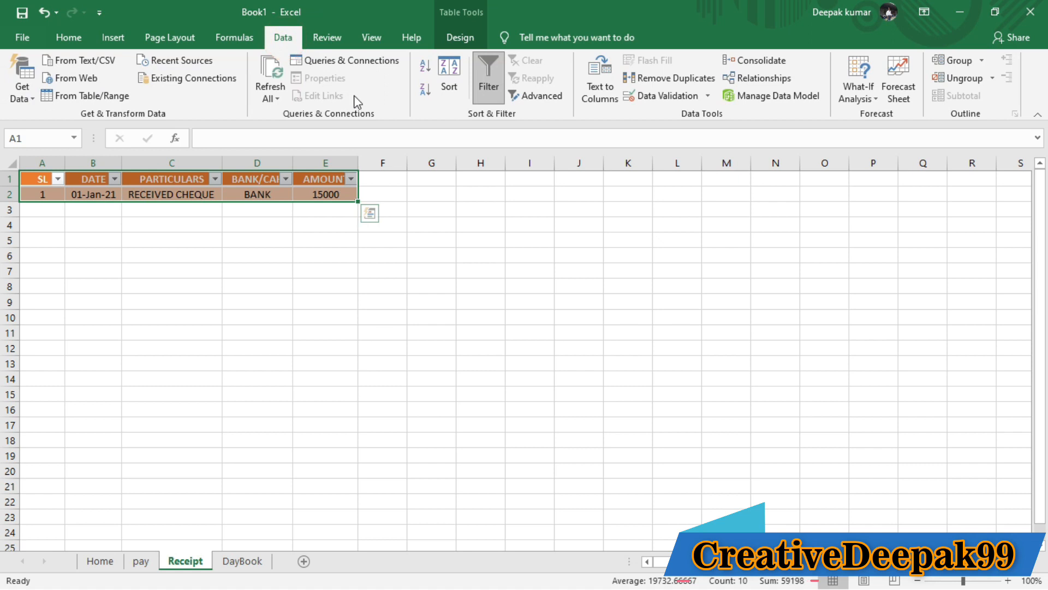
pyautogui.click(489, 98)
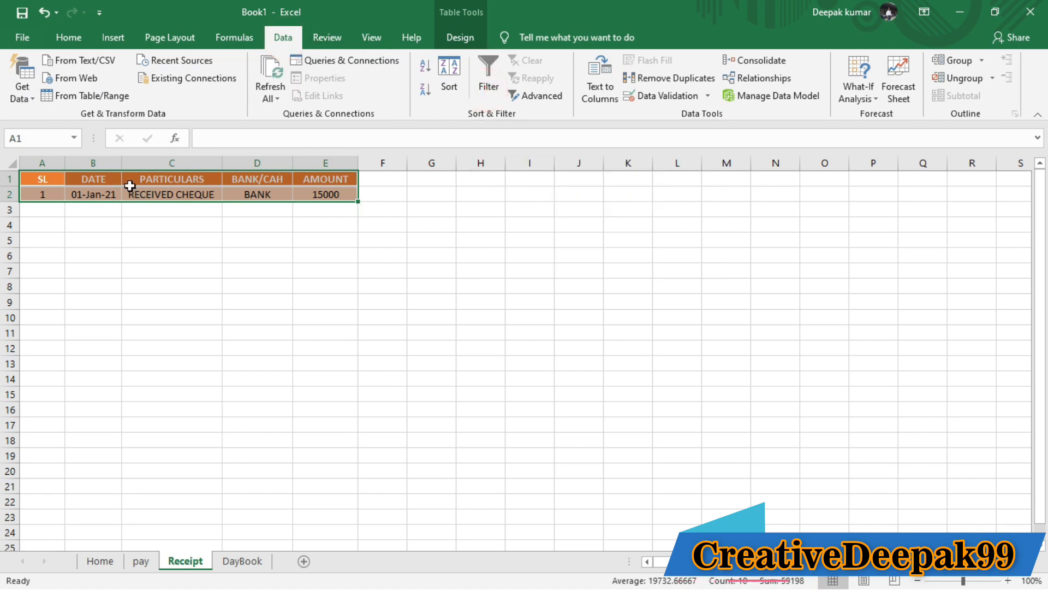
pyautogui.click(212, 266)
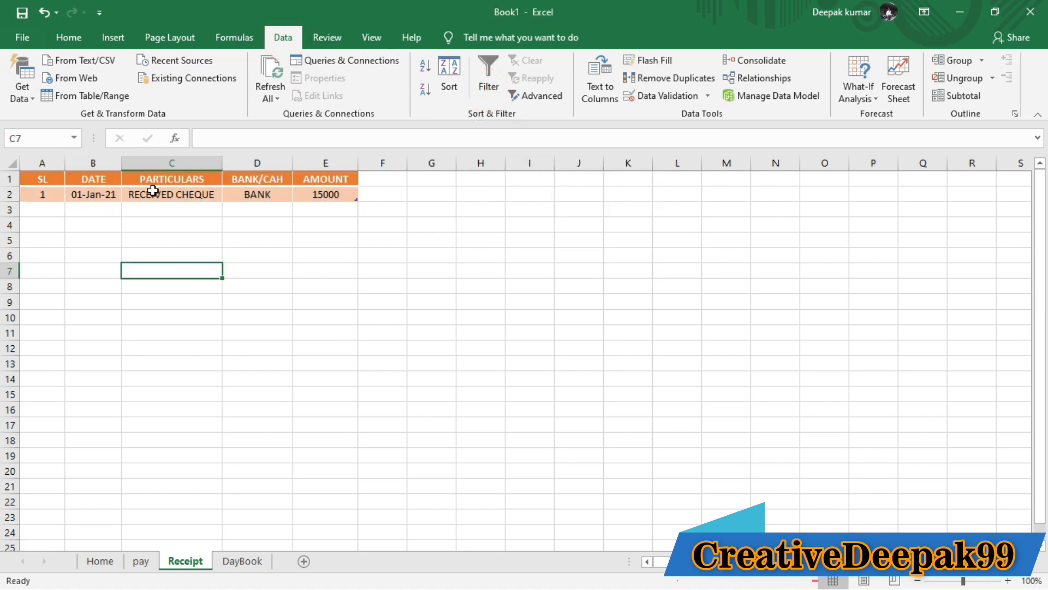
# Rename the Receipt sheet's table to RECEIVED
pyautogui.click(72, 181)
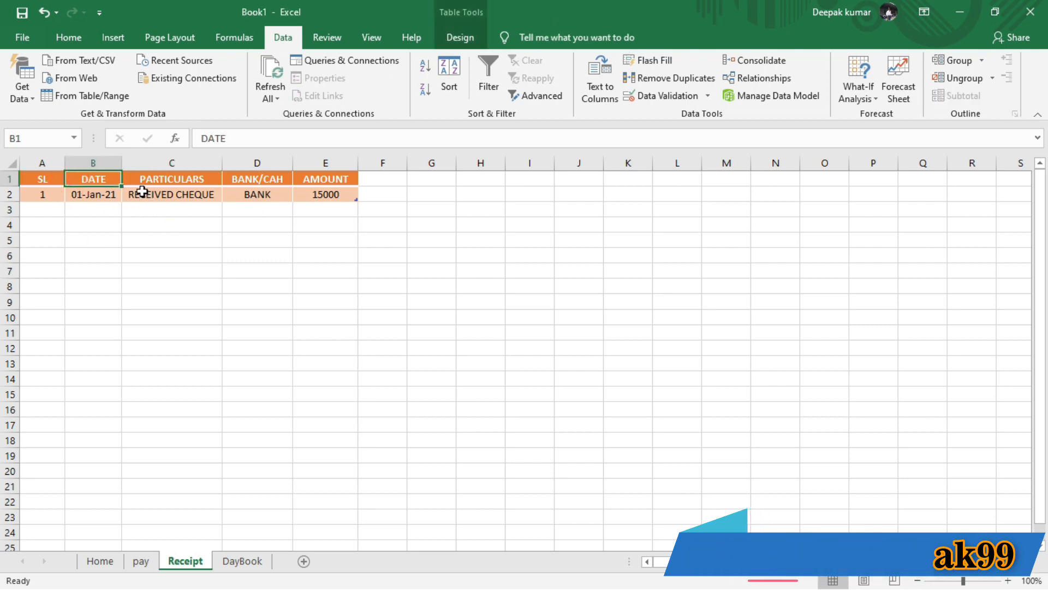
pyautogui.click(142, 191)
pyautogui.click(183, 179)
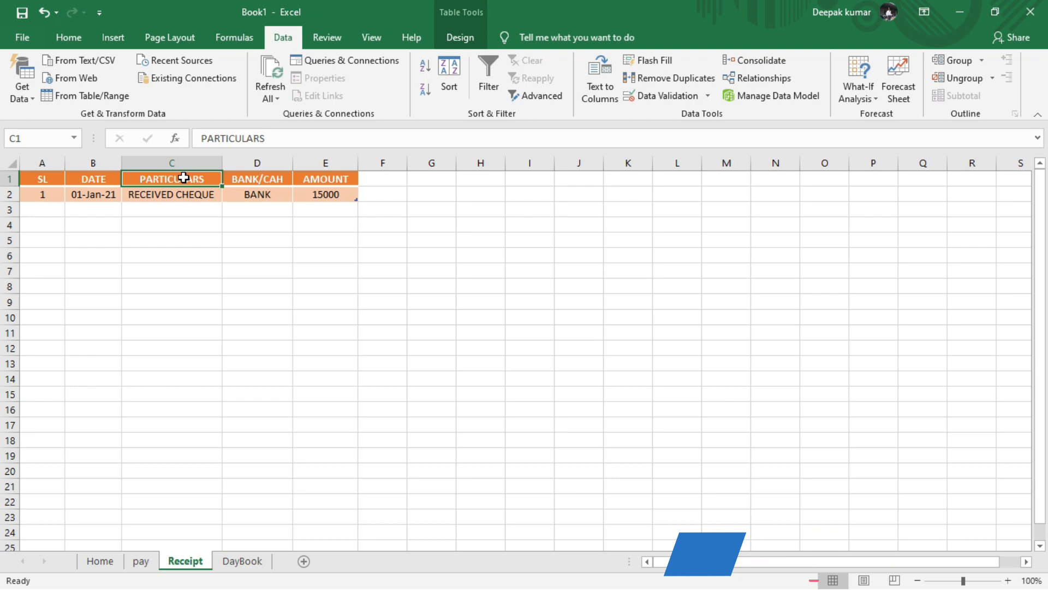
pyautogui.click(240, 199)
pyautogui.click(208, 194)
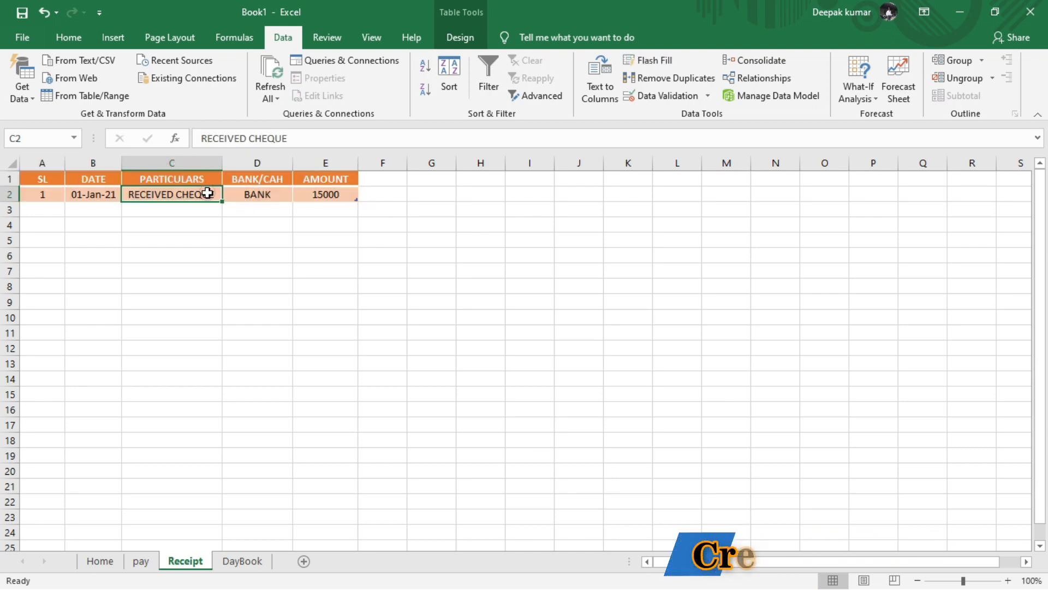
pyautogui.click(176, 178)
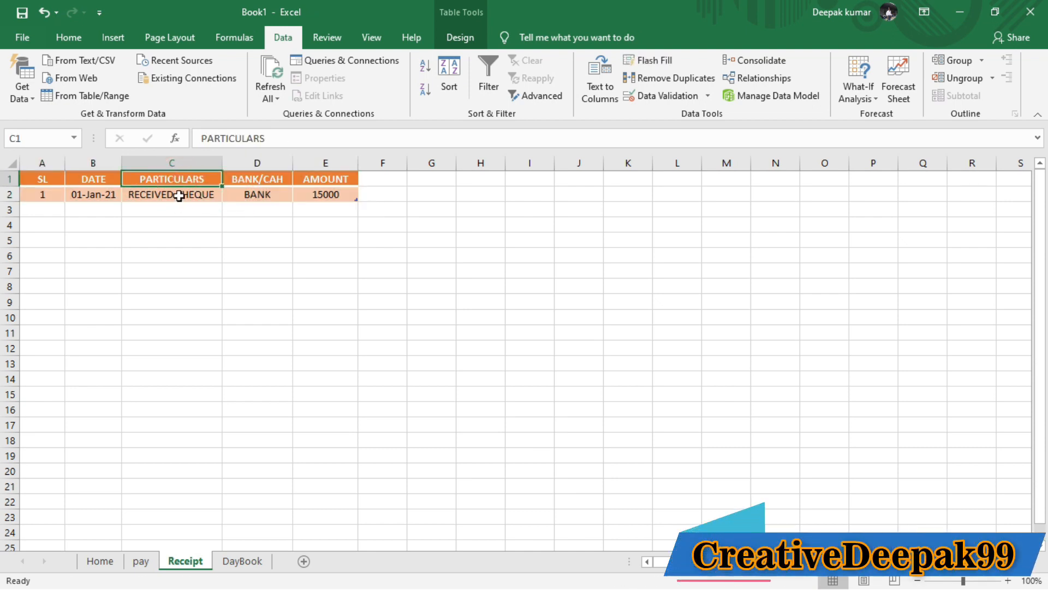
pyautogui.click(179, 195)
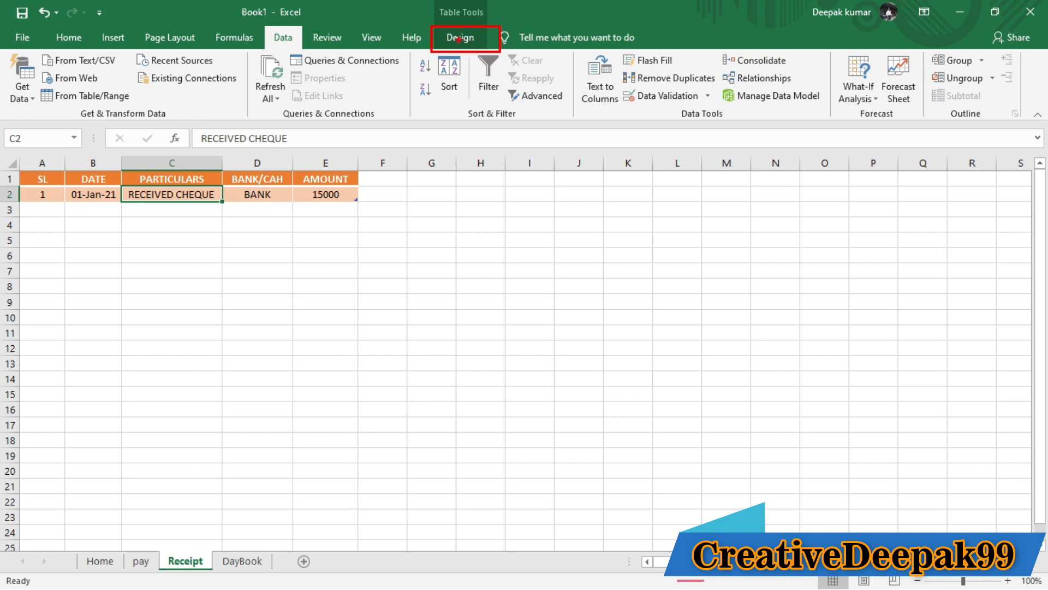
pyautogui.click(460, 43)
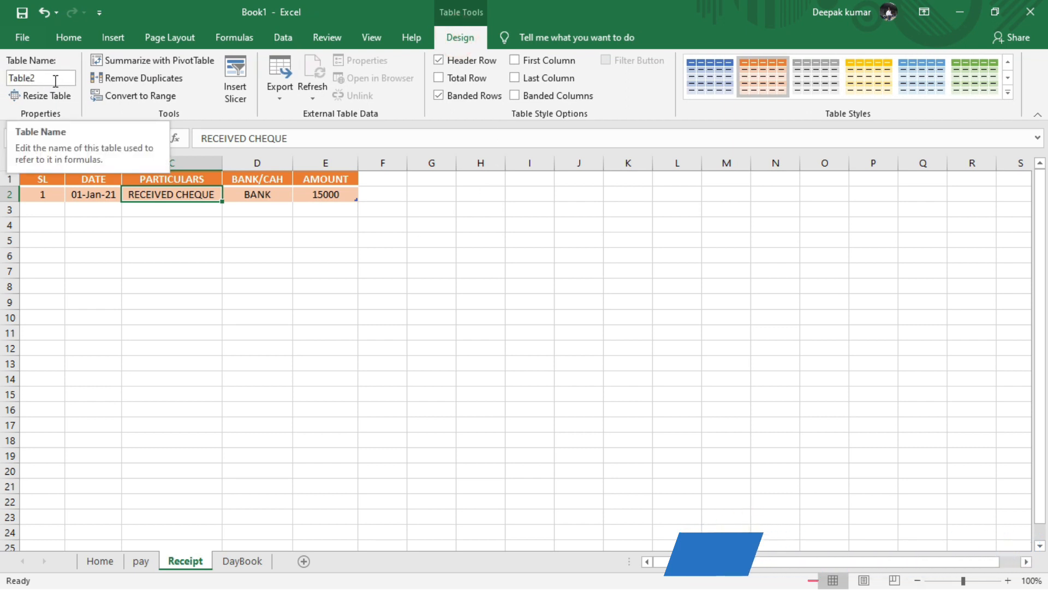
pyautogui.moveTo(53, 80); pyautogui.dragTo(9, 82)
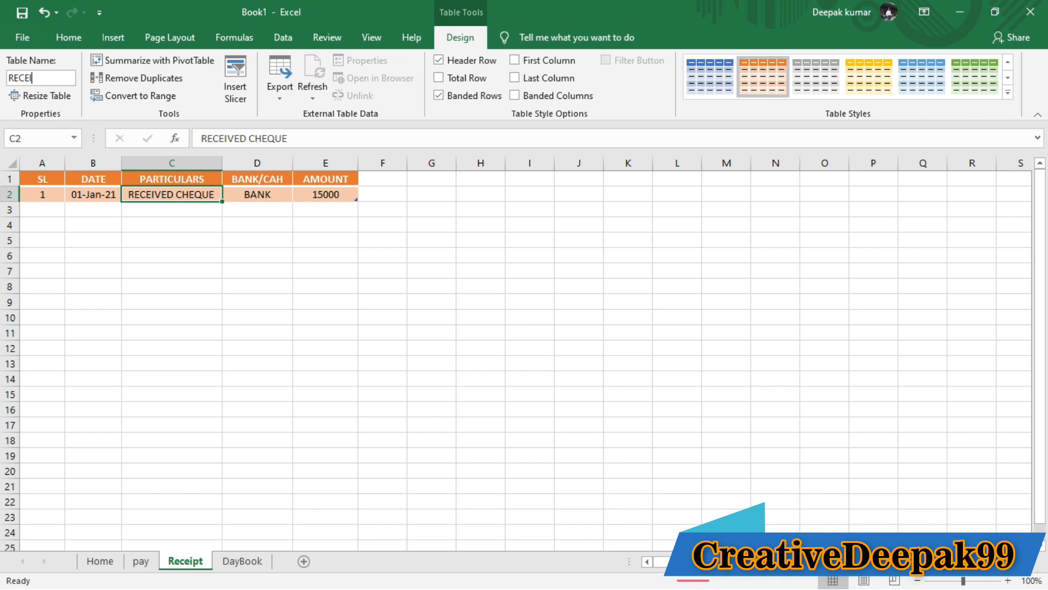
pyautogui.write('D')
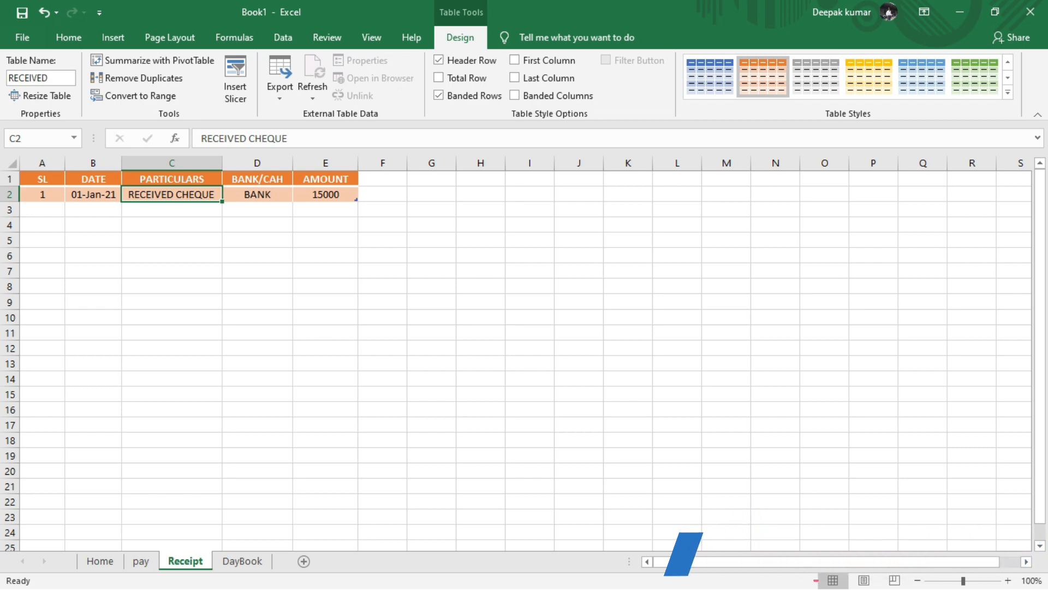
pyautogui.click(206, 283)
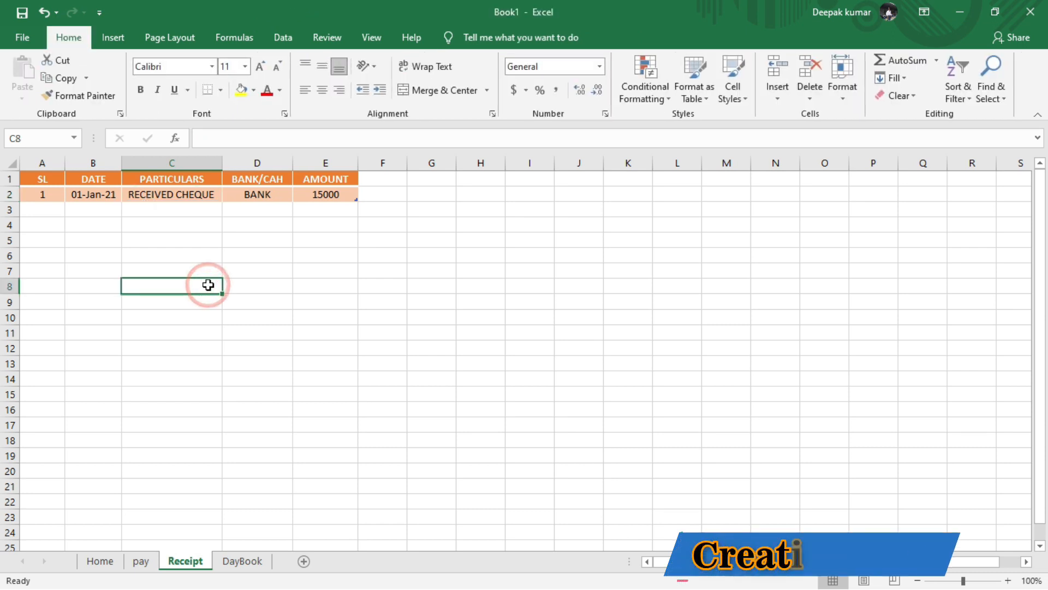
# Rename the pay sheet's table to PAYMENT
pyautogui.click(141, 561)
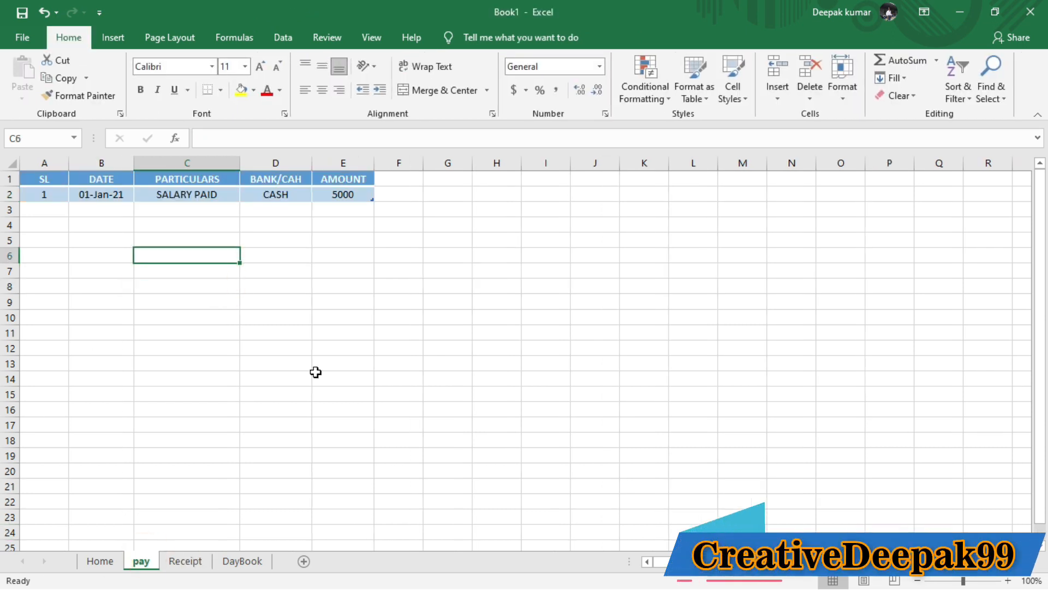
pyautogui.click(46, 180)
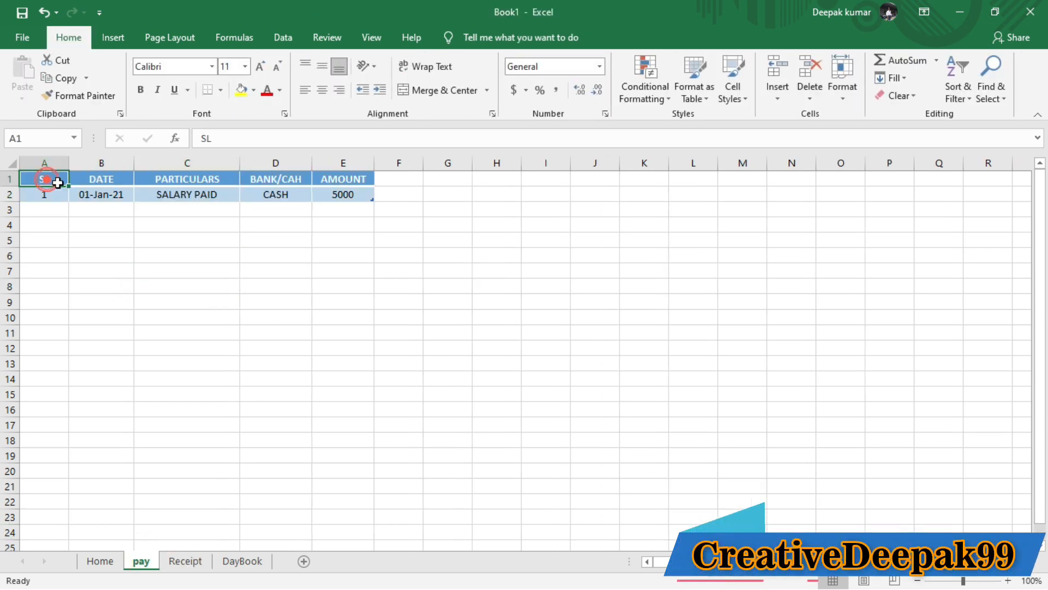
pyautogui.click(137, 195)
pyautogui.click(106, 180)
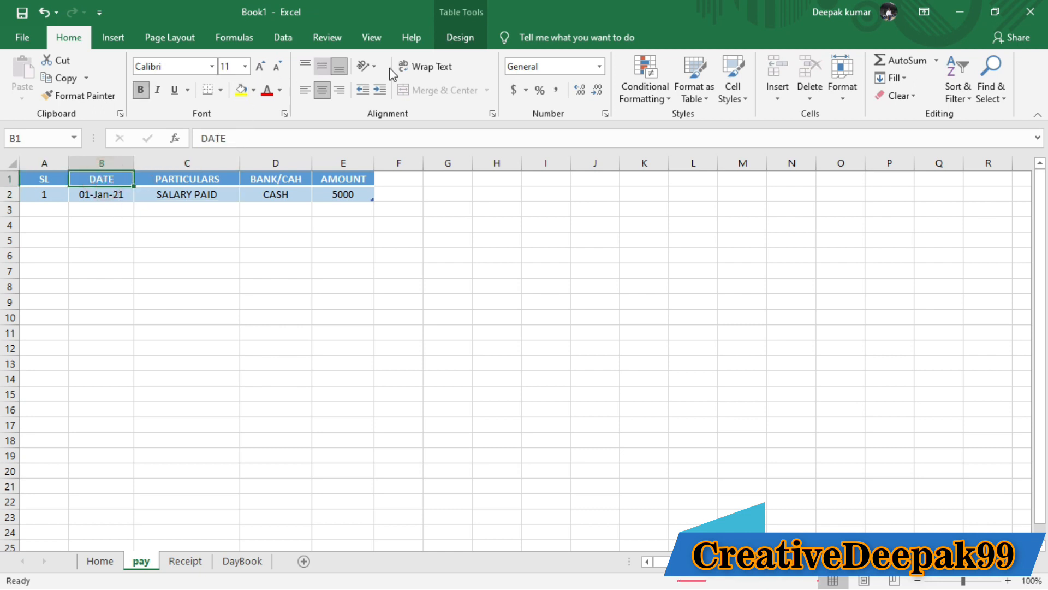
pyautogui.click(457, 39)
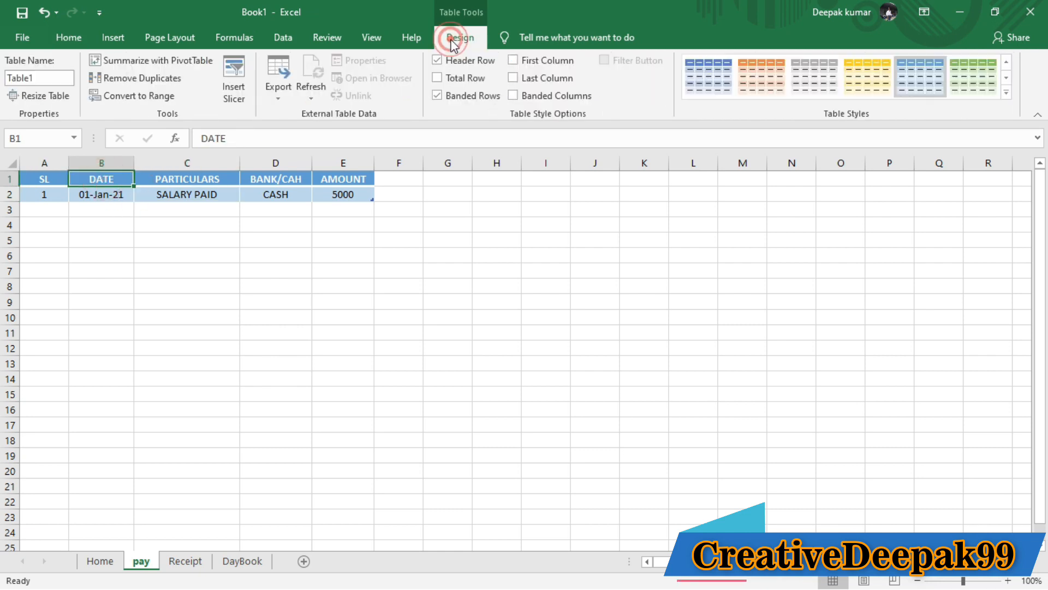
pyautogui.click(54, 76)
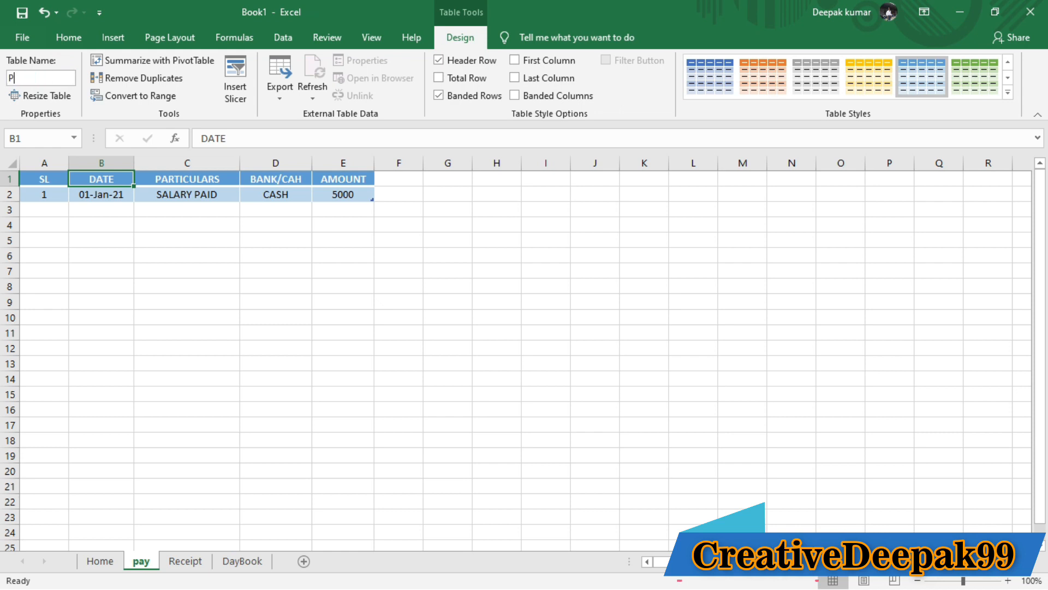
pyautogui.write('PAYMENT')
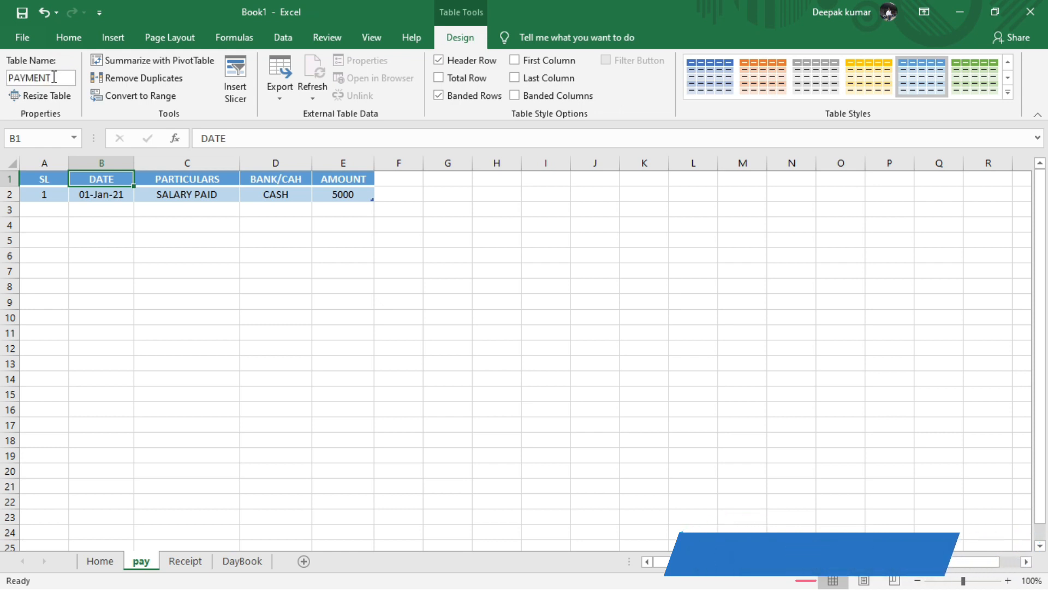
pyautogui.click(136, 241)
pyautogui.click(159, 188)
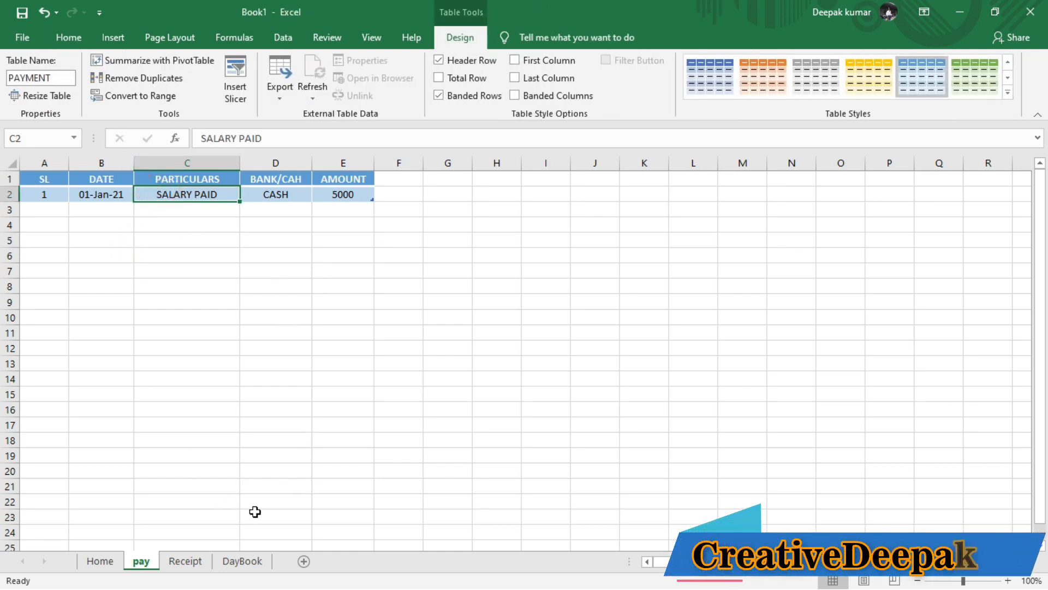
# Begin a SUMIF formula in cell C2 of the DayBook sheet, with the PAYMENT table as the start of its range argument
pyautogui.click(239, 563)
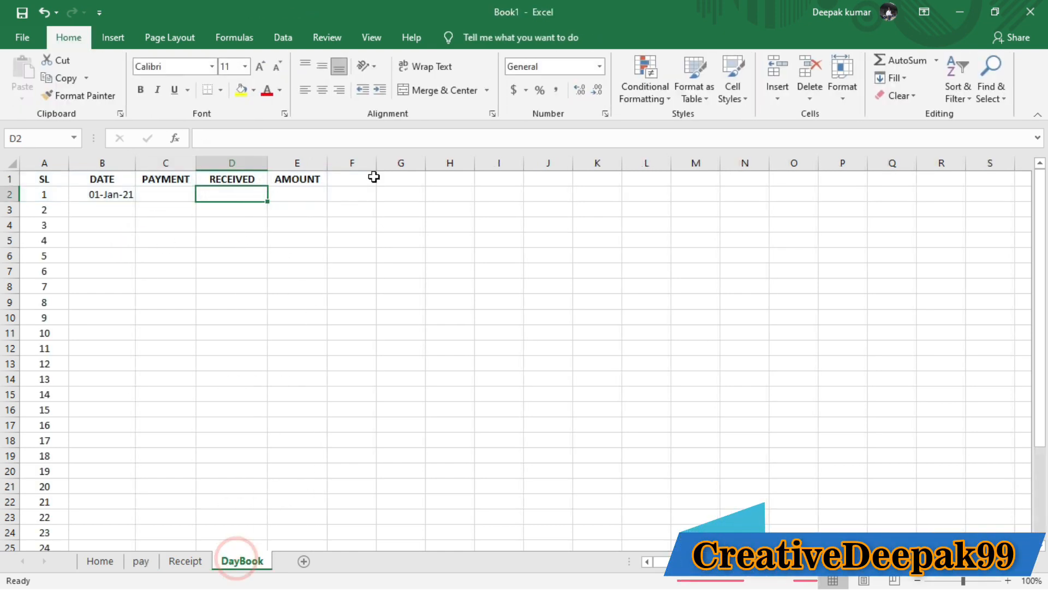
pyautogui.click(178, 189)
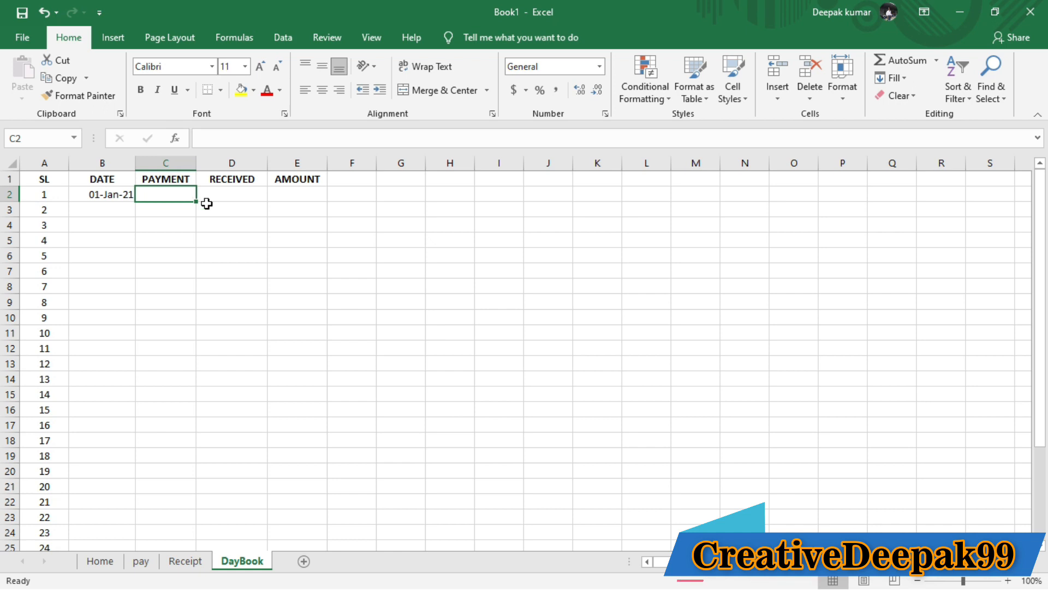
pyautogui.write('=')
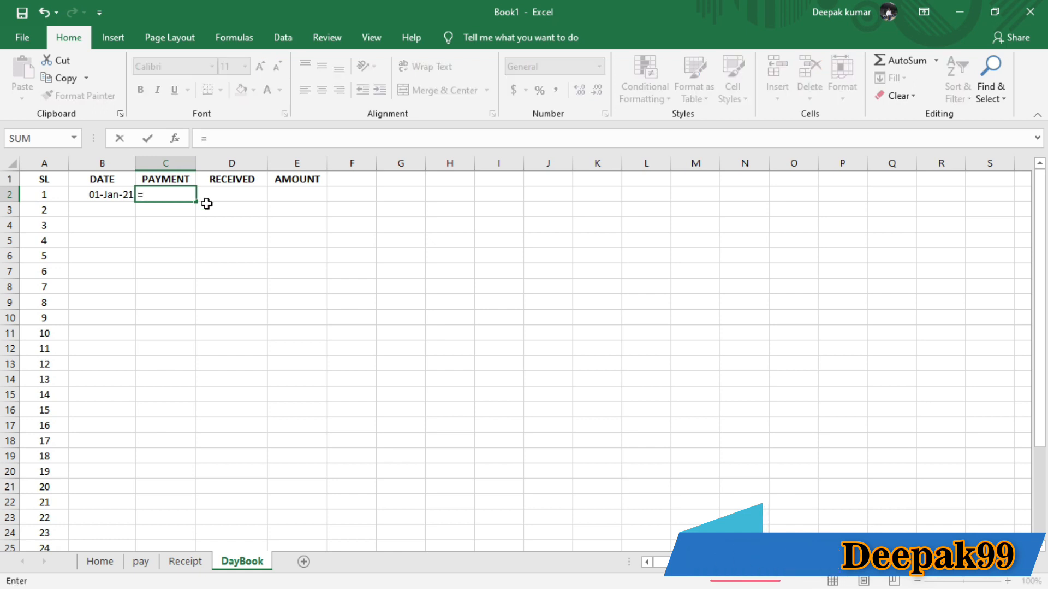
pyautogui.write('SUMIF')
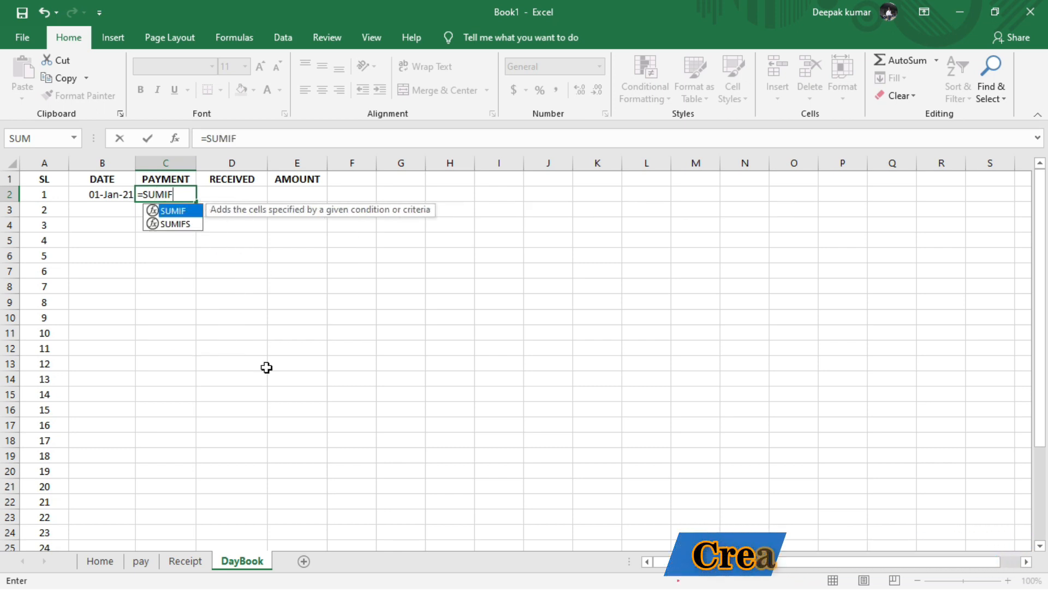
pyautogui.write('(')
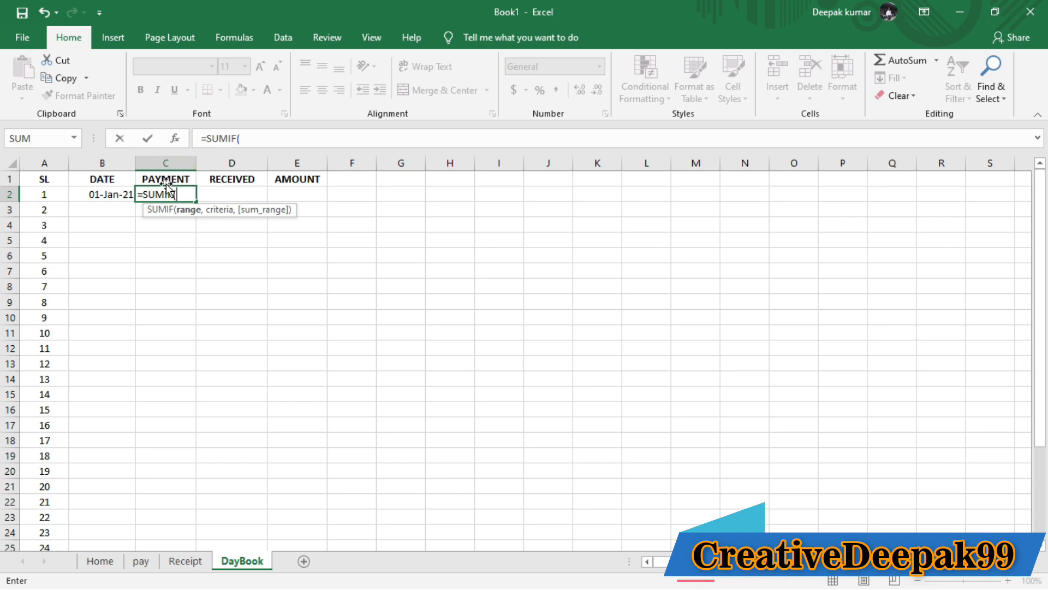
pyautogui.write('P')
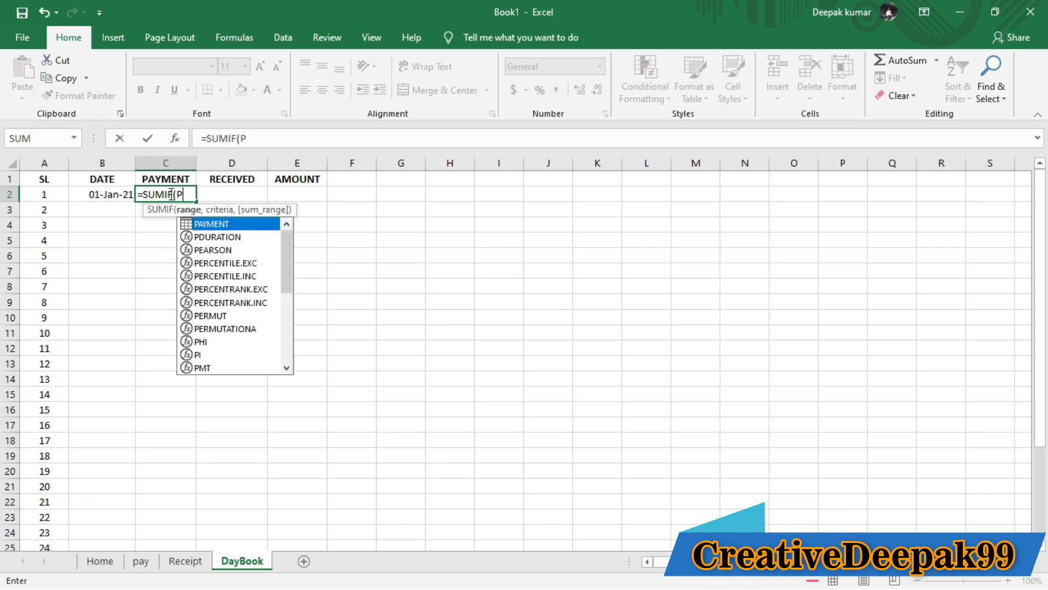
pyautogui.write('AYM')
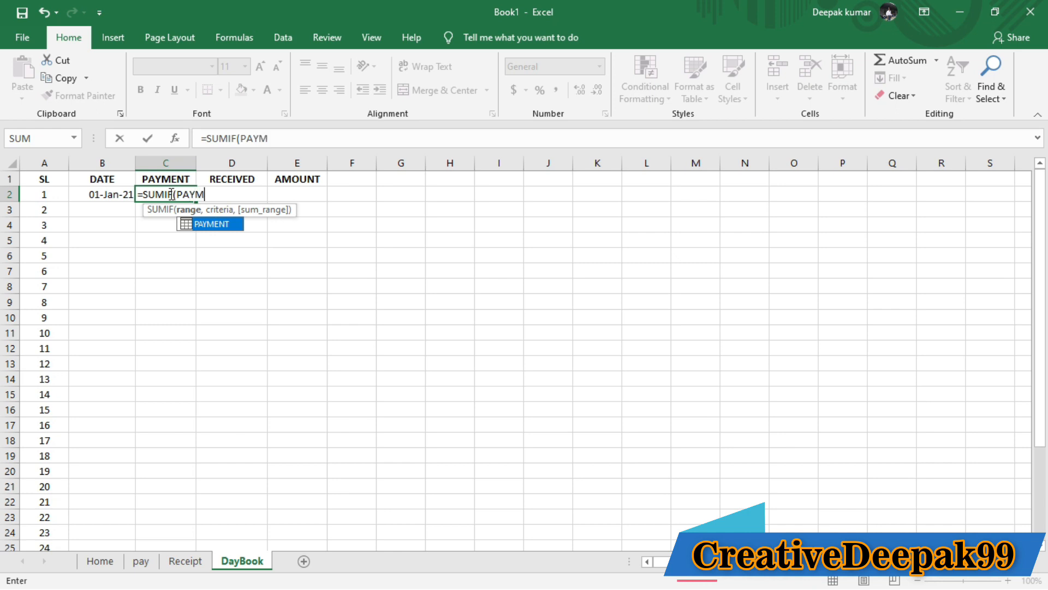
pyautogui.press('Tab')
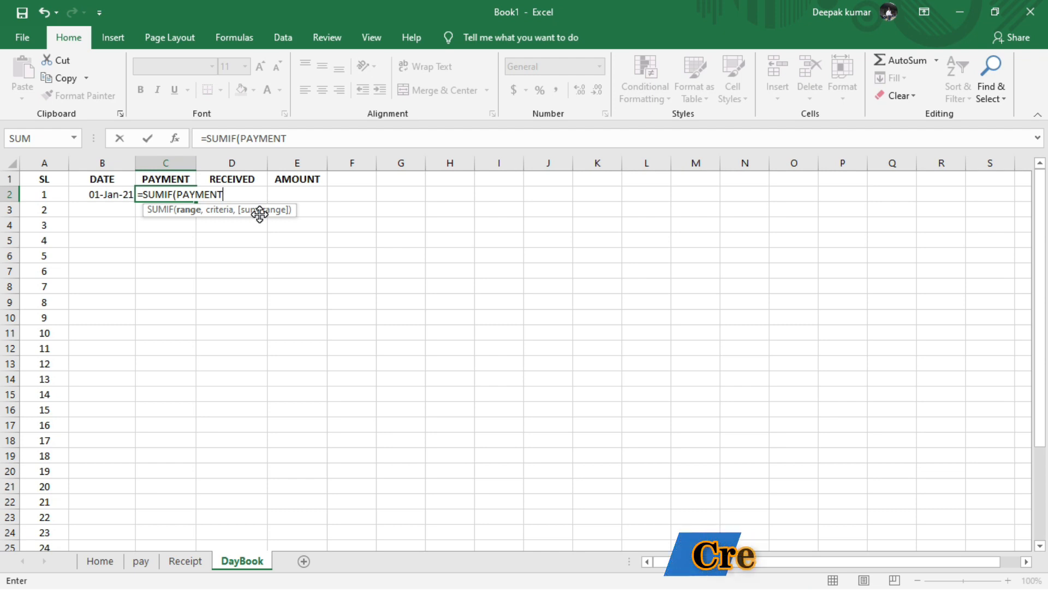
# Complete the PAYMENT formula in cell C2 of DayBook as =SUMIF(PAYMENT[DATE],B2,PAYMENT[AMOUNT])
pyautogui.write('[')
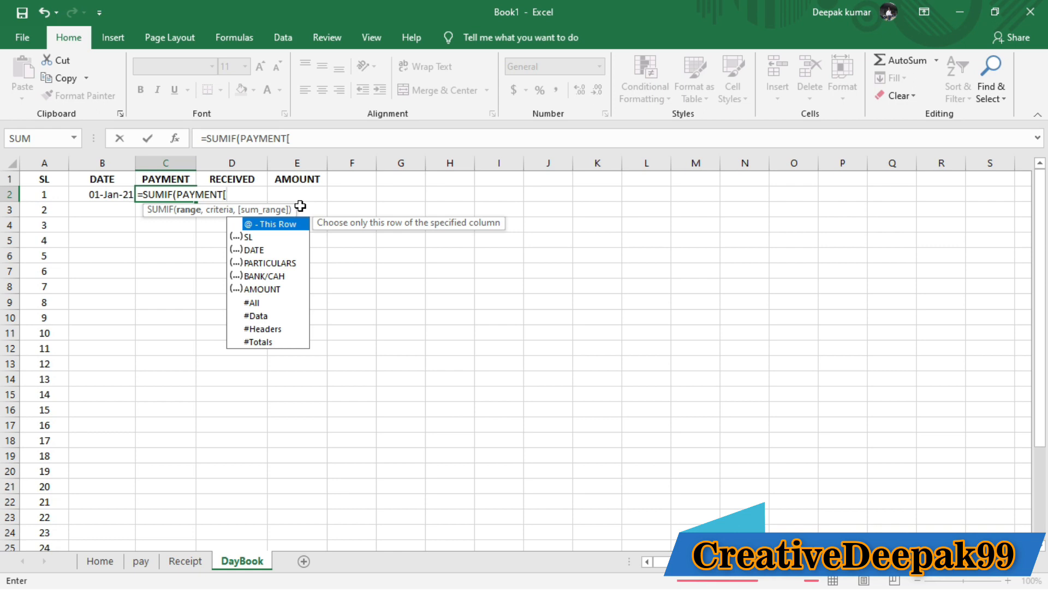
pyautogui.write('DATE')
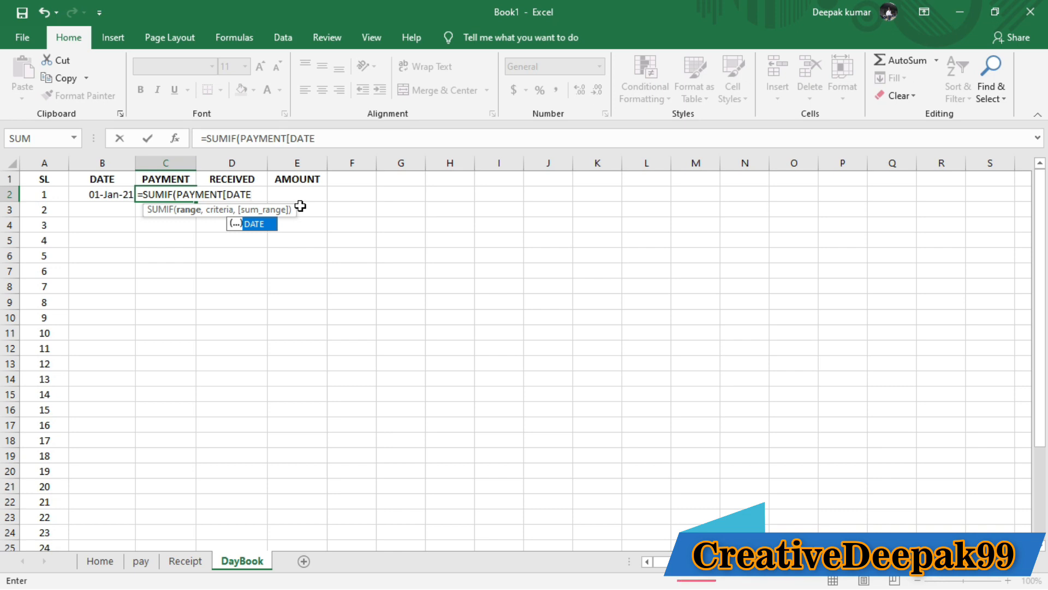
pyautogui.write(']')
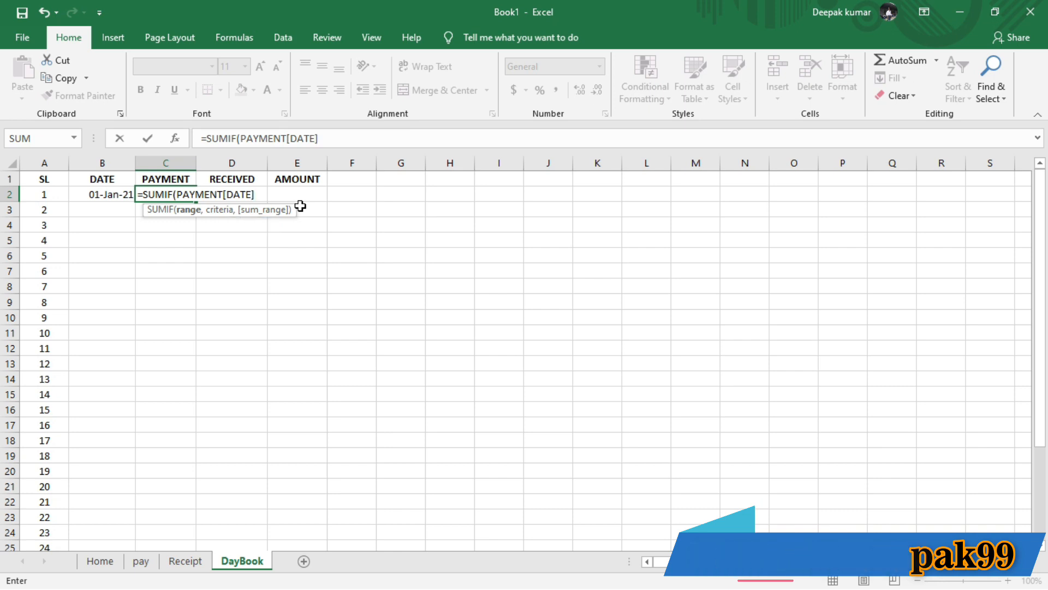
pyautogui.write(',B')
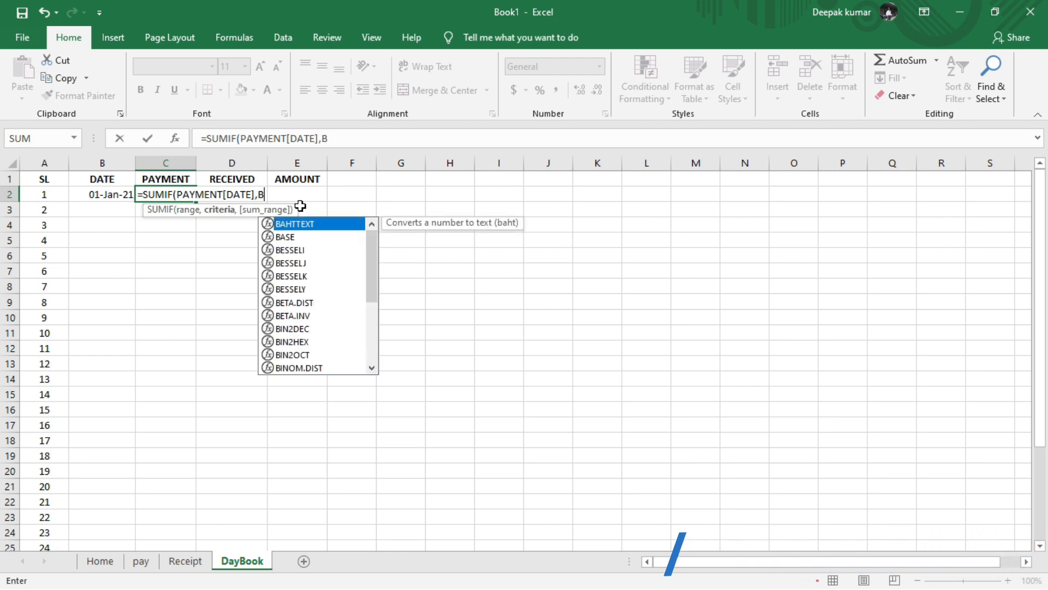
pyautogui.write('2')
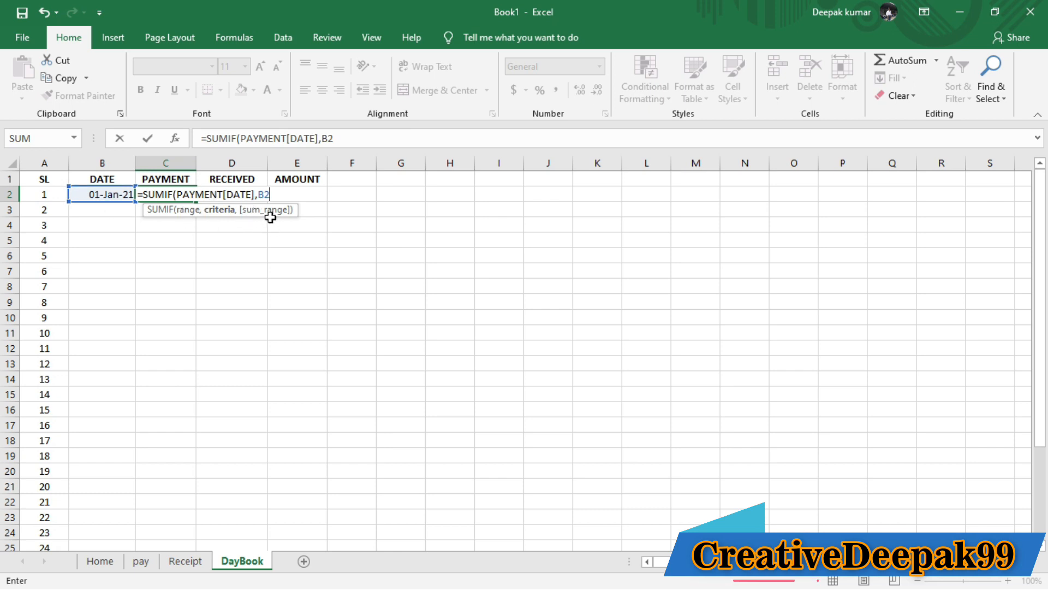
pyautogui.write(',')
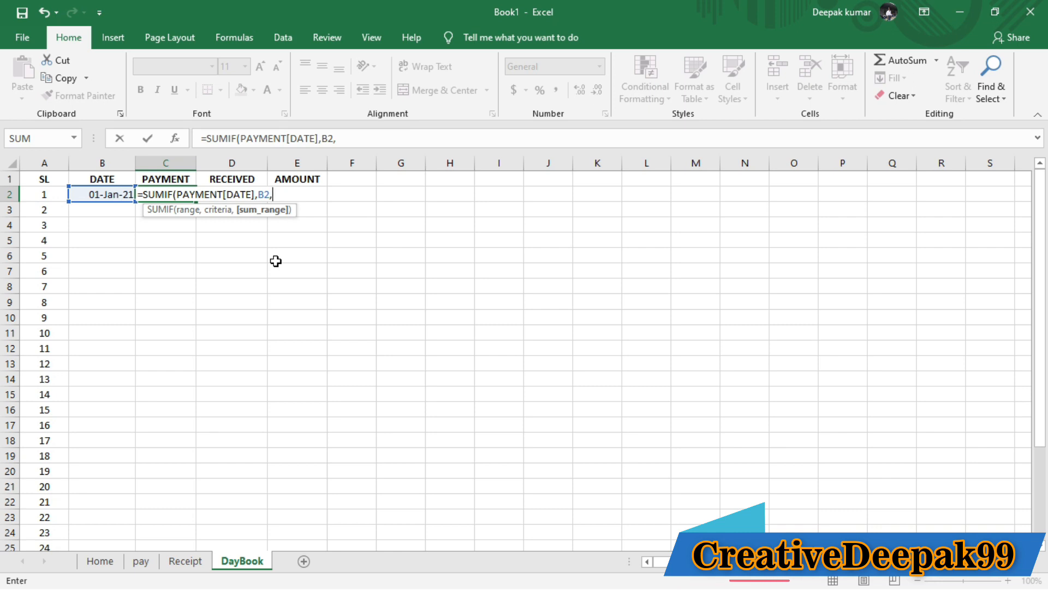
pyautogui.write('P')
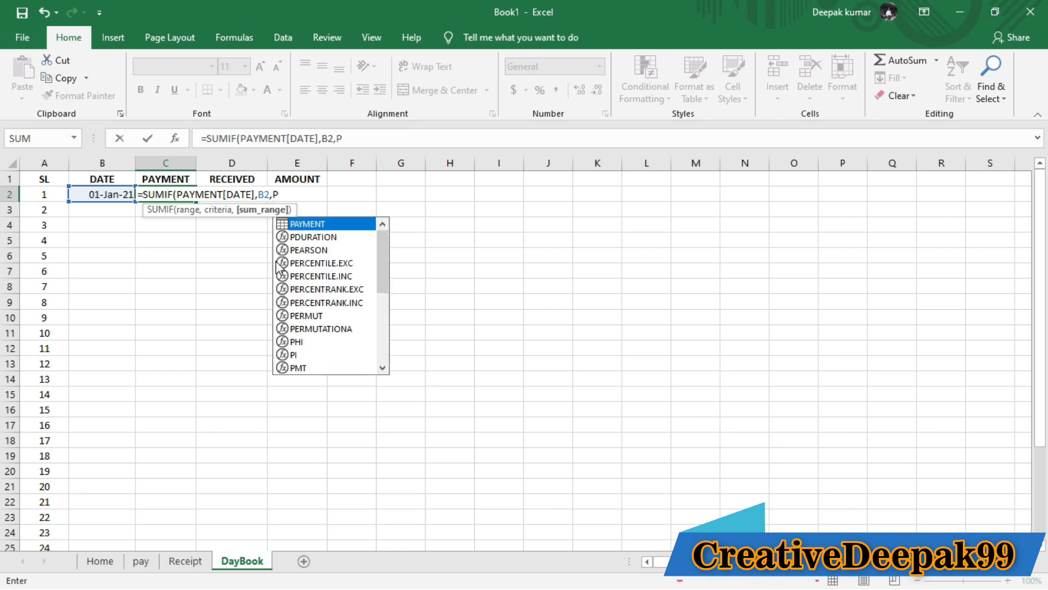
pyautogui.write('AYMENT')
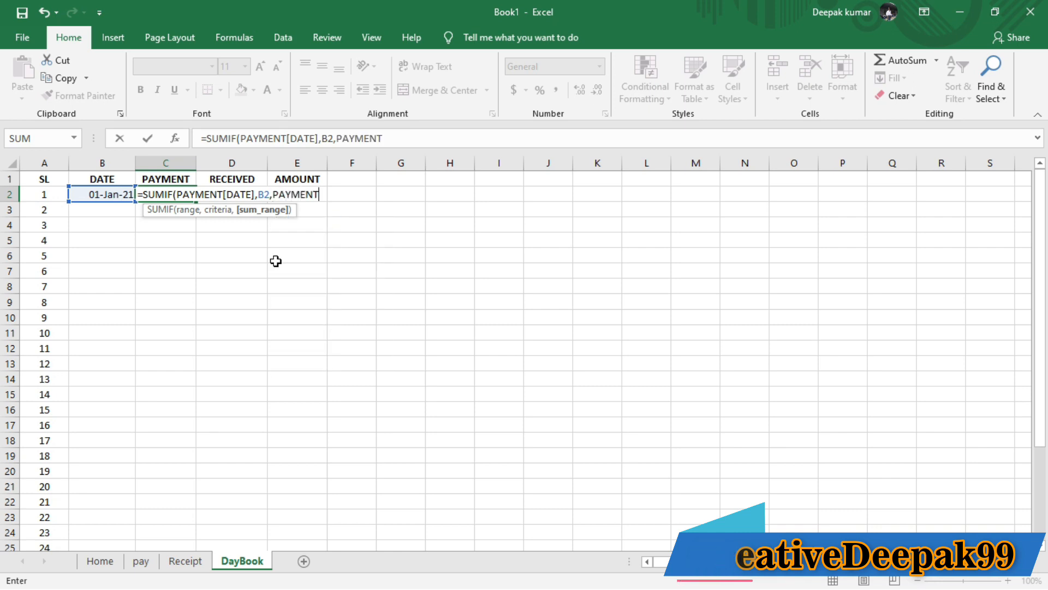
pyautogui.write('[')
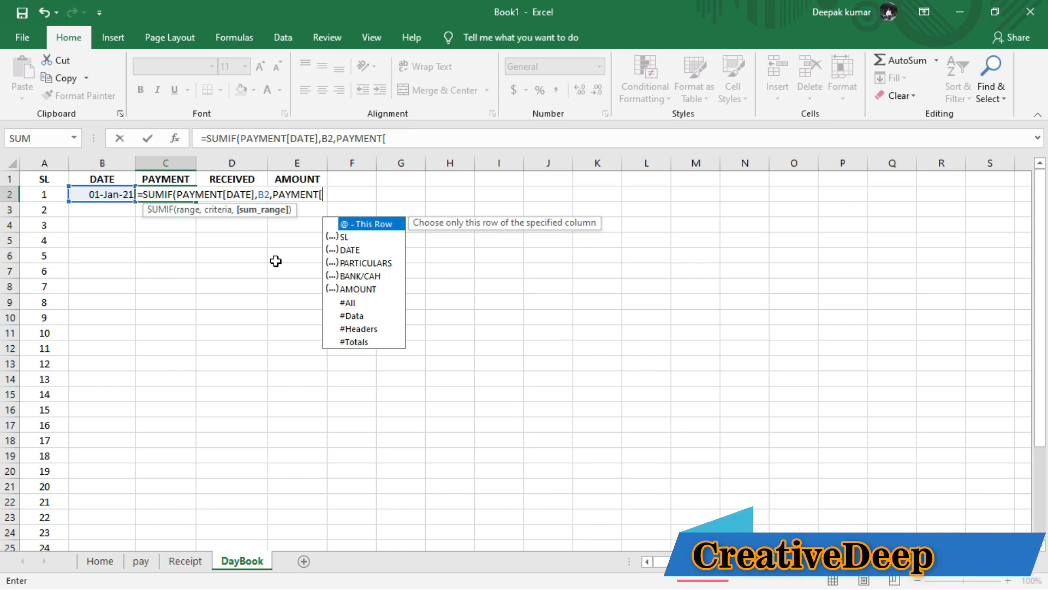
pyautogui.write('AMOU')
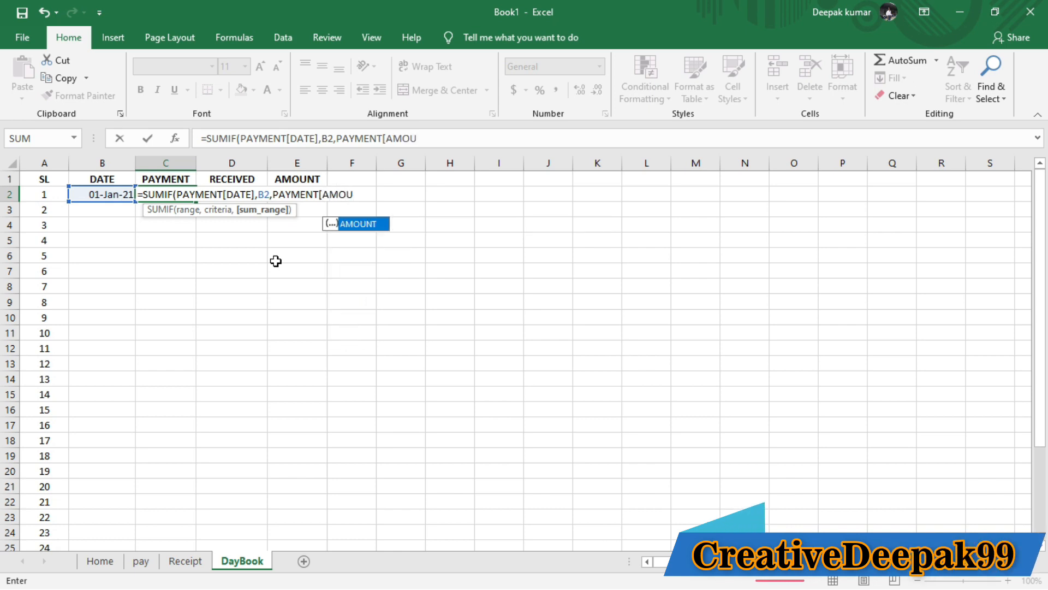
pyautogui.write('NT')
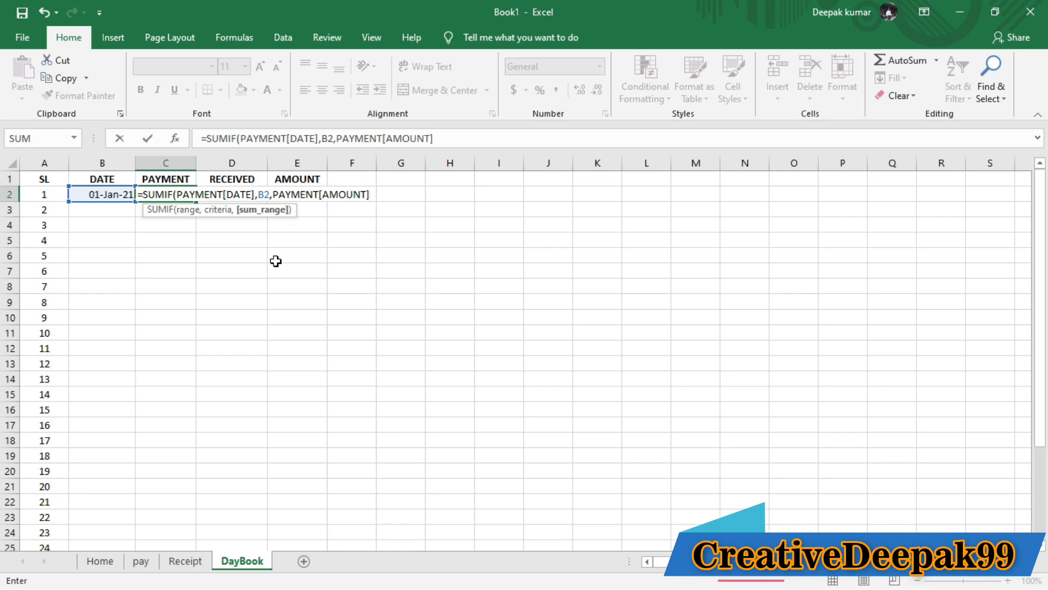
pyautogui.write('])')
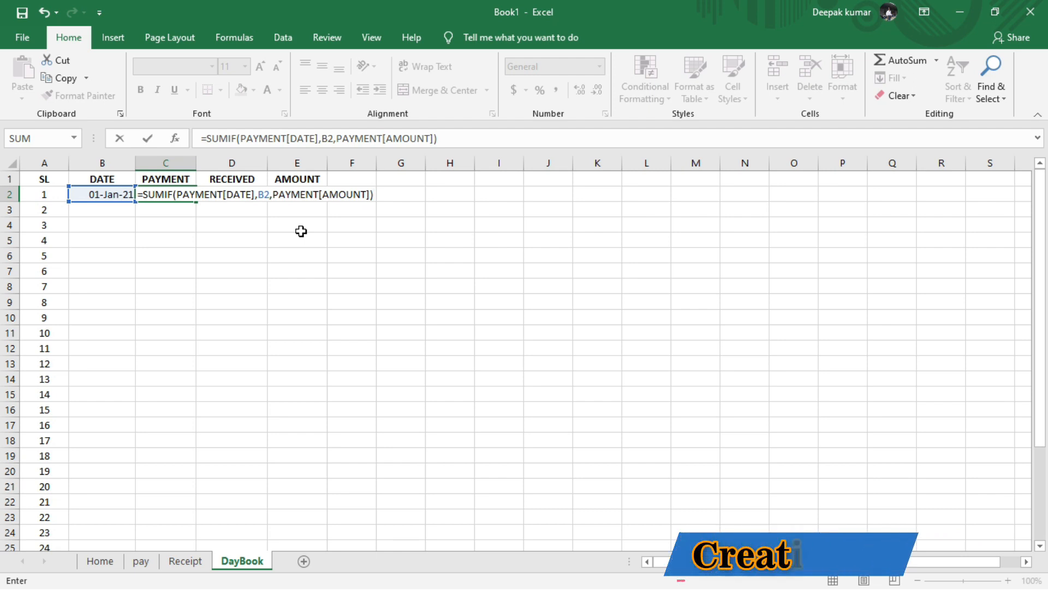
pyautogui.press('Return')
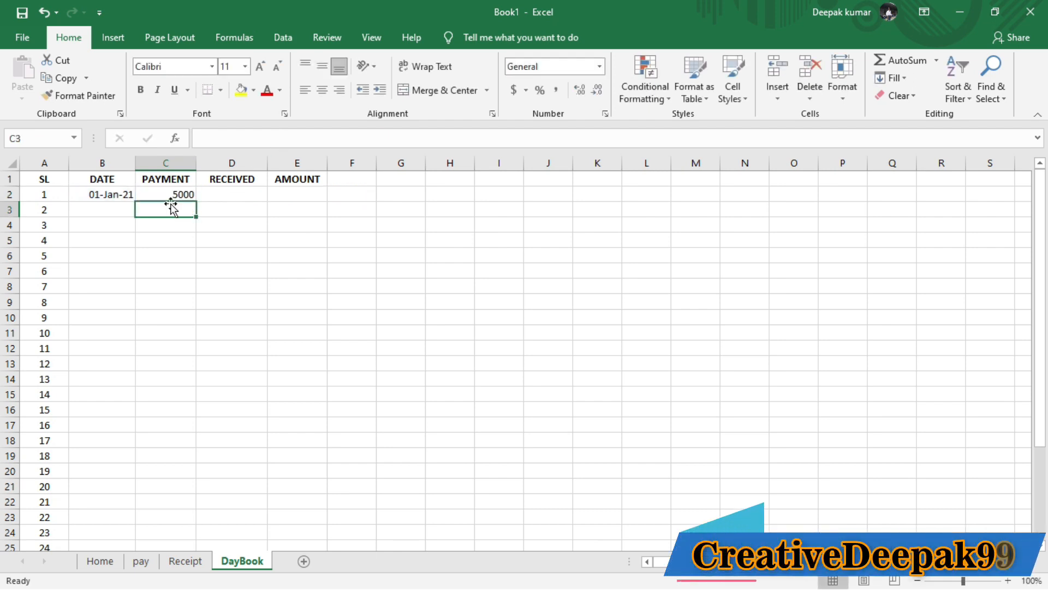
# Compare the C2 payment result with the amount recorded on the pay sheet, returning to the DayBook sheet
pyautogui.click(159, 197)
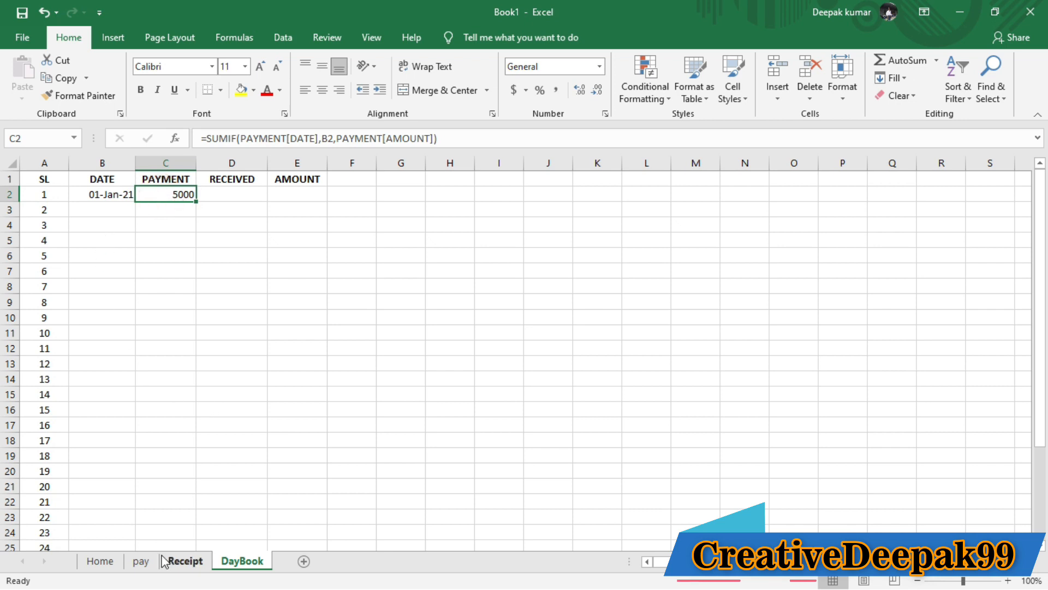
pyautogui.click(140, 561)
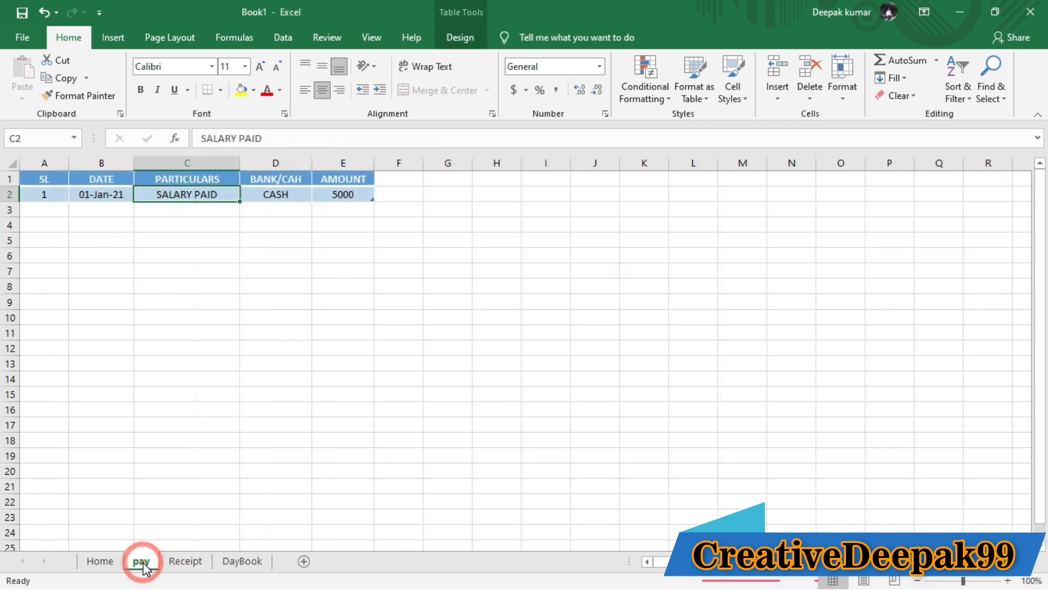
pyautogui.click(354, 197)
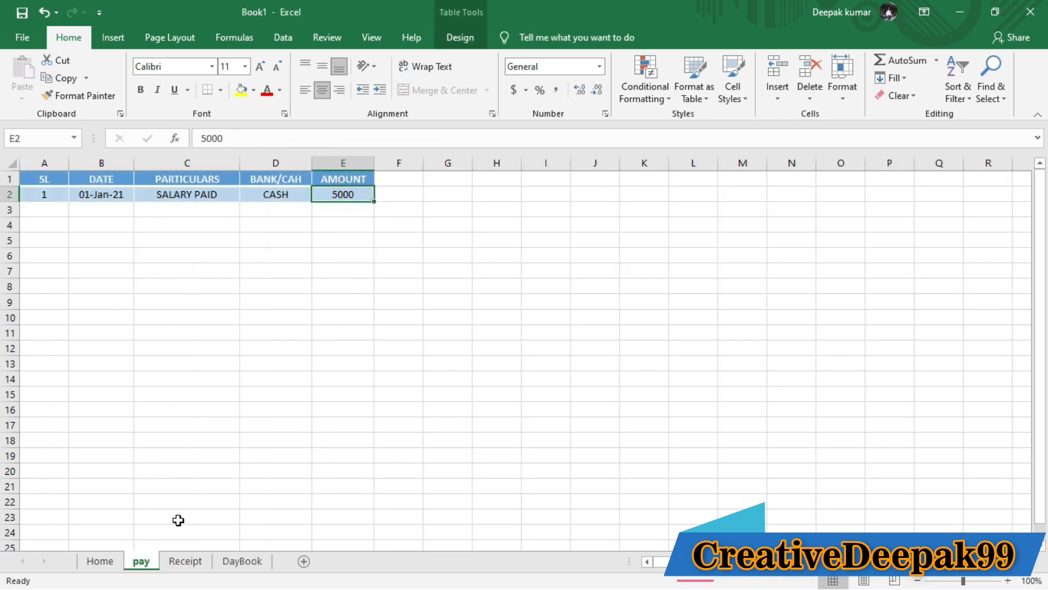
pyautogui.click(240, 563)
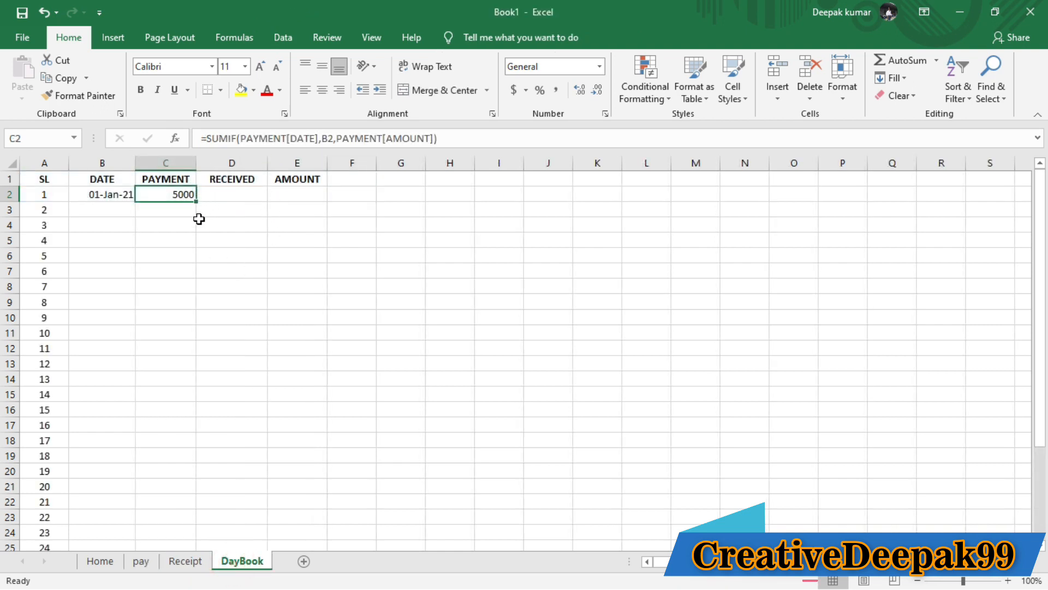
# Begin a SUMIF formula in DayBook cell D2 with RECEIVED[DATE] as the range and B2 as the criteria
pyautogui.click(220, 200)
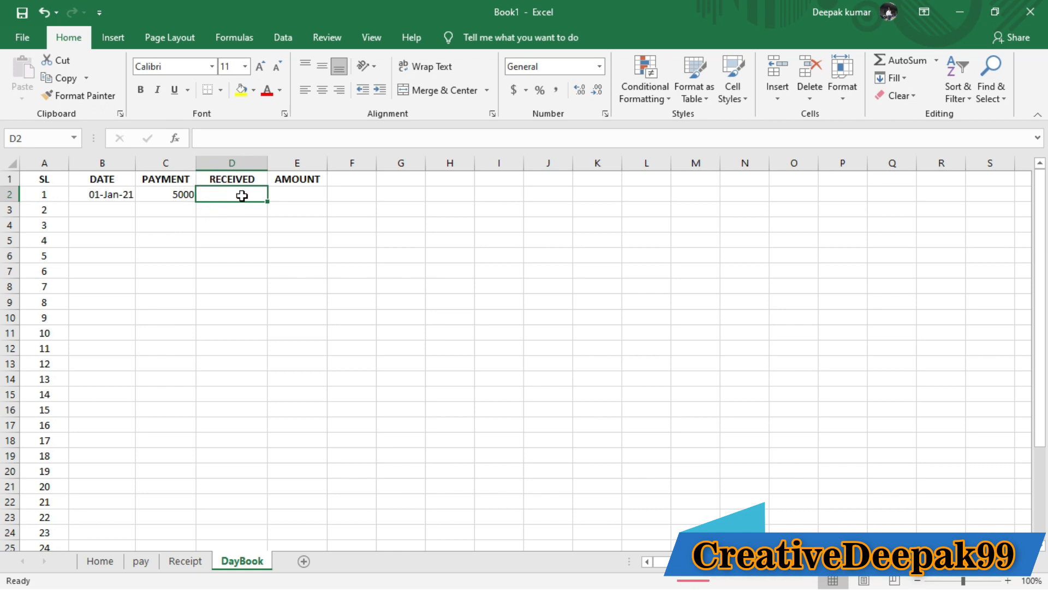
pyautogui.write('=S')
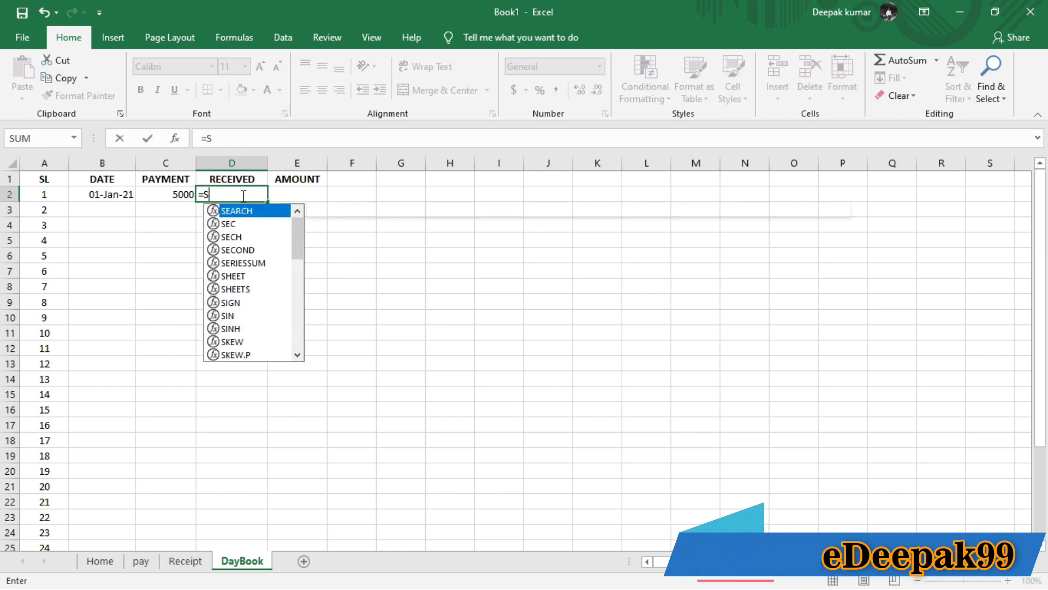
pyautogui.write('UMIF')
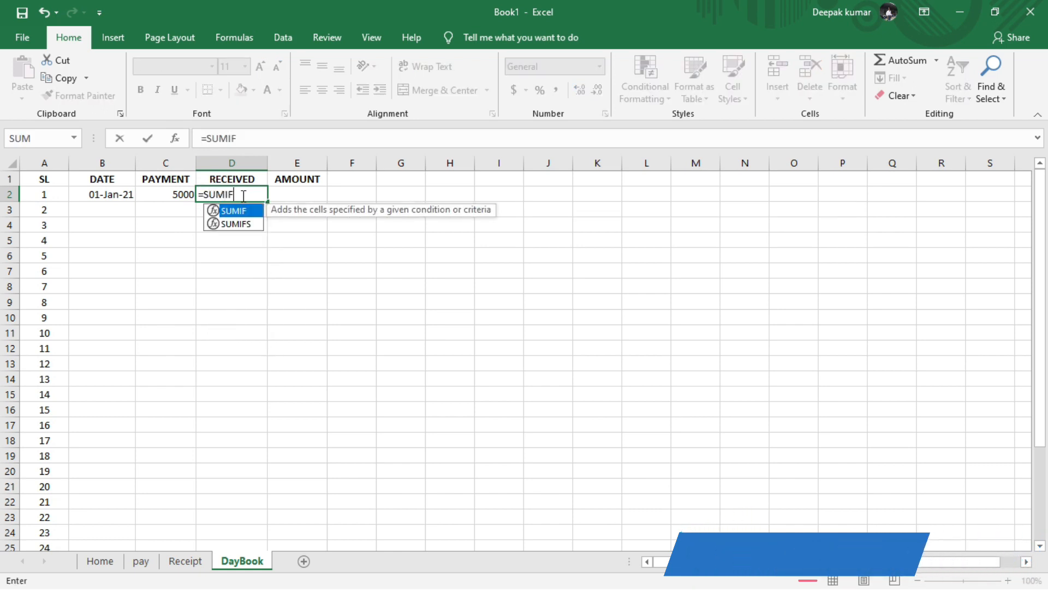
pyautogui.write('(')
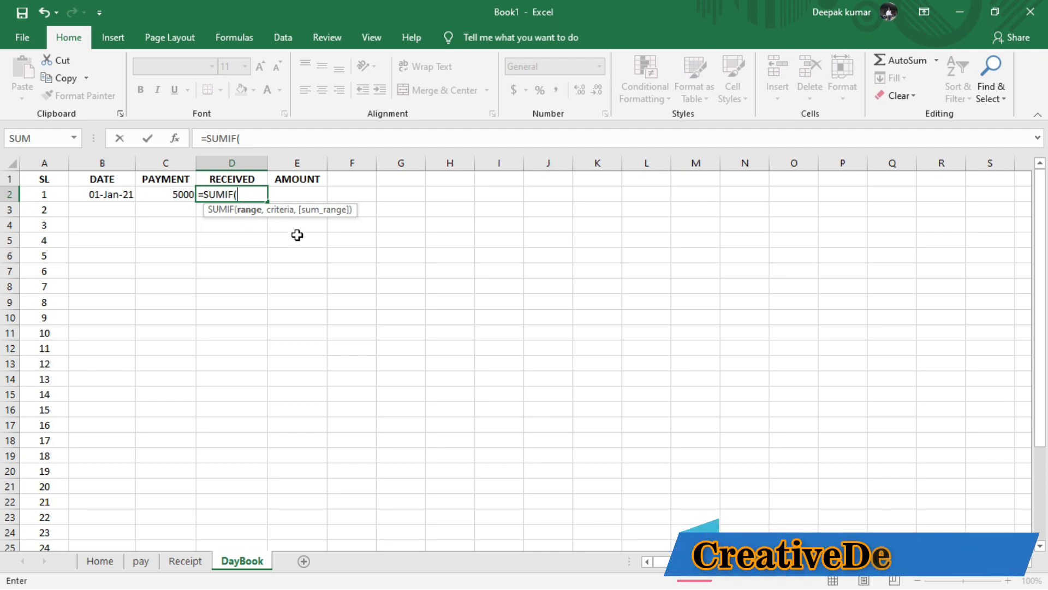
pyautogui.write('RE')
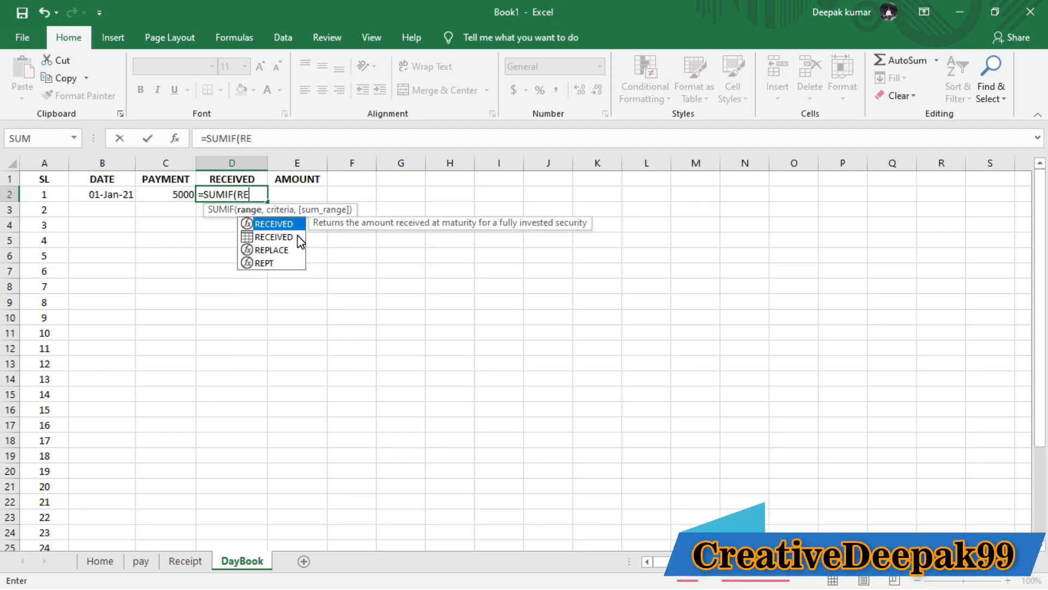
pyautogui.write('CE')
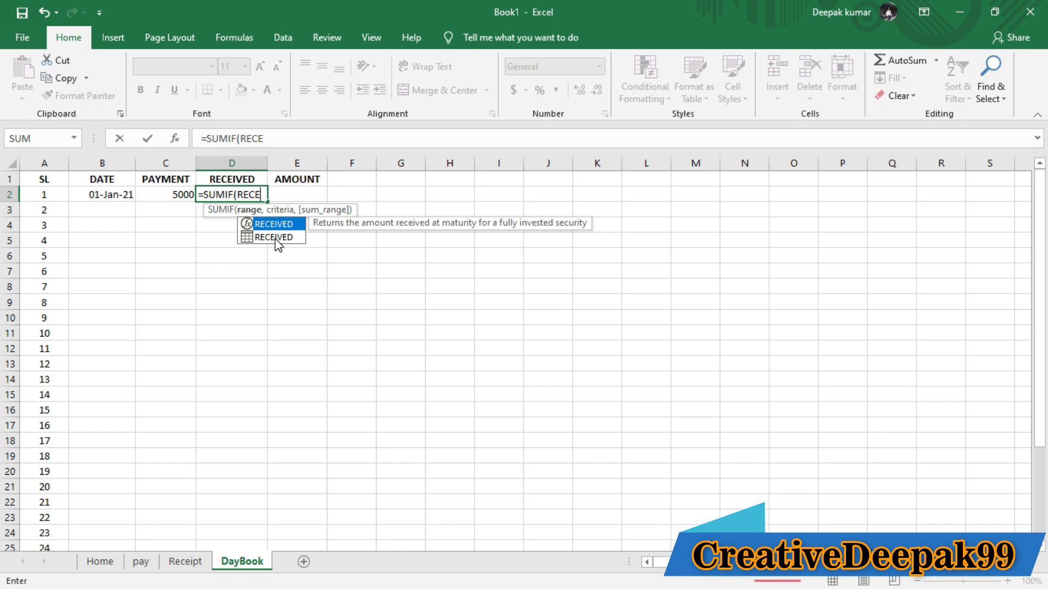
pyautogui.click(276, 239)
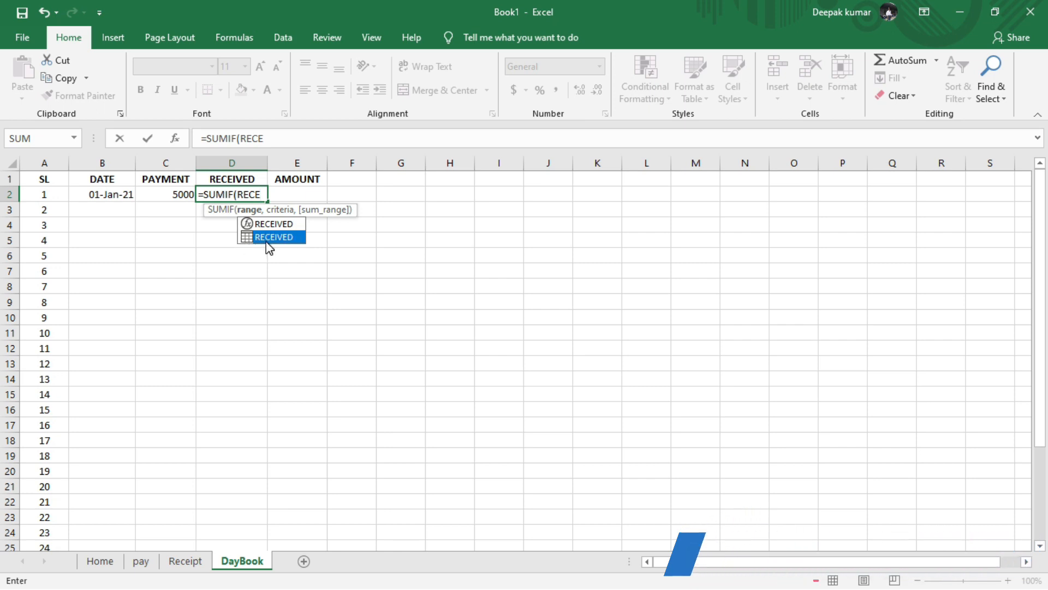
pyautogui.doubleClick(273, 237)
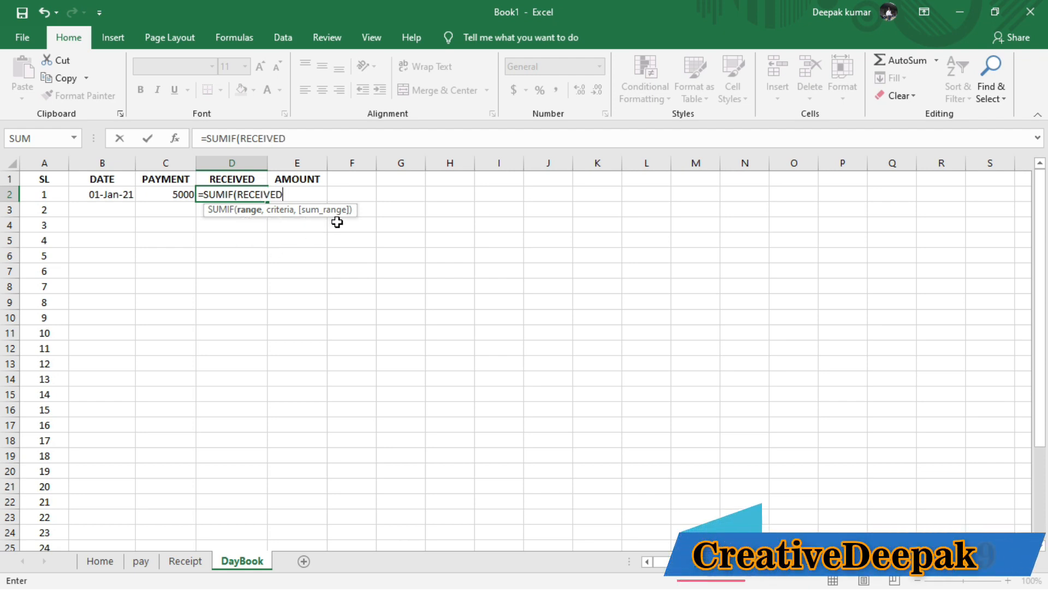
pyautogui.write('[DATE')
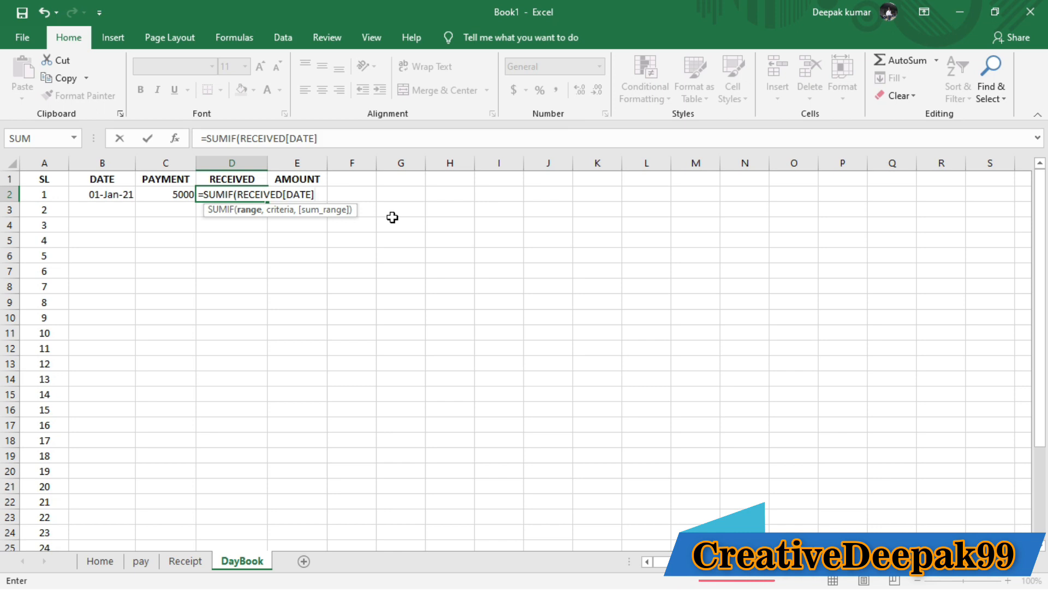
pyautogui.write('],B2')
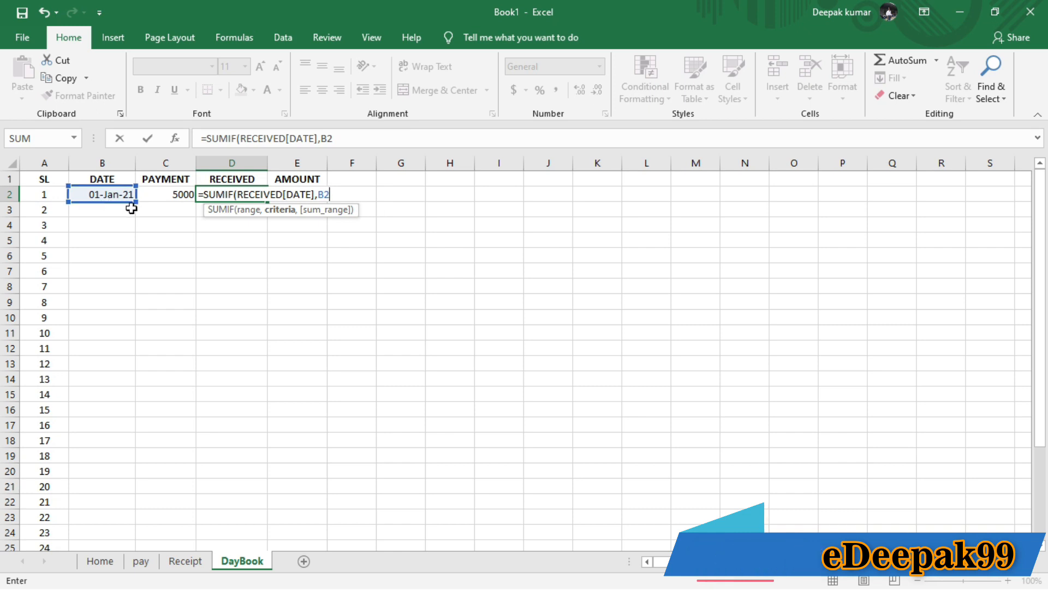
# Complete the D2 formula with RECEIVED[AMOUNT] as the sum range, giving =SUMIF(RECEIVED[DATE],B2,RECEIVED[AMOUNT])
pyautogui.write(',')
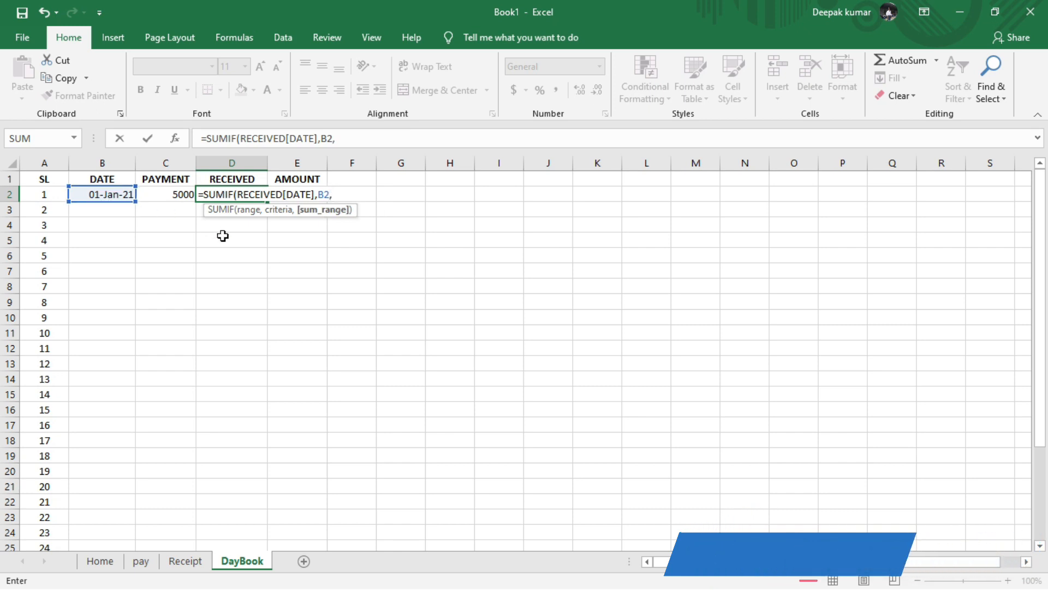
pyautogui.write('RECE')
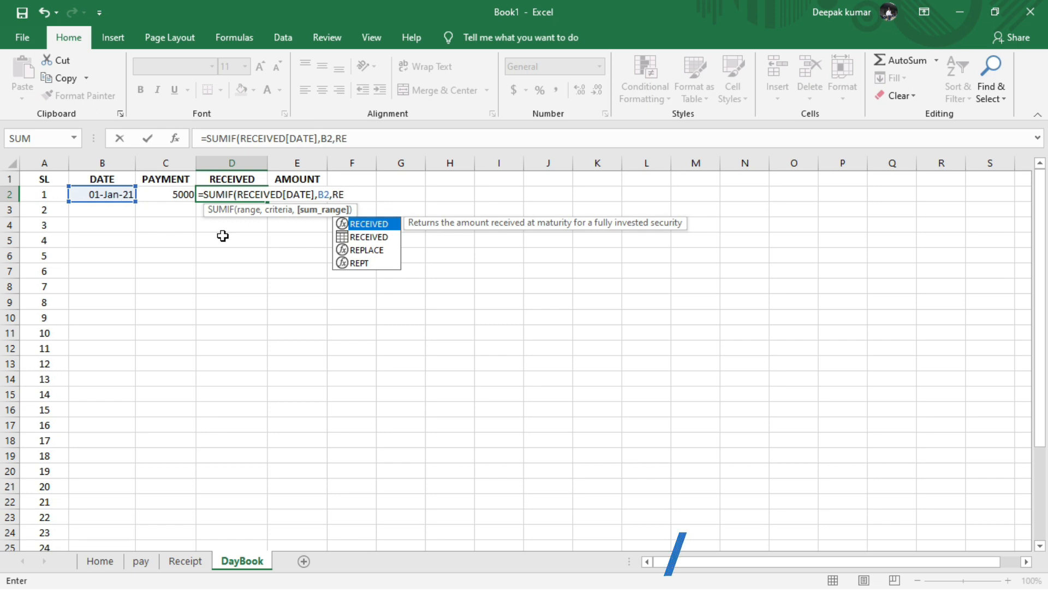
pyautogui.press('Down')
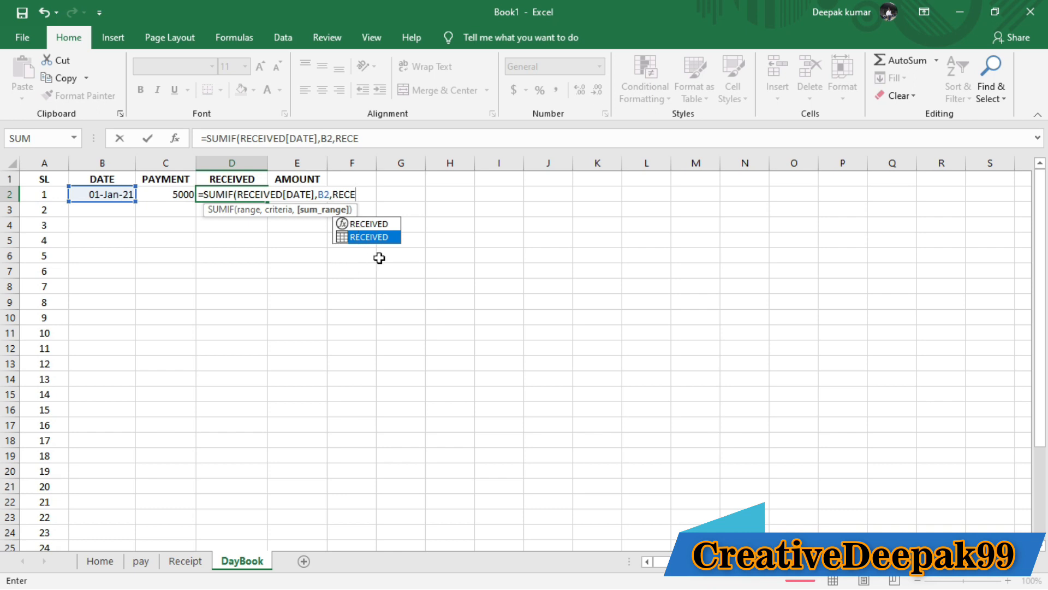
pyautogui.press('Tab')
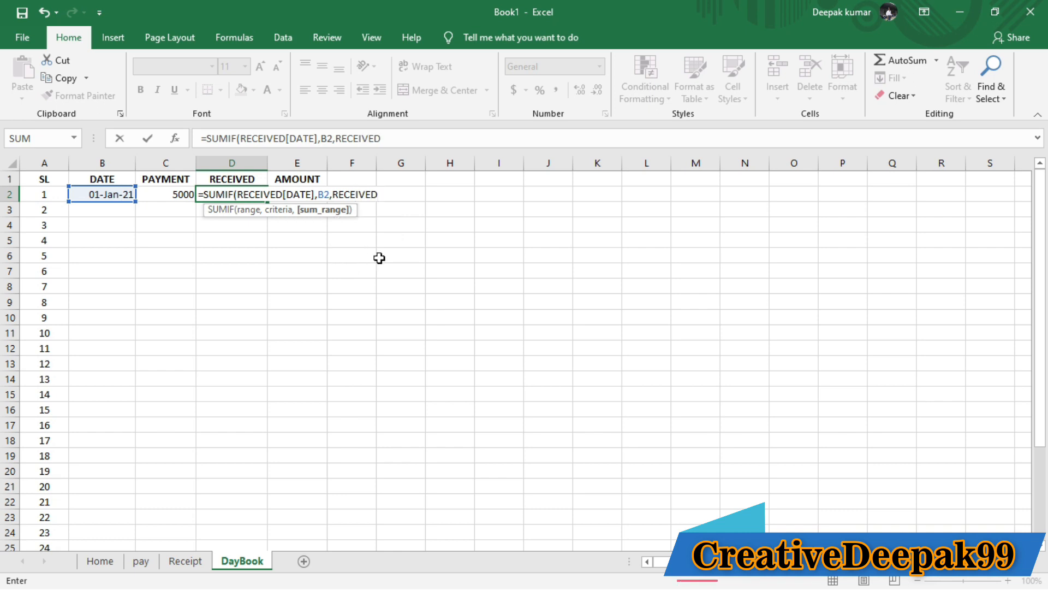
pyautogui.write('[')
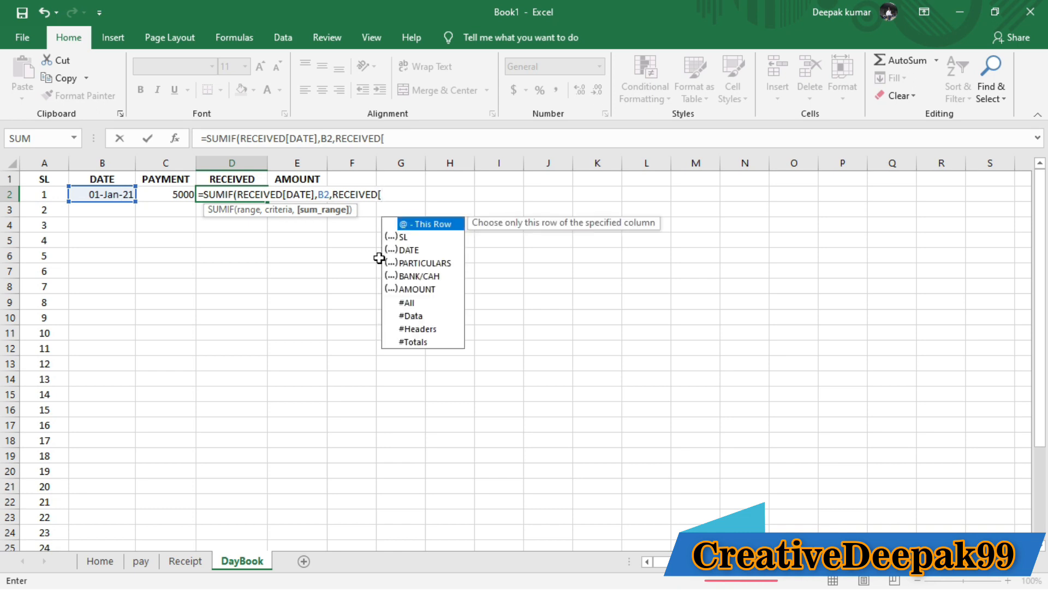
pyautogui.write('A')
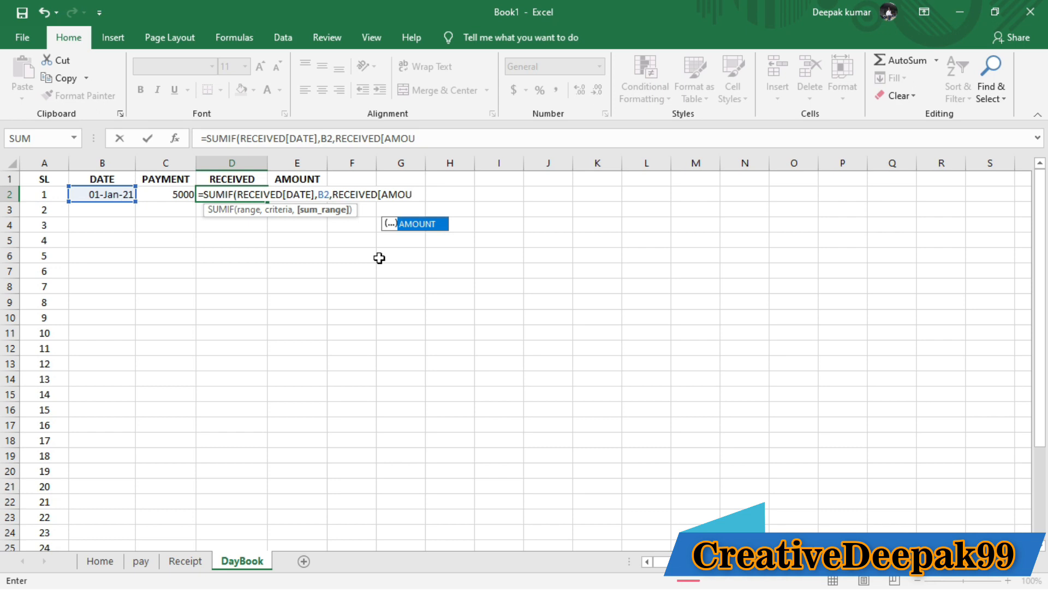
pyautogui.write('MOU')
pyautogui.press('Tab')
pyautogui.write(']')
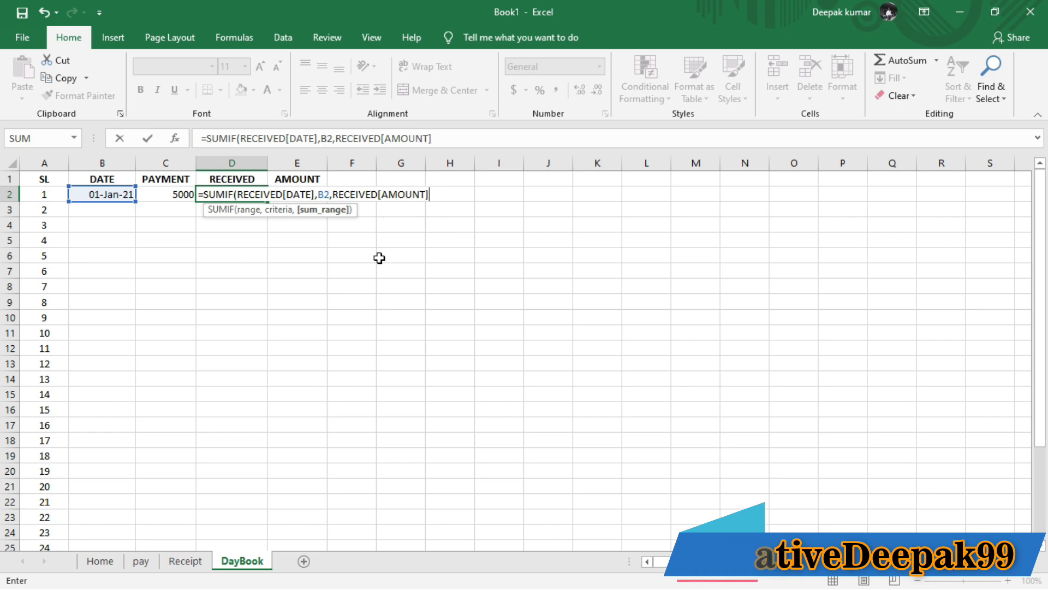
pyautogui.write(')')
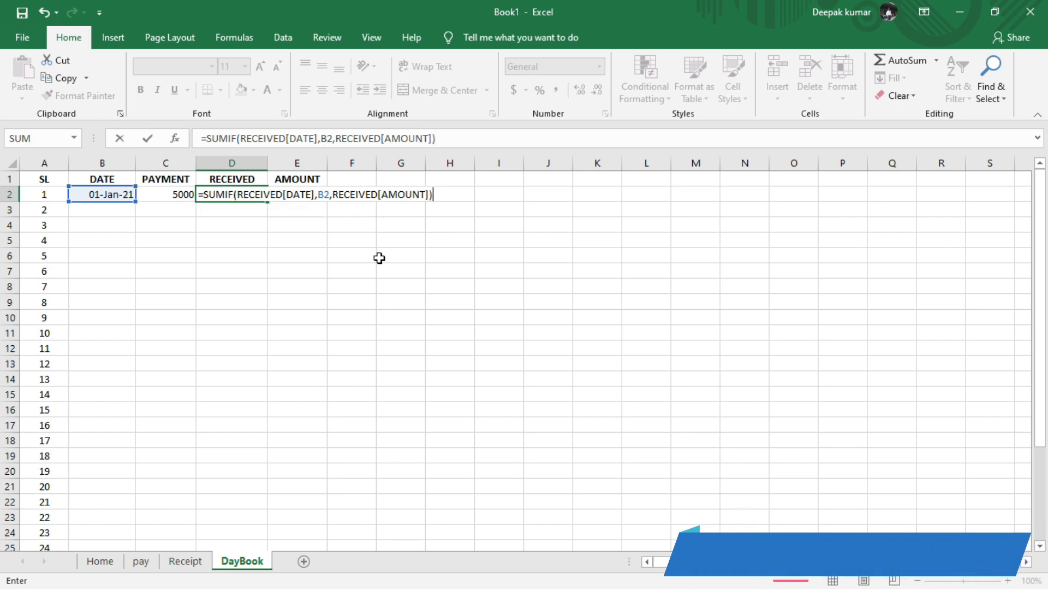
pyautogui.press('Return')
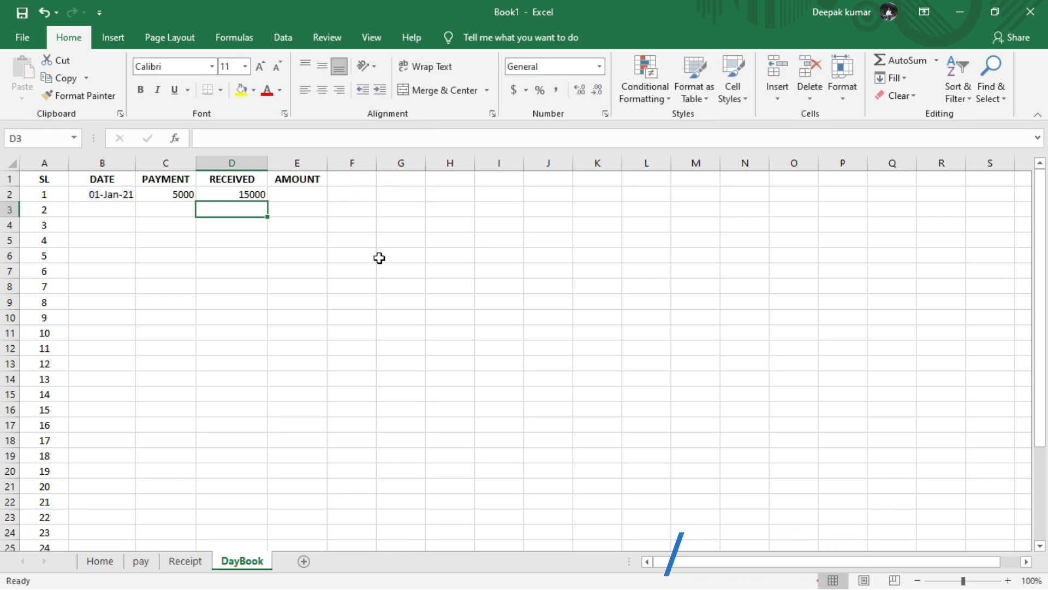
# Check the D2 receipt total against the amount recorded on the Receipt sheet, returning to the DayBook sheet
pyautogui.click(185, 563)
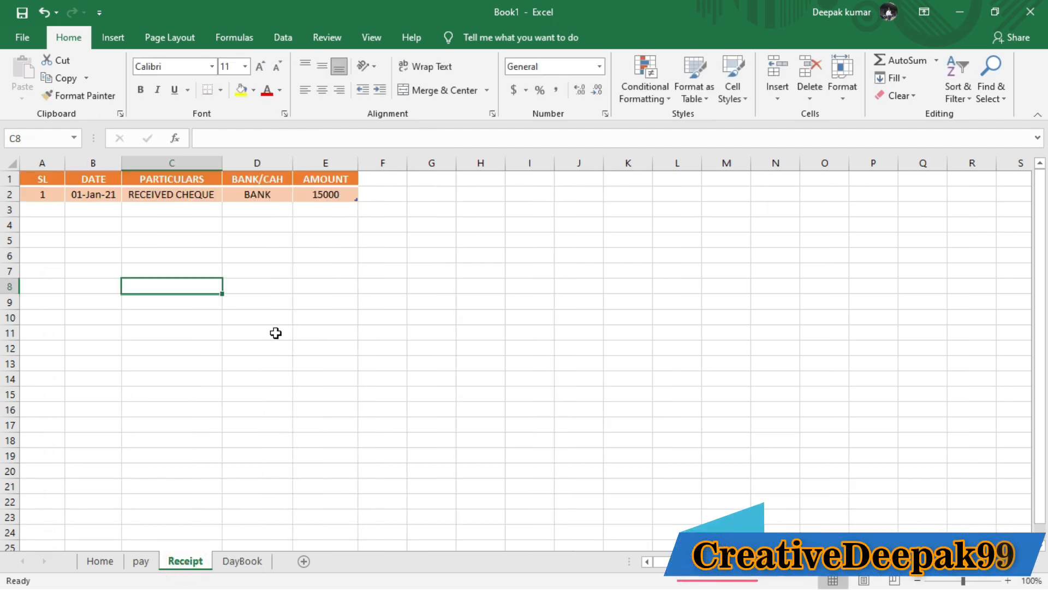
pyautogui.click(326, 195)
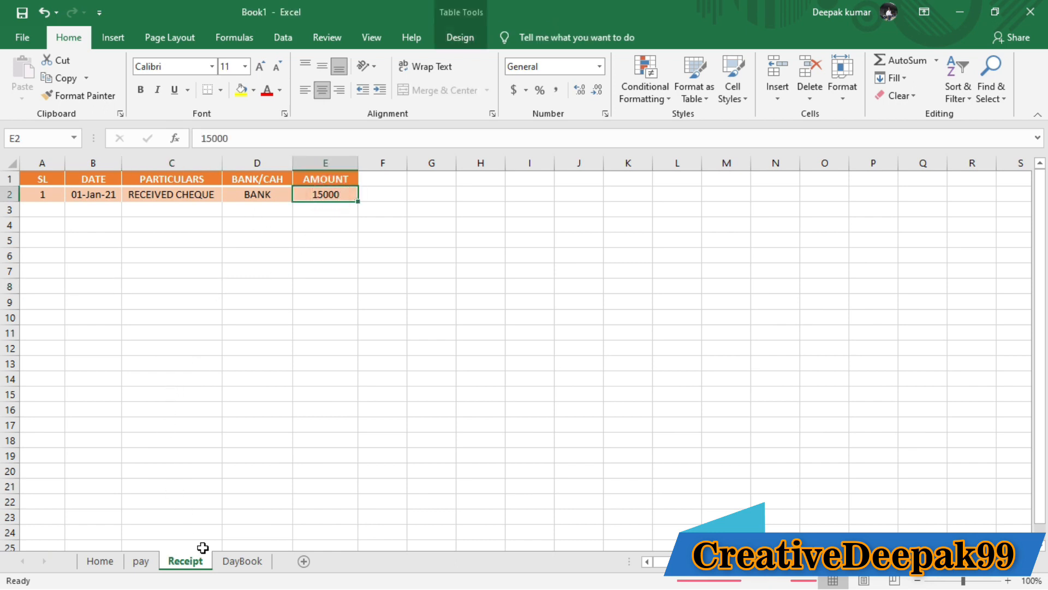
pyautogui.click(240, 563)
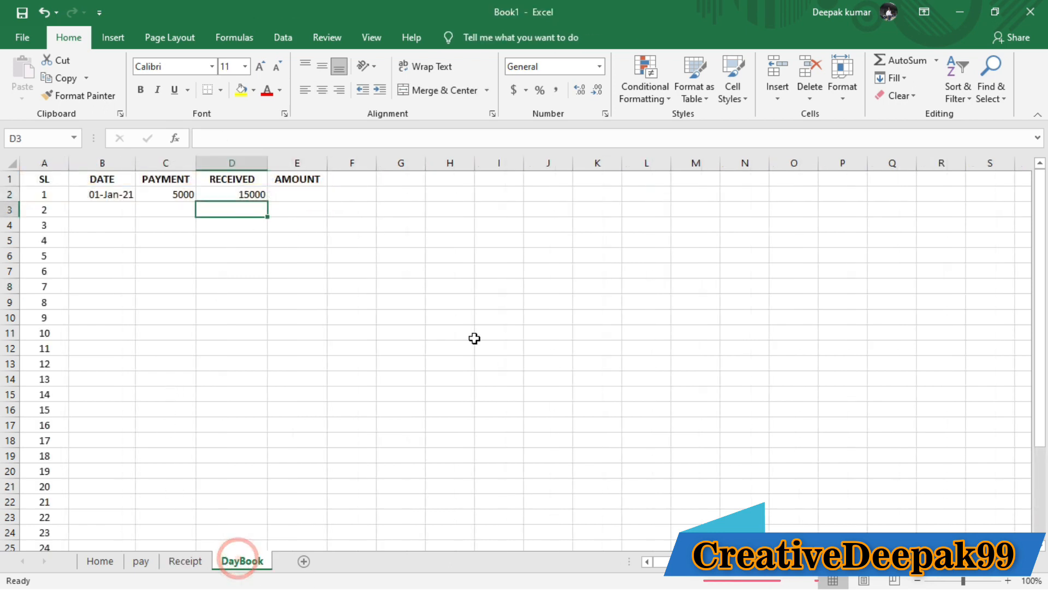
# Review the SUMIF formula behind the PAYMENT value in cell C2 of DayBook
pyautogui.click(289, 196)
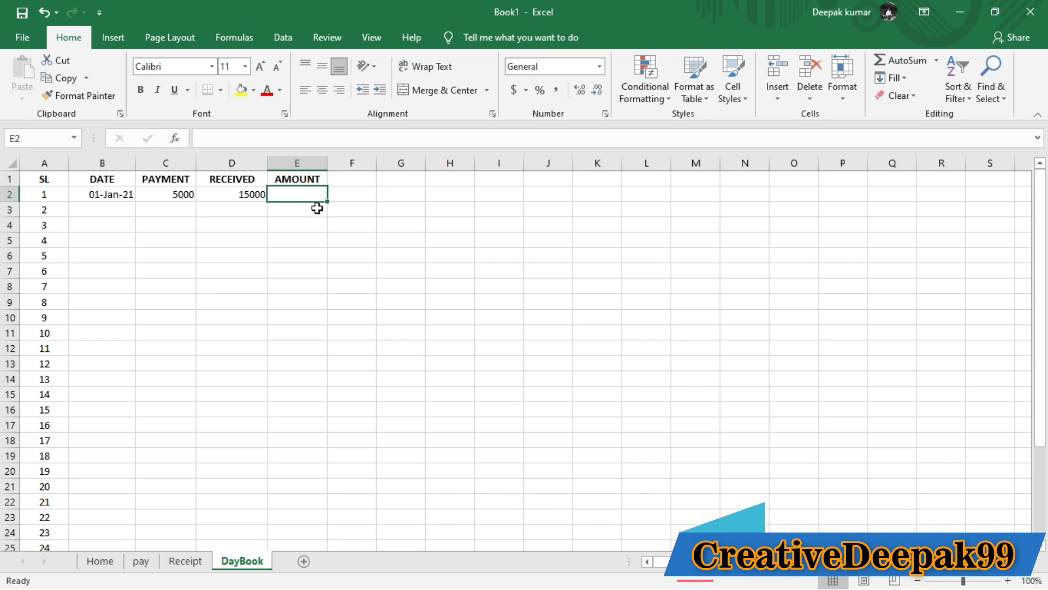
pyautogui.click(176, 194)
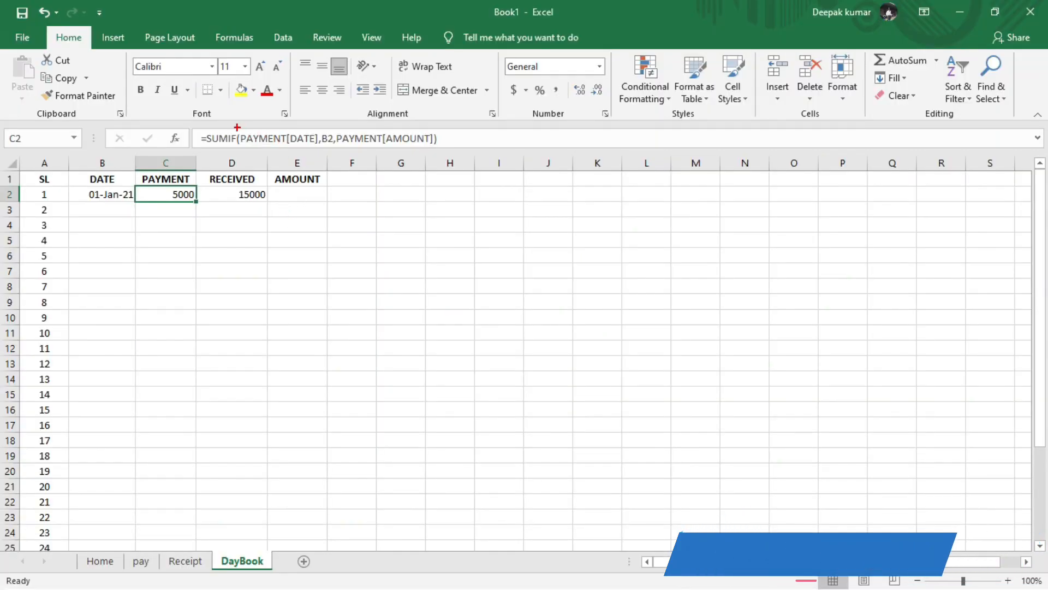
pyautogui.moveTo(190, 117)
pyautogui.mouseDown()
pyautogui.moveTo(269, 169)
pyautogui.moveTo(448, 159)
pyautogui.mouseUp()
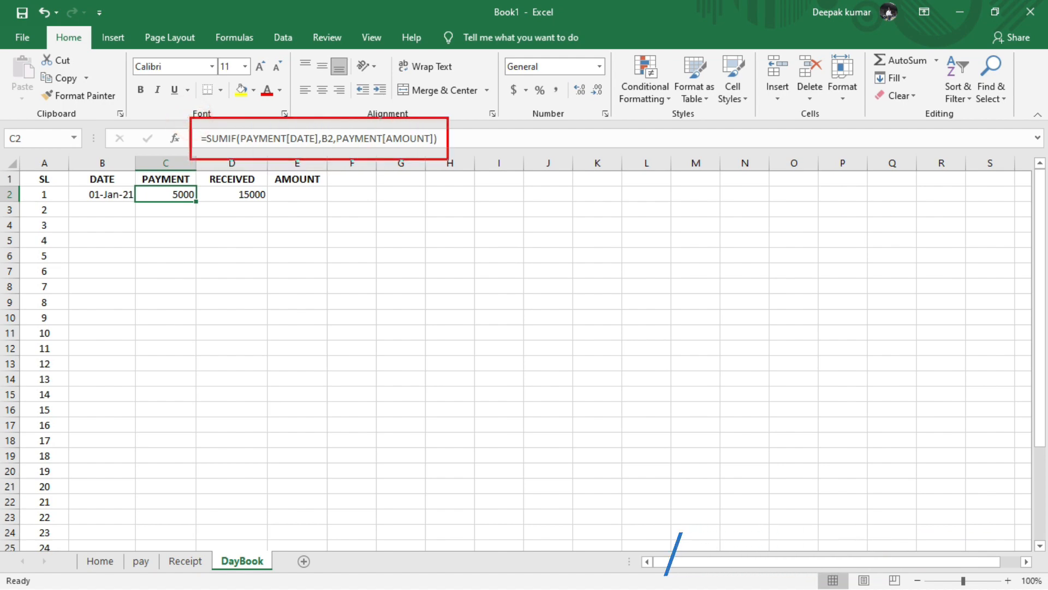
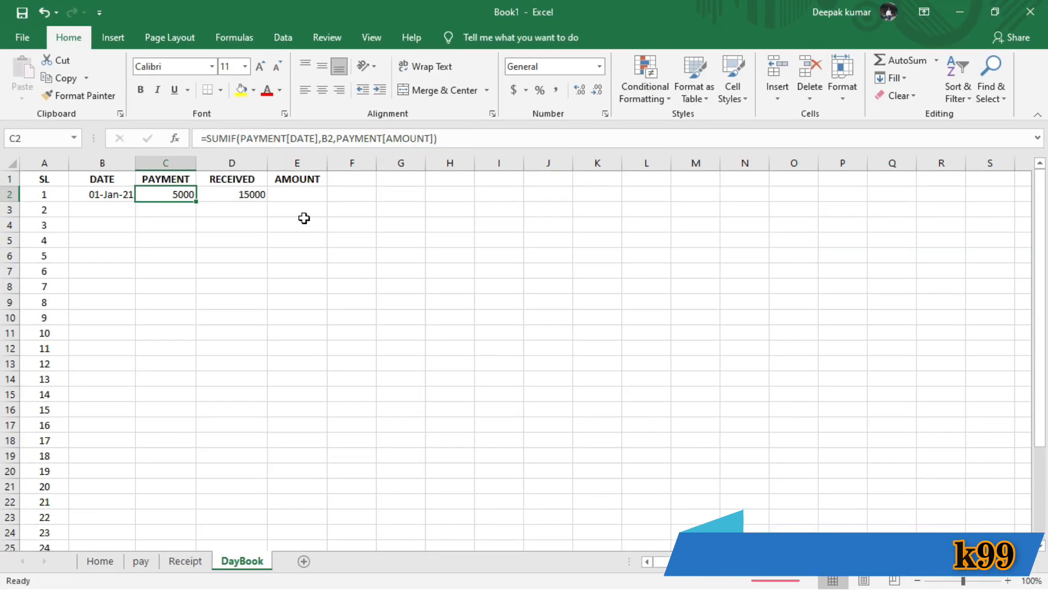
# Enter the formula =(D2-C2) in AMOUNT cell E2 to subtract the payment from the receipt, and check the entered formula
pyautogui.click(307, 182)
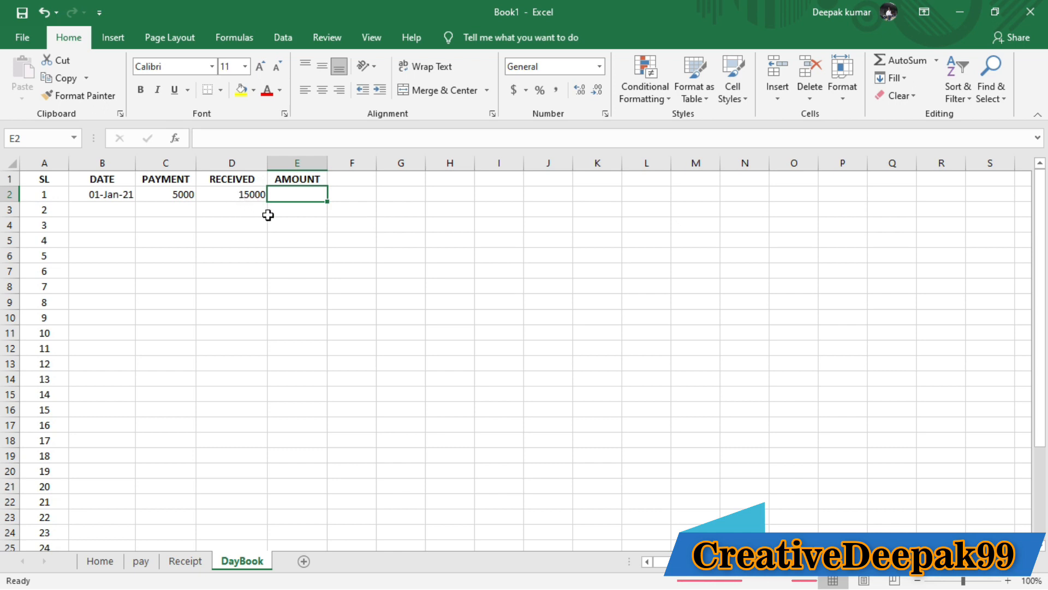
pyautogui.write('=')
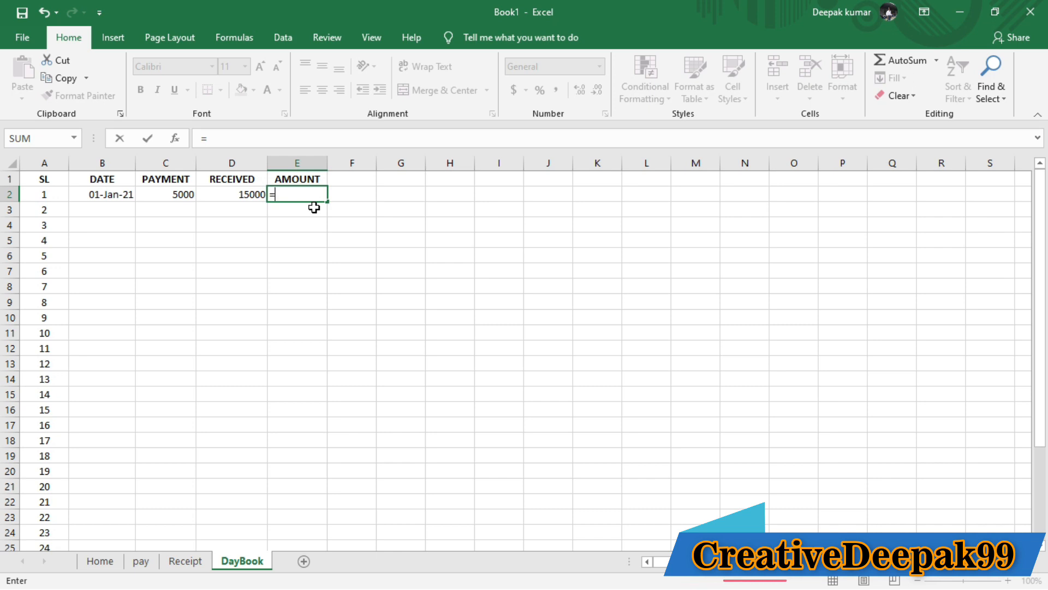
pyautogui.write('(')
pyautogui.click(247, 196)
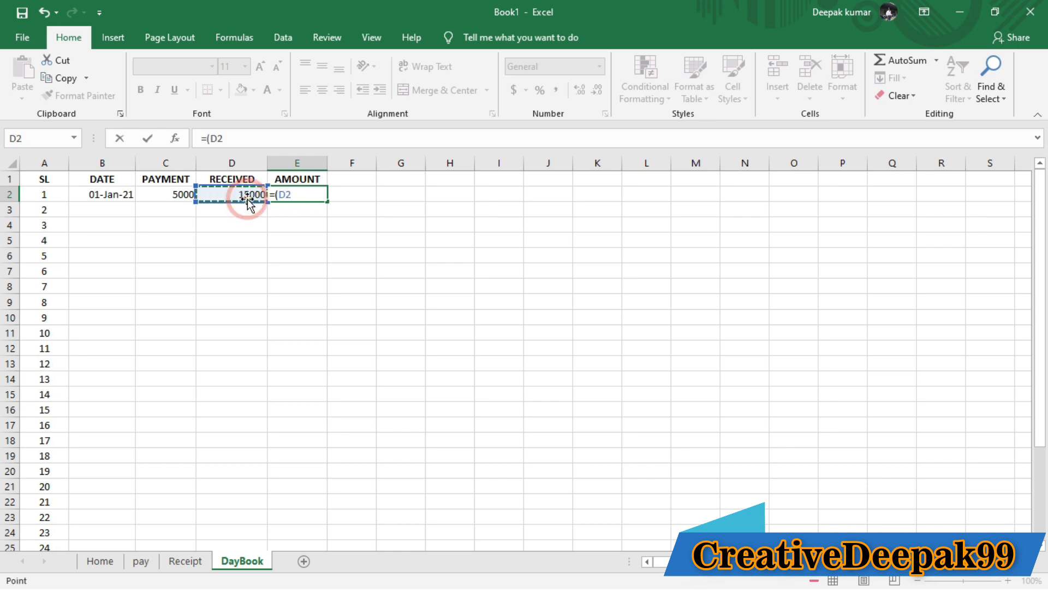
pyautogui.write('-')
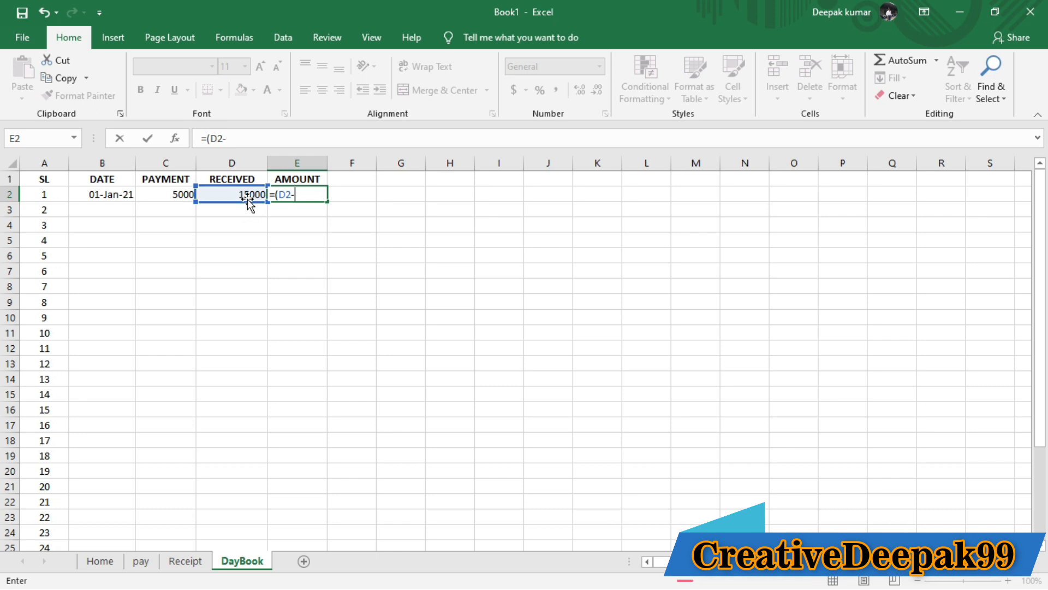
pyautogui.click(157, 197)
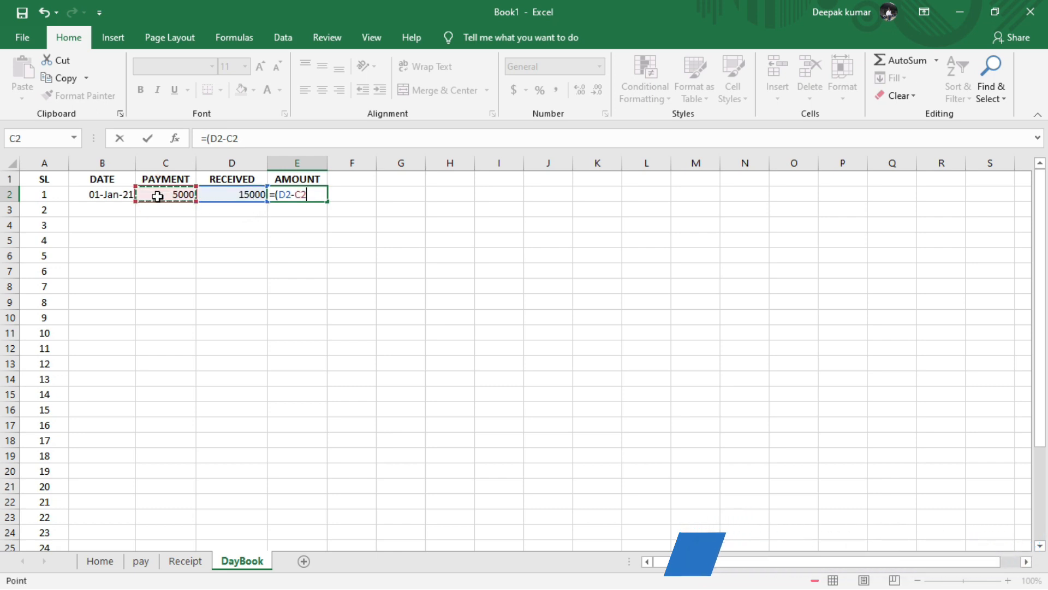
pyautogui.write(')')
pyautogui.press('Return')
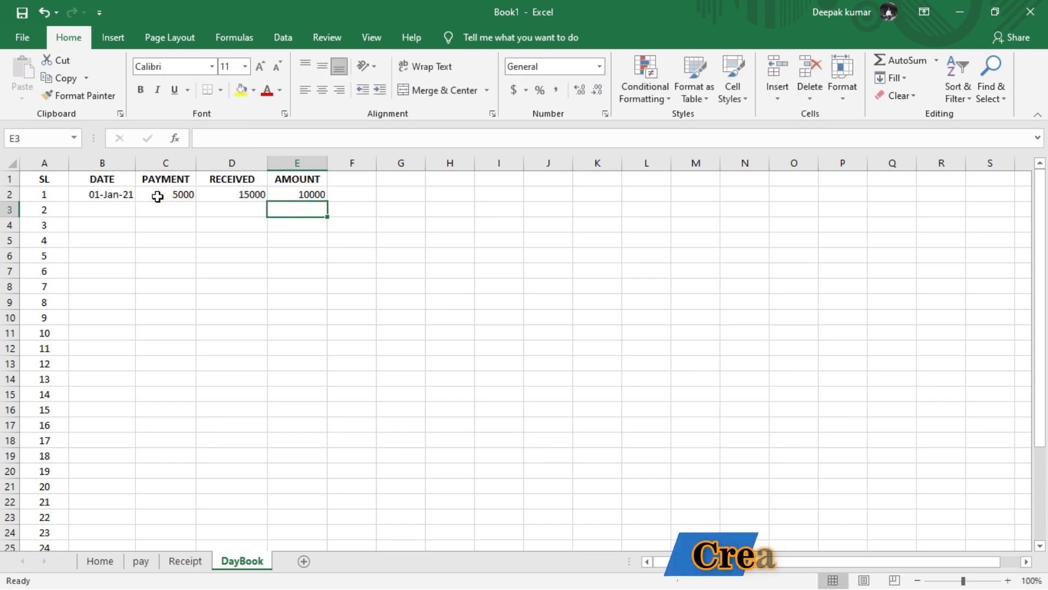
pyautogui.click(281, 194)
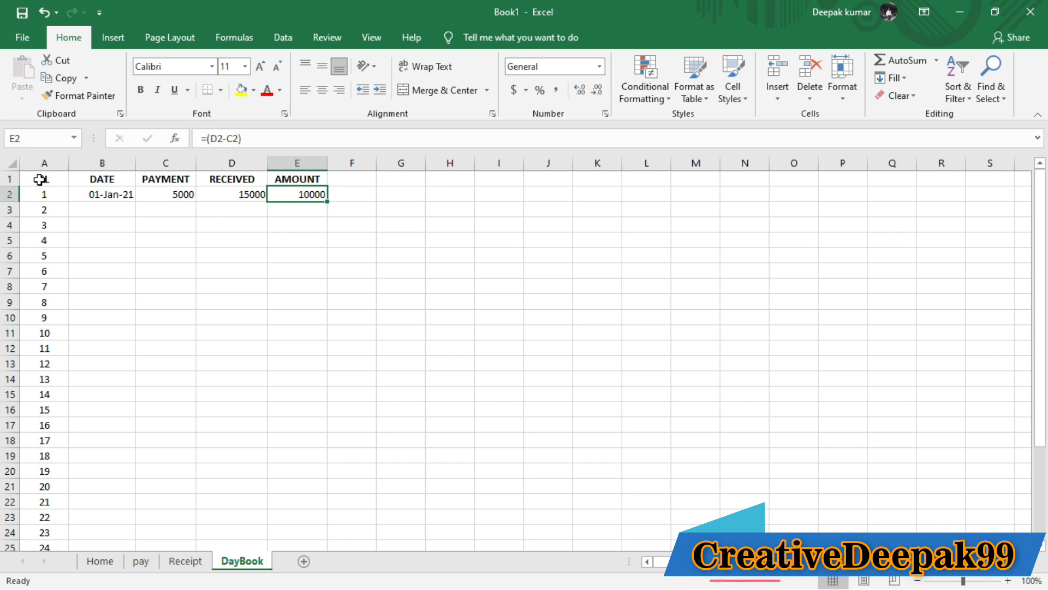
# Format DayBook range A1:E32 as a table with headers in the dark orange style and remove its header filter buttons
pyautogui.moveTo(40, 179); pyautogui.dragTo(290, 522)
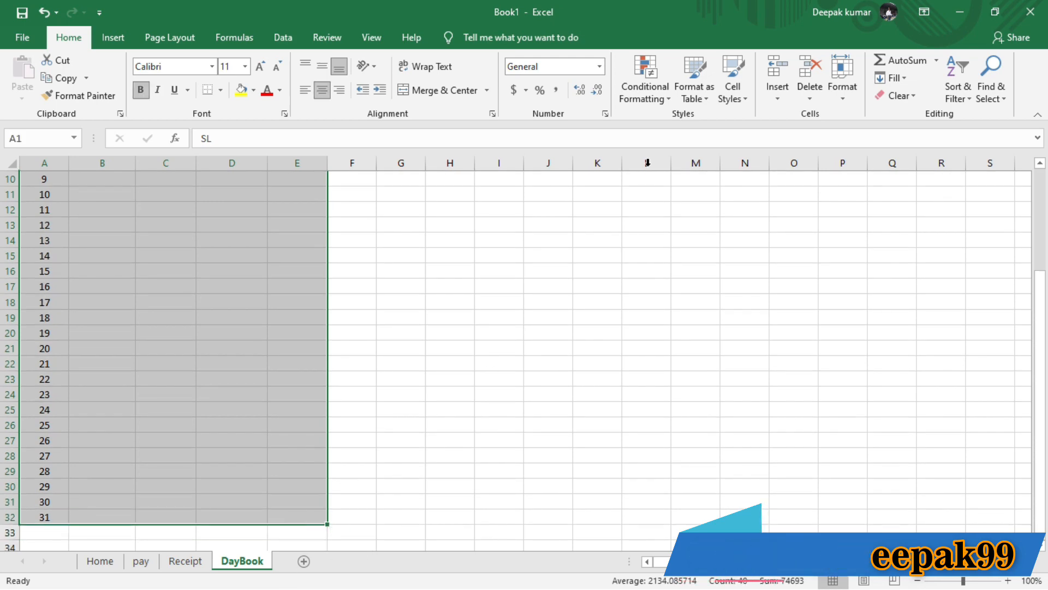
pyautogui.click(693, 102)
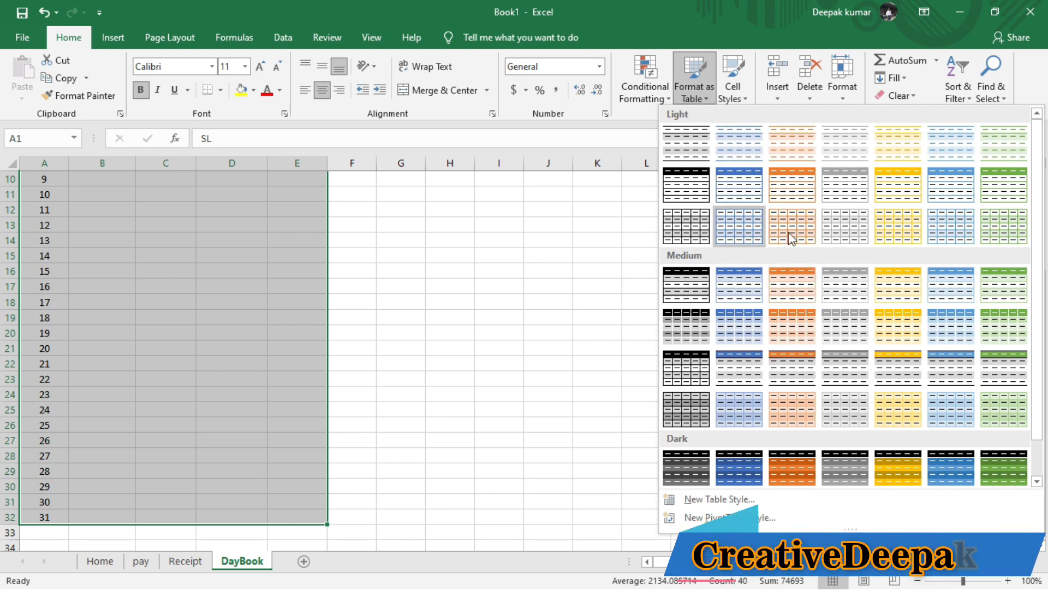
pyautogui.click(796, 468)
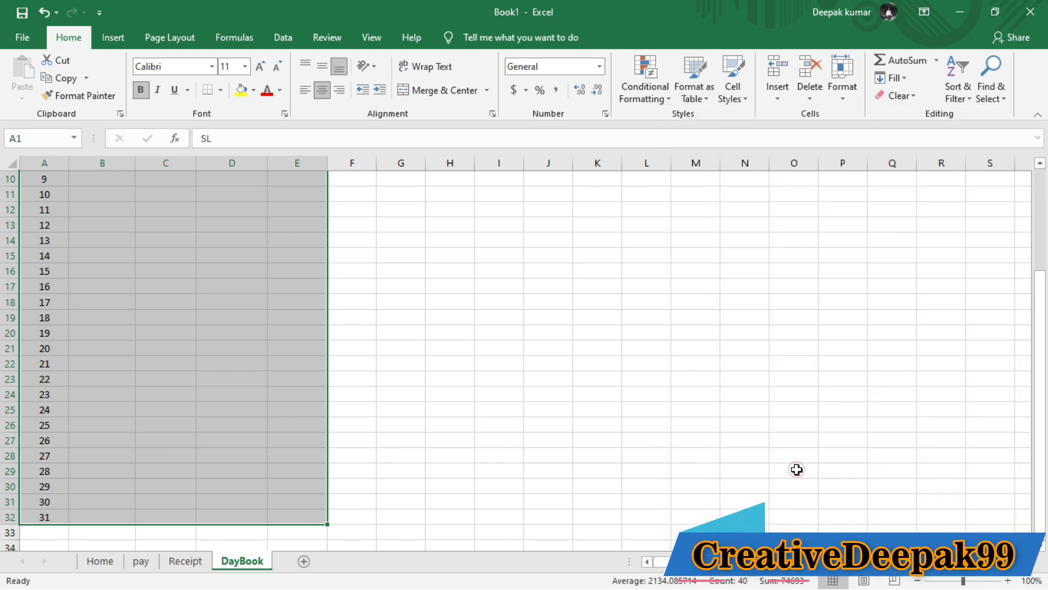
pyautogui.click(339, 364)
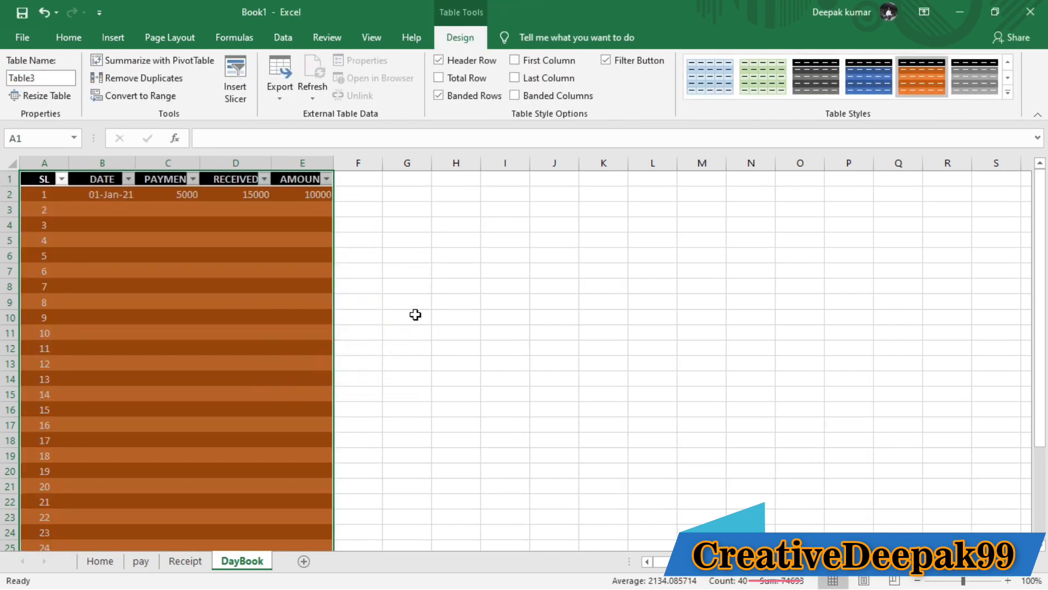
pyautogui.click(276, 35)
pyautogui.click(485, 82)
pyautogui.click(428, 237)
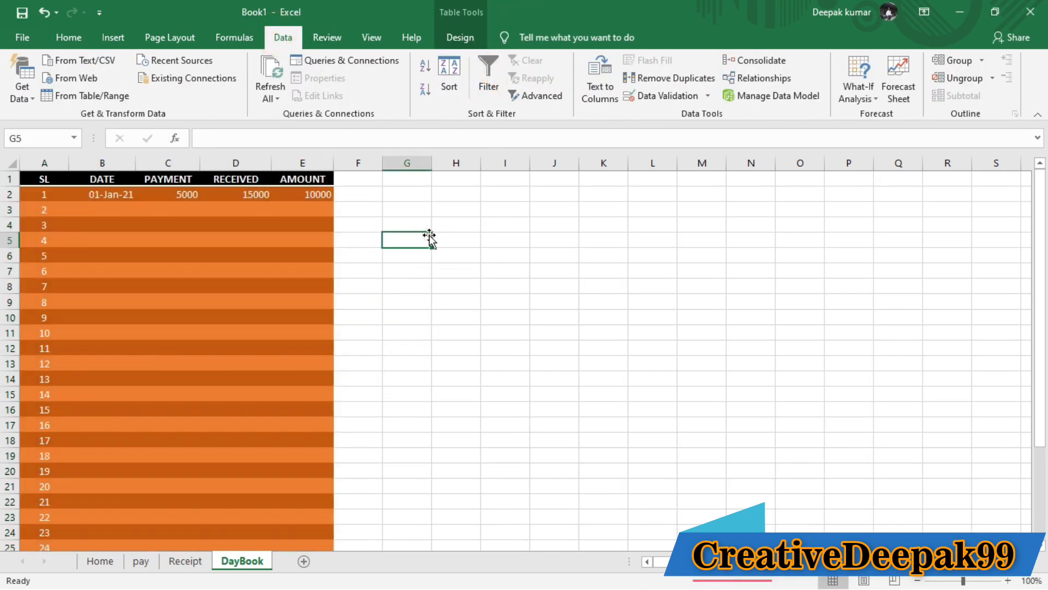
pyautogui.click(108, 207)
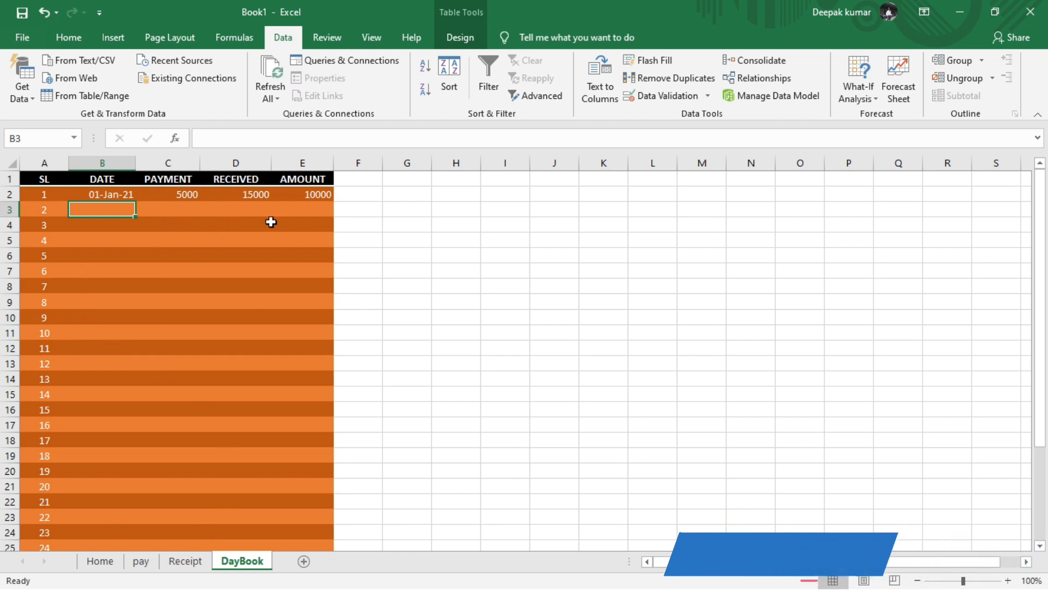
pyautogui.click(327, 212)
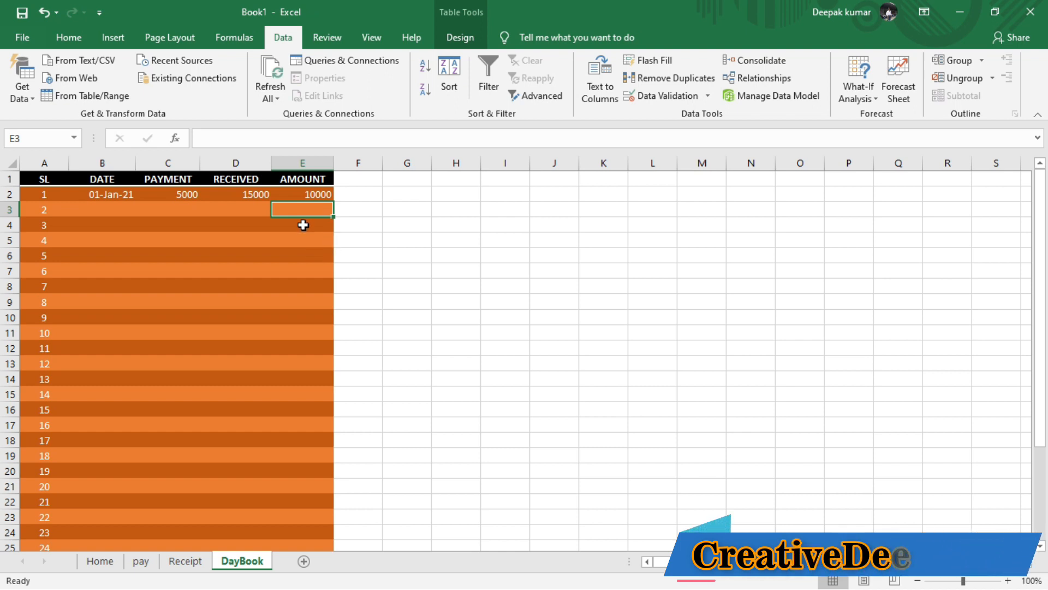
pyautogui.write('=')
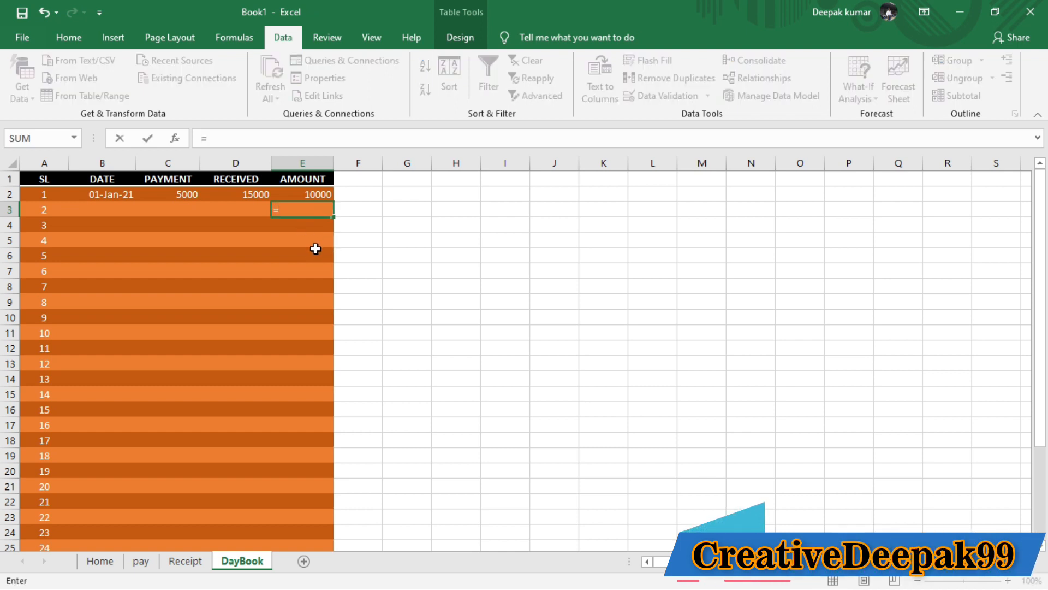
pyautogui.click(300, 195)
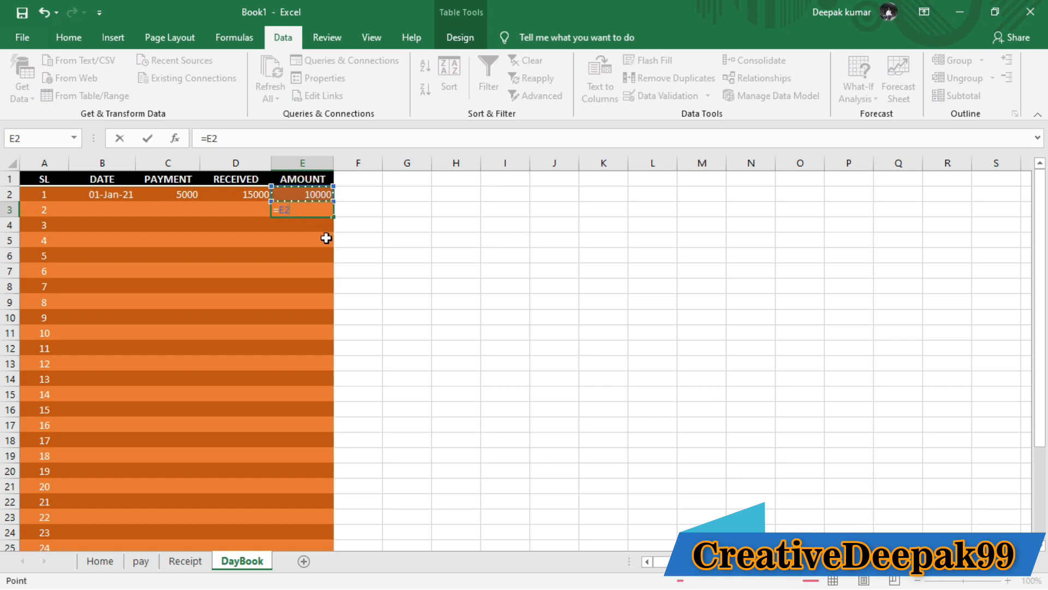
pyautogui.write('+')
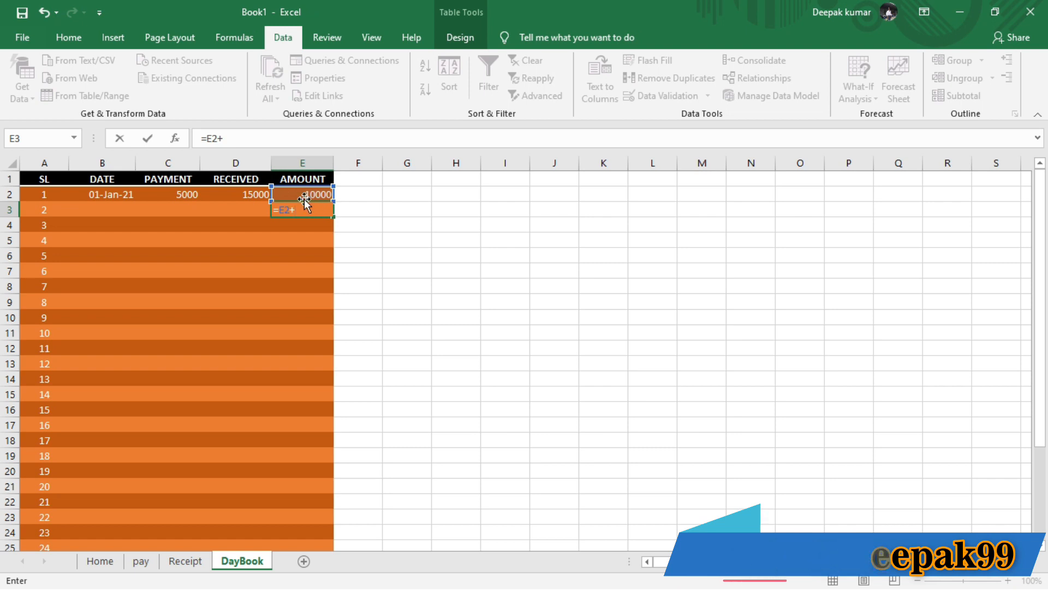
pyautogui.click(242, 211)
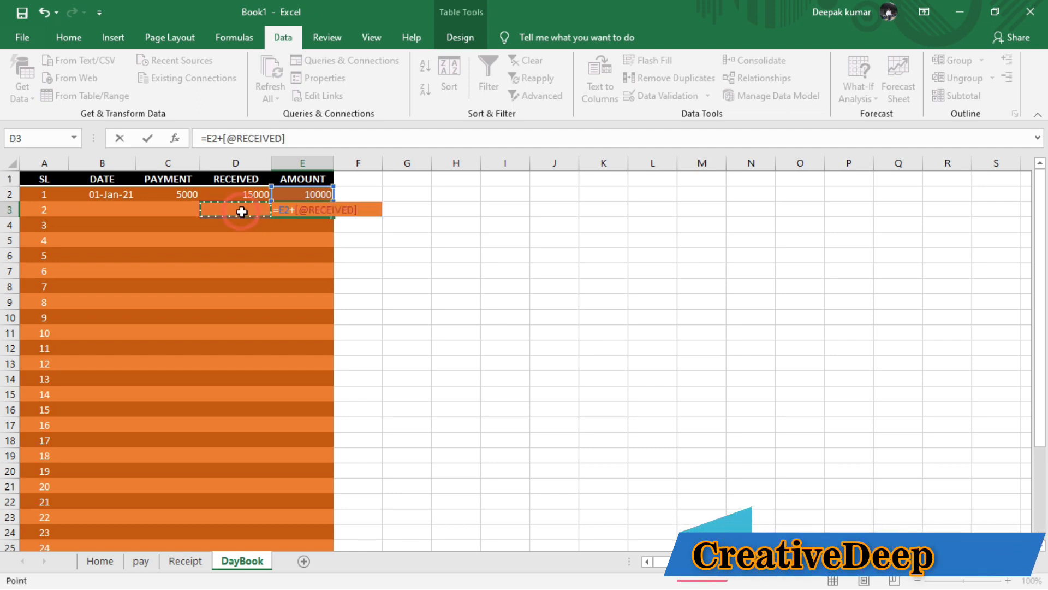
pyautogui.write('-')
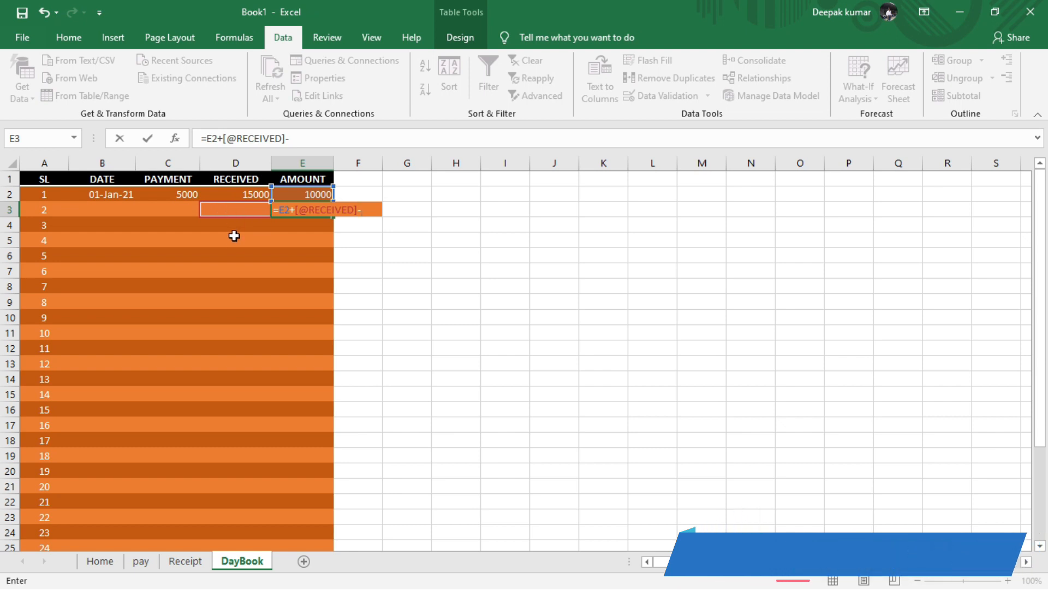
pyautogui.click(176, 210)
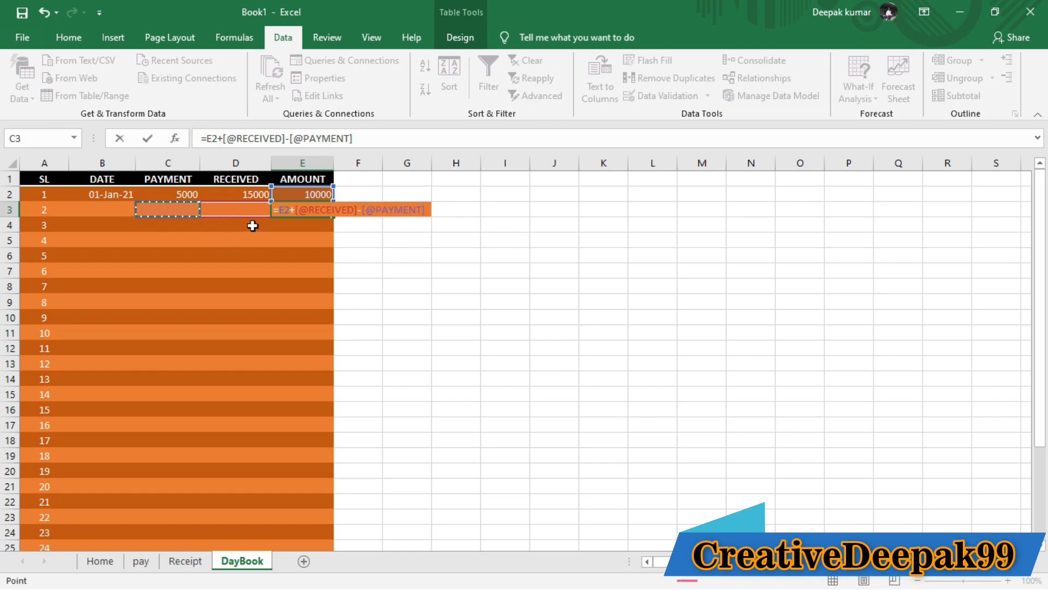
pyautogui.press('Return')
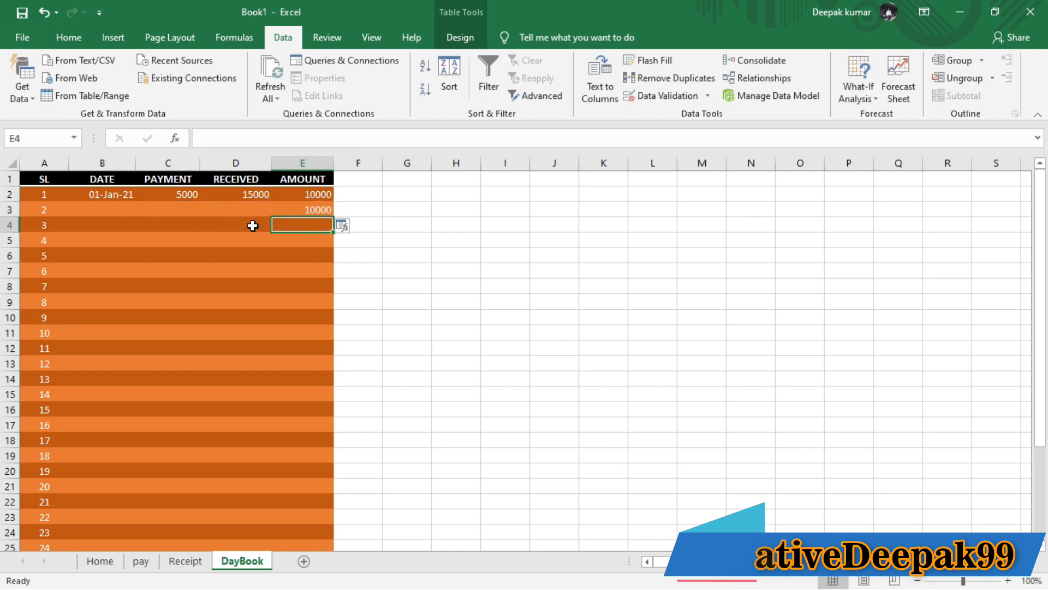
pyautogui.click(302, 212)
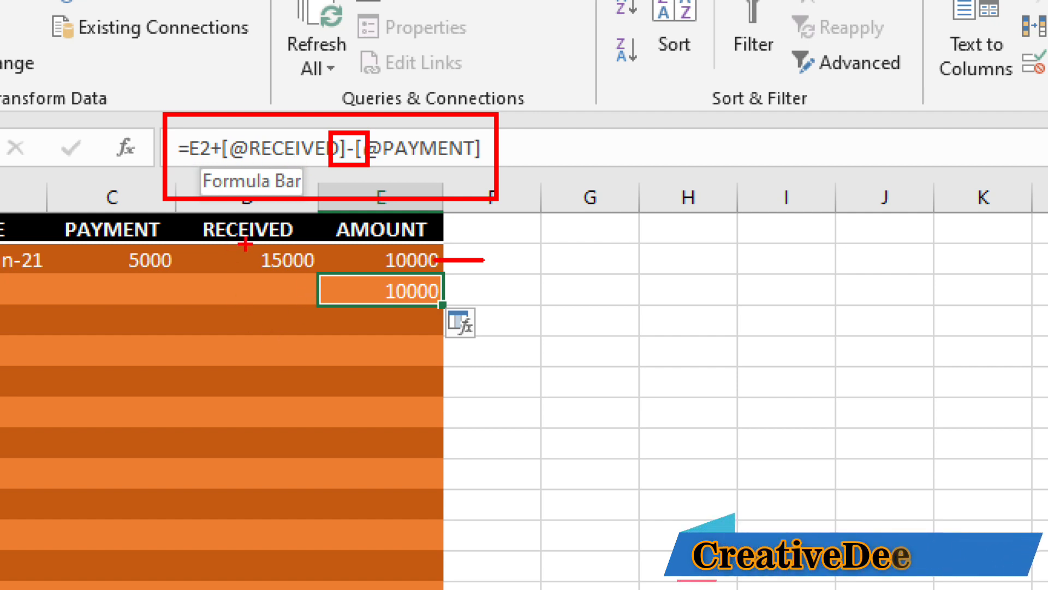
pyautogui.moveTo(229, 283); pyautogui.dragTo(276, 300)
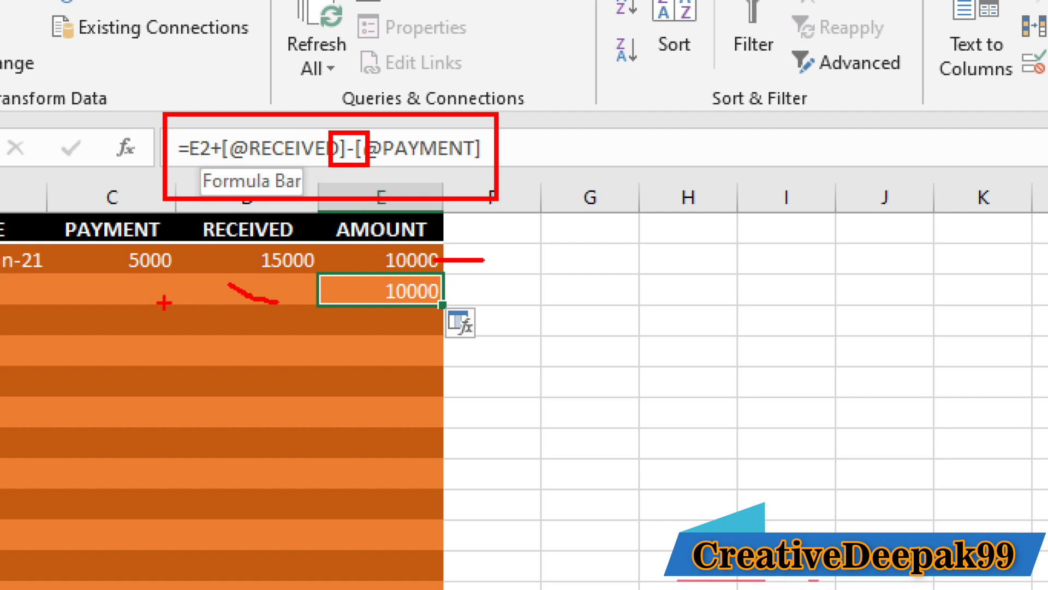
pyautogui.moveTo(77, 292); pyautogui.dragTo(132, 303)
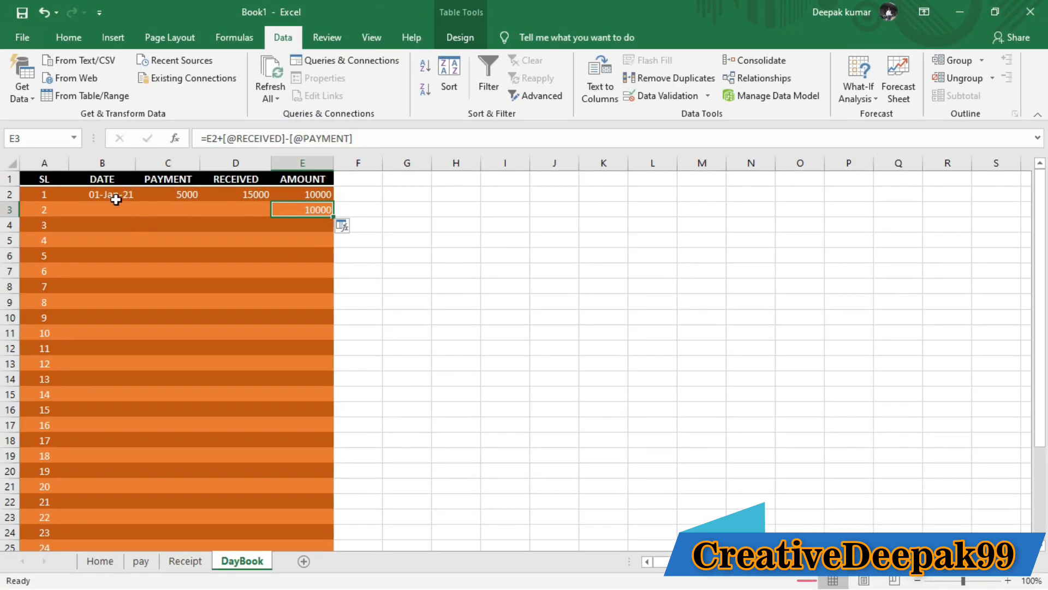
# Fill the DATE, PAYMENT and RECEIVED columns from row 2 and the AMOUNT column from E3 down to the table's last row
pyautogui.click(116, 198)
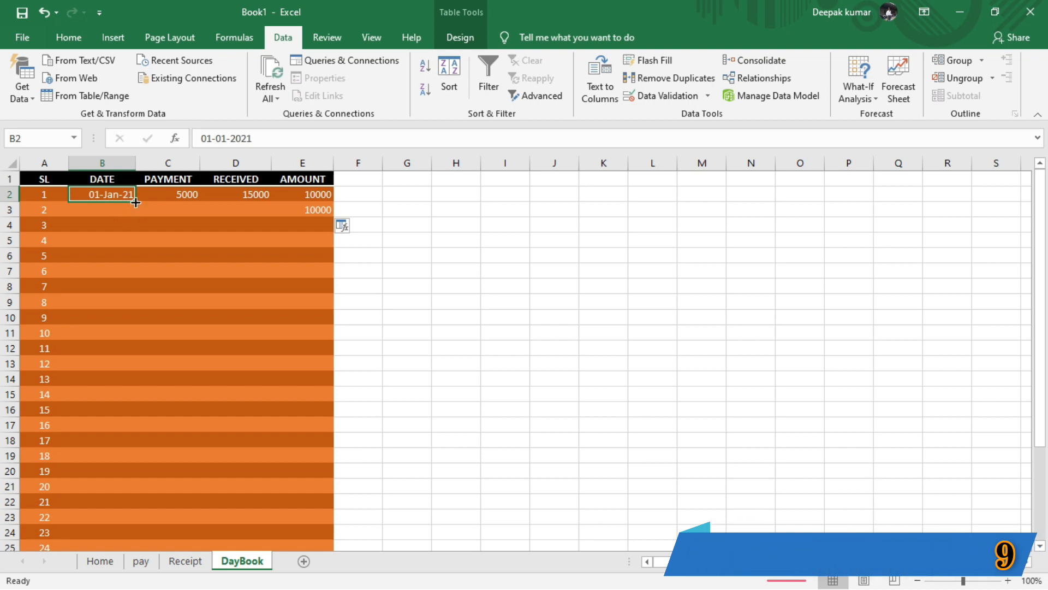
pyautogui.doubleClick(135, 202)
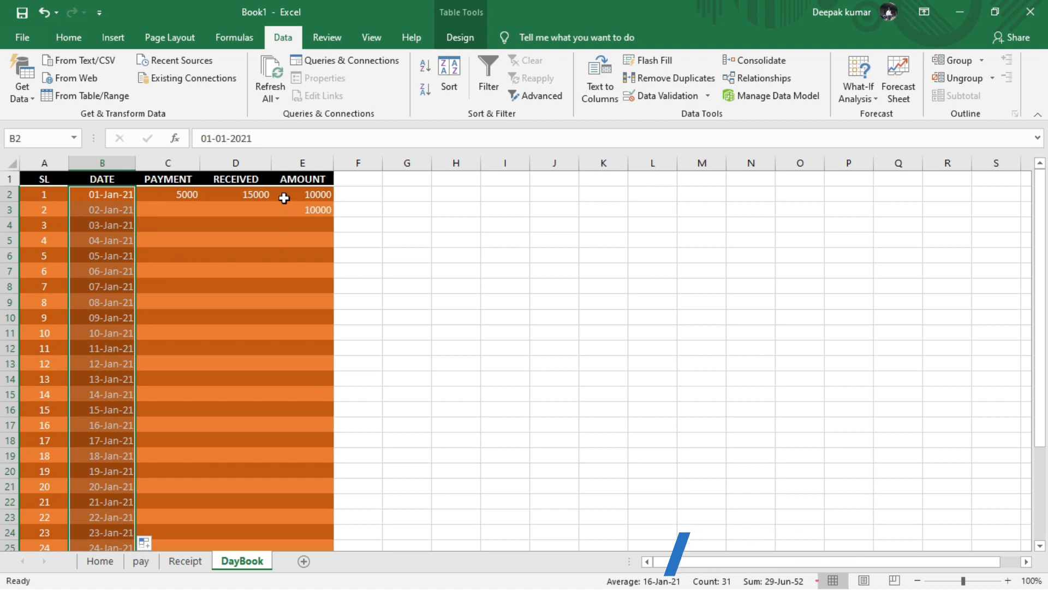
pyautogui.click(183, 197)
pyautogui.doubleClick(200, 205)
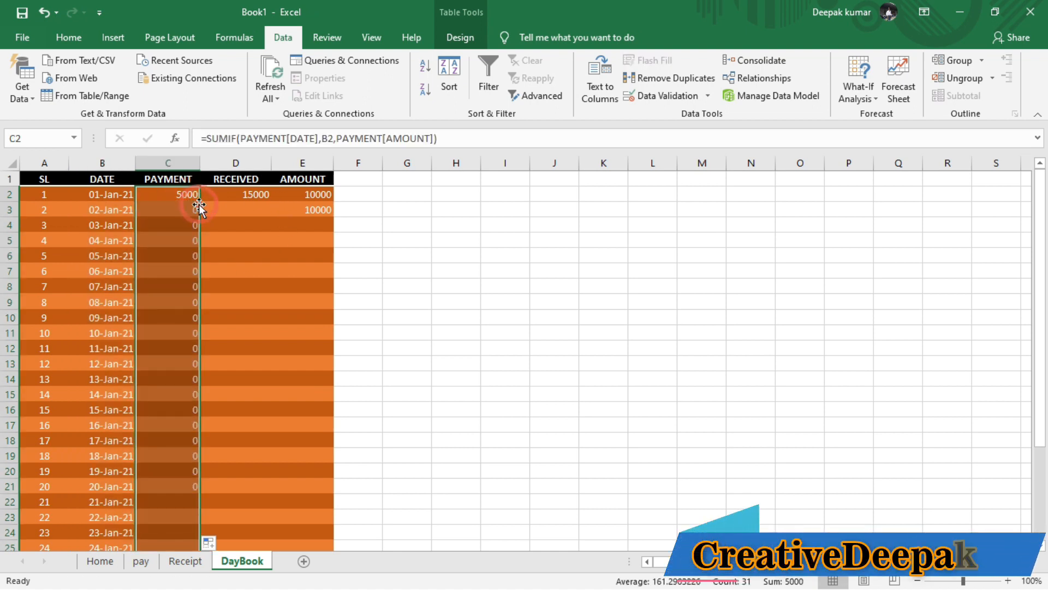
pyautogui.click(251, 198)
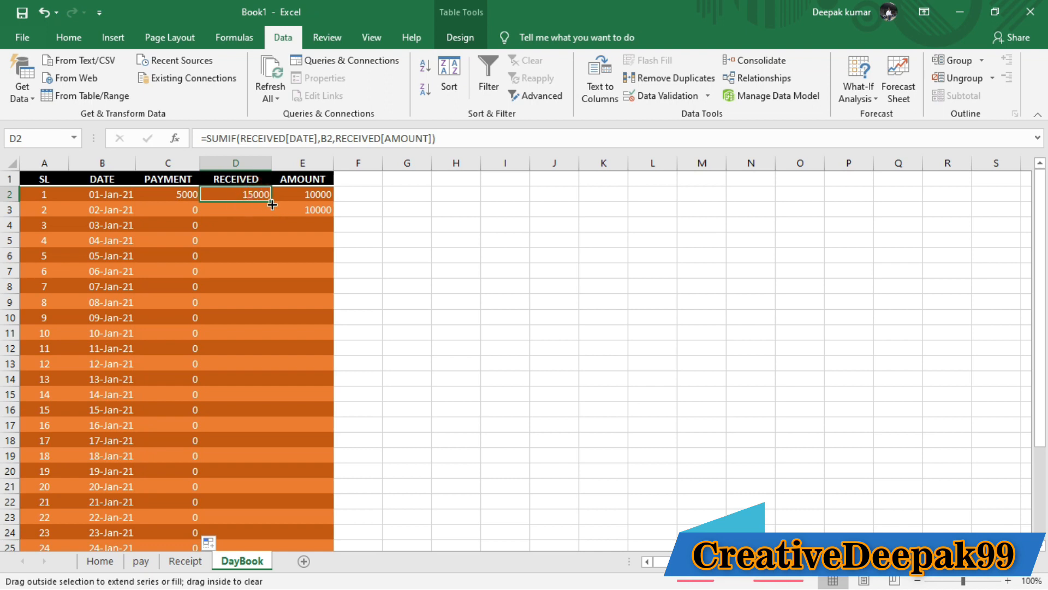
pyautogui.doubleClick(274, 205)
pyautogui.click(327, 214)
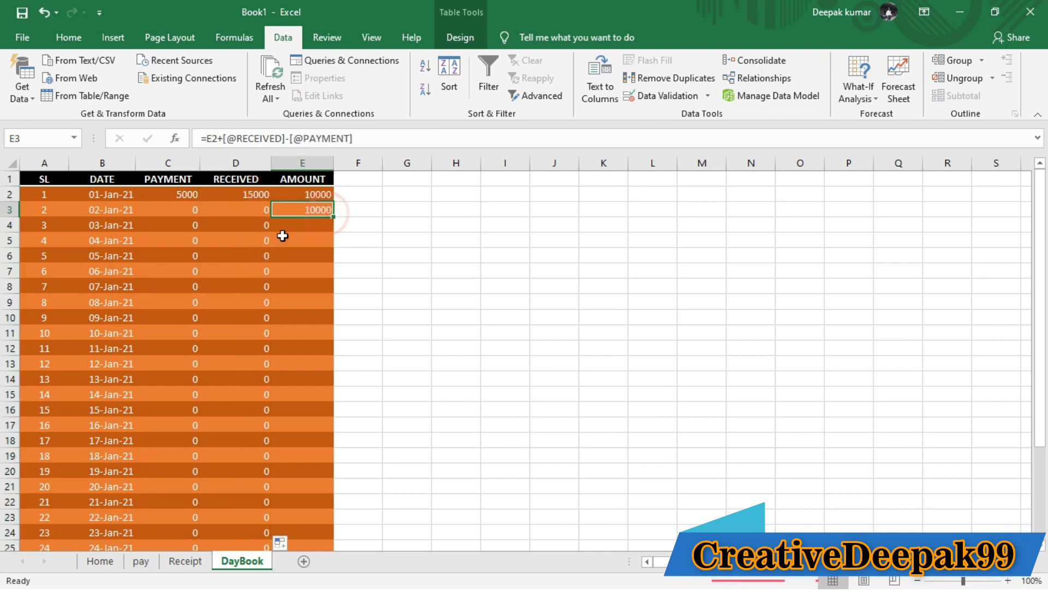
pyautogui.doubleClick(334, 220)
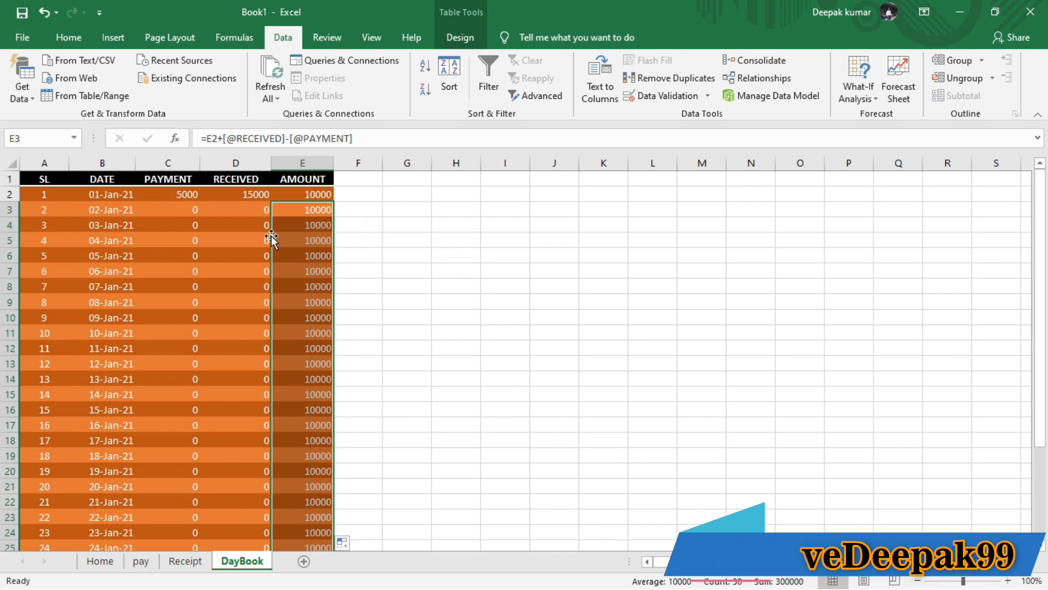
# Start a second payment row on the pay sheet by entering the date 2-1-2021 in cell B3
pyautogui.click(141, 562)
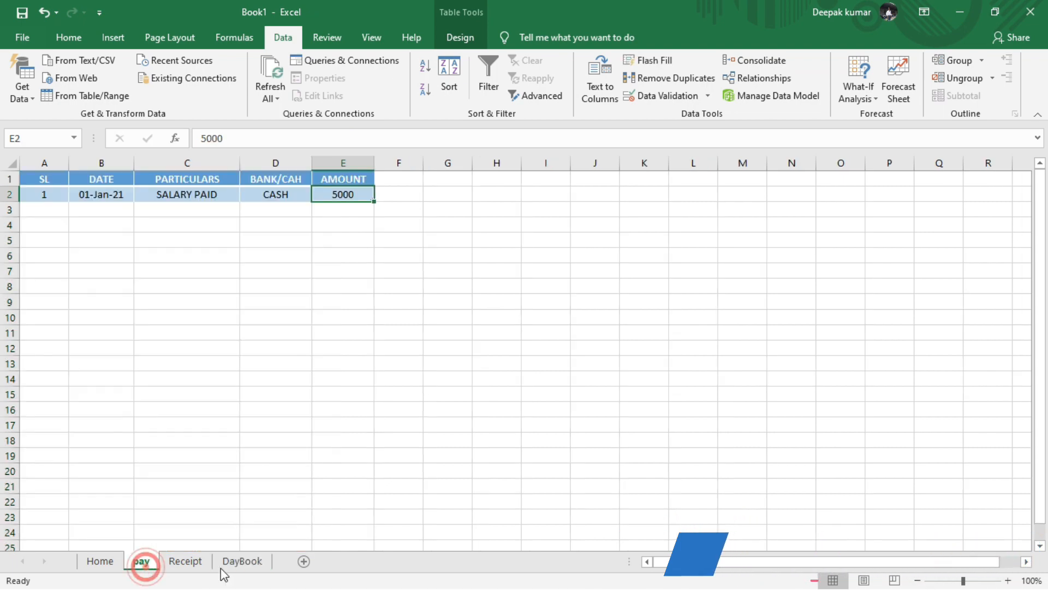
pyautogui.click(96, 210)
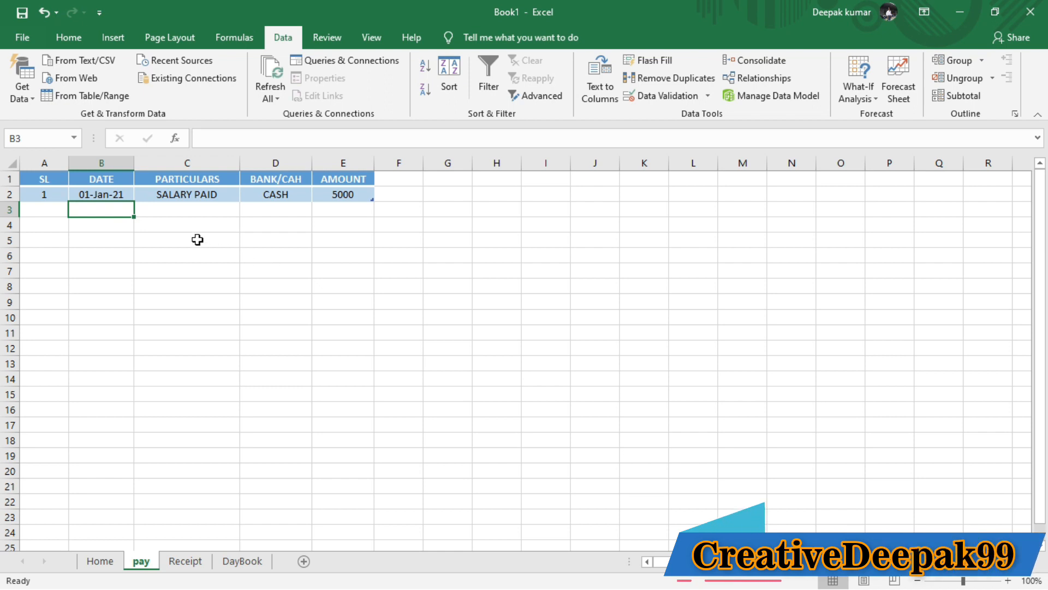
pyautogui.write('2-1-2021')
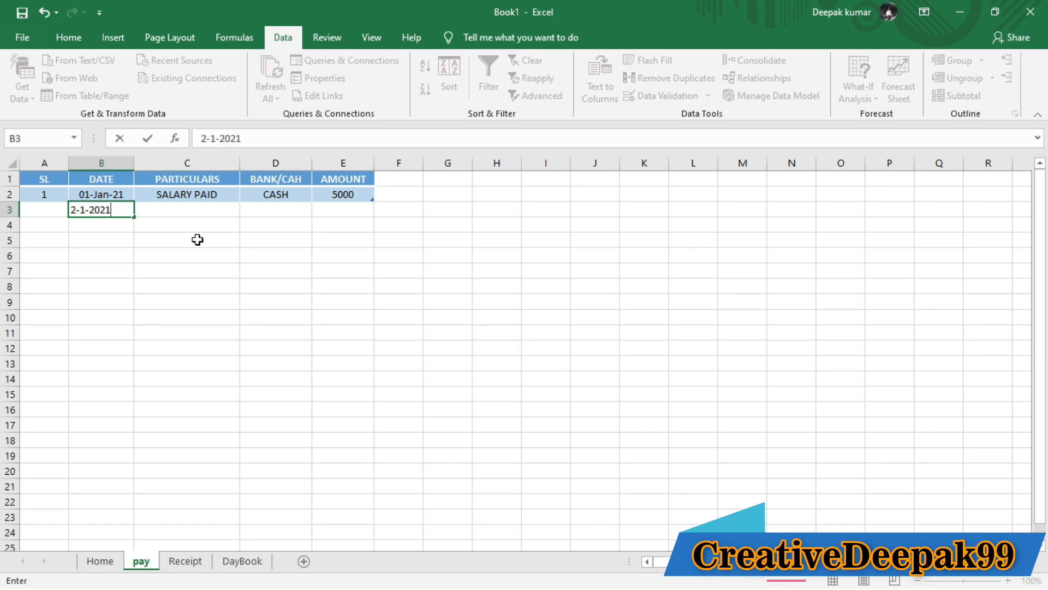
pyautogui.press('Return')
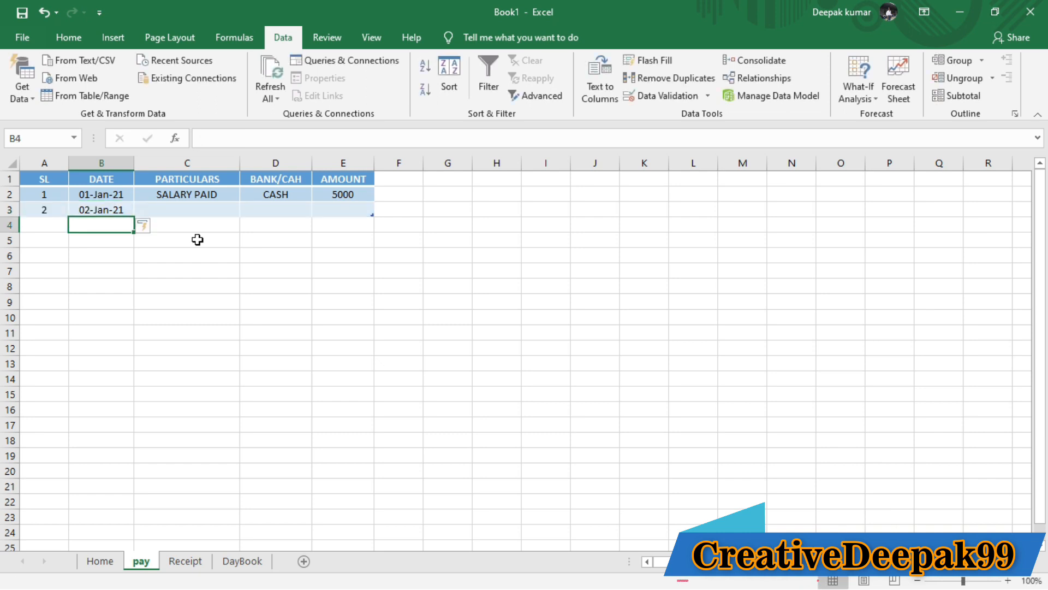
pyautogui.click(105, 210)
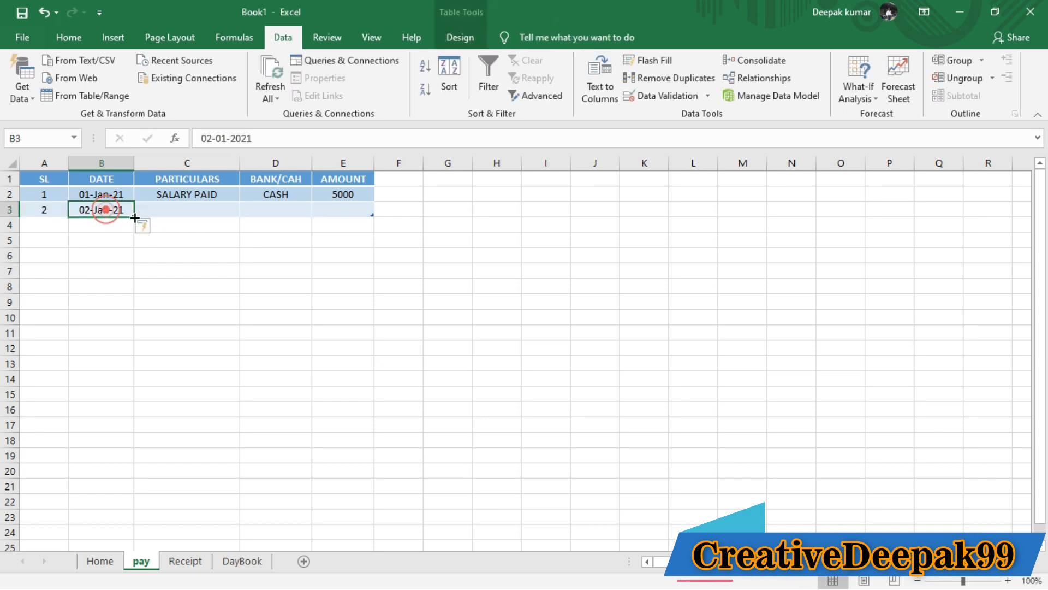
# Enter RENT PAID as the particulars and CASH as the payment mode in row 3 of the pay sheet
pyautogui.click(194, 217)
pyautogui.click(195, 210)
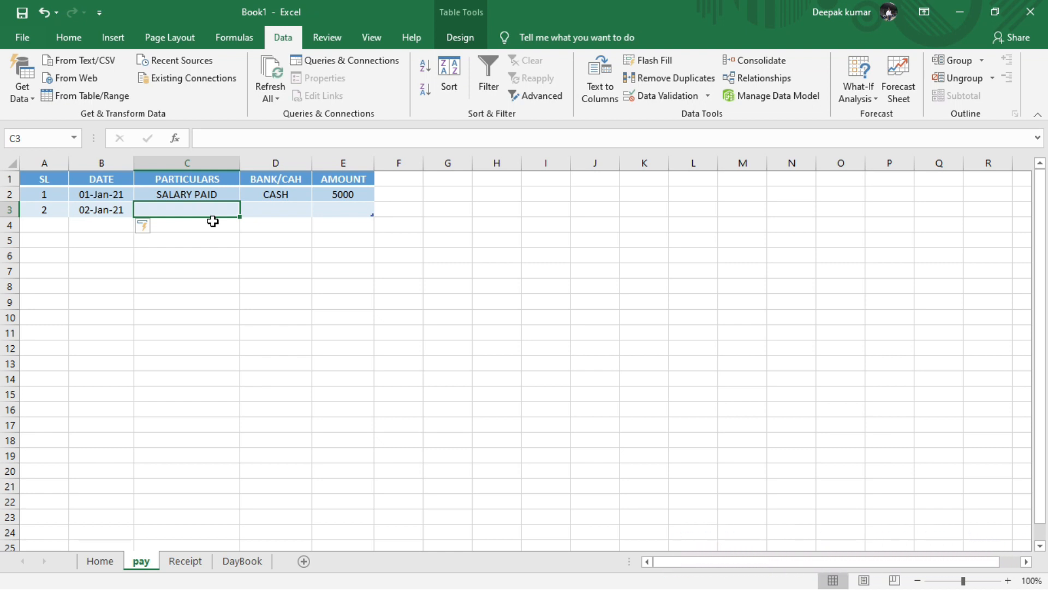
pyautogui.write('R')
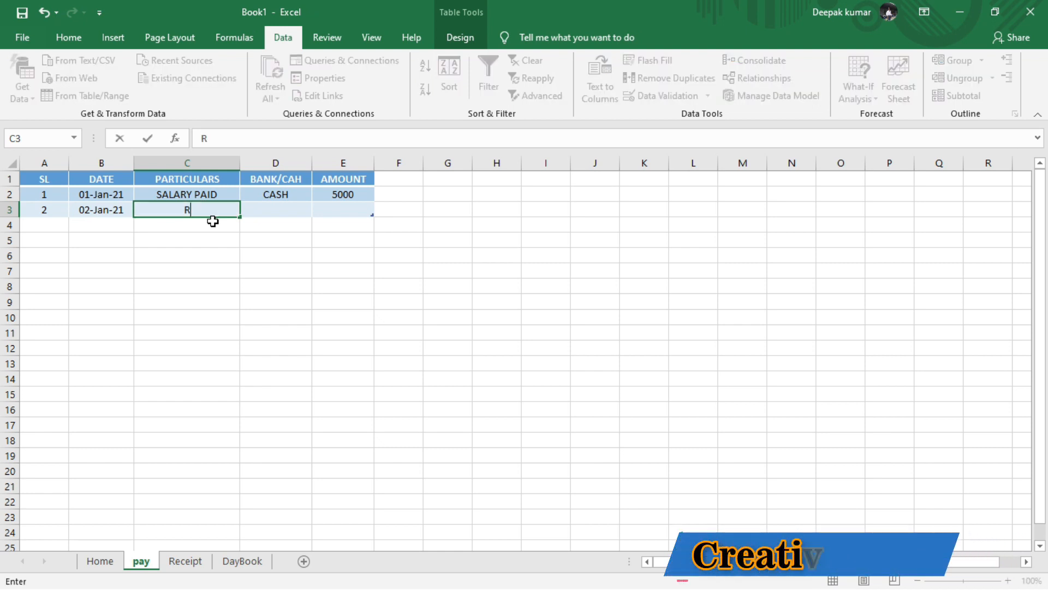
pyautogui.write('ENT P')
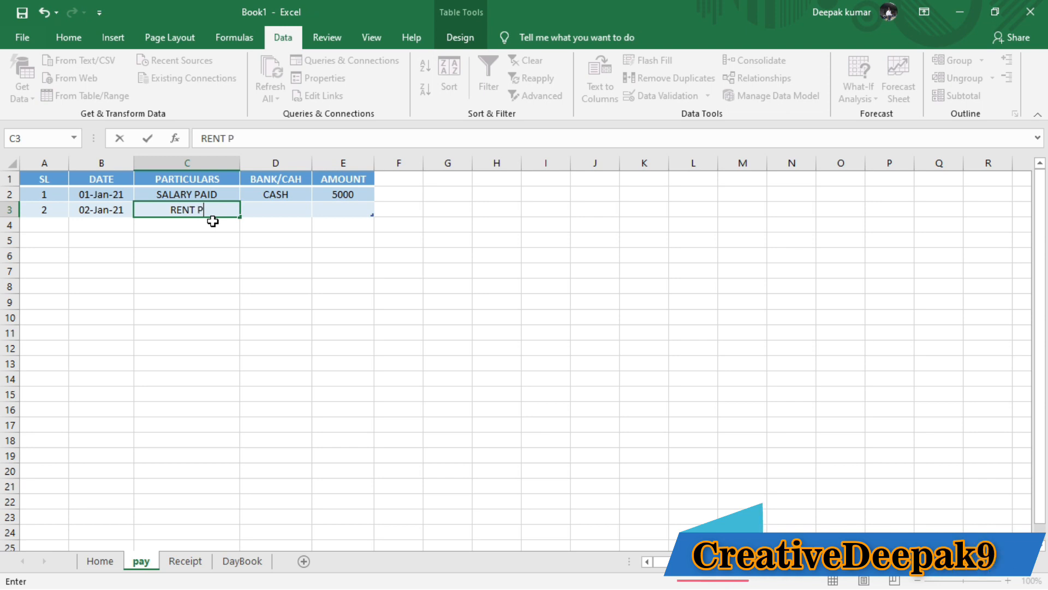
pyautogui.write('AID')
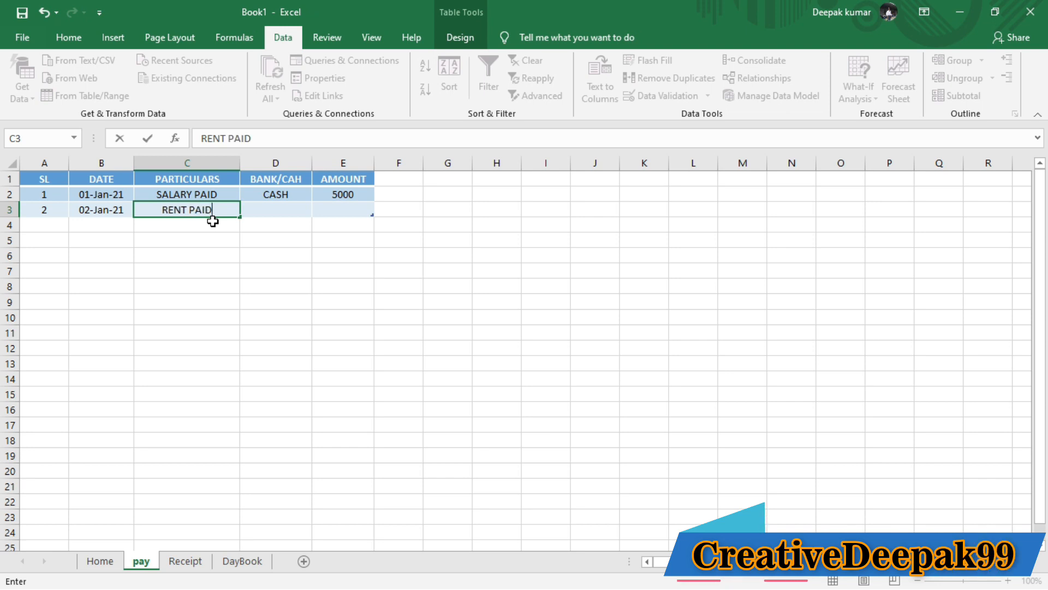
pyautogui.press('Tab')
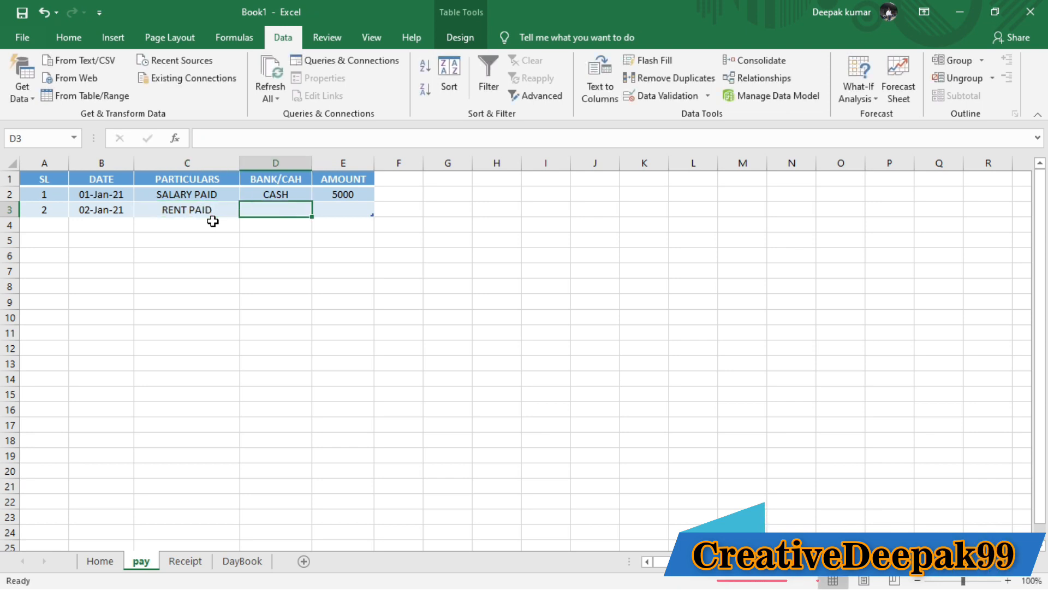
pyautogui.write('CASH')
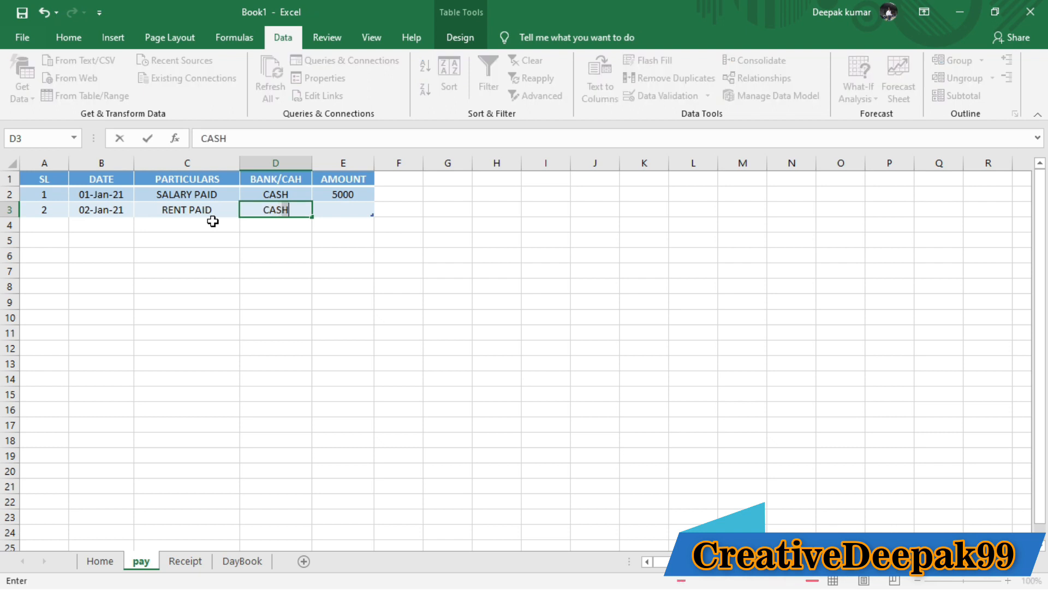
pyautogui.press('Tab')
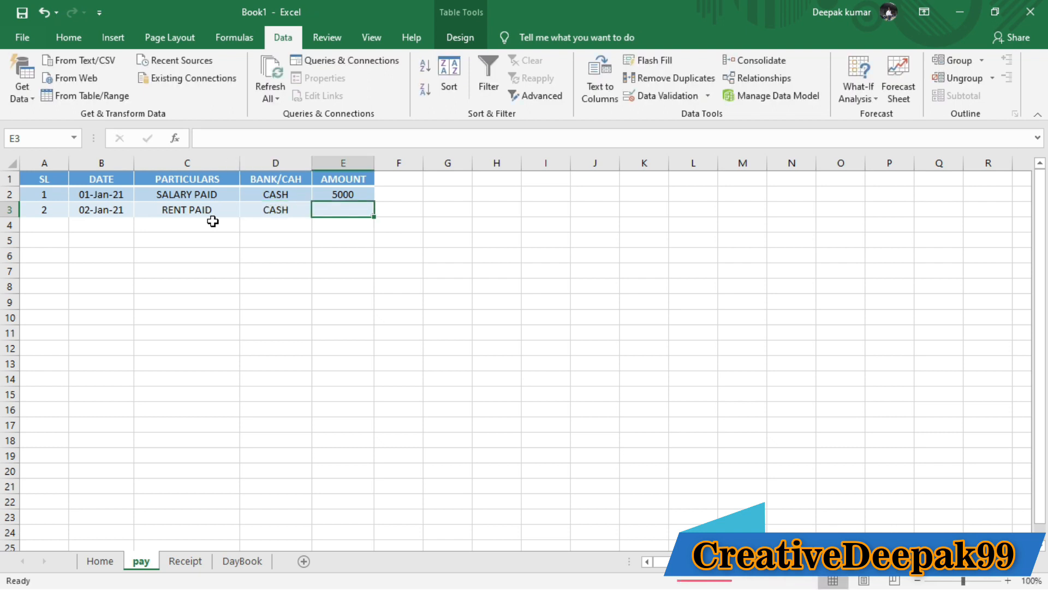
# Enter 3000 as the amount for the RENT PAID entry in row 3 of the pay sheet
pyautogui.write('3000')
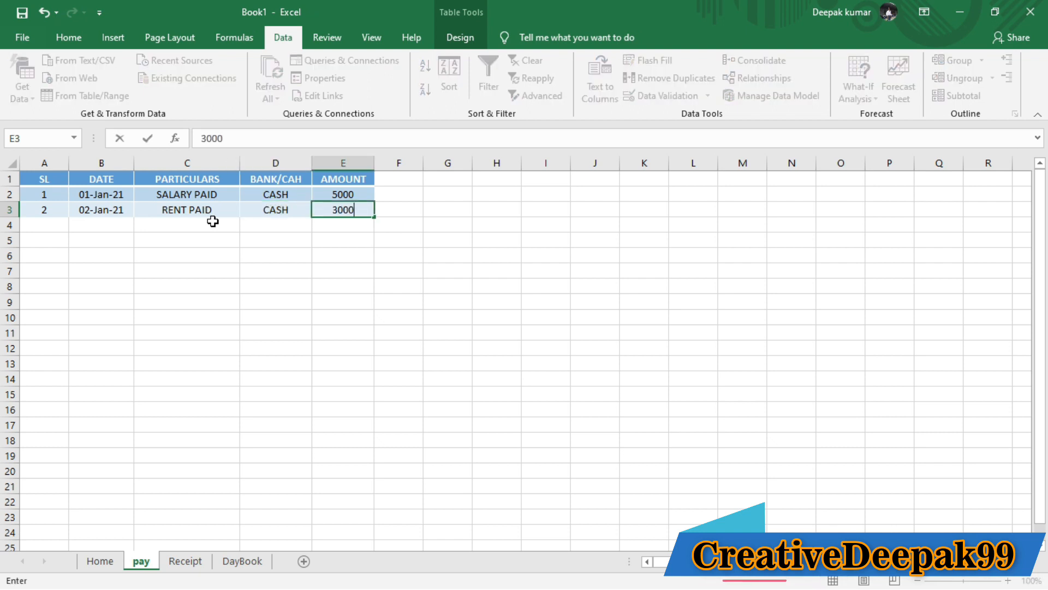
pyautogui.press('Return')
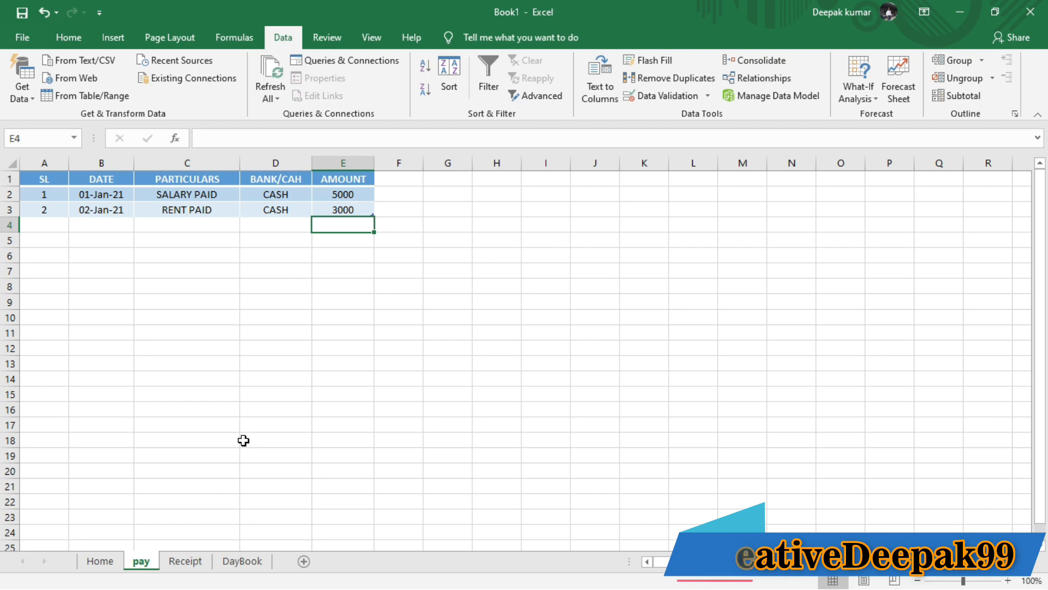
pyautogui.hotkey('ctrl', '2')
pyautogui.moveTo(208, 460)
pyautogui.mouseDown()
pyautogui.moveTo(141, 556)
pyautogui.moveTo(148, 546)
pyautogui.mouseUp()
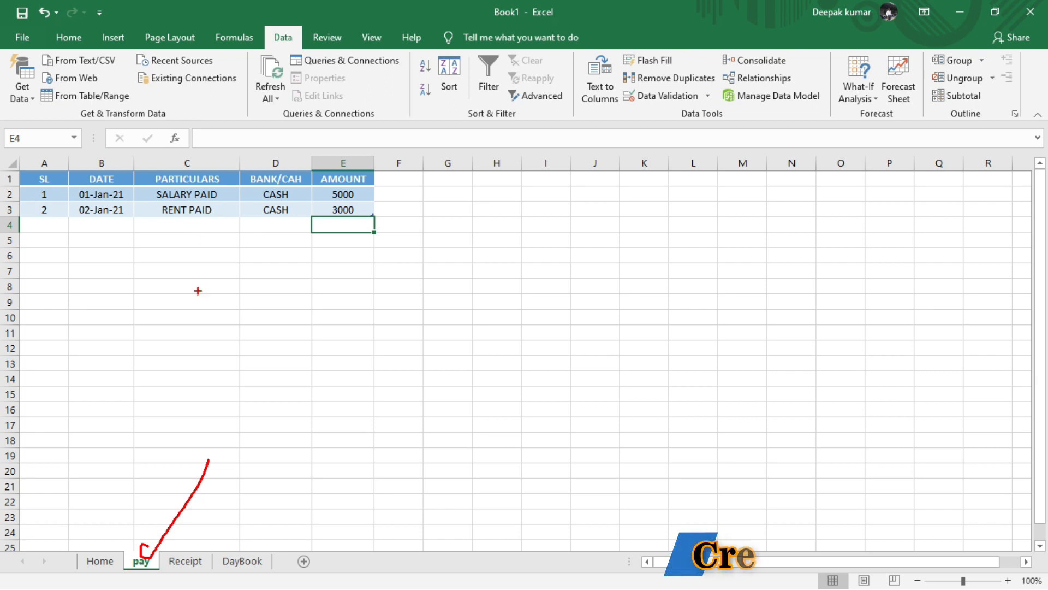
pyautogui.press('Escape')
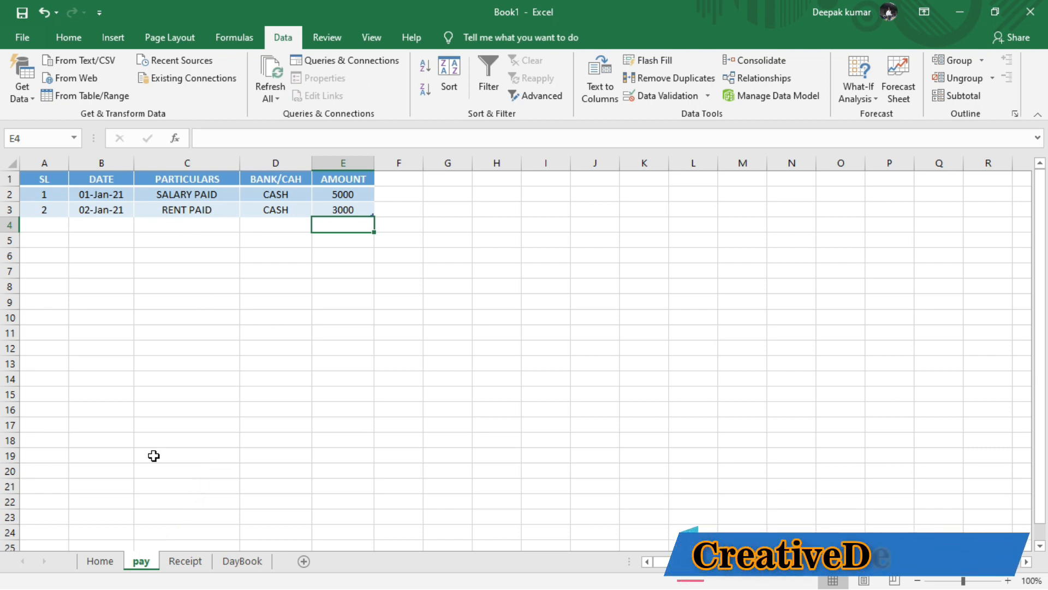
# Check the payment total for 02-Jan-21 on the DayBook sheet
pyautogui.click(242, 560)
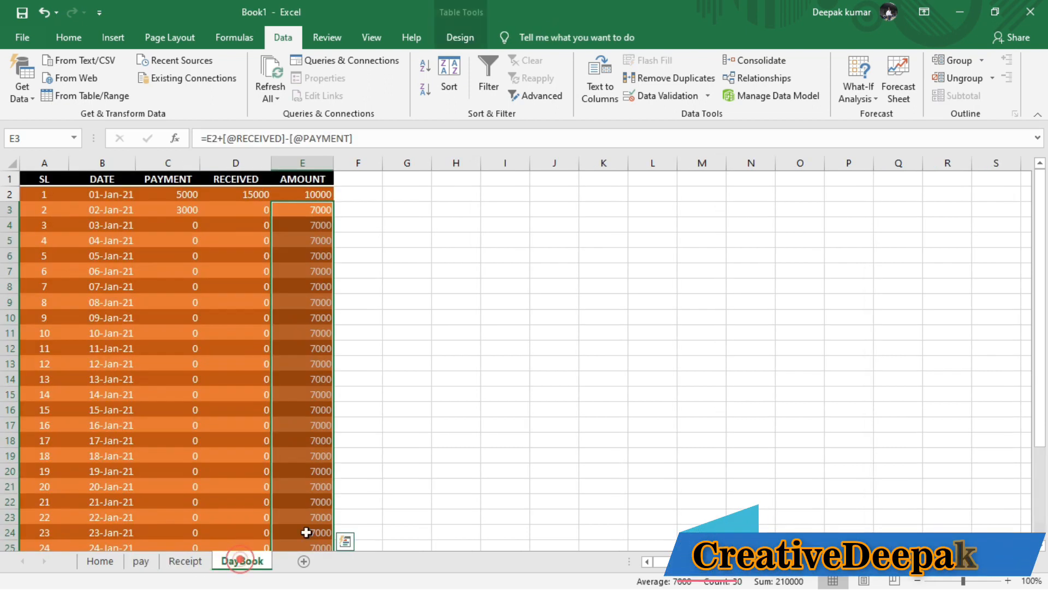
pyautogui.click(161, 213)
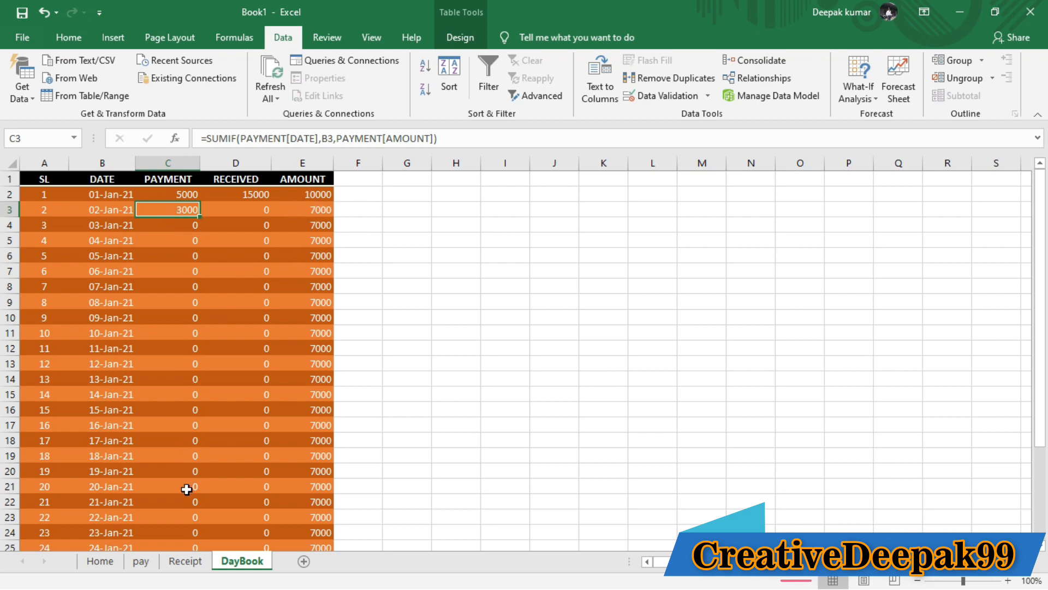
# Start a second receipt row on the Receipt sheet by entering the date 2-1-2021 in cell B3
pyautogui.click(184, 561)
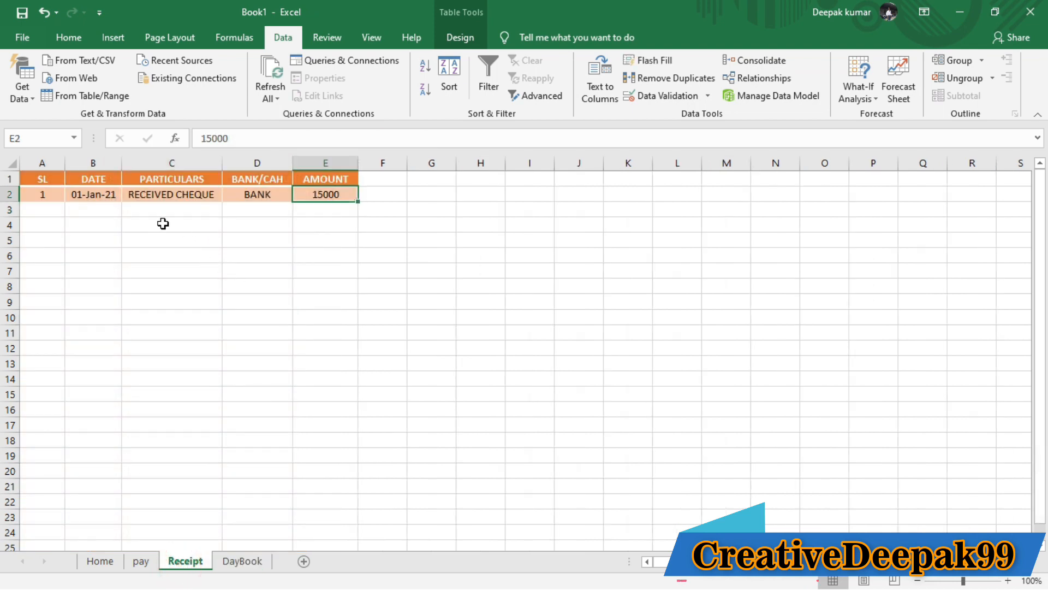
pyautogui.click(86, 213)
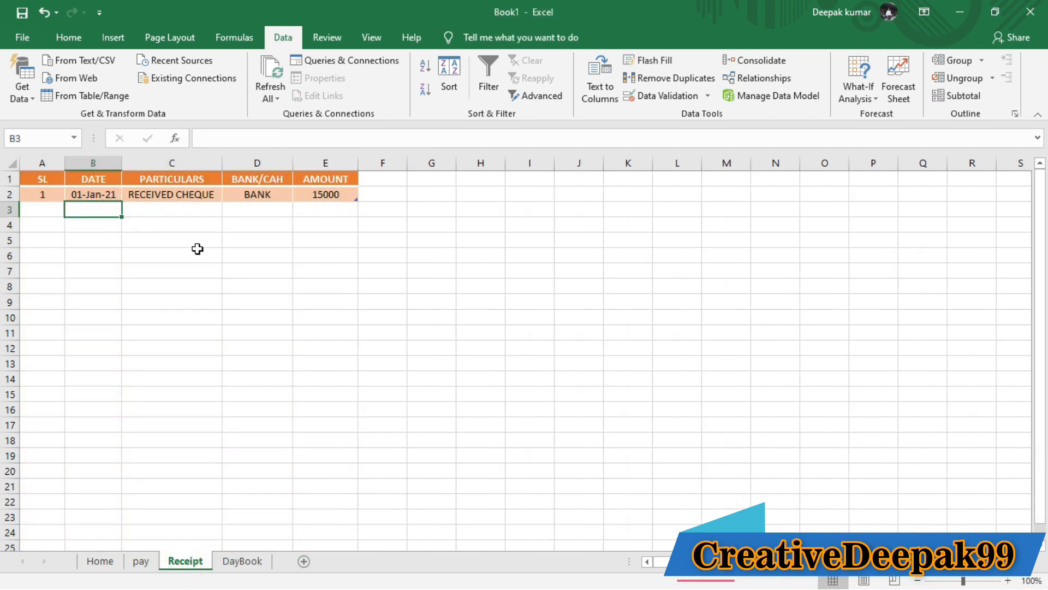
pyautogui.write('2-')
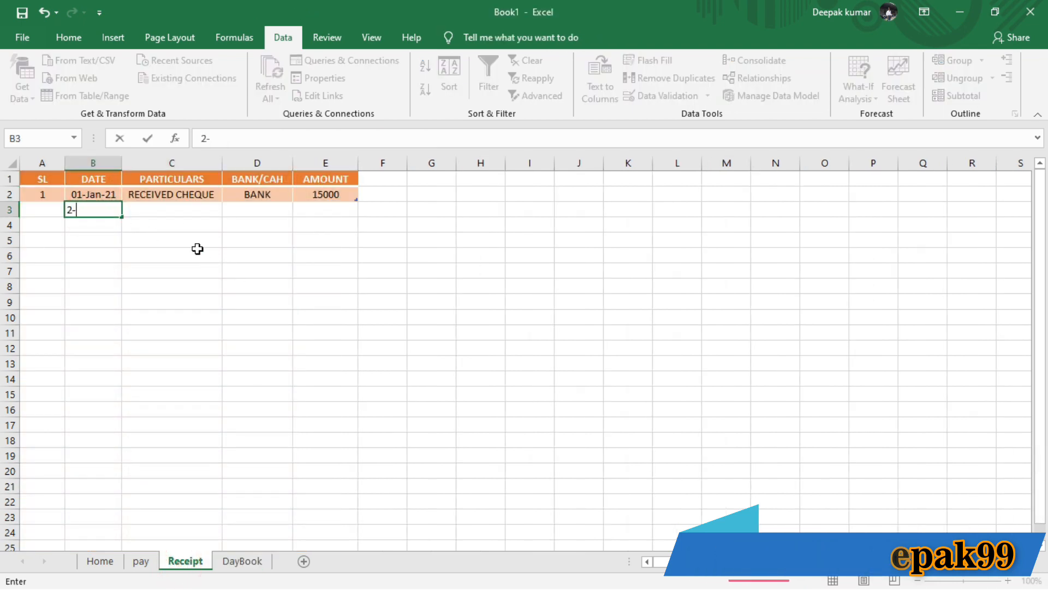
pyautogui.write('1-')
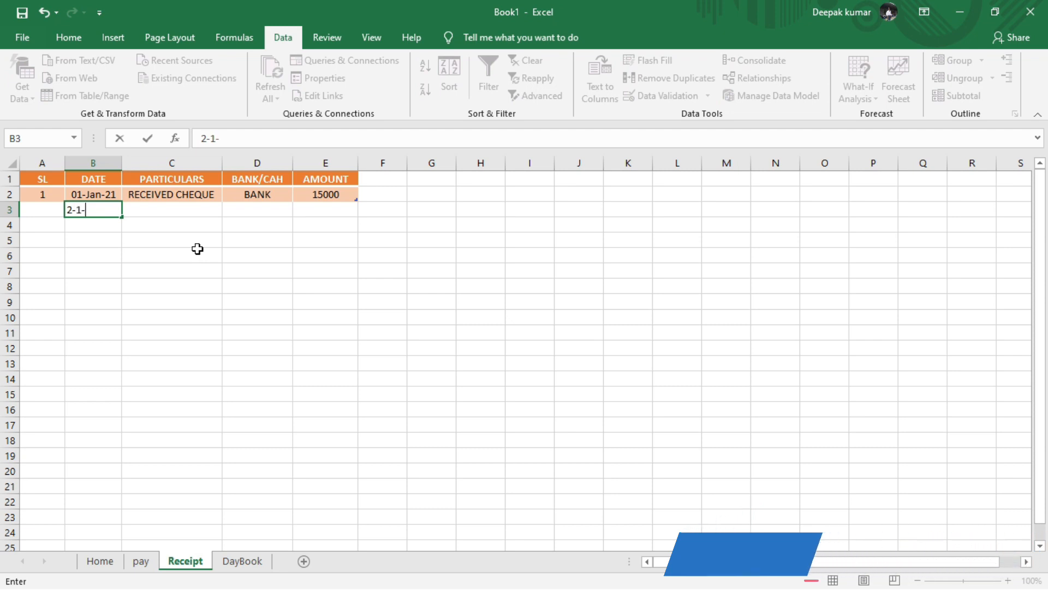
pyautogui.write('2021')
pyautogui.press('Return')
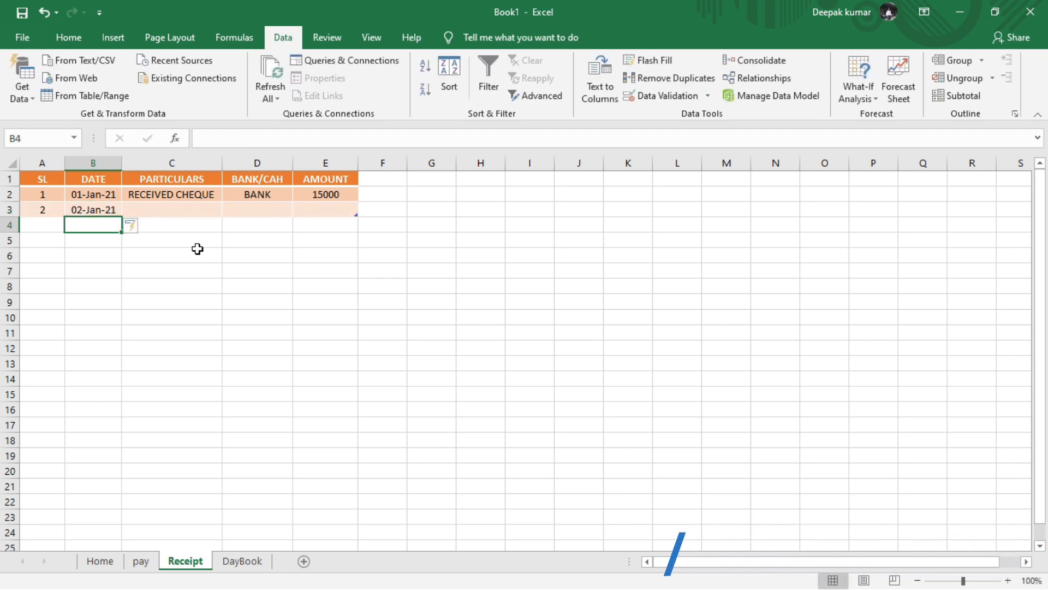
# Enter CASH RECEIVED as the particulars in row 3 of the Receipt sheet
pyautogui.click(155, 210)
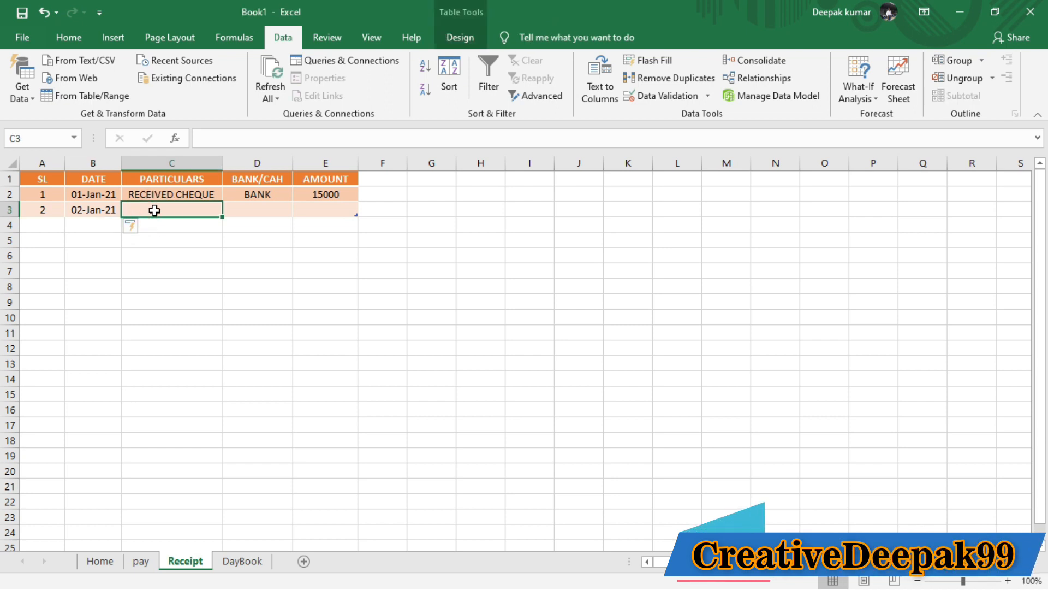
pyautogui.write('RENT')
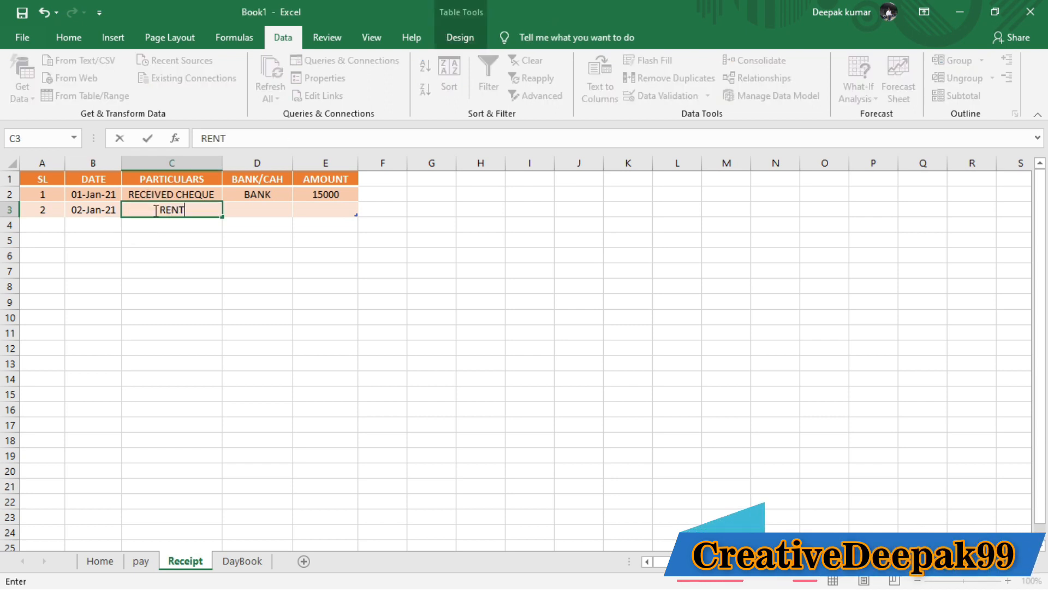
pyautogui.press('BackSpace')
pyautogui.press('BackSpace')
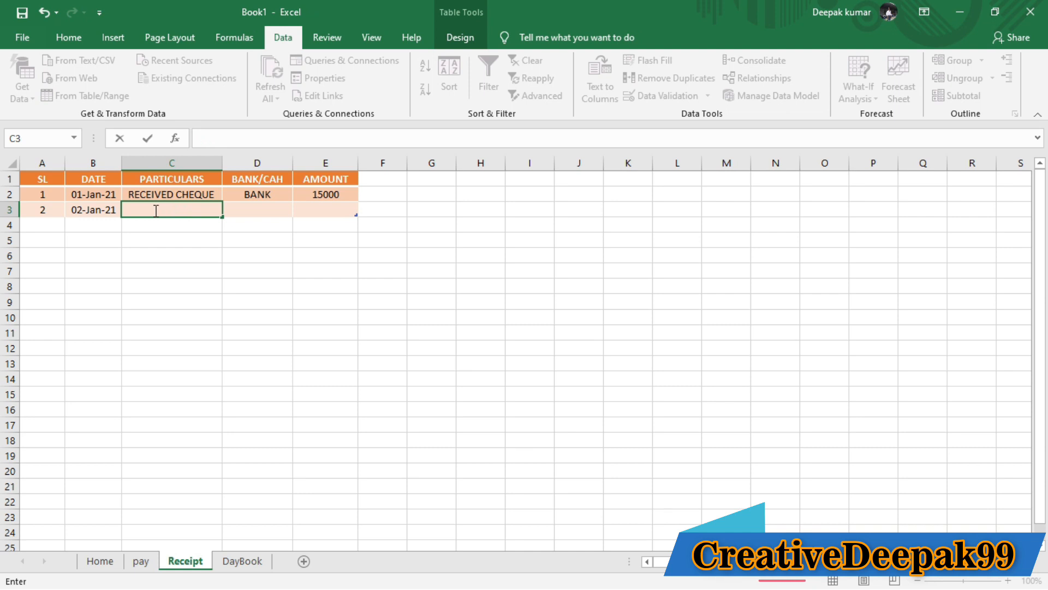
pyautogui.write('CASH RECEI')
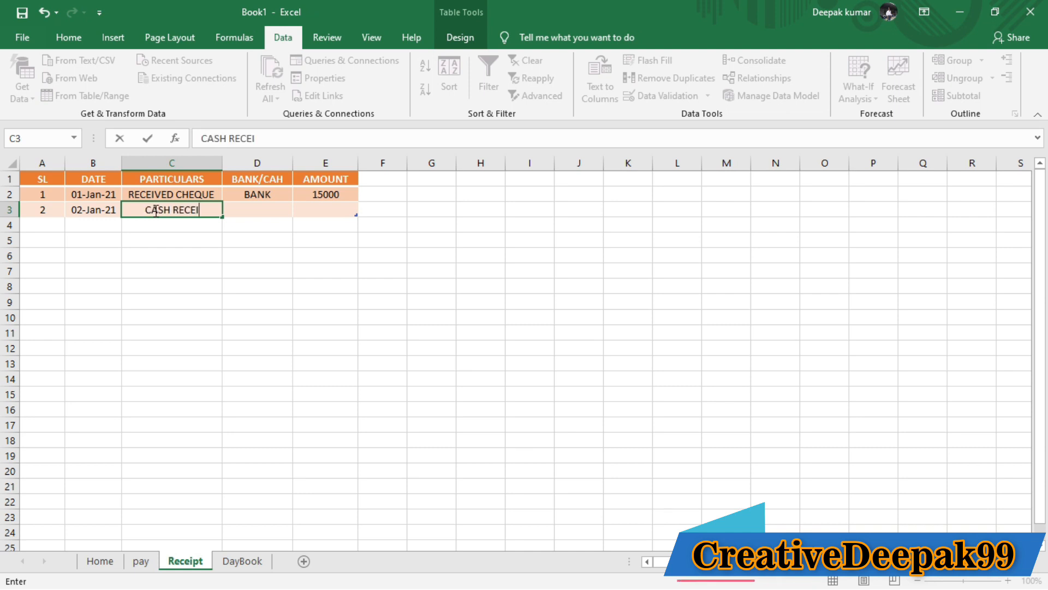
pyautogui.write('VED')
pyautogui.press('Return')
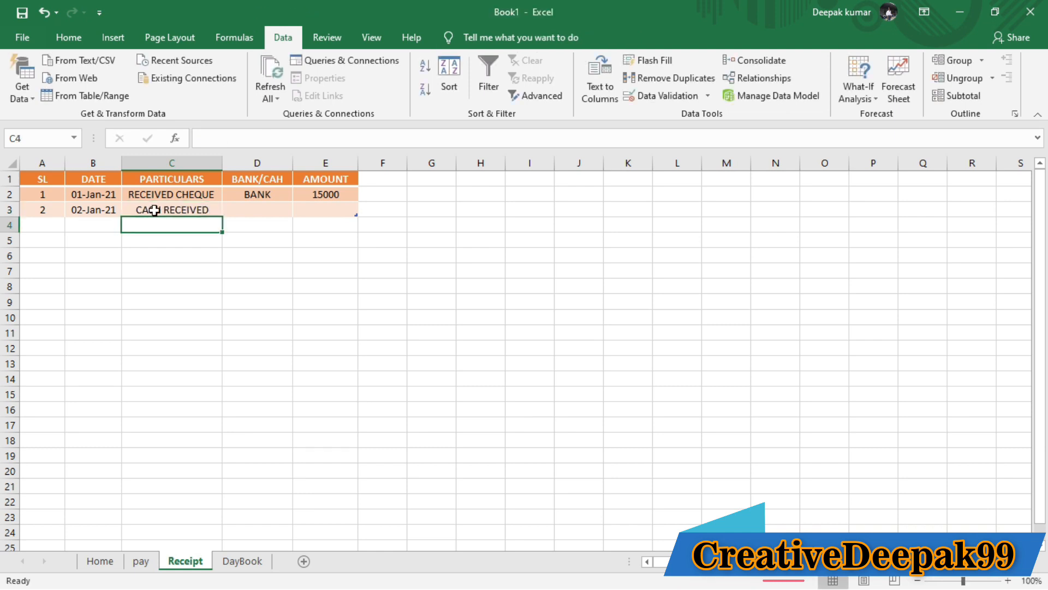
# Enter CASH as the payment mode and 12000 as the amount in row 3 of the Receipt sheet
pyautogui.press('Right')
pyautogui.press('Up')
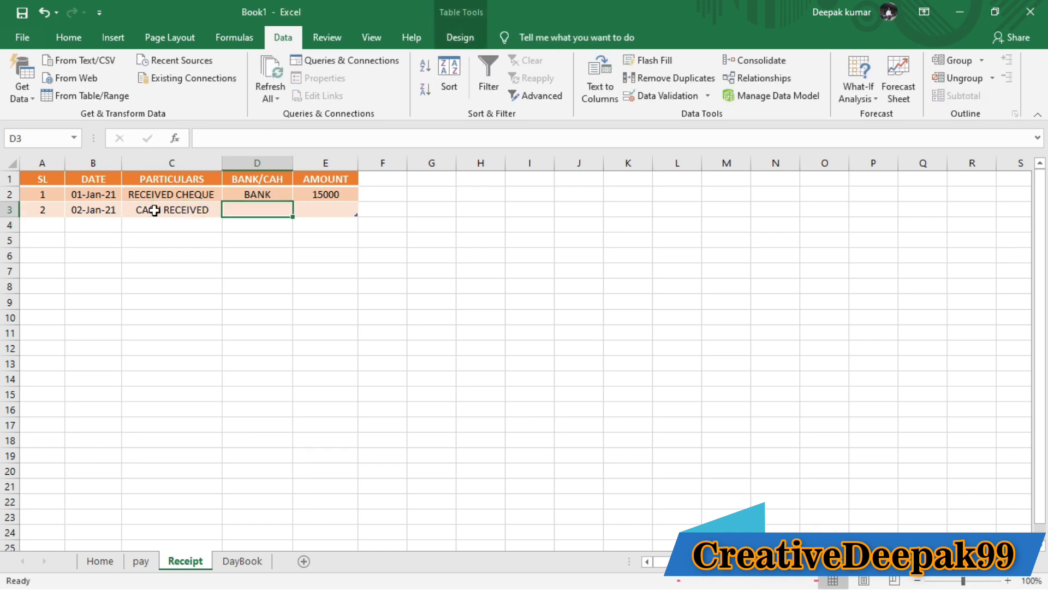
pyautogui.write('CASH')
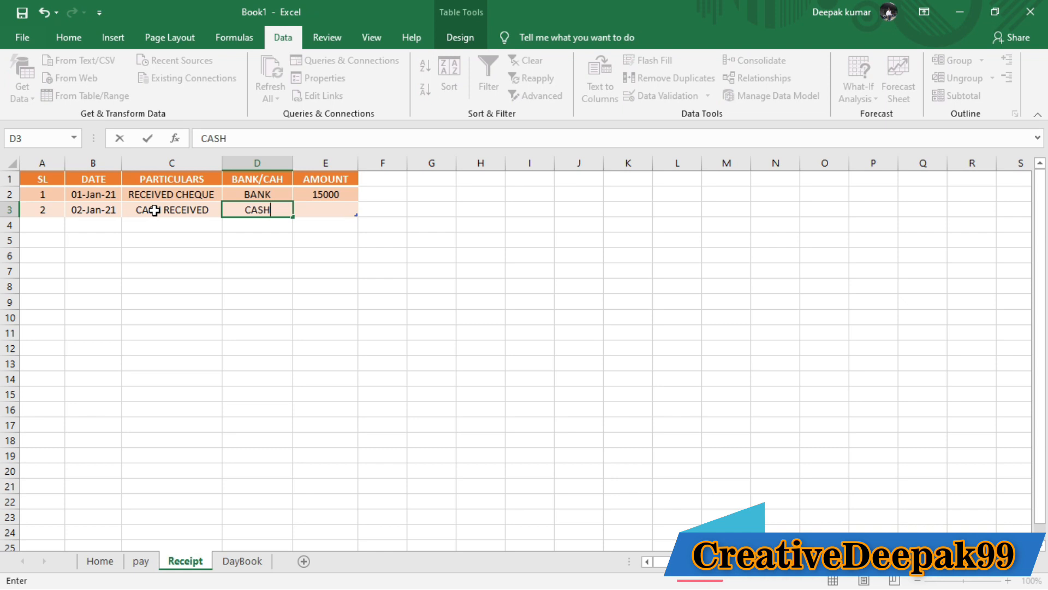
pyautogui.press('Right')
pyautogui.write('12')
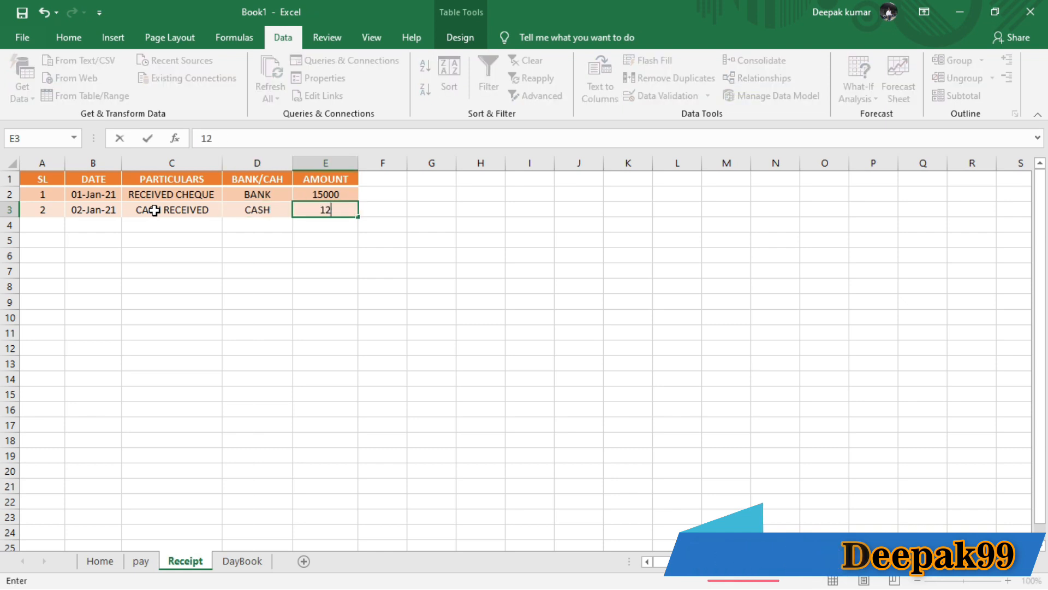
pyautogui.write('000')
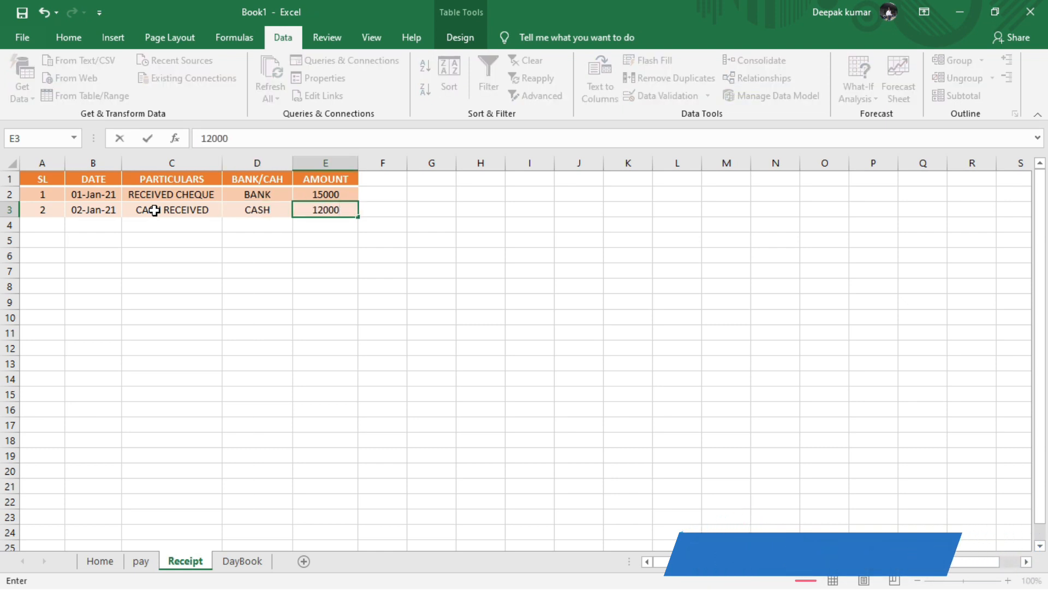
pyautogui.press('Return')
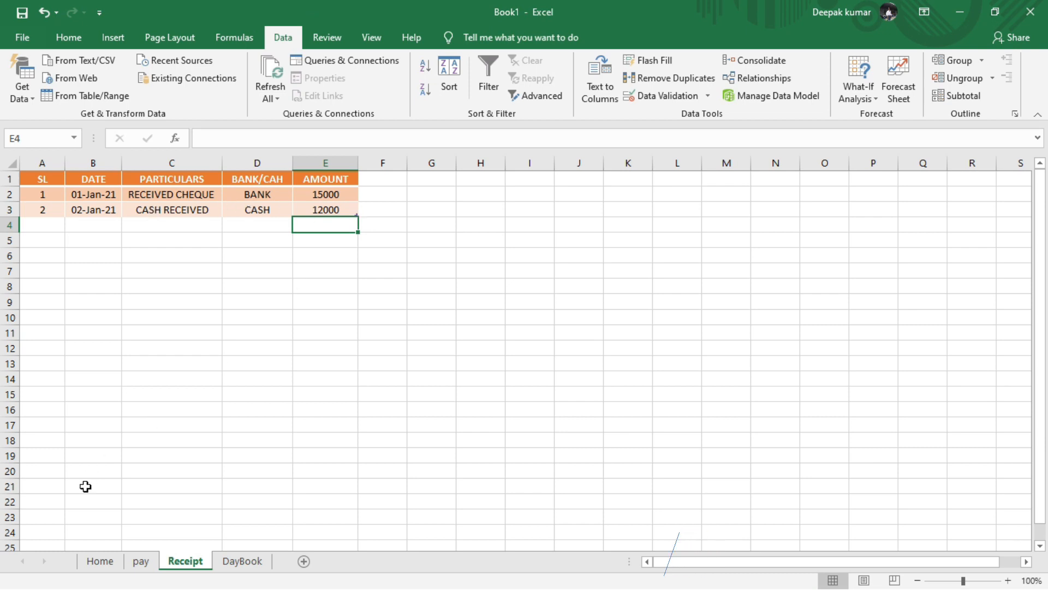
# Check the received total and running balance for 02-Jan-21 on the DayBook sheet
pyautogui.click(228, 562)
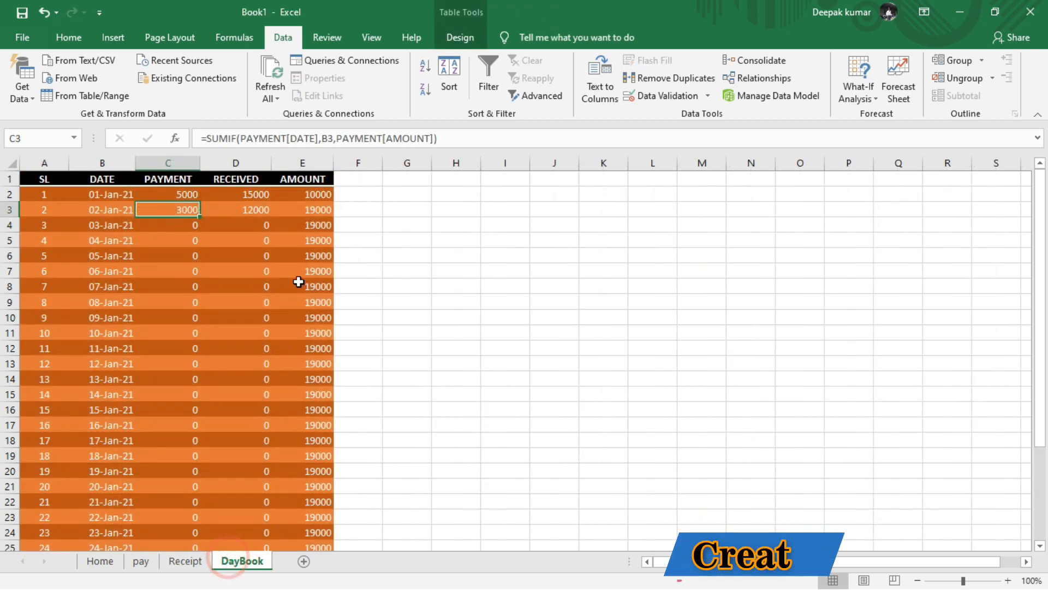
pyautogui.click(219, 210)
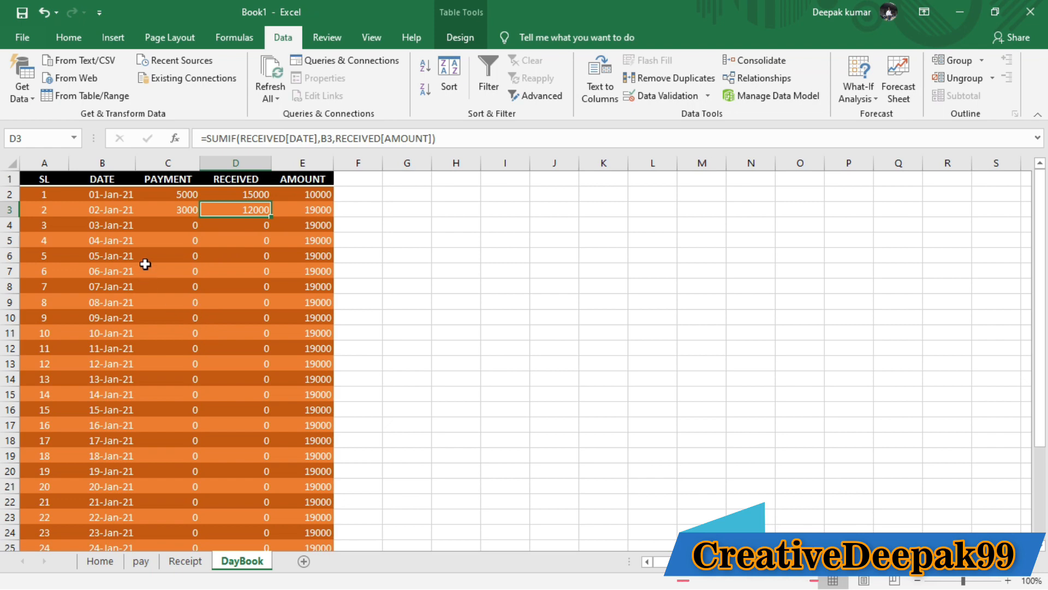
# Start a third payment row on the pay sheet by entering the date 5-1-2021 in cell B4
pyautogui.click(143, 563)
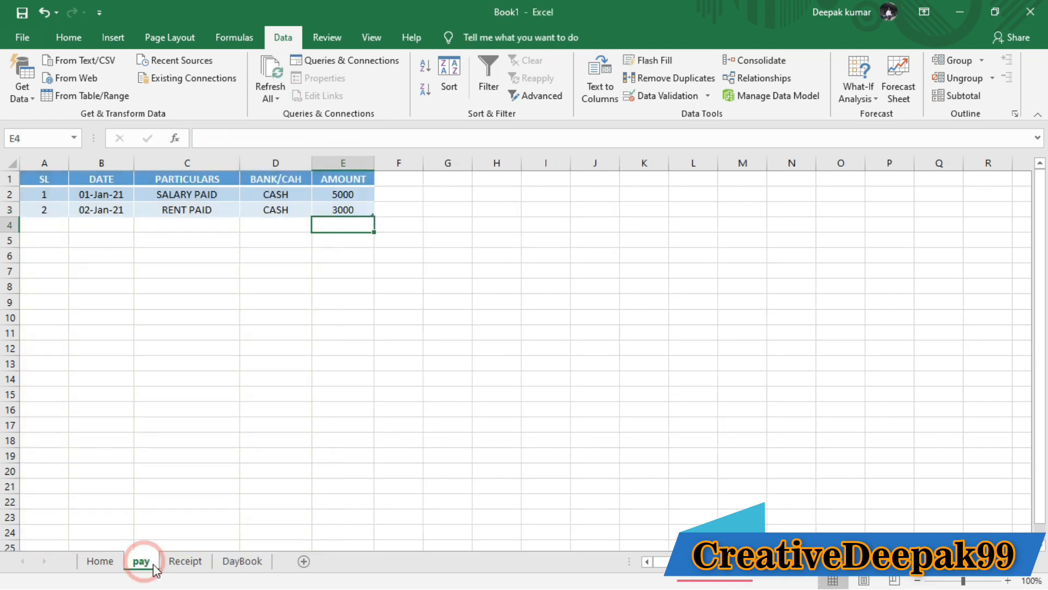
pyautogui.click(86, 230)
pyautogui.write('5')
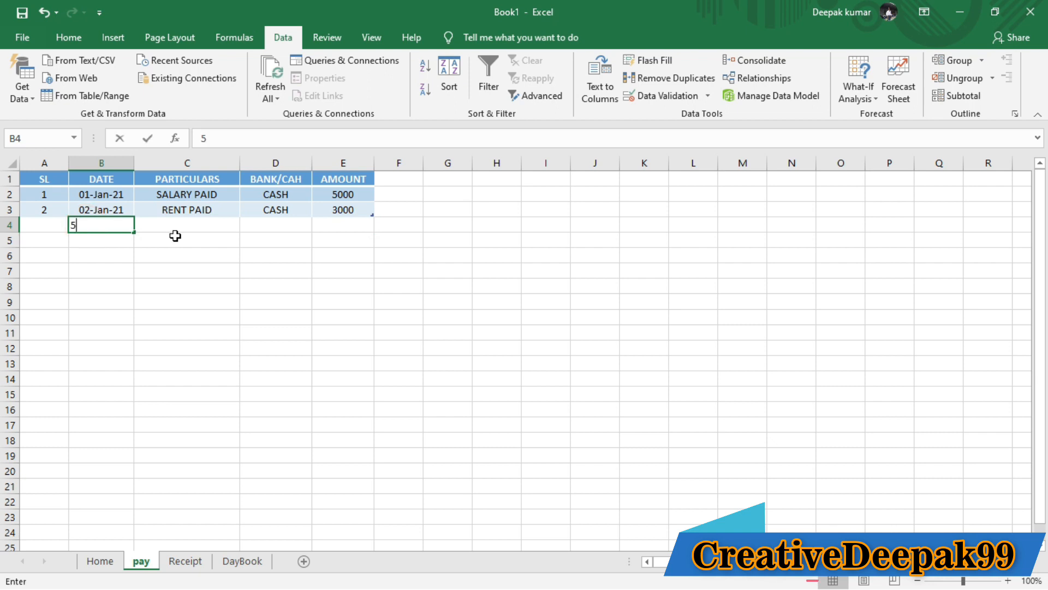
pyautogui.write('-')
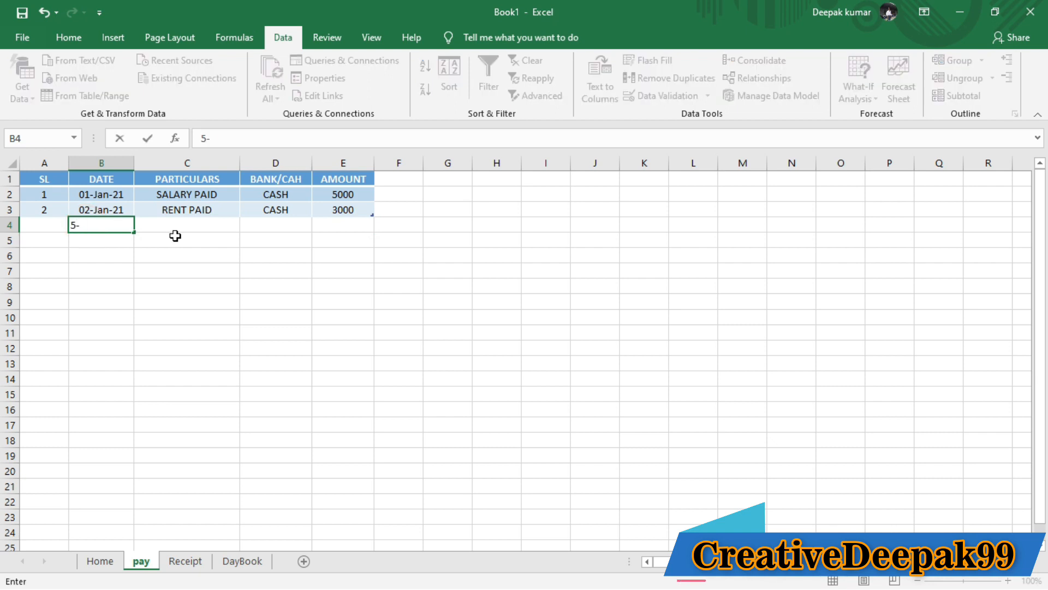
pyautogui.write('1-2021')
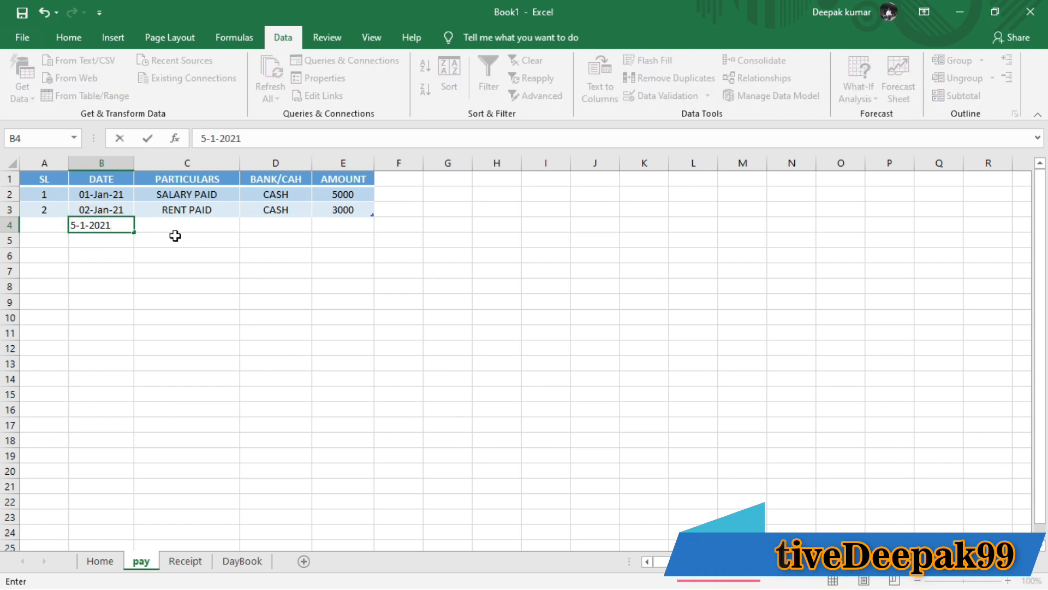
pyautogui.hotkey('ctrl', 'Return')
pyautogui.press('Return')
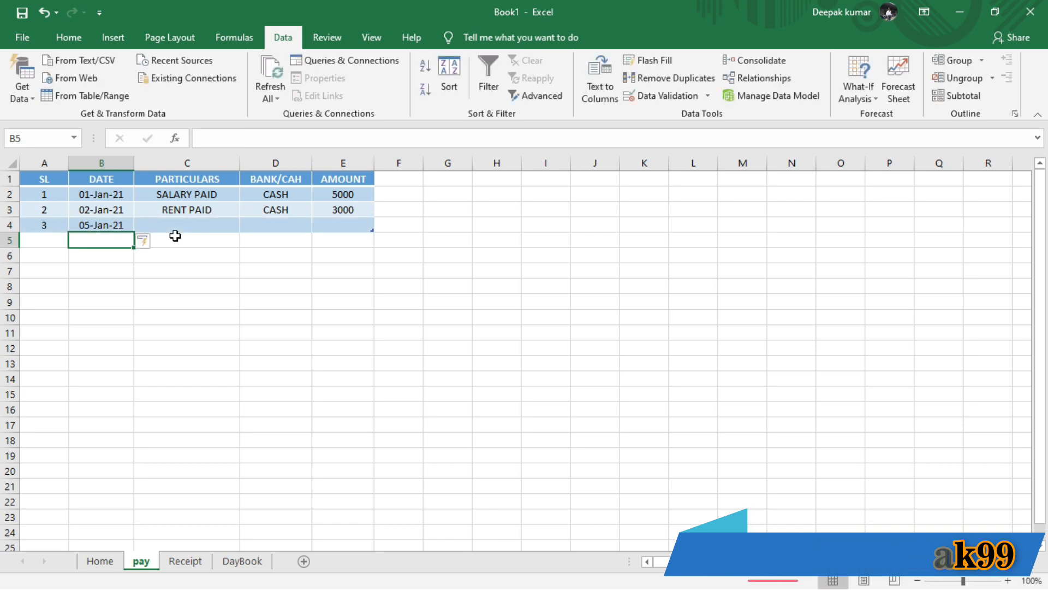
# Enter the person's name followed by PAID CASH as the particulars in row 4 of the pay sheet
pyautogui.click(51, 225)
pyautogui.click(175, 223)
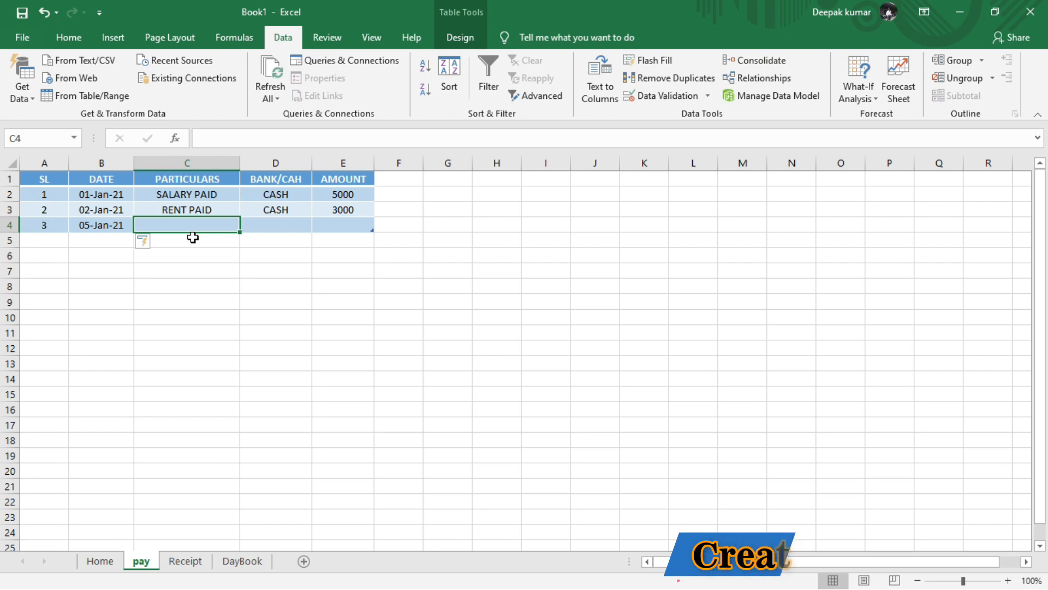
pyautogui.write('MOHAN')
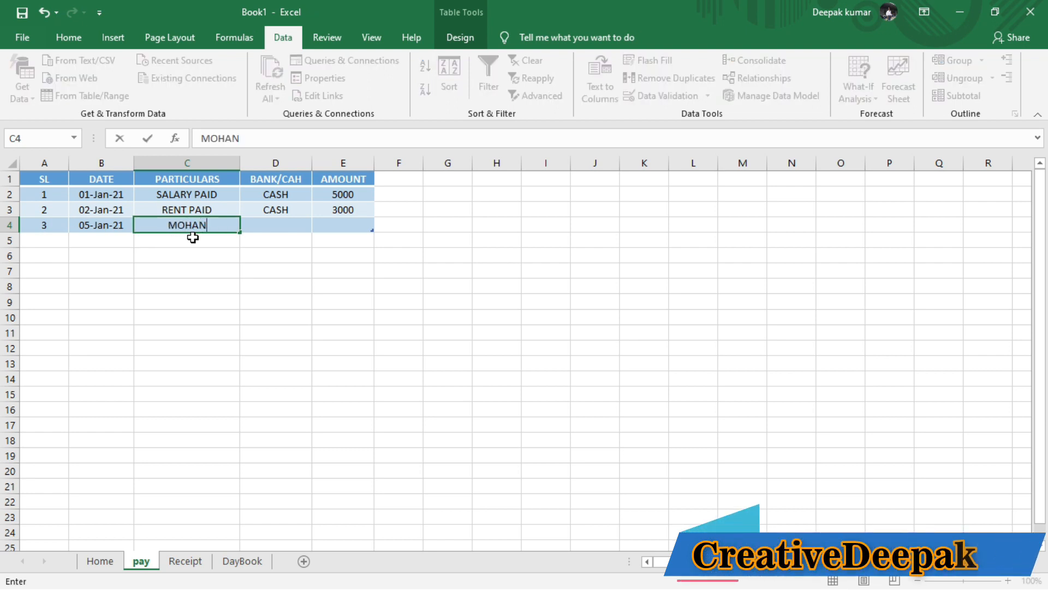
pyautogui.write(' PAI')
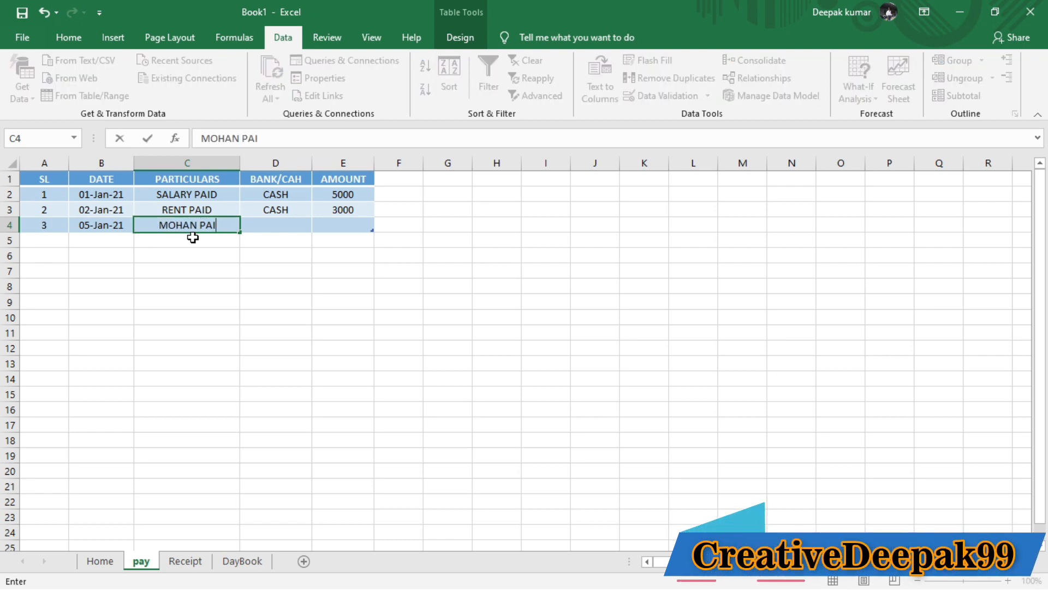
pyautogui.write('D CASH')
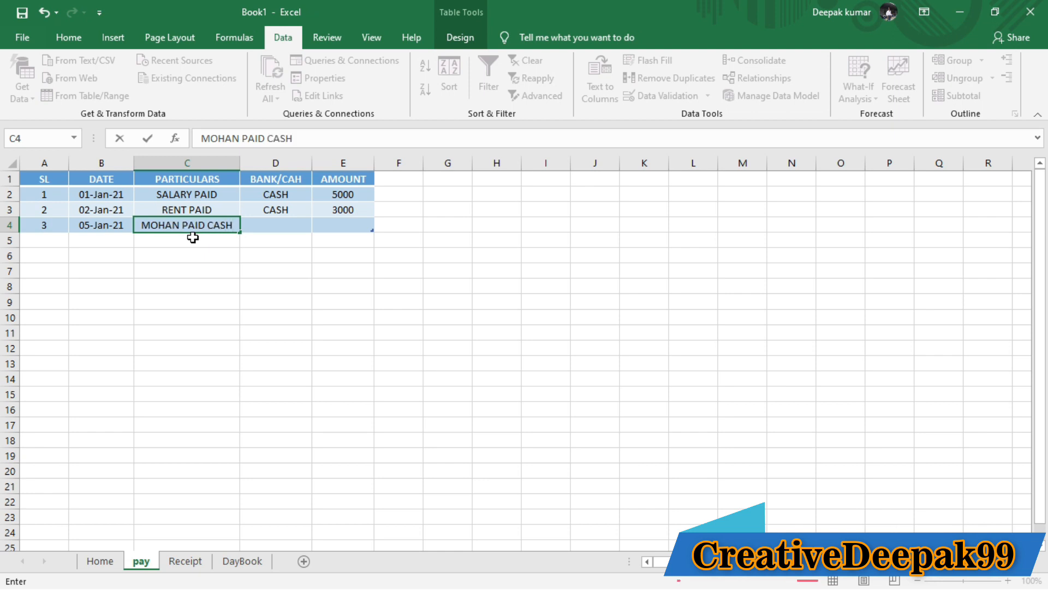
pyautogui.press('Tab')
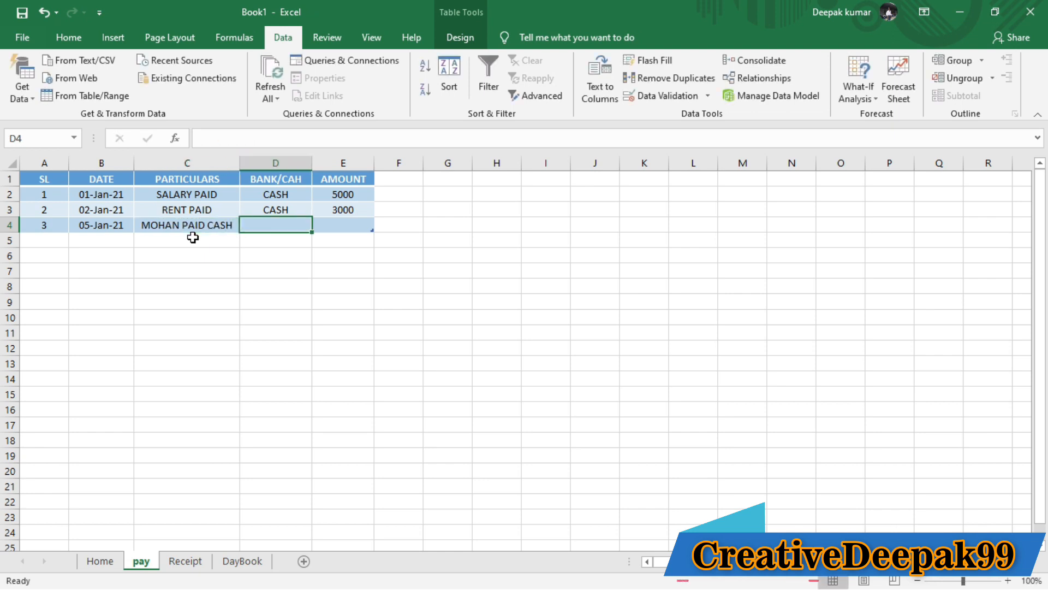
# Insert BY before CASH in the particulars of row 4 on the pay sheet
pyautogui.click(198, 225)
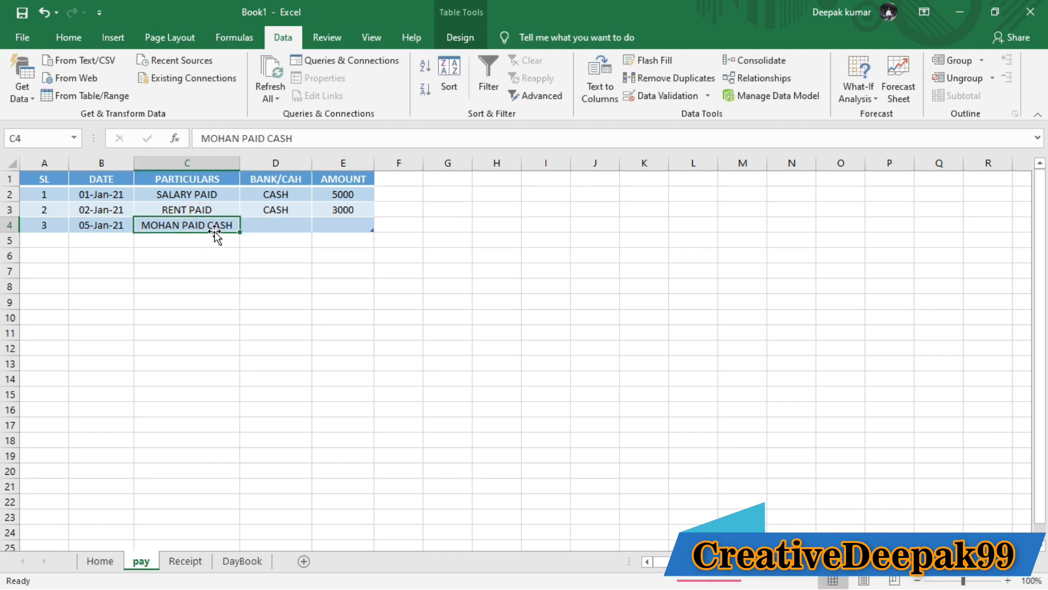
pyautogui.doubleClick(205, 225)
pyautogui.write('B')
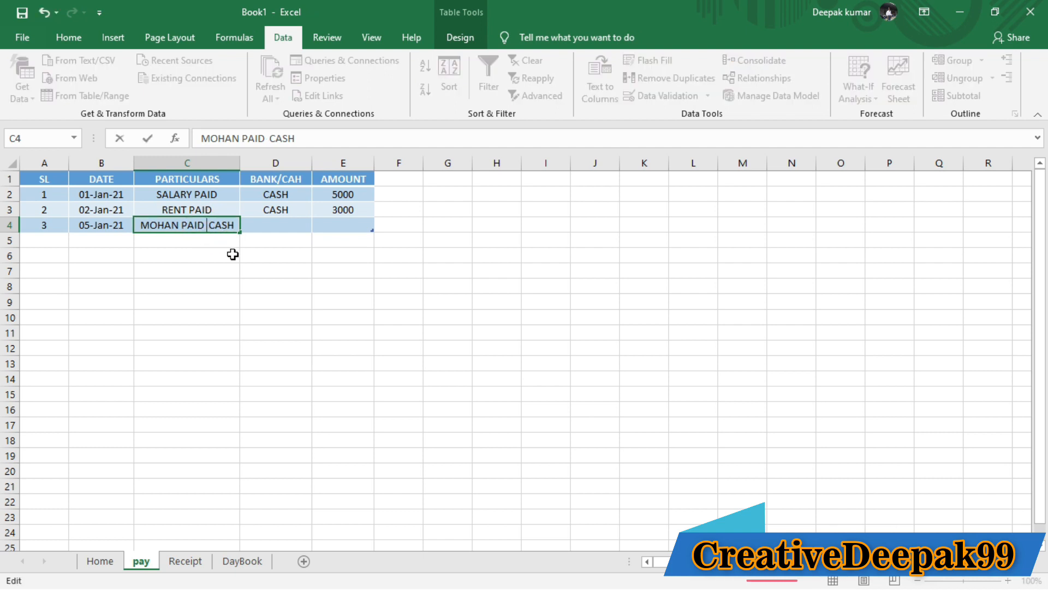
pyautogui.write('Y')
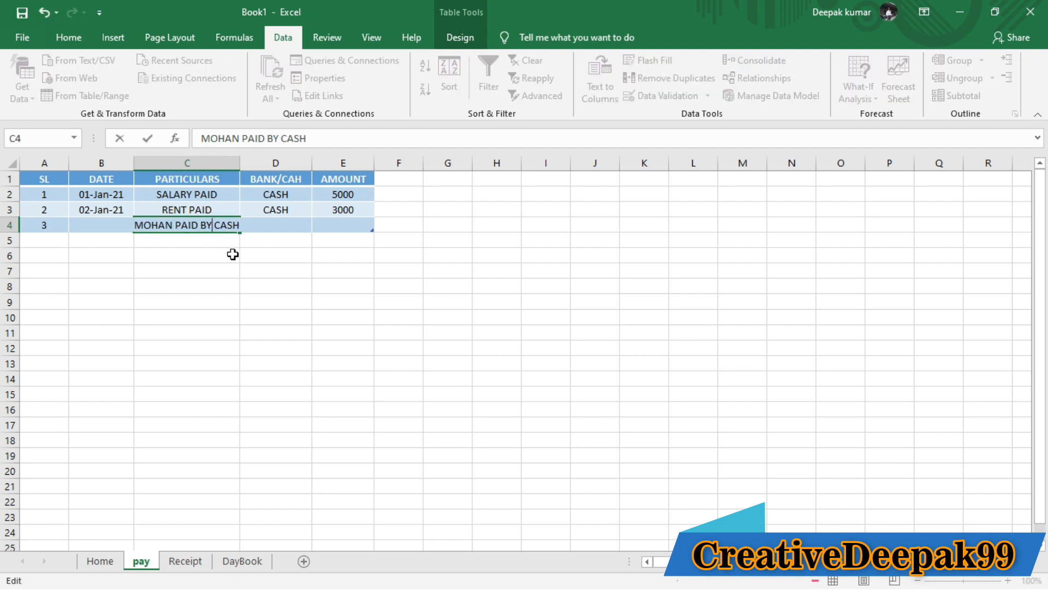
pyautogui.press('Return')
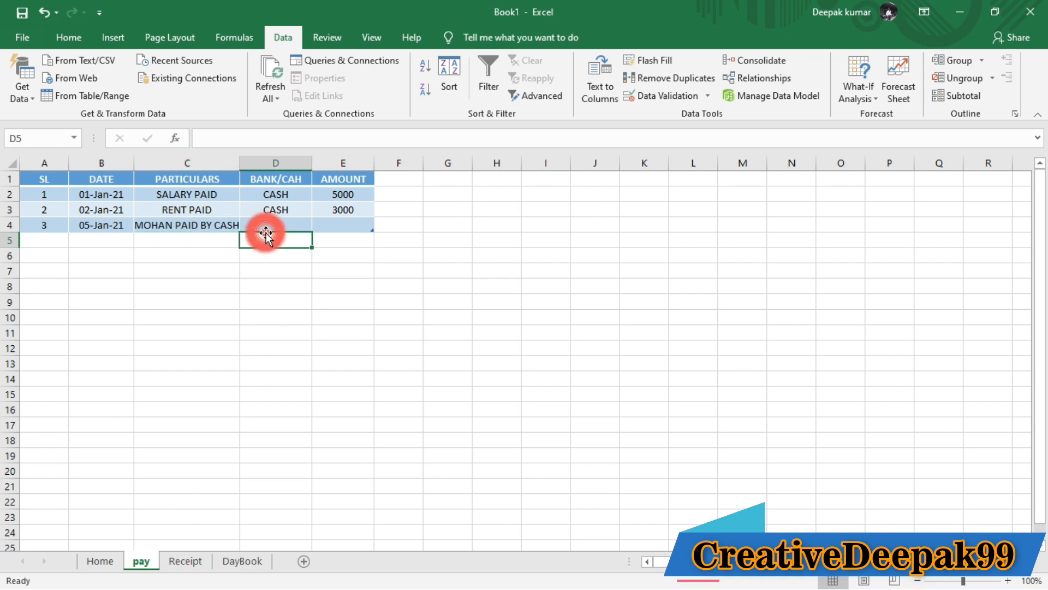
# Enter CASH as the payment mode and 5000 as the amount in row 4 of the pay sheet
pyautogui.click(271, 228)
pyautogui.write('CASH')
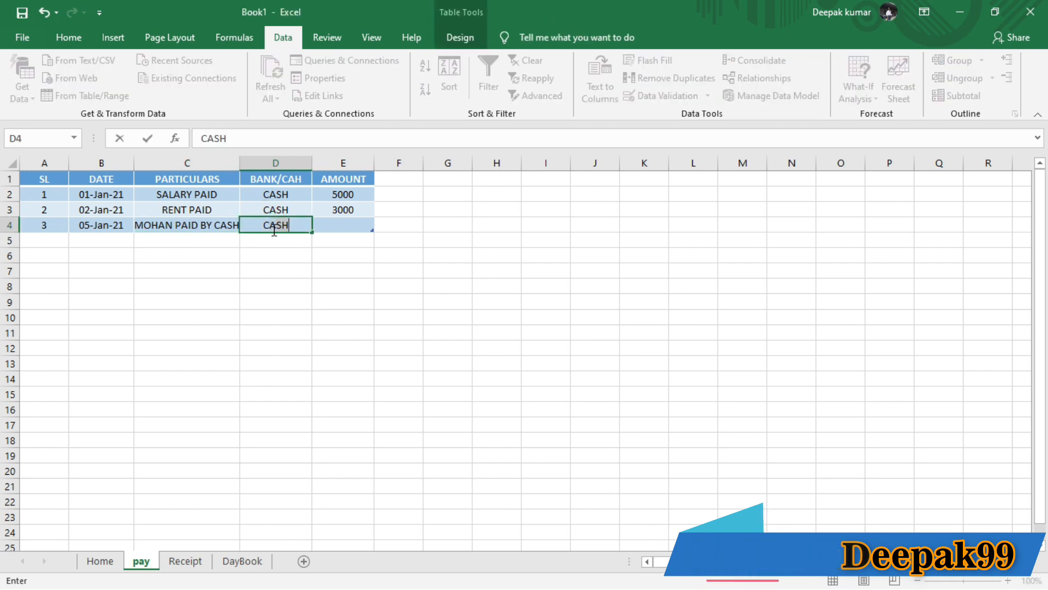
pyautogui.click(348, 222)
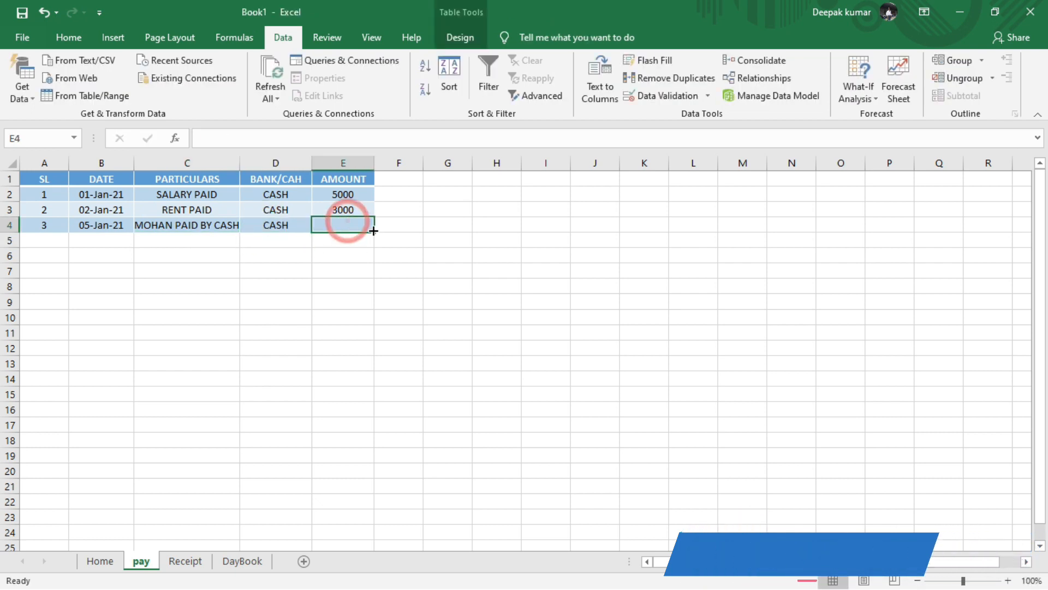
pyautogui.write('5000')
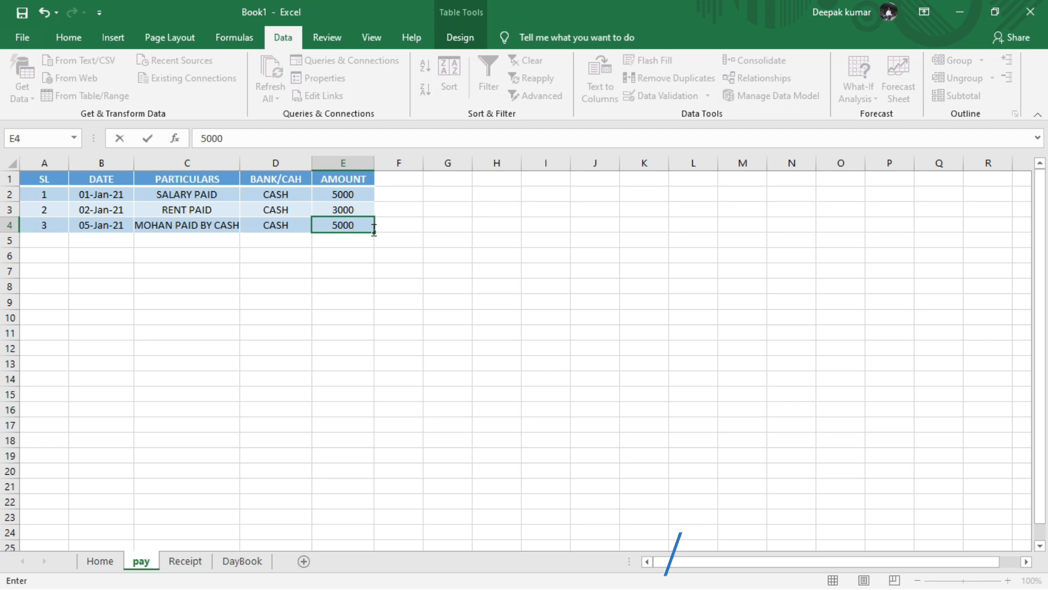
pyautogui.press('Return')
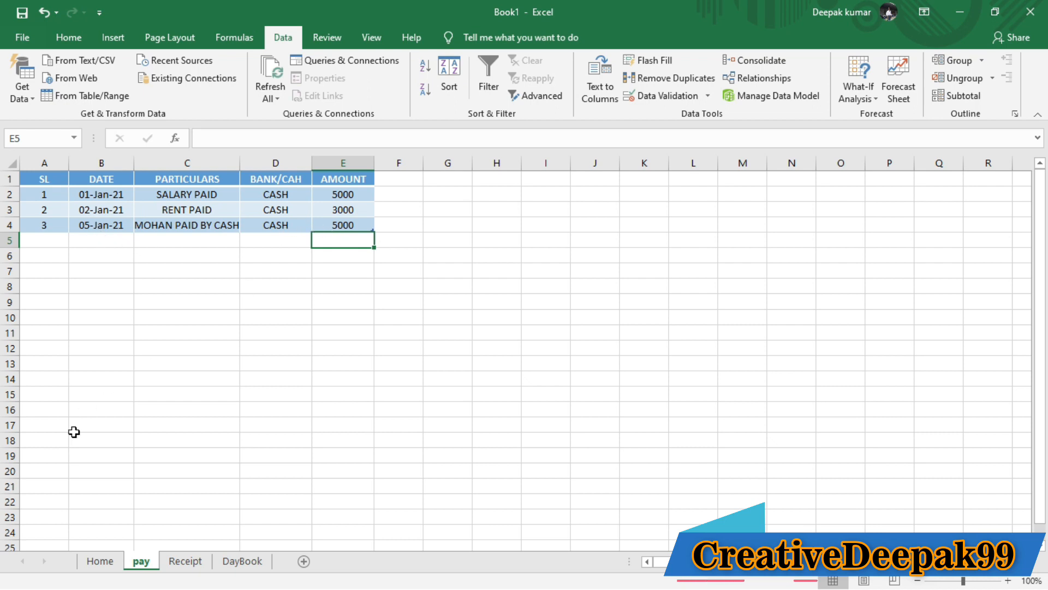
# Check the payment total for 05-Jan-21 and the running balance down to the month's end on the DayBook sheet
pyautogui.click(243, 561)
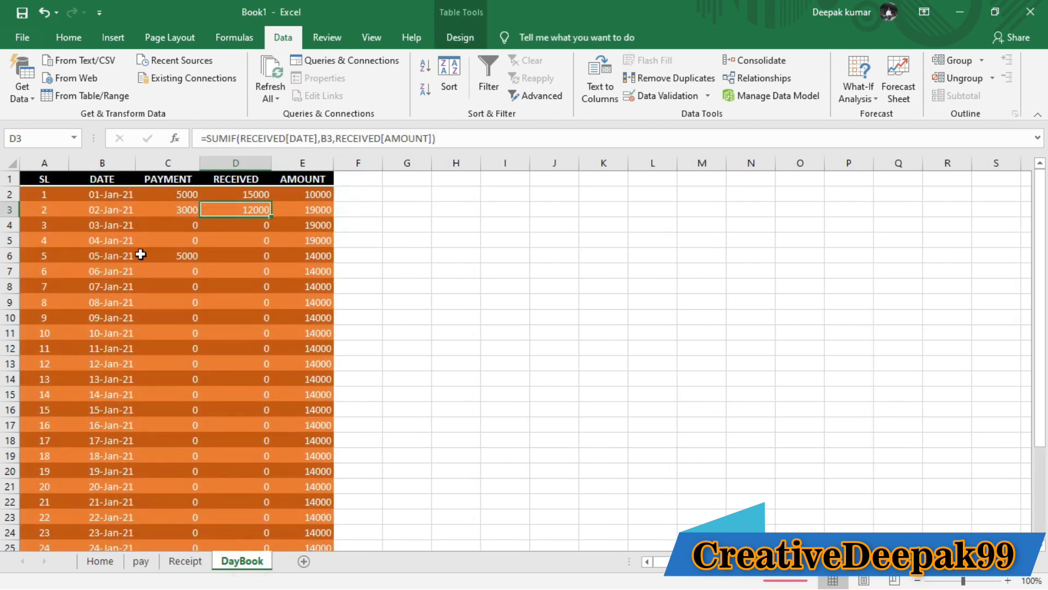
pyautogui.click(183, 258)
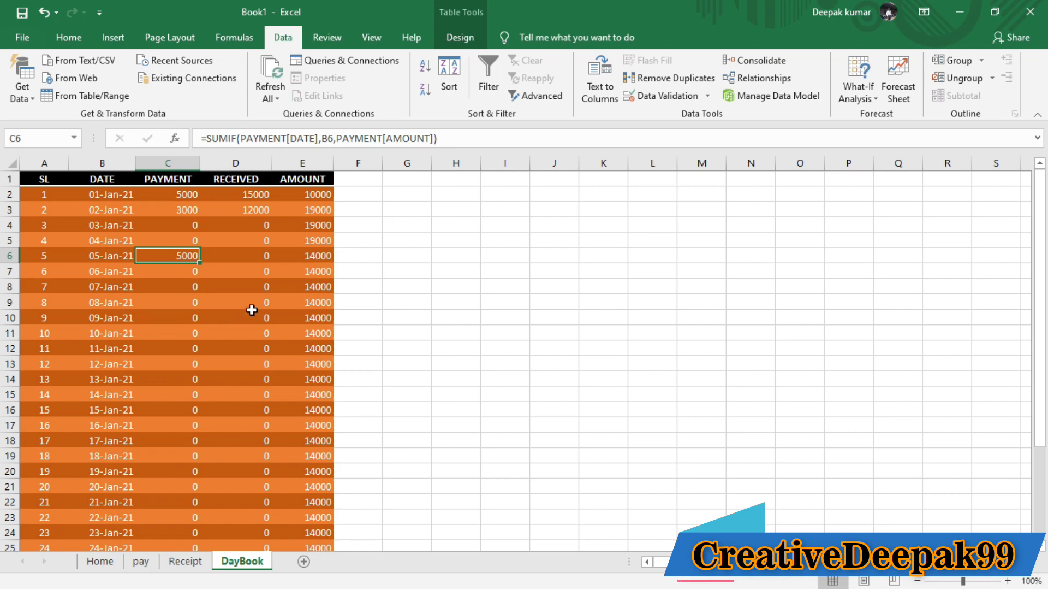
pyautogui.scroll(-5, 306, 444)
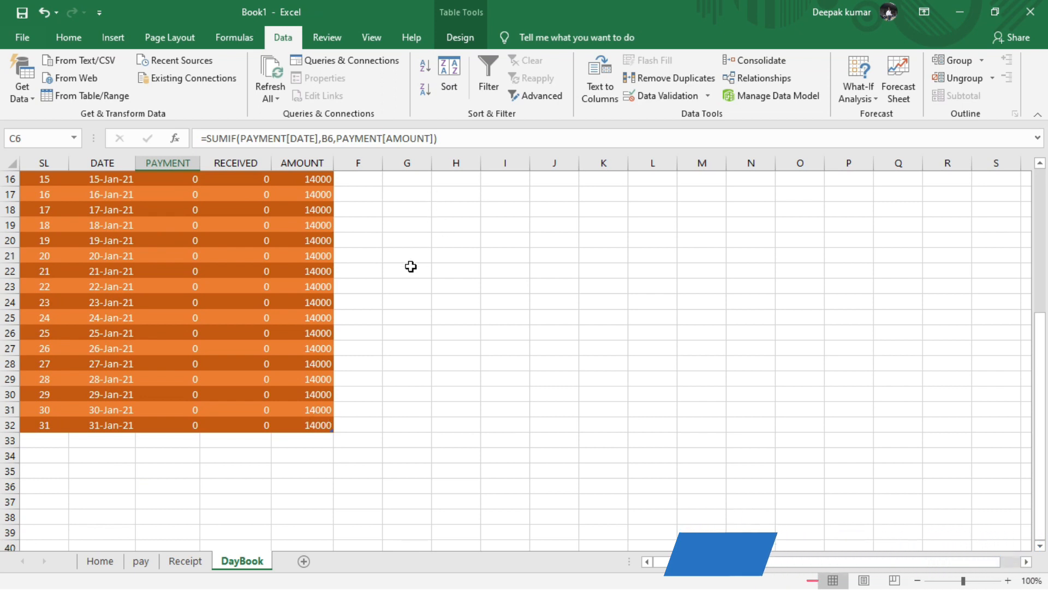
pyautogui.scroll(5, 410, 266)
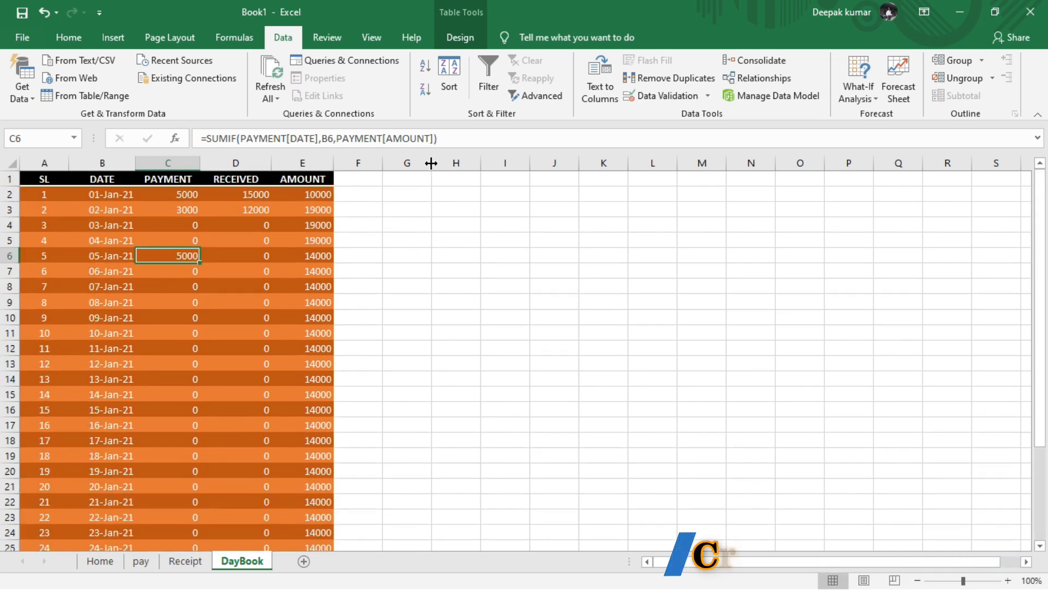
# Add the heading FINAL AMOUNT in cell G1 of the DayBook sheet and widen column G to fit it
pyautogui.moveTo(431, 163); pyautogui.dragTo(449, 163)
pyautogui.click(435, 178)
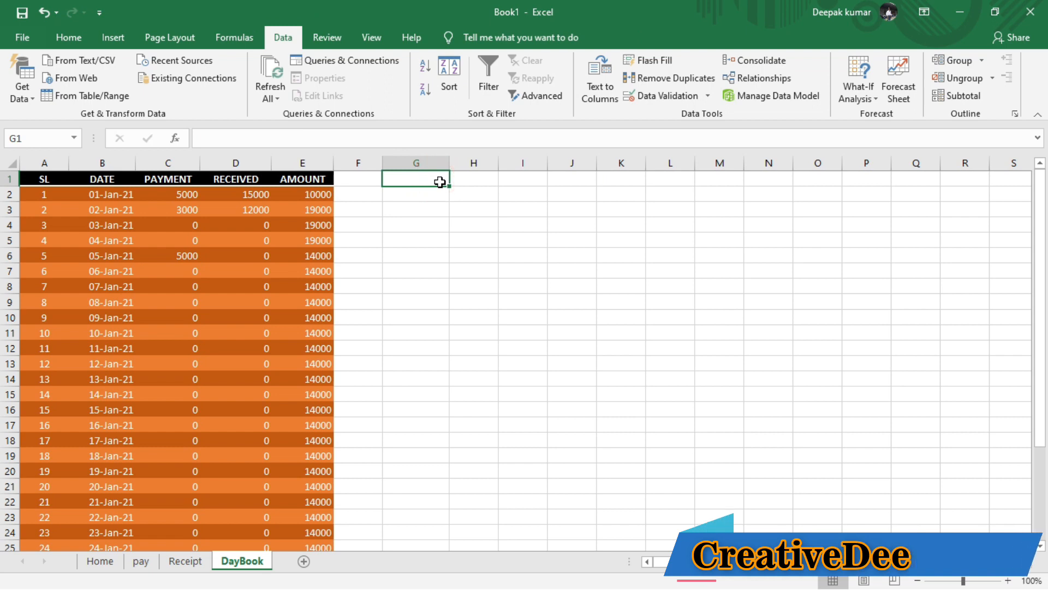
pyautogui.write('FINAL AMOU')
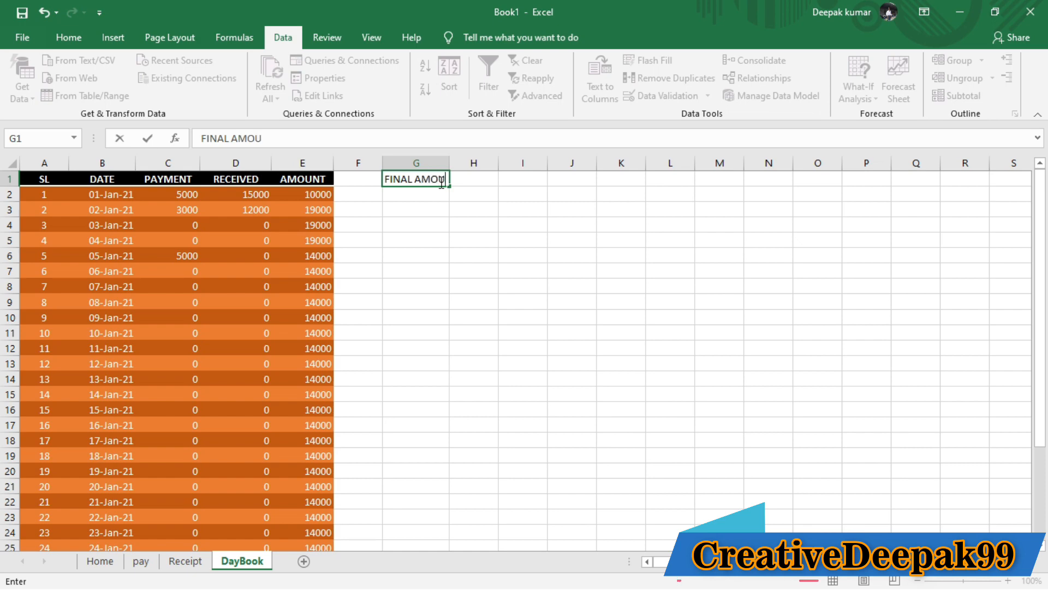
pyautogui.write('NT')
pyautogui.press('Return')
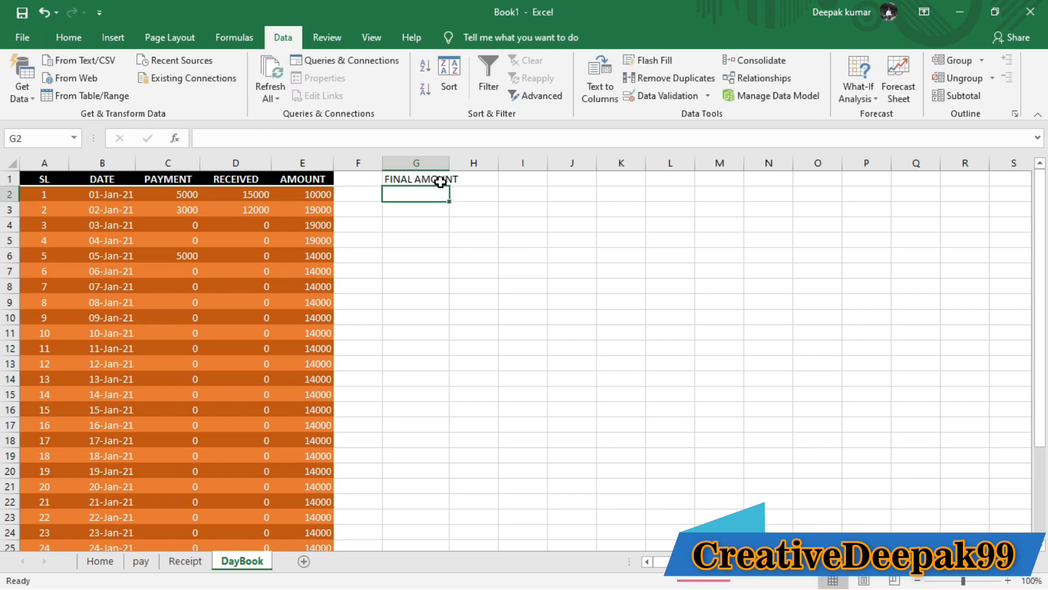
pyautogui.moveTo(451, 166)
pyautogui.mouseDown()
pyautogui.moveTo(445, 159)
pyautogui.moveTo(462, 164)
pyautogui.mouseUp()
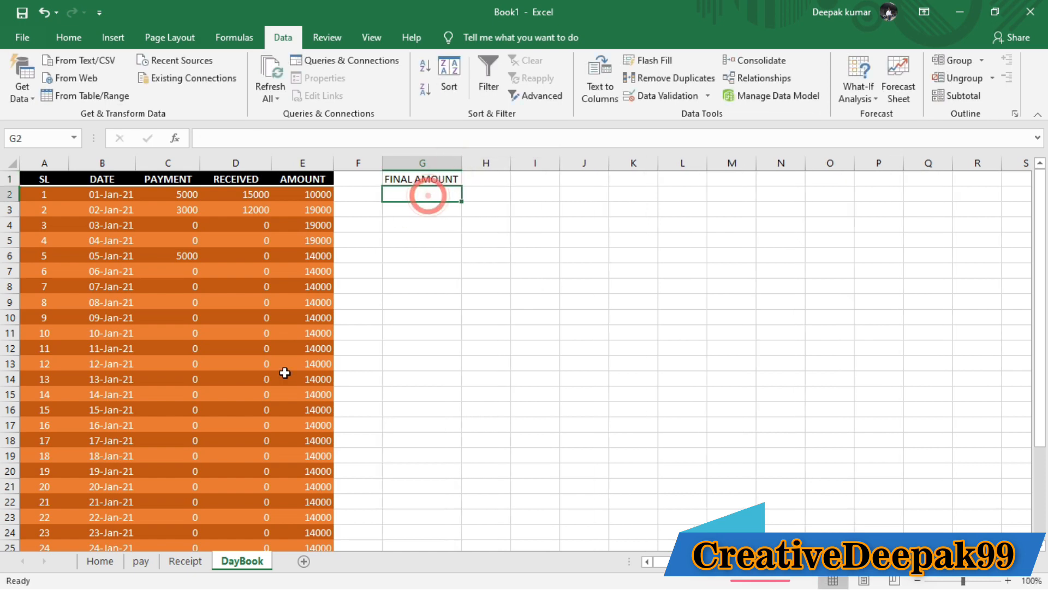
# Link cell G2 to the running balance of 31-Jan-21 with the formula =E32
pyautogui.scroll(-5, 302, 388)
pyautogui.click(315, 426)
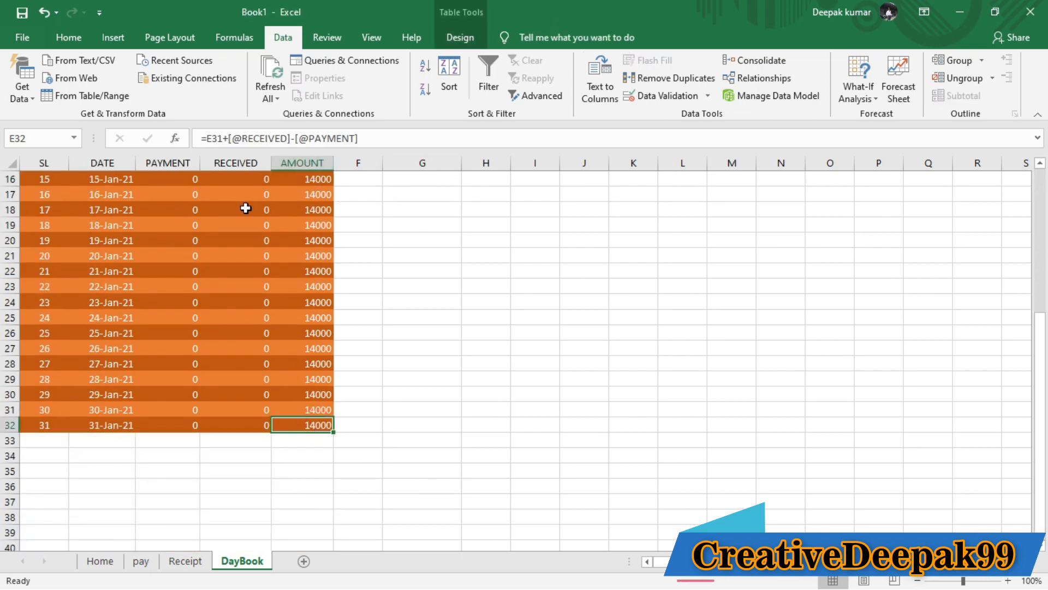
pyautogui.click(362, 223)
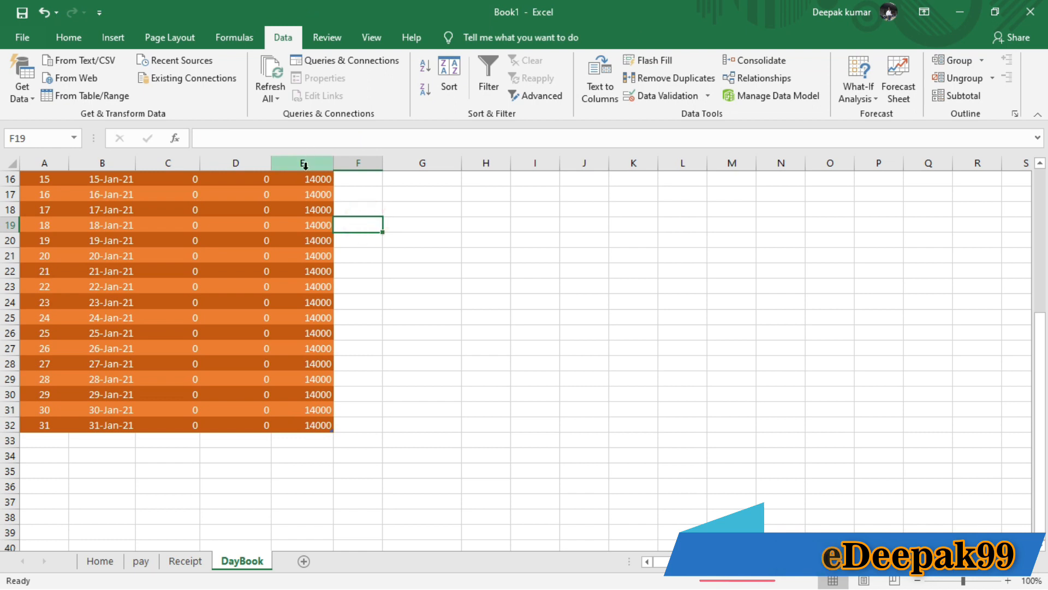
pyautogui.click(296, 425)
pyautogui.click(352, 418)
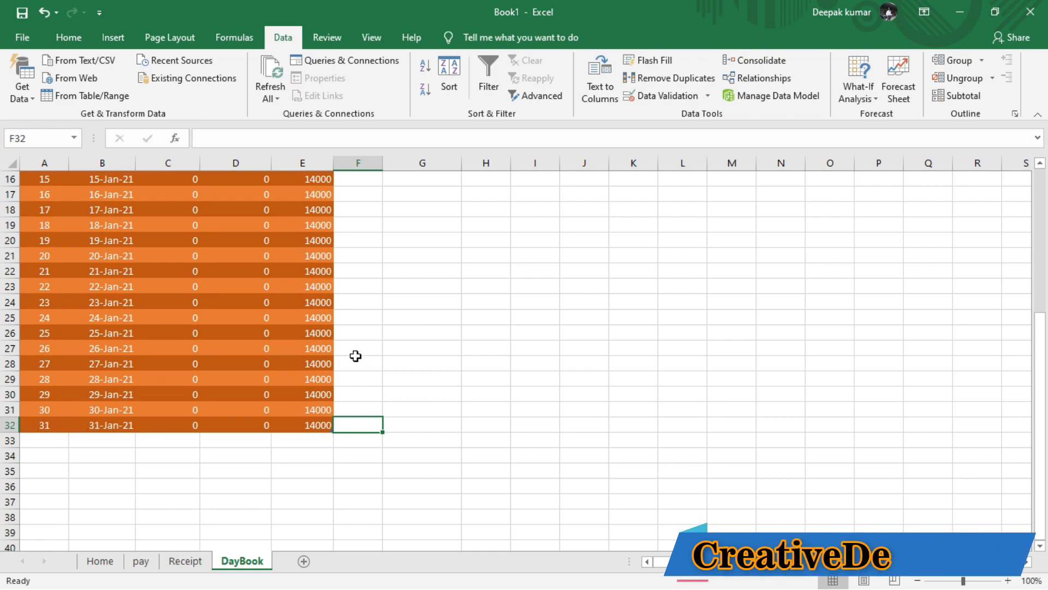
pyautogui.scroll(5, 355, 356)
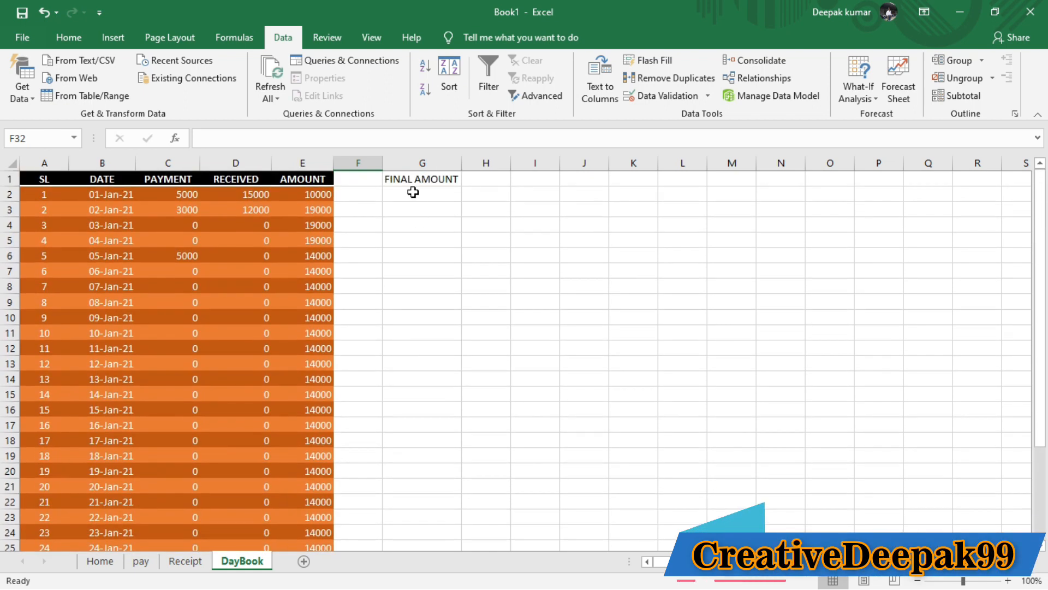
pyautogui.click(413, 192)
pyautogui.write('=')
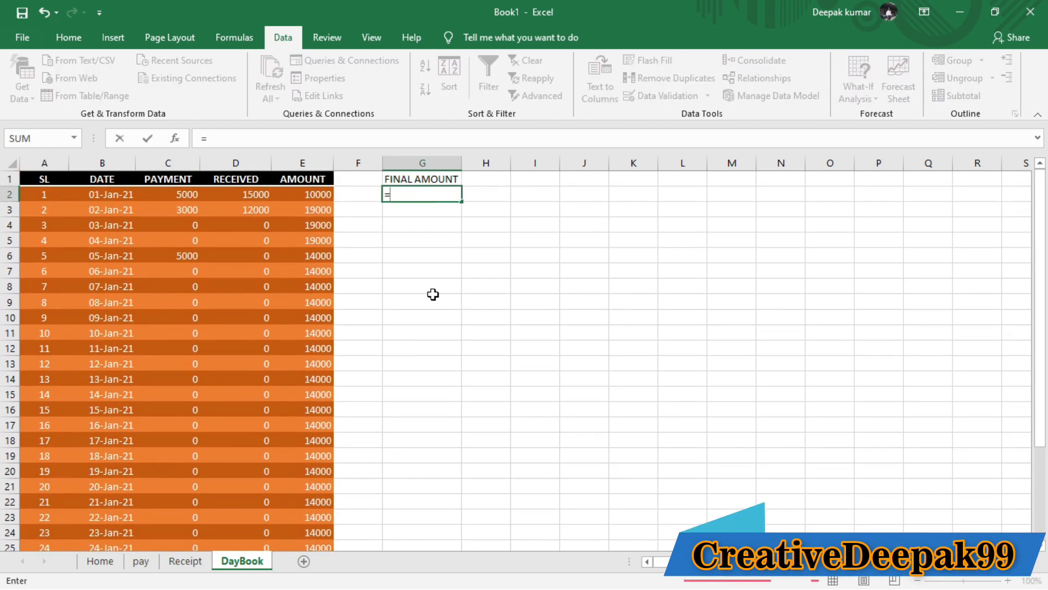
pyautogui.write('E')
pyautogui.write('22')
pyautogui.press('Return')
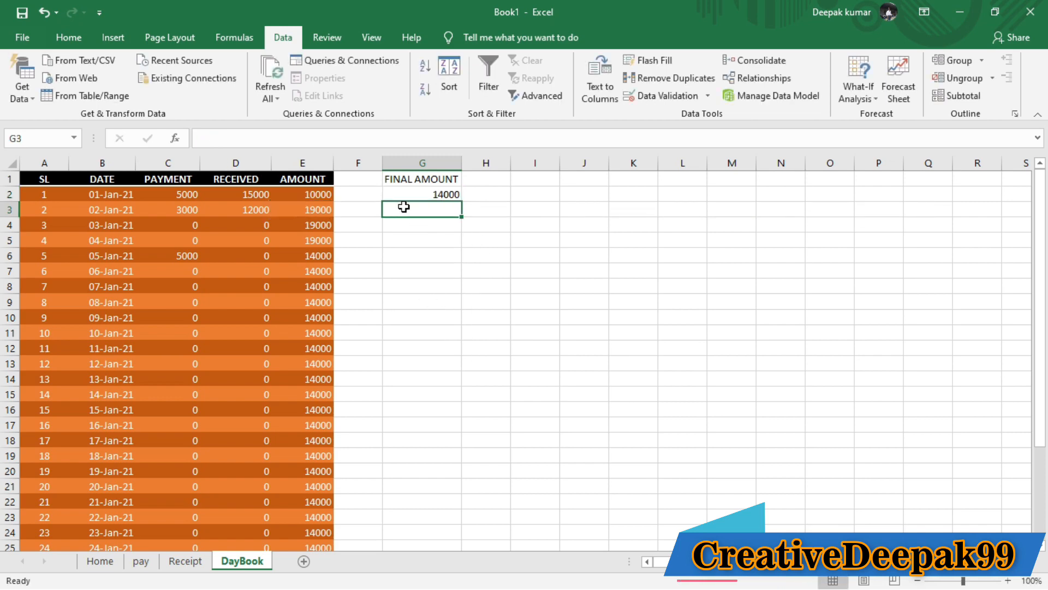
# Center the final amount horizontally in cell G2
pyautogui.click(419, 192)
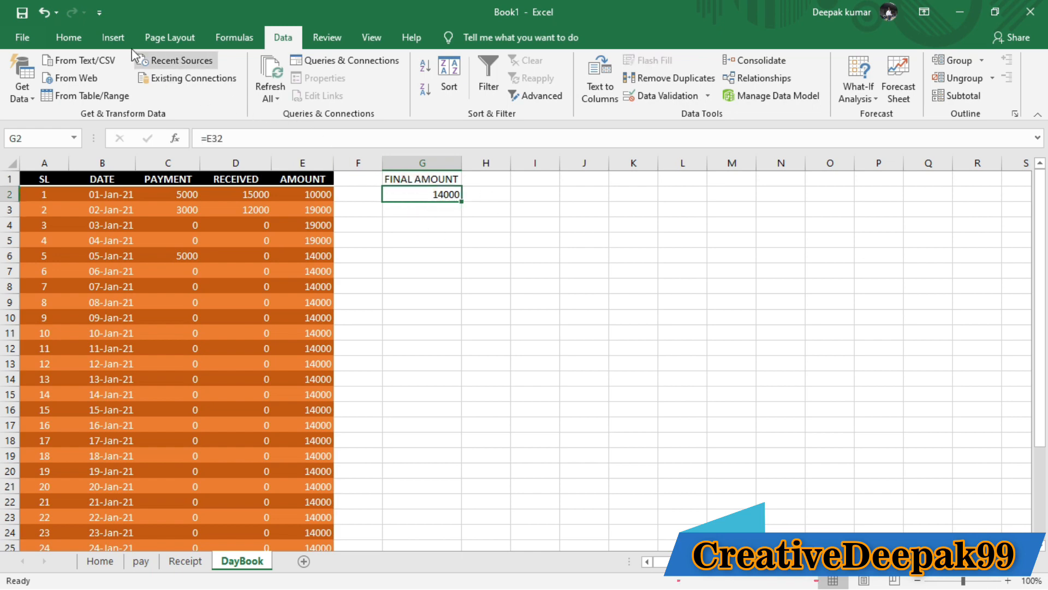
pyautogui.click(70, 37)
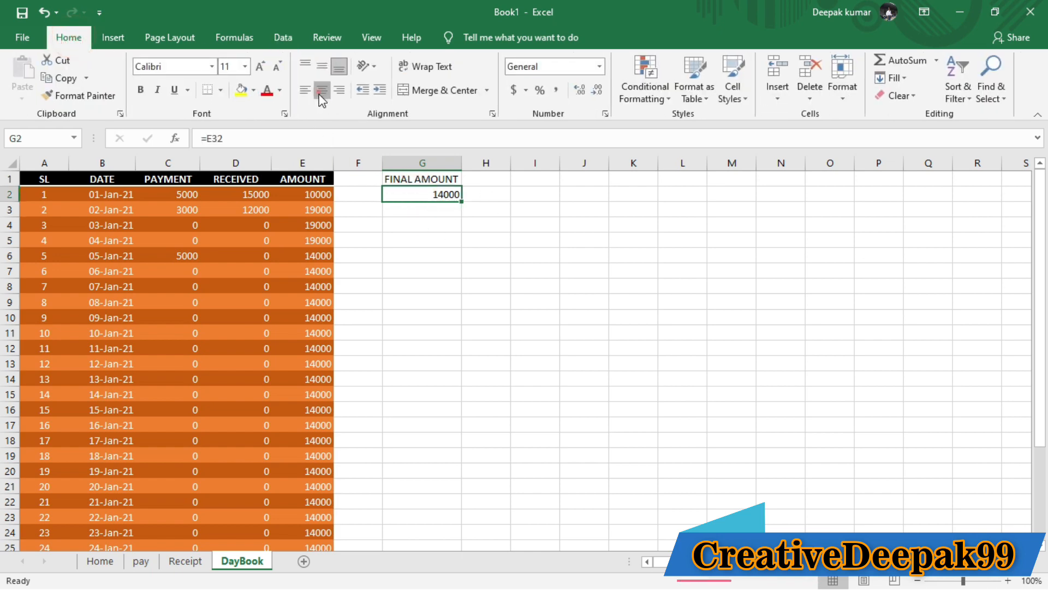
pyautogui.click(322, 89)
pyautogui.scroll(-6, 306, 464)
pyautogui.scroll(6, 308, 465)
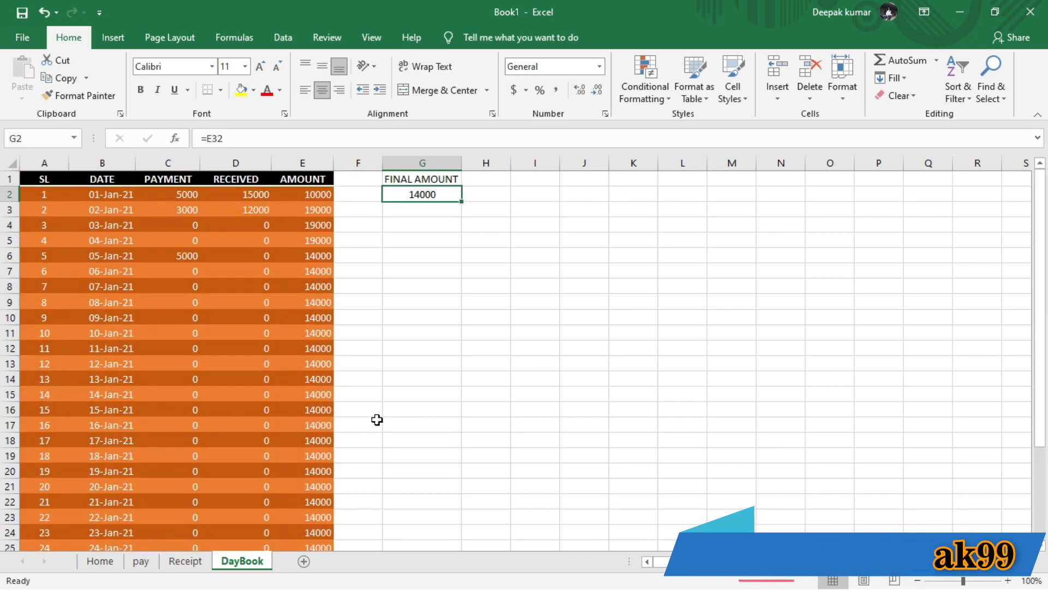
pyautogui.click(440, 228)
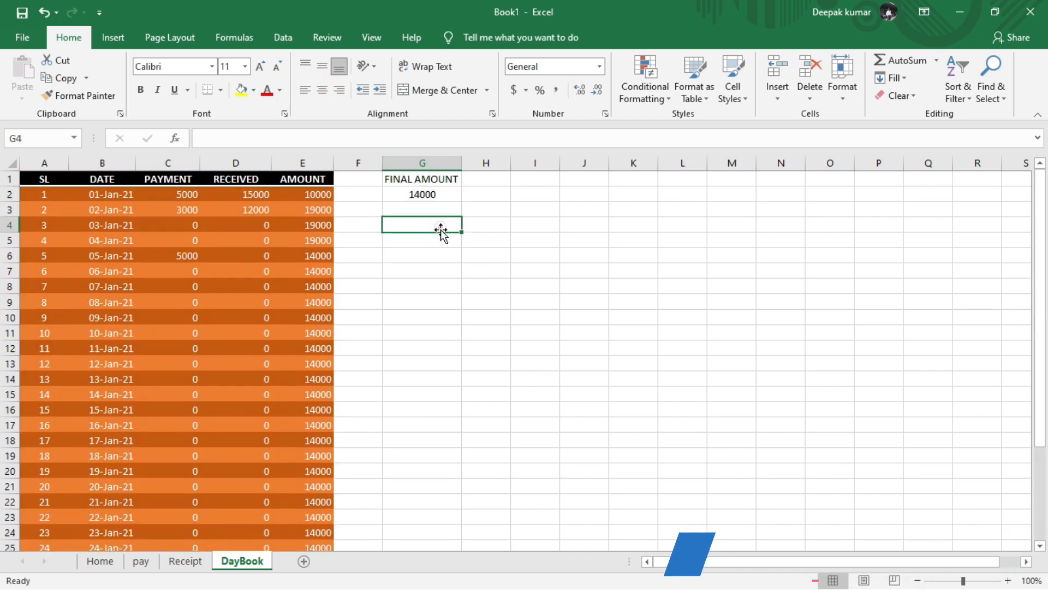
pyautogui.click(431, 194)
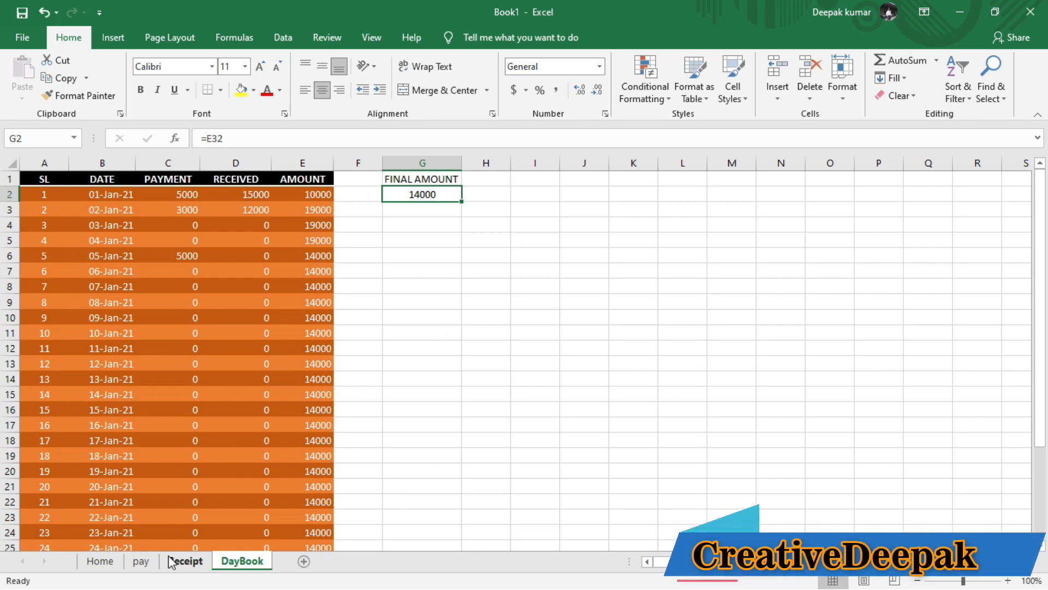
# On the Home sheet, widen column A slightly and enter PAYMENT in cell A1
pyautogui.click(115, 563)
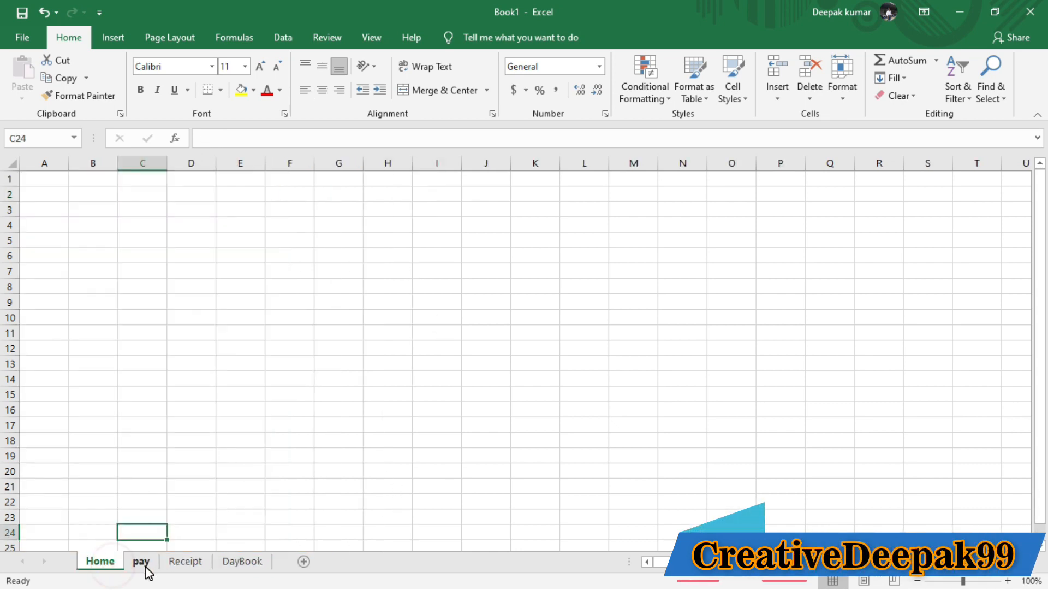
pyautogui.click(141, 562)
pyautogui.click(180, 563)
pyautogui.click(109, 564)
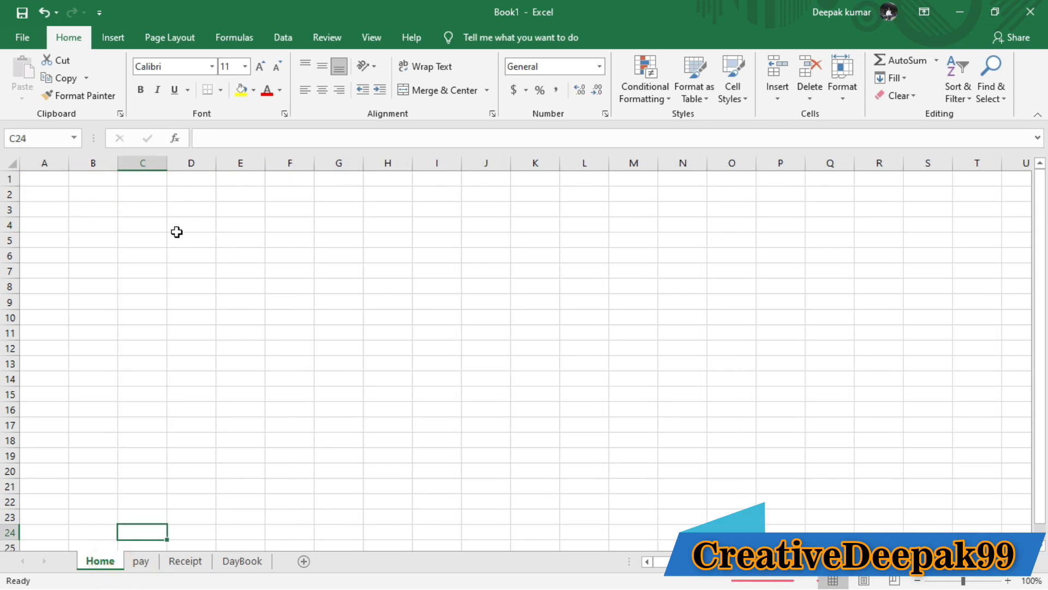
pyautogui.moveTo(67, 166); pyautogui.dragTo(88, 166)
pyautogui.click(58, 180)
pyautogui.write('PAYMENT')
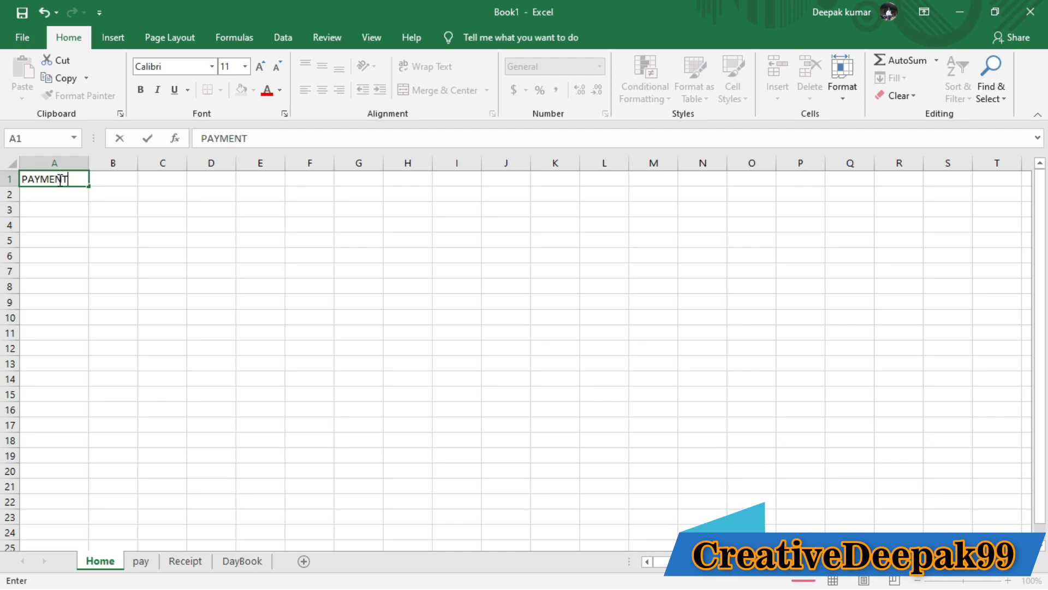
pyautogui.press('Return')
# Enter RECEIVED in cell A2 and DAY BOOK in cell A3 of the Home sheet
pyautogui.write('RECEIV')
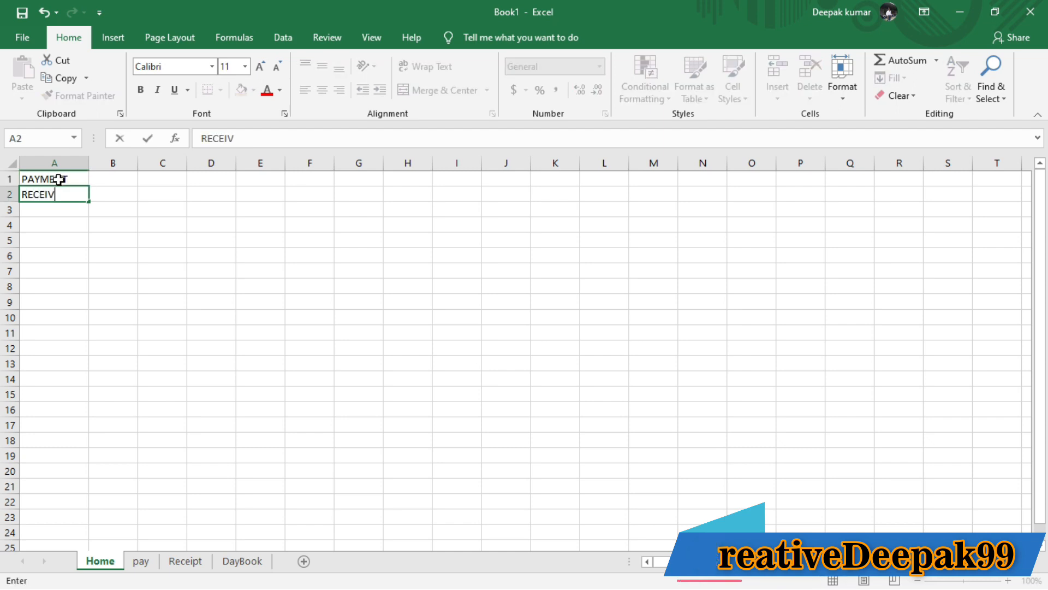
pyautogui.write('ED')
pyautogui.press('Return')
pyautogui.write('DA')
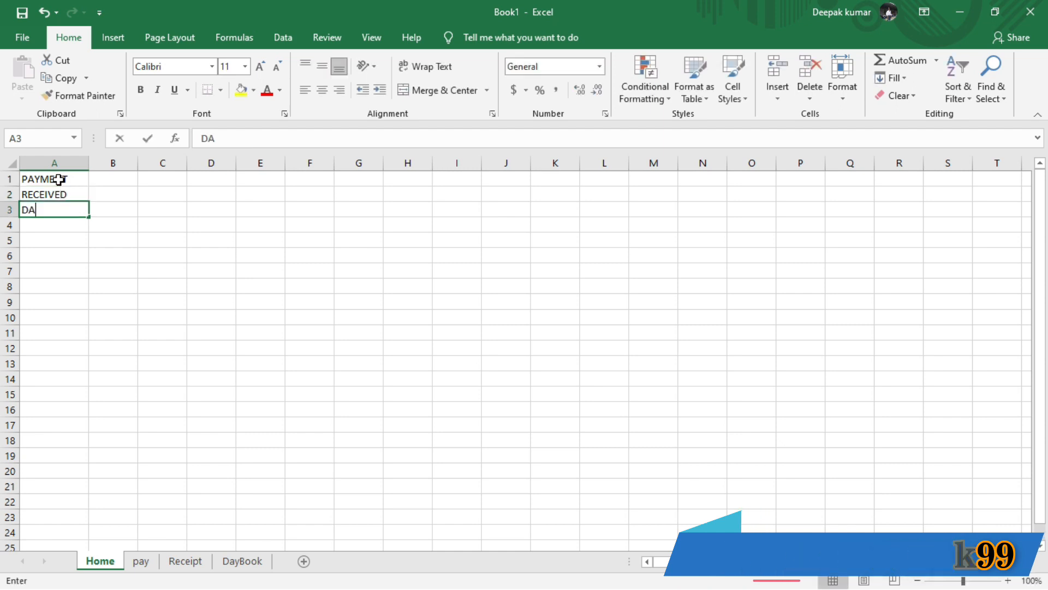
pyautogui.write('Y BOOK')
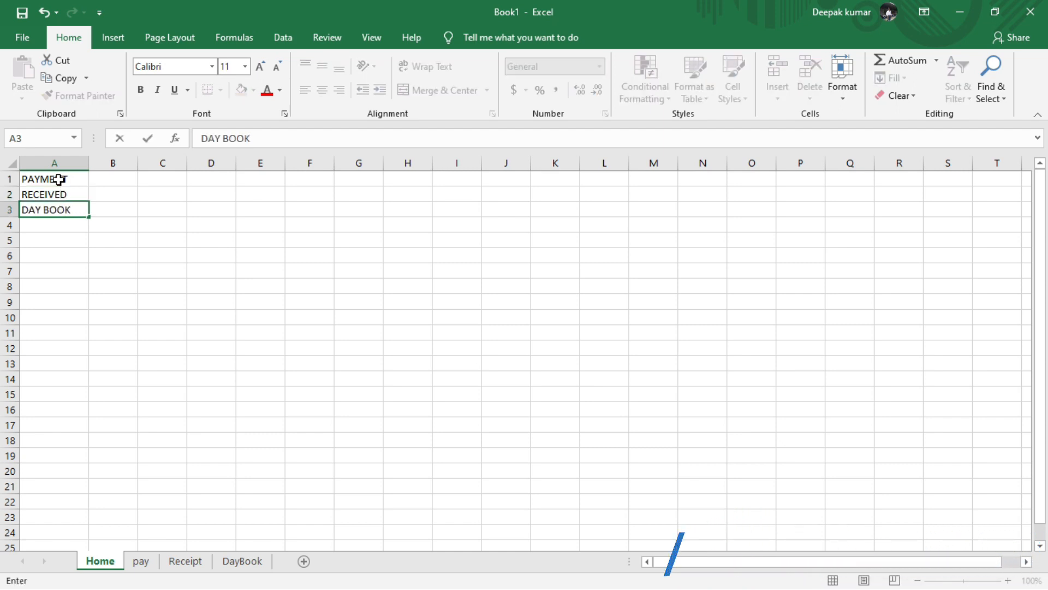
pyautogui.press('Return')
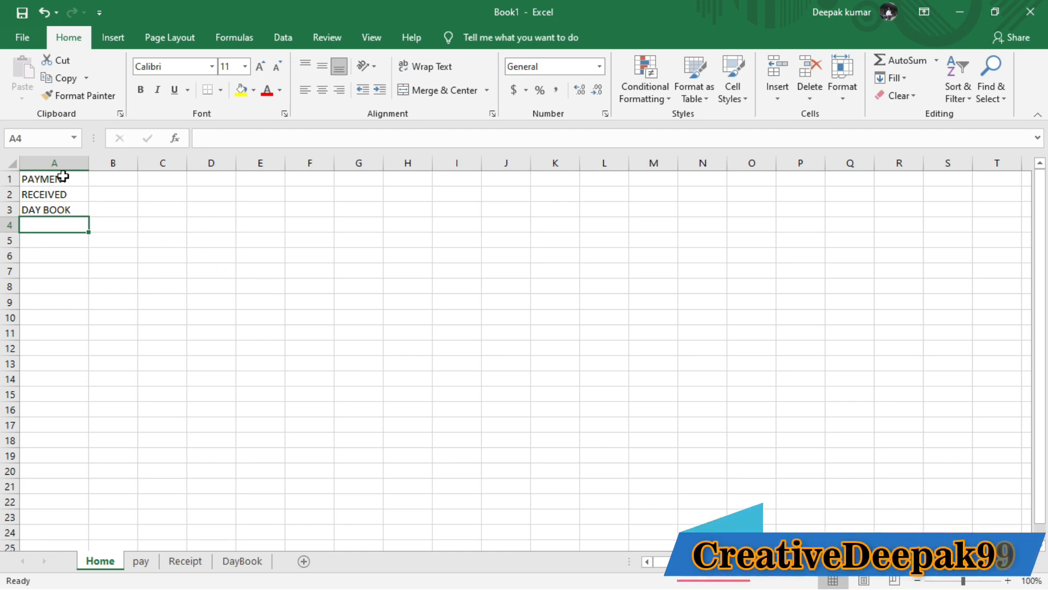
pyautogui.click(64, 178)
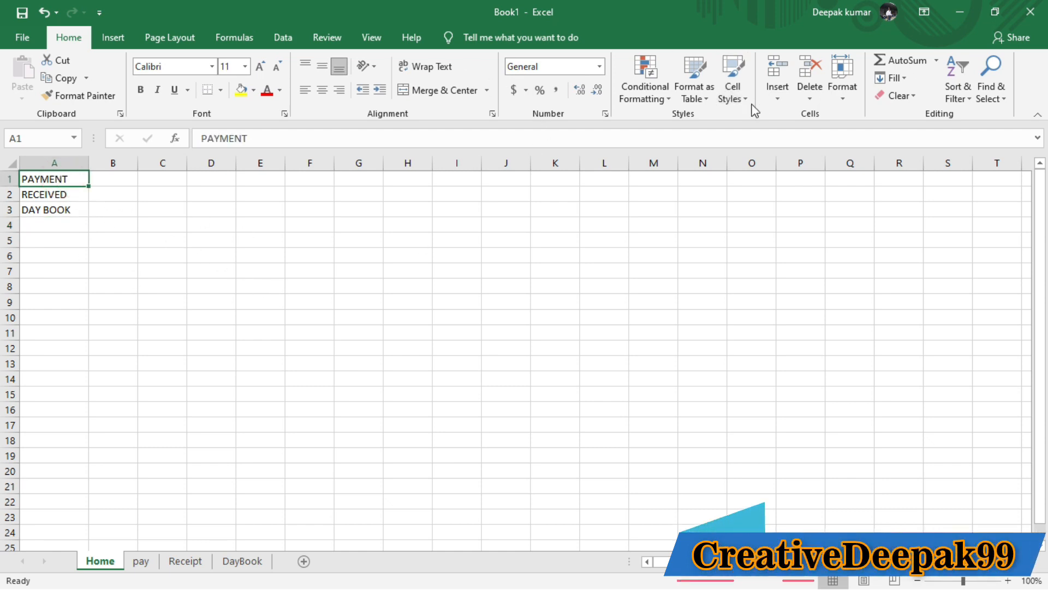
# Hyperlink the PAYMENT cell on the Home sheet to cell A1 of the pay sheet in this document
pyautogui.click(113, 37)
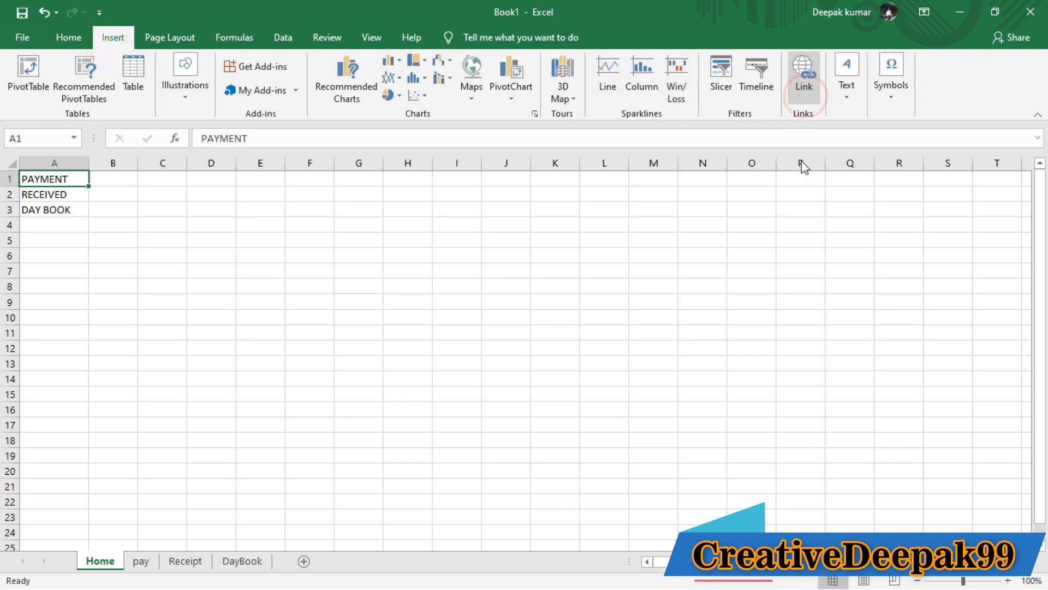
pyautogui.click(807, 87)
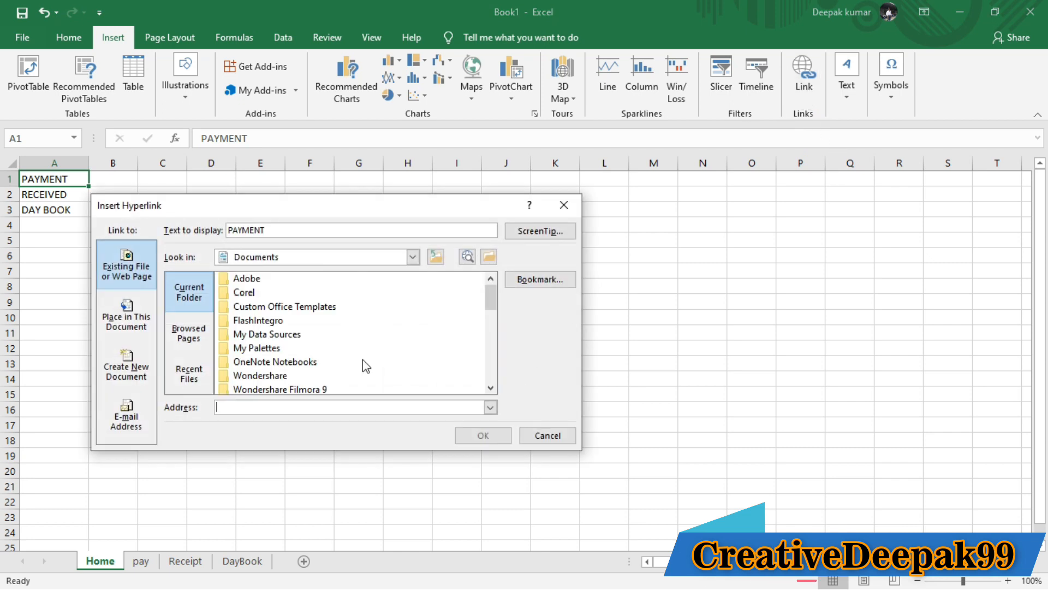
pyautogui.click(127, 322)
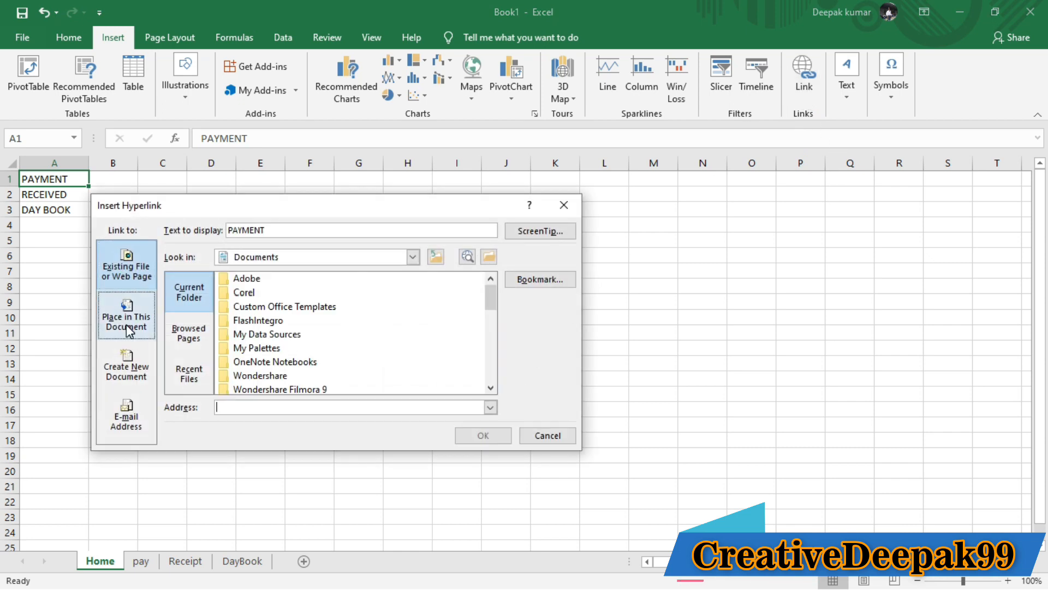
pyautogui.moveTo(97, 299); pyautogui.dragTo(158, 333)
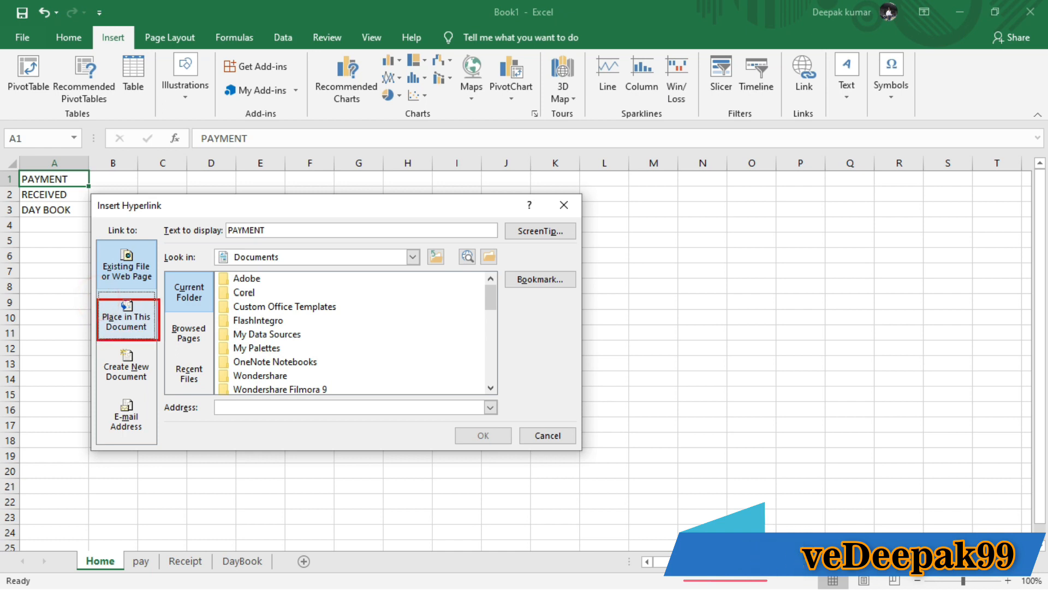
pyautogui.click(130, 328)
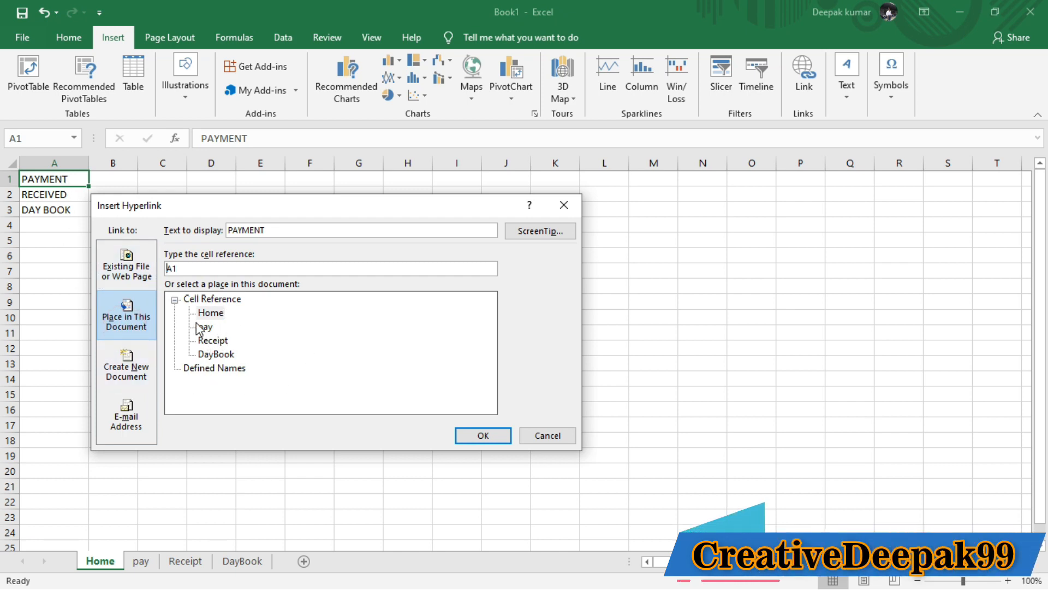
pyautogui.click(205, 328)
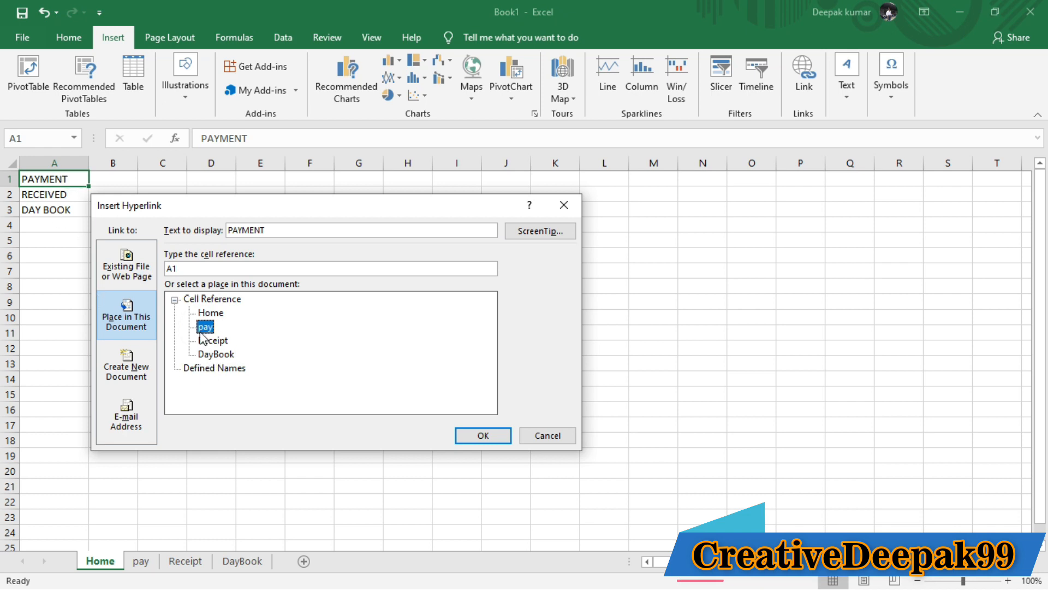
pyautogui.click(487, 439)
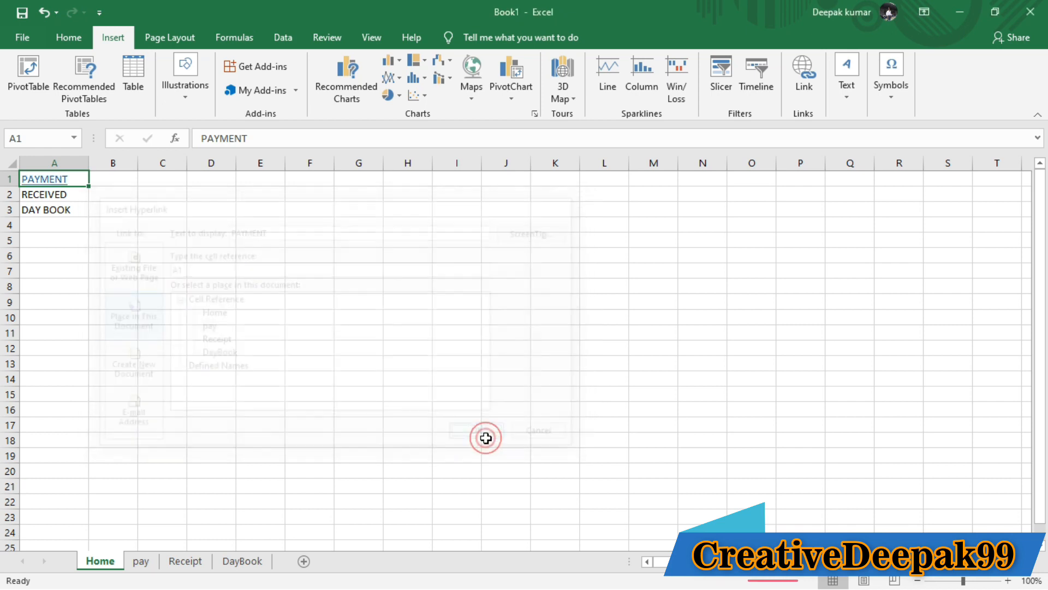
# Hyperlink the RECEIVED cell on the Home sheet to cell A1 of the Receipt sheet
pyautogui.click(72, 190)
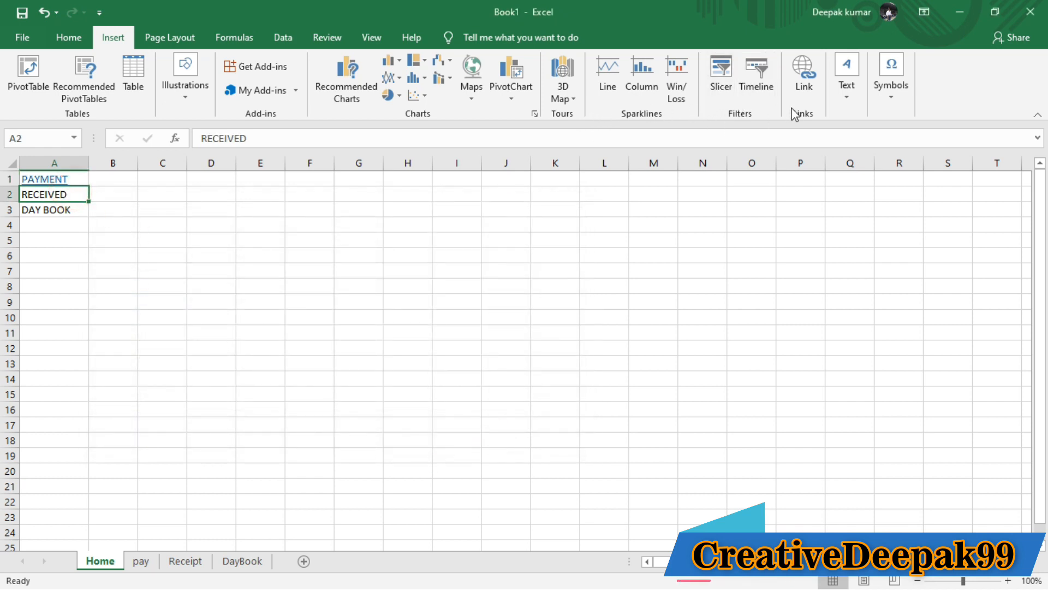
pyautogui.click(808, 99)
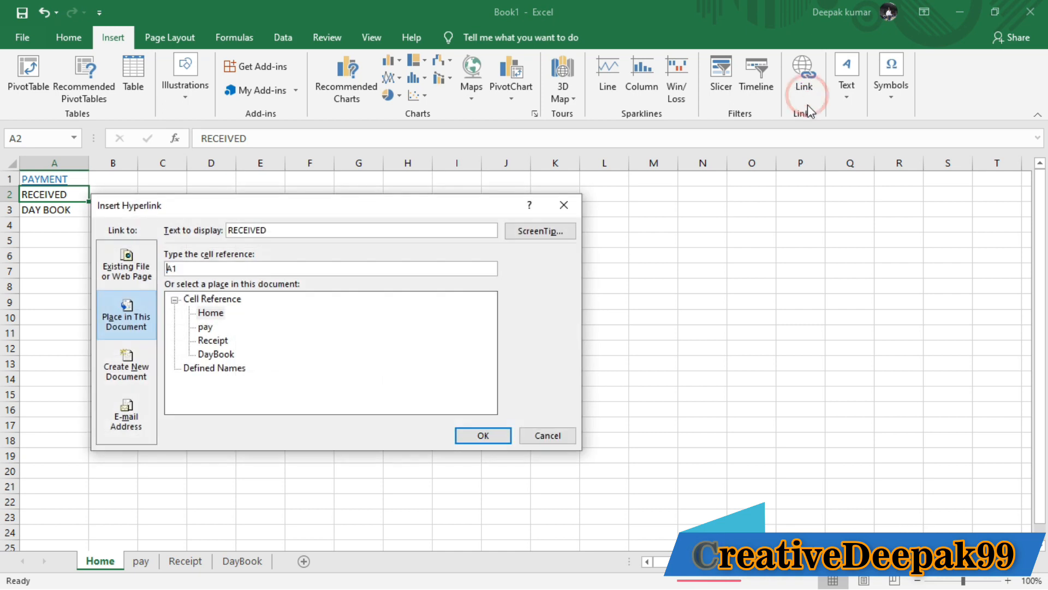
pyautogui.click(125, 317)
pyautogui.click(213, 339)
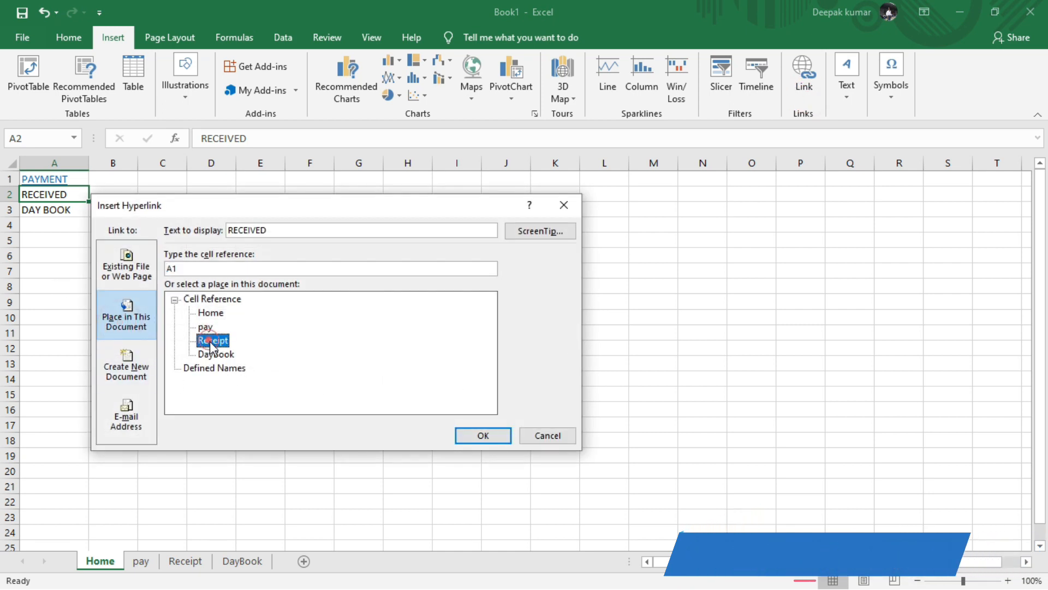
pyautogui.click(480, 435)
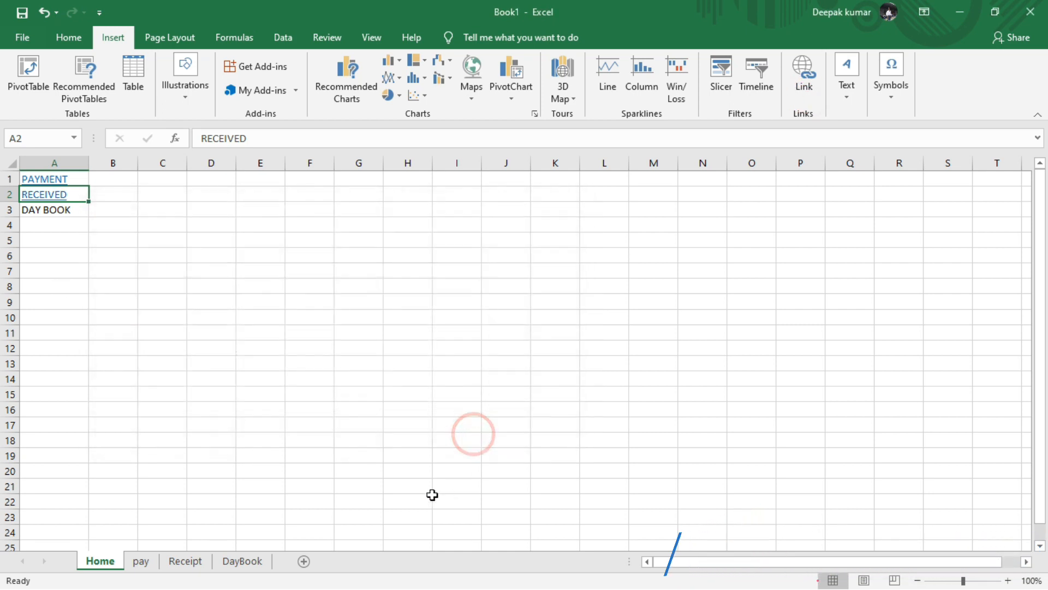
# Hyperlink the DAY BOOK cell on the Home sheet to cell A1 of the DayBook sheet
pyautogui.click(43, 215)
pyautogui.click(806, 91)
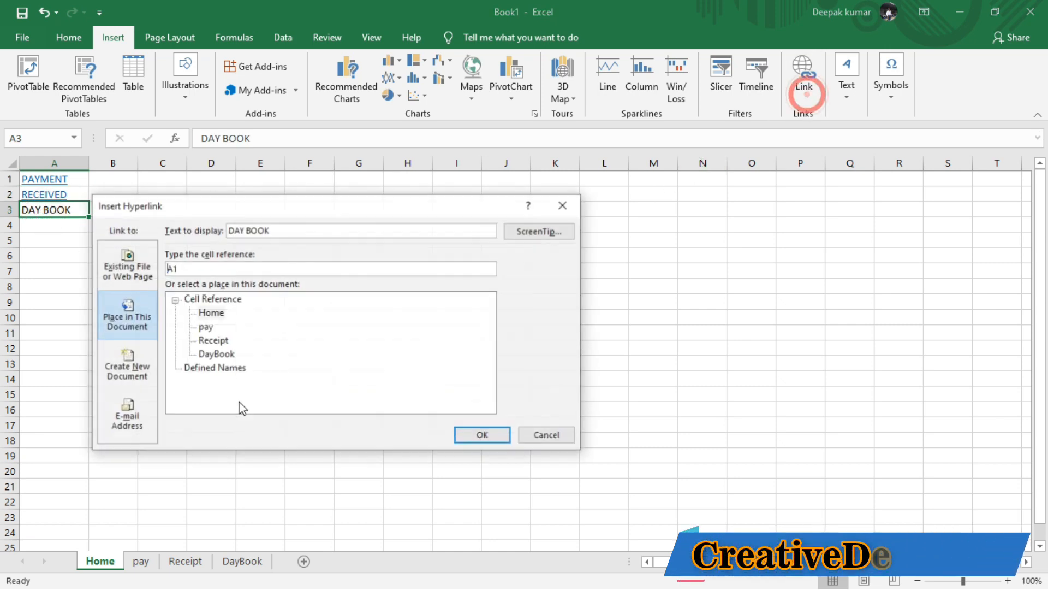
pyautogui.click(217, 354)
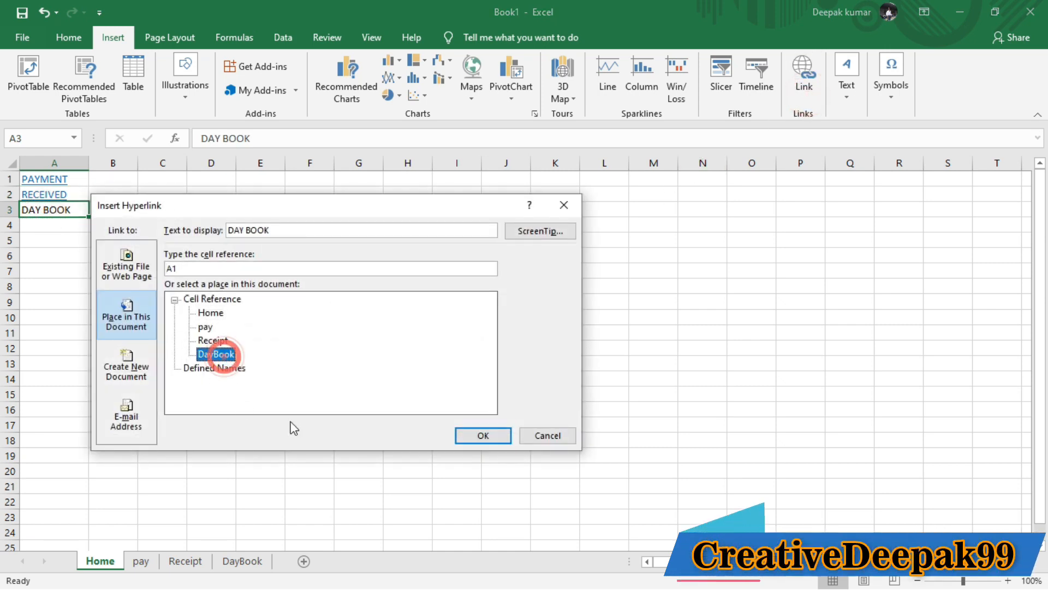
pyautogui.click(454, 437)
pyautogui.click(59, 289)
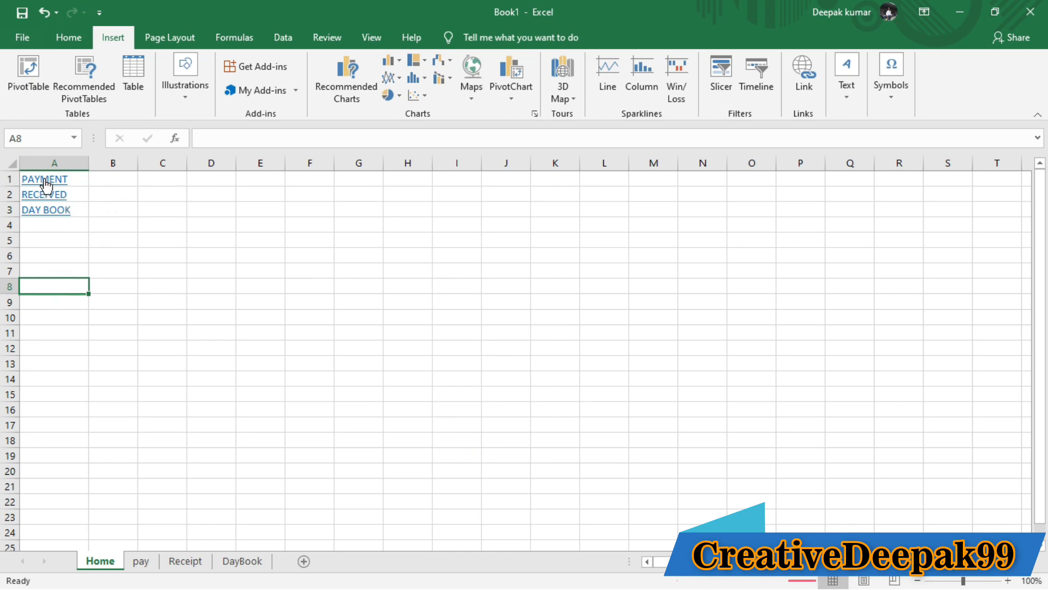
# Follow the PAYMENT link to the pay sheet and enter HOME in cell G1
pyautogui.click(45, 182)
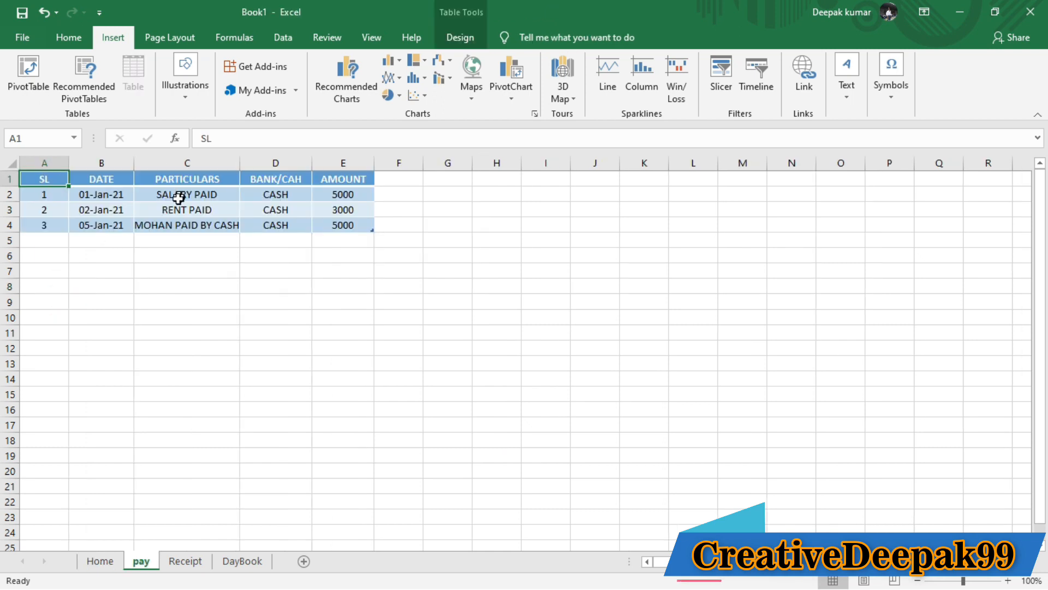
pyautogui.click(448, 179)
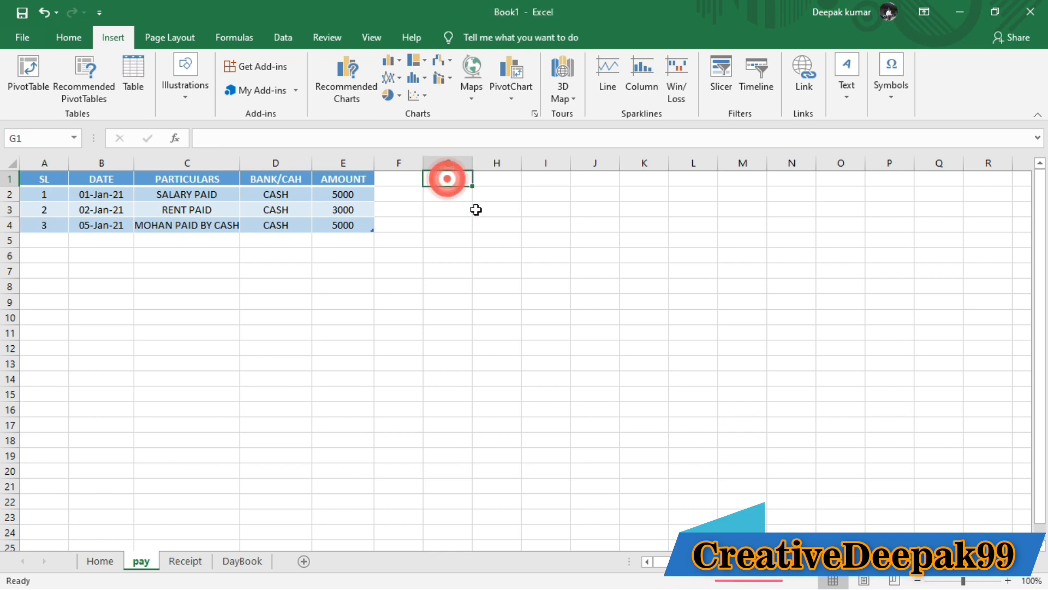
pyautogui.write('HOME')
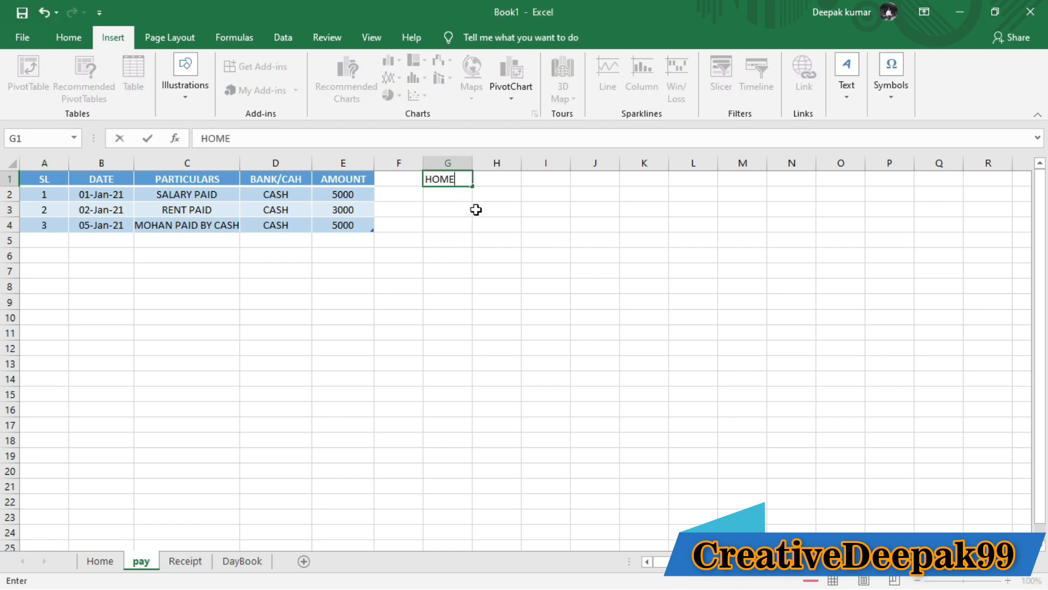
pyautogui.press('Return')
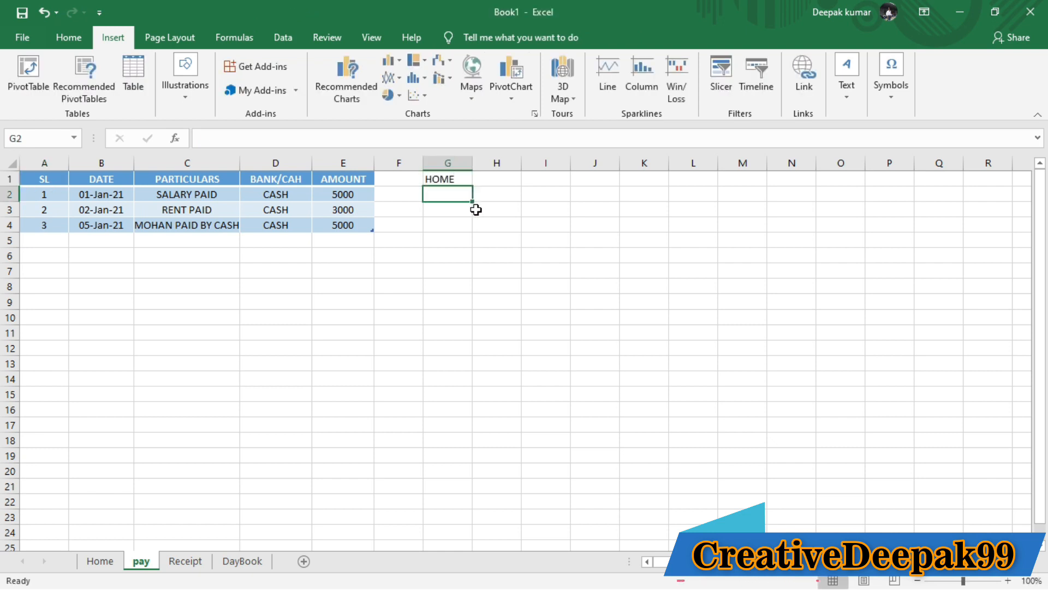
# Hyperlink the HOME cell on the pay sheet to cell A1 of the Home sheet
pyautogui.click(453, 181)
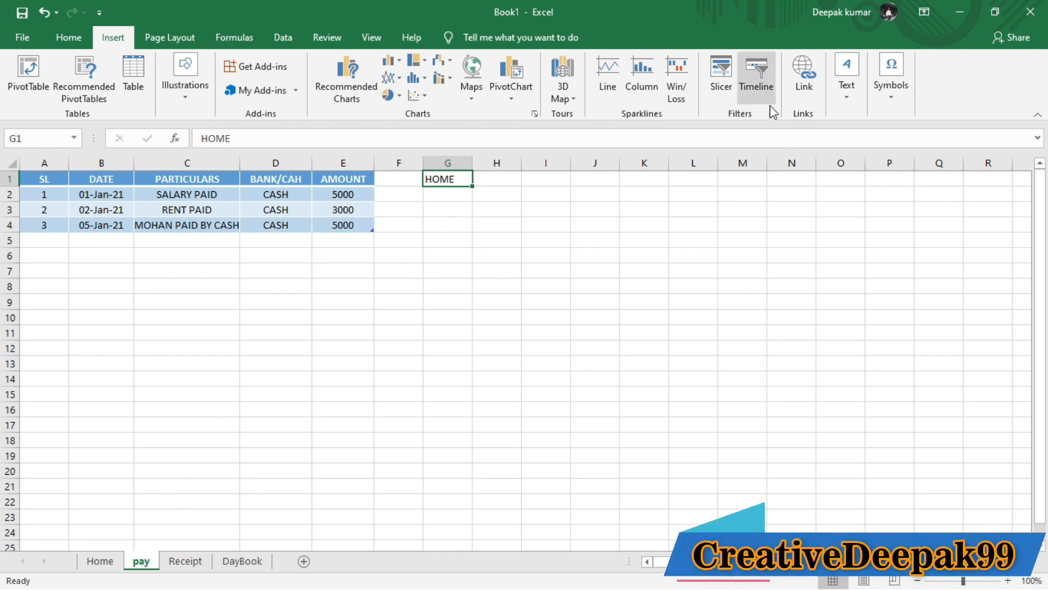
pyautogui.click(802, 82)
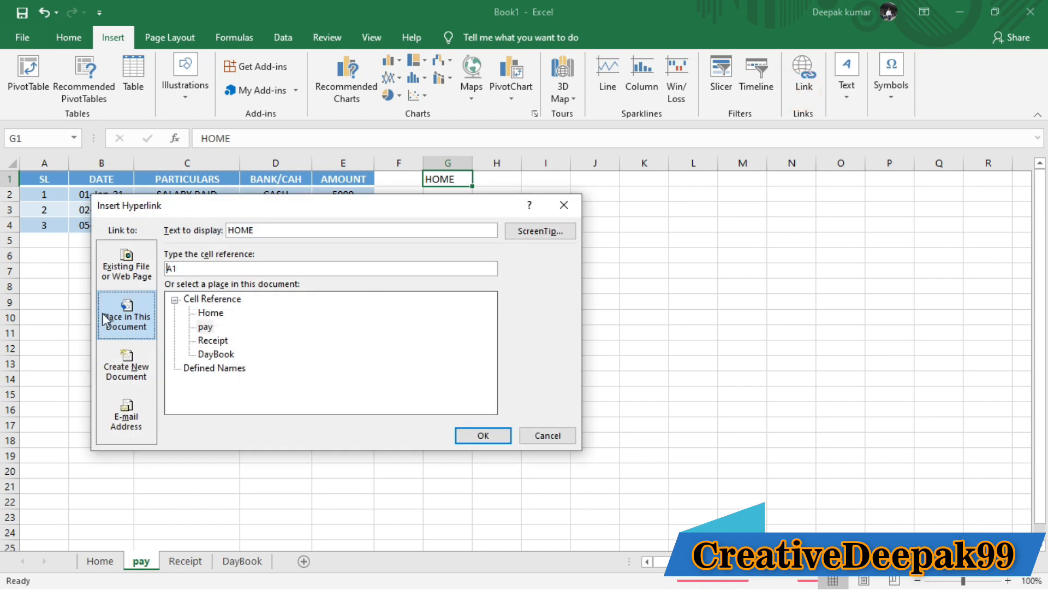
pyautogui.click(124, 317)
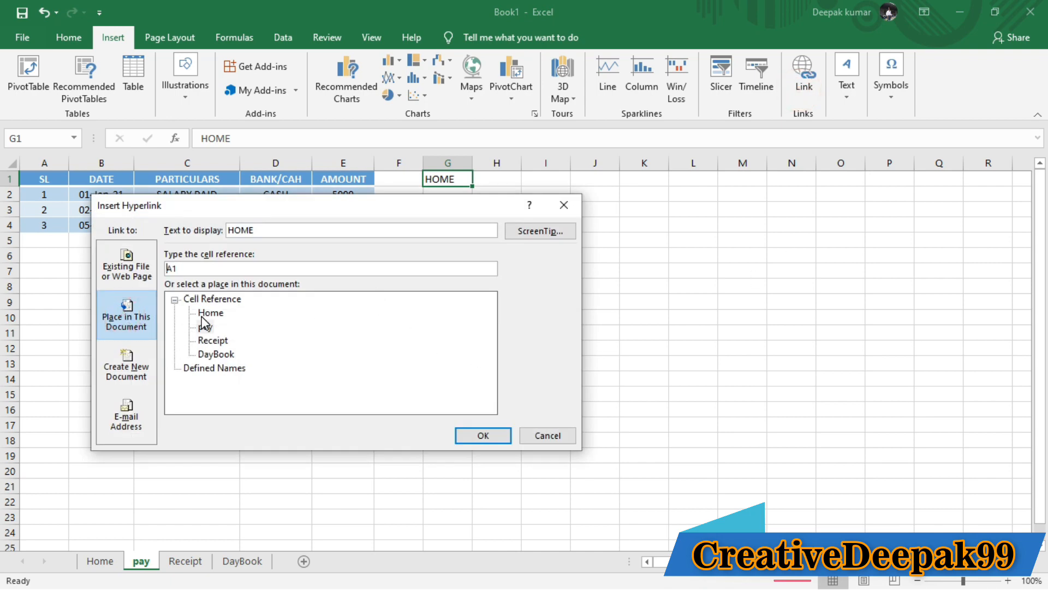
pyautogui.click(486, 436)
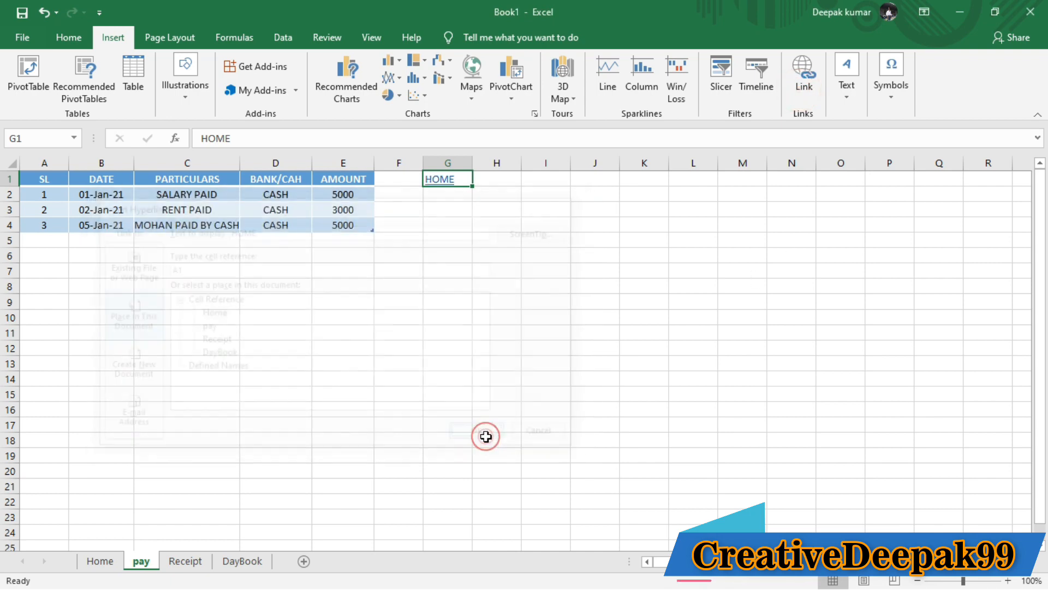
# Test the HOME and PAYMENT links by moving between the pay and Home sheets, ending on Home
pyautogui.click(440, 185)
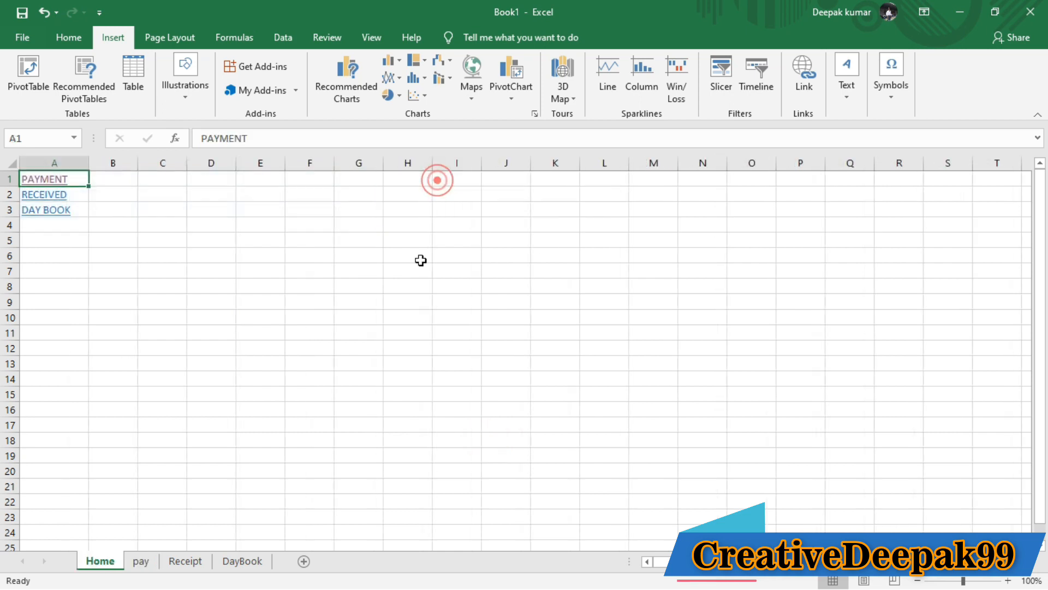
pyautogui.click(42, 179)
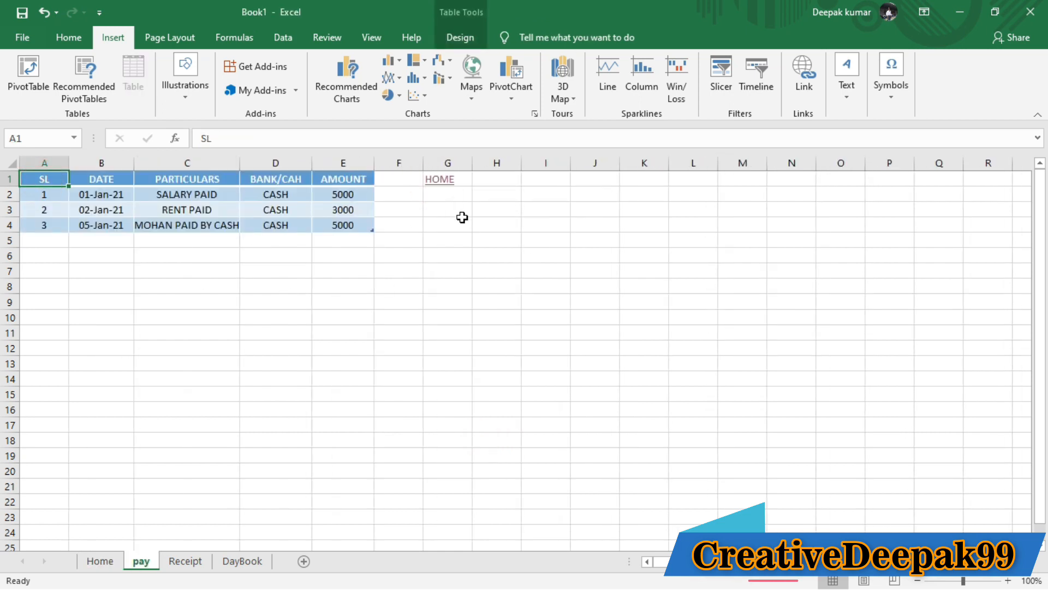
pyautogui.click(440, 185)
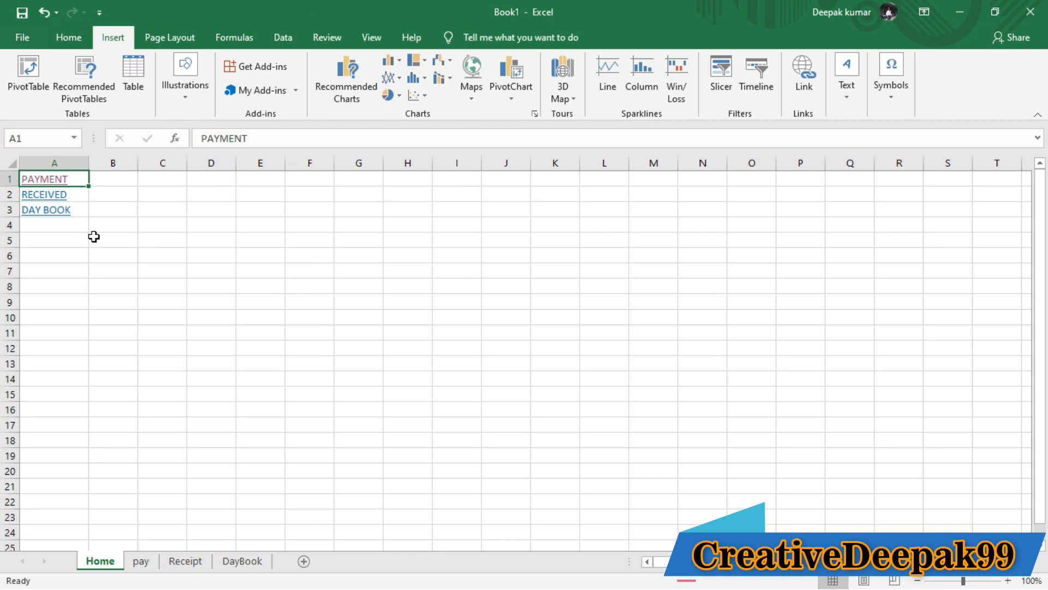
# Follow the RECEIVED link to the Receipt sheet and enter HOME in cell G1
pyautogui.click(77, 196)
pyautogui.click(52, 197)
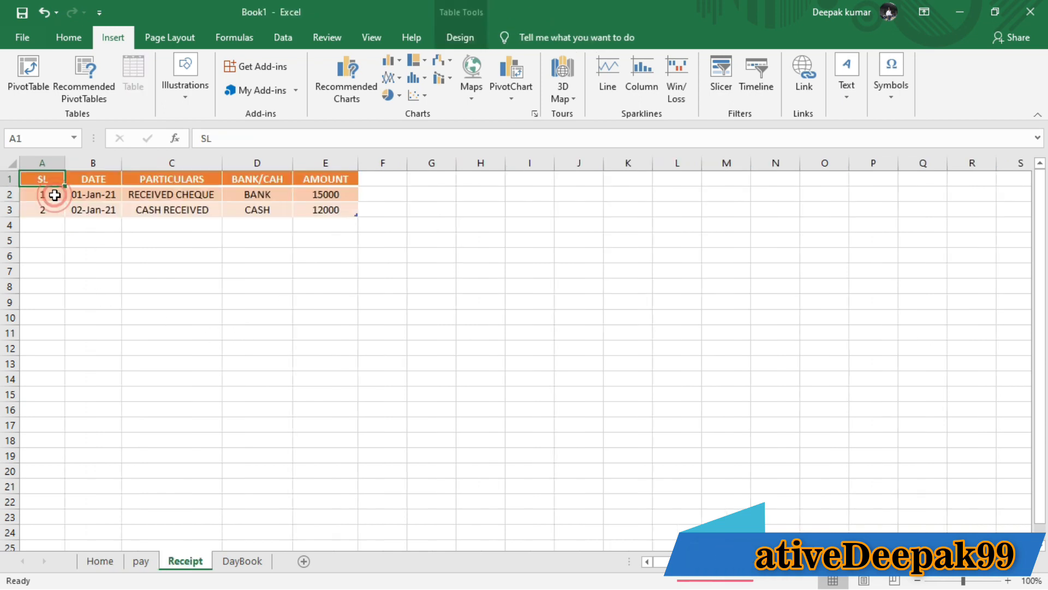
pyautogui.click(426, 179)
pyautogui.write('H')
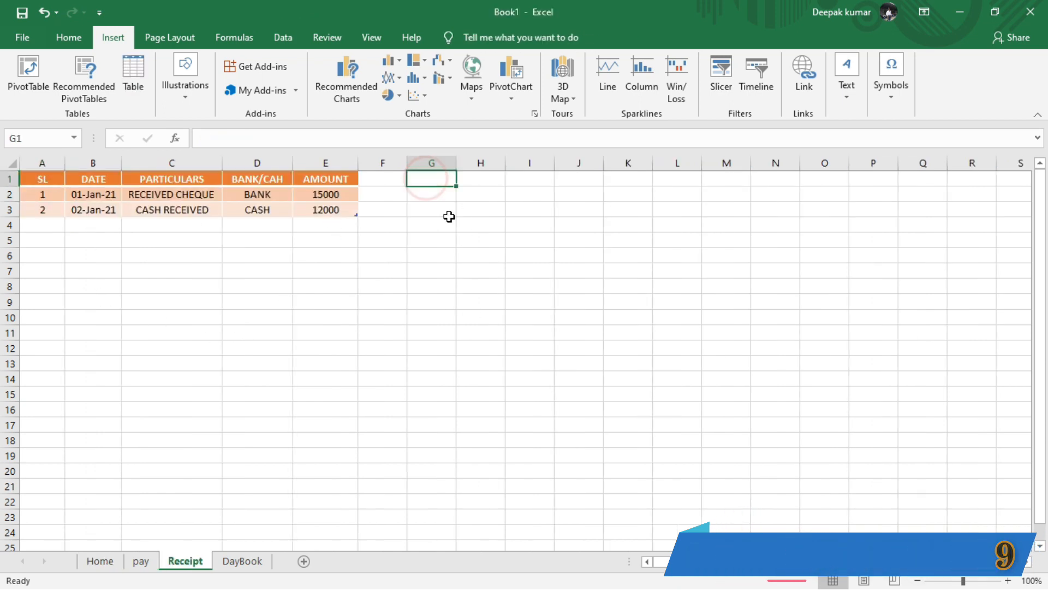
pyautogui.write('OM')
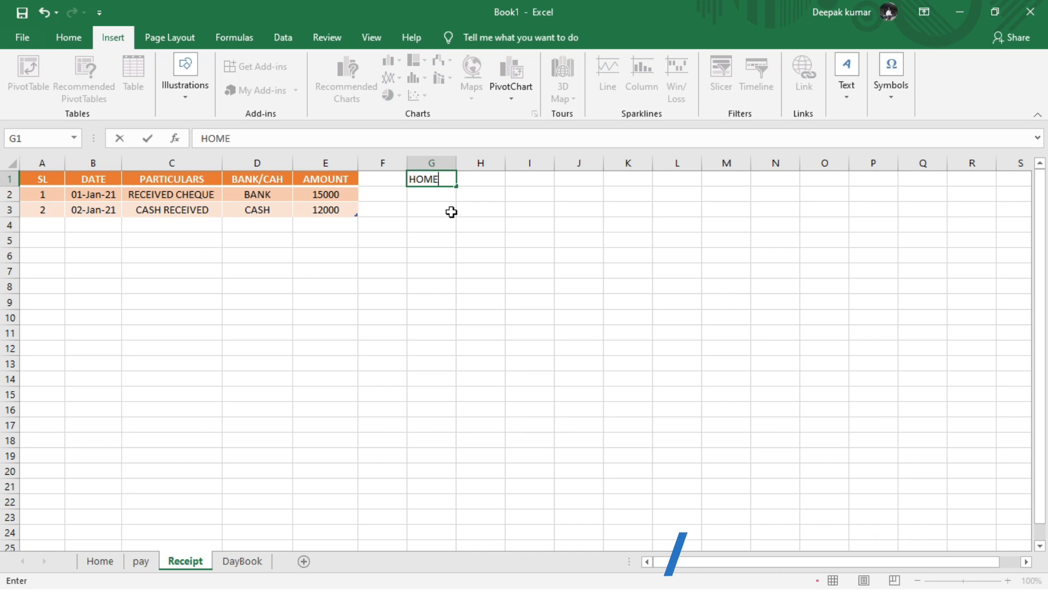
pyautogui.write('E')
pyautogui.press('Return')
# Hyperlink the HOME cell on the Receipt sheet to cell A1 of the Home sheet and test the links both ways
pyautogui.click(434, 181)
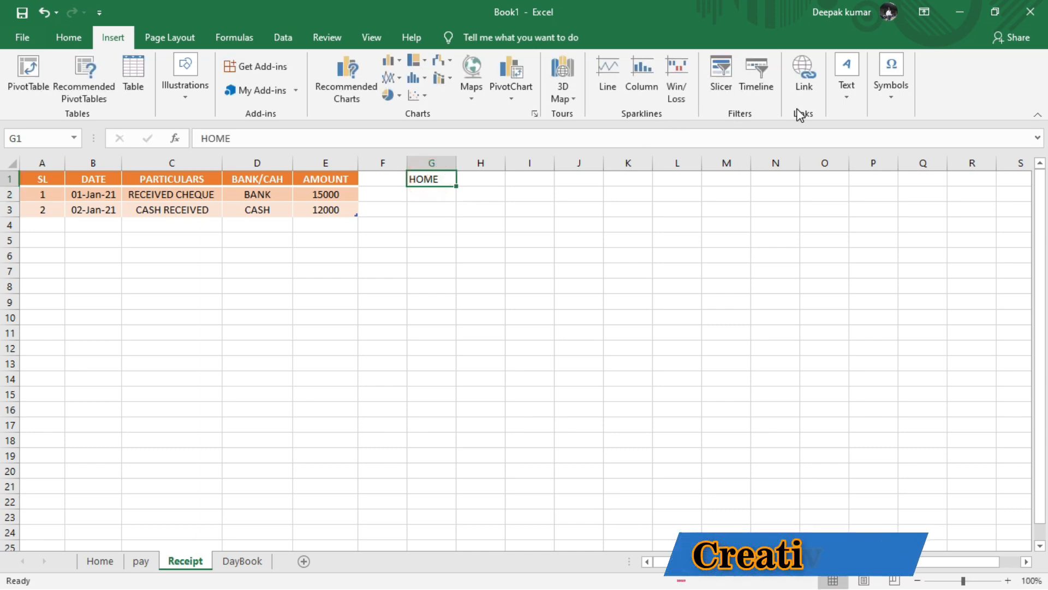
pyautogui.click(803, 77)
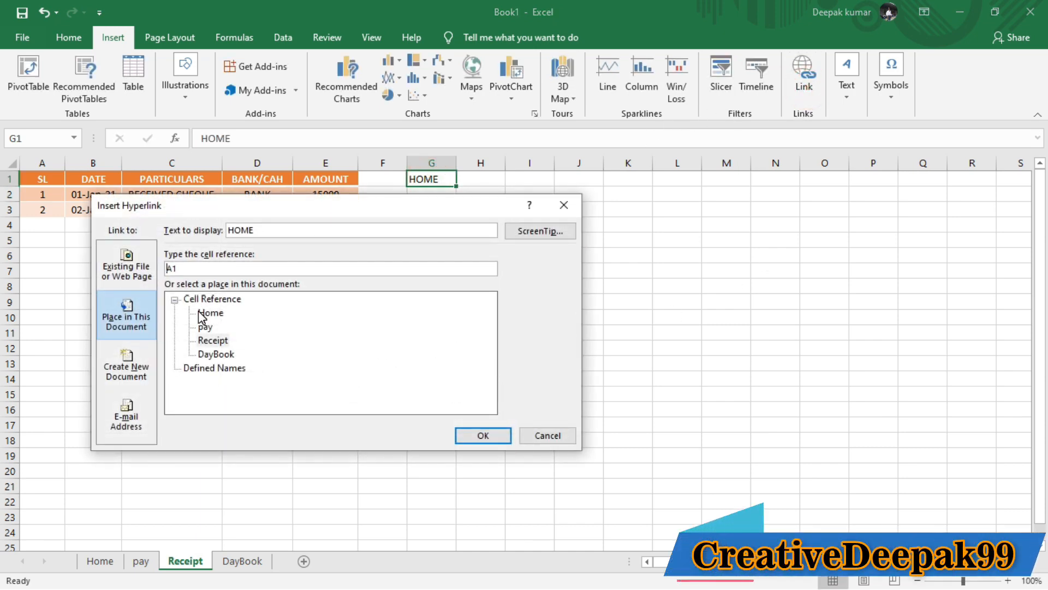
pyautogui.click(203, 314)
pyautogui.click(472, 435)
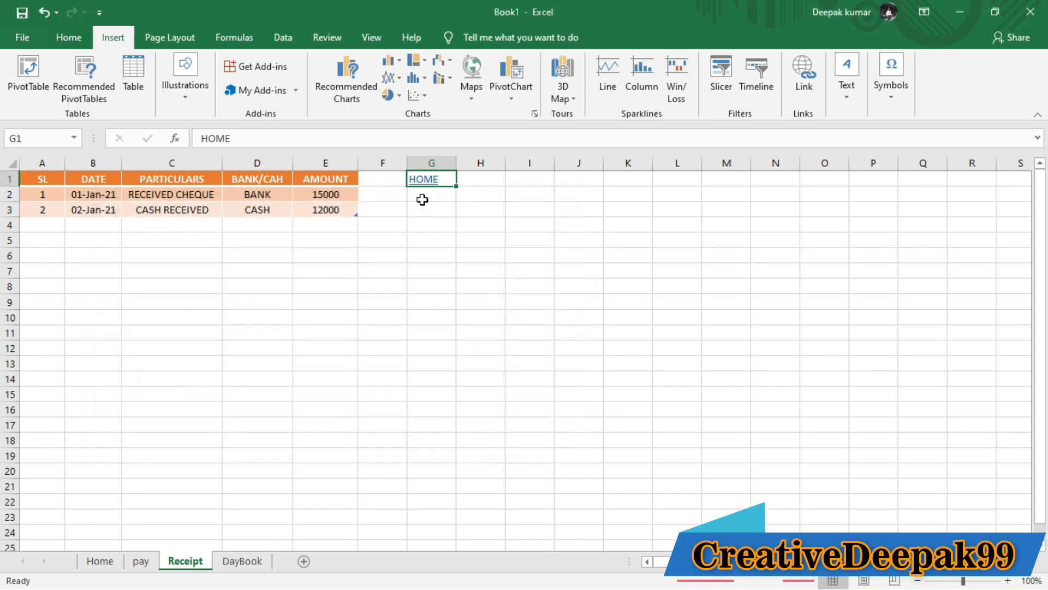
pyautogui.click(419, 183)
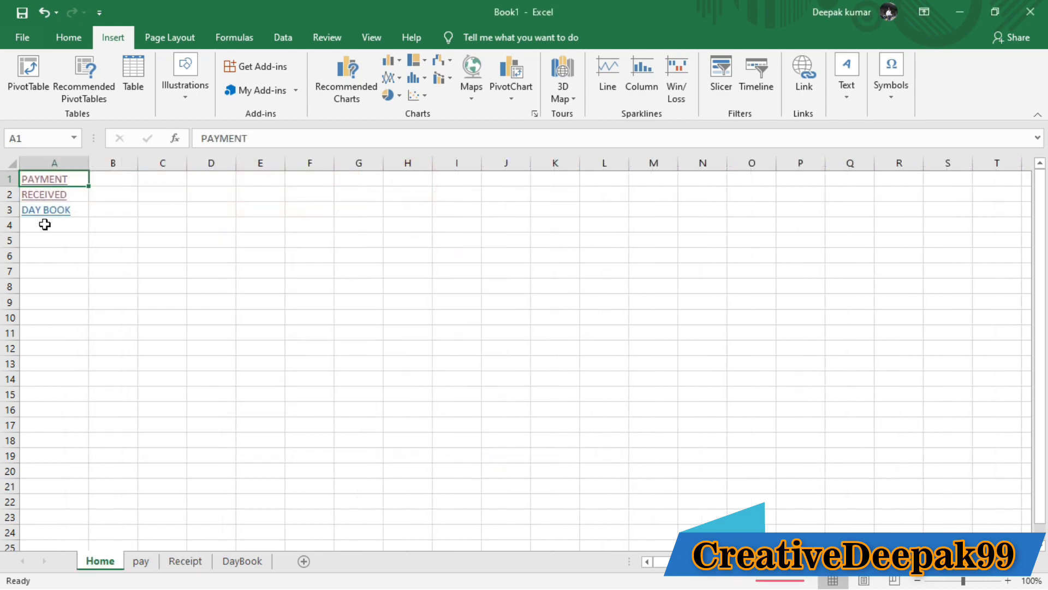
pyautogui.click(47, 198)
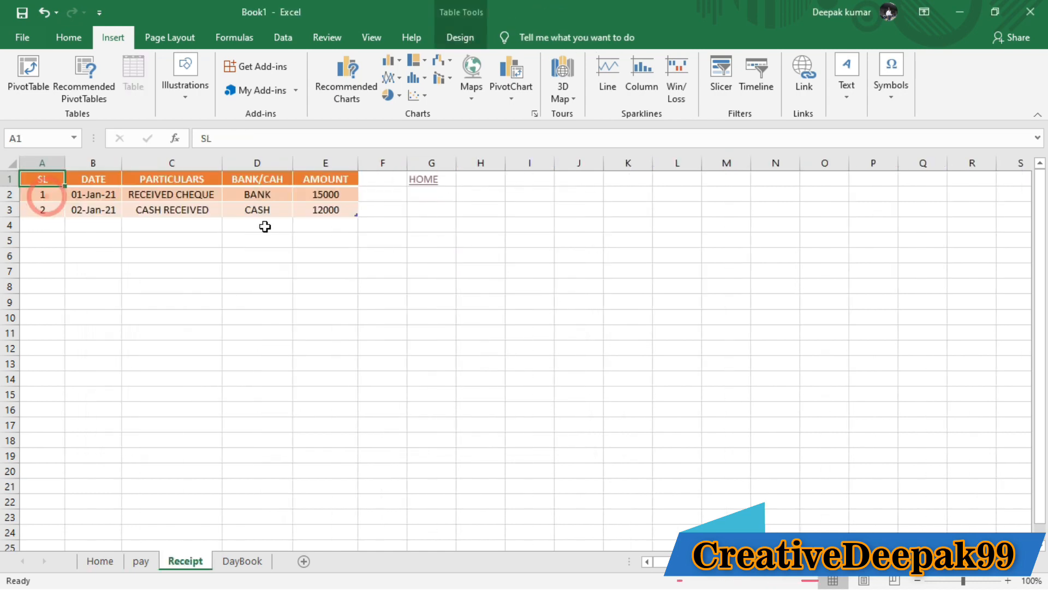
# Enter HOME in cell I1 of the DayBook sheet
pyautogui.click(245, 561)
pyautogui.click(537, 181)
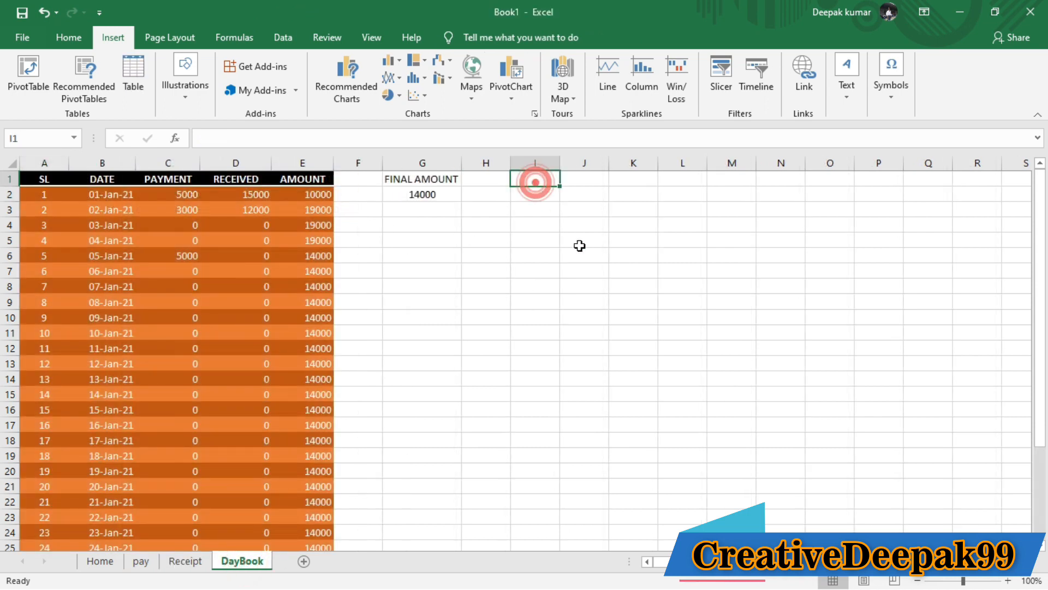
pyautogui.write('HOME')
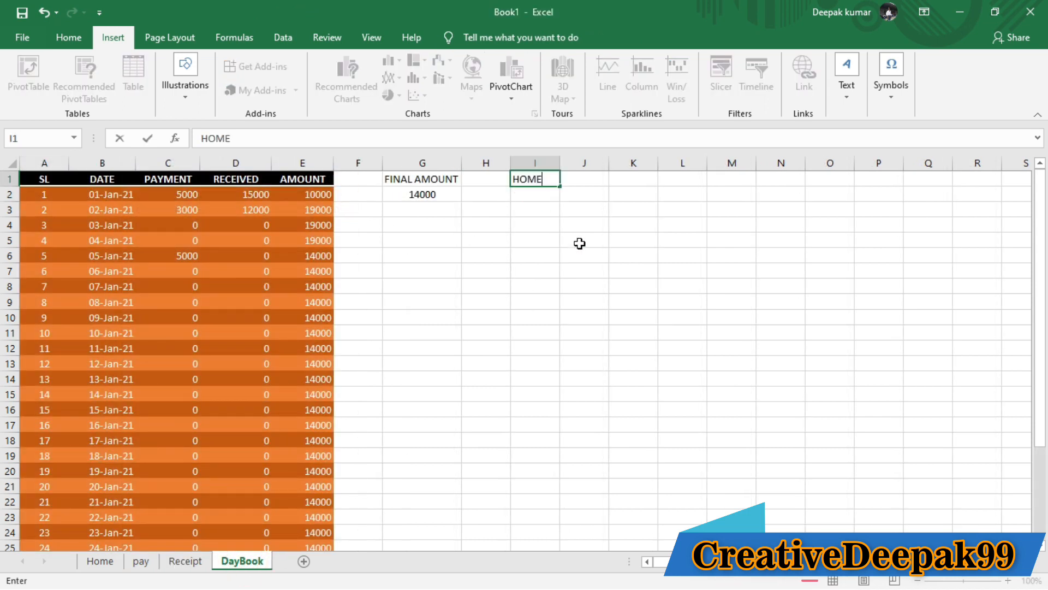
pyautogui.press('Return')
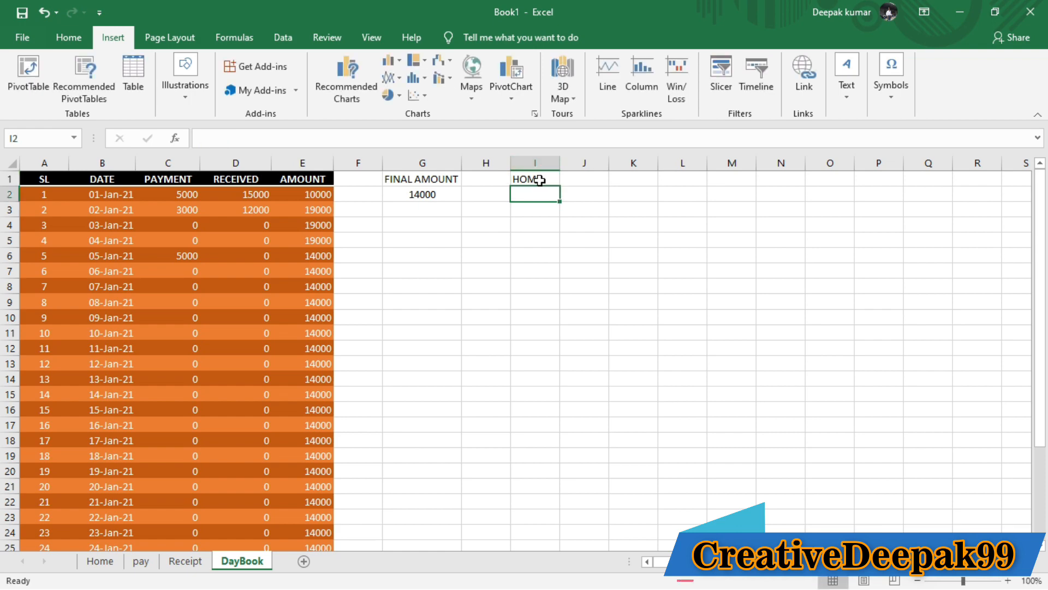
# Hyperlink the HOME cell on the DayBook sheet to cell A1 of the Home sheet
pyautogui.click(540, 180)
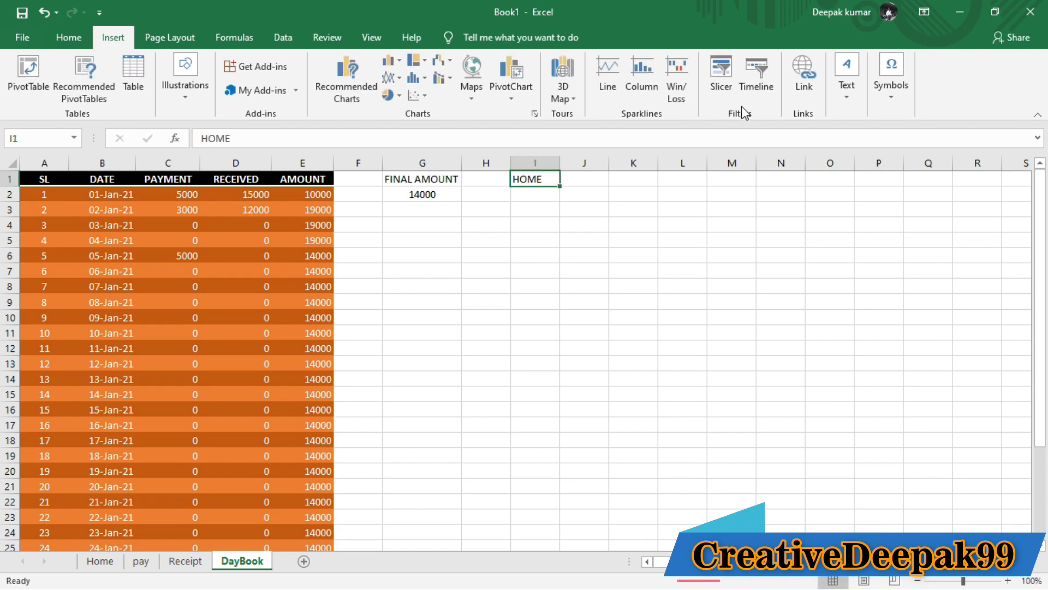
pyautogui.click(804, 82)
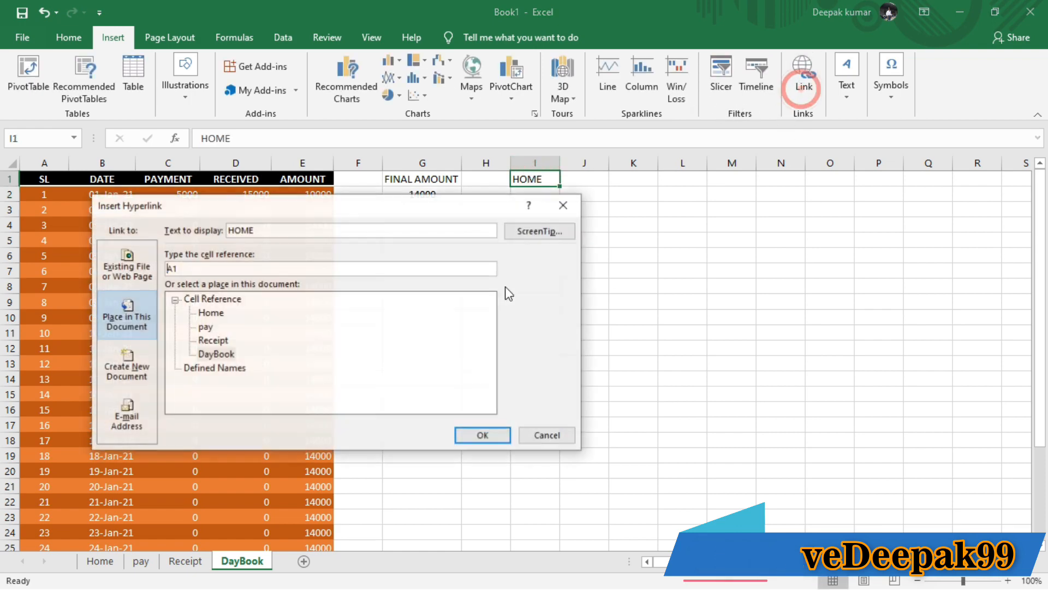
pyautogui.click(210, 312)
pyautogui.click(477, 435)
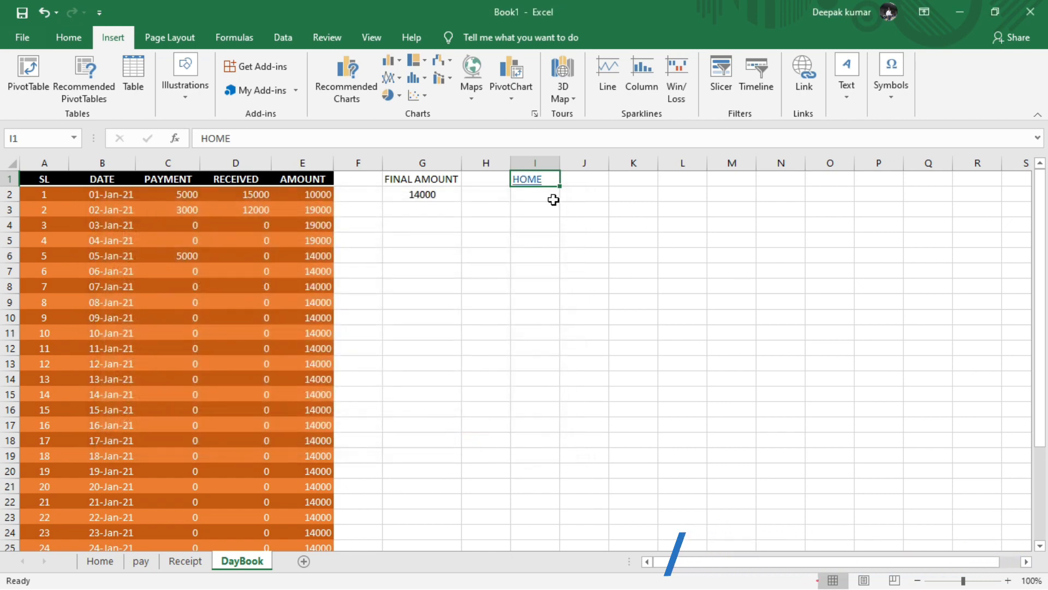
# Test the HOME, DAY BOOK and RECEIVED links by moving between the Home, DayBook and Receipt sheets, ending on Home
pyautogui.click(526, 181)
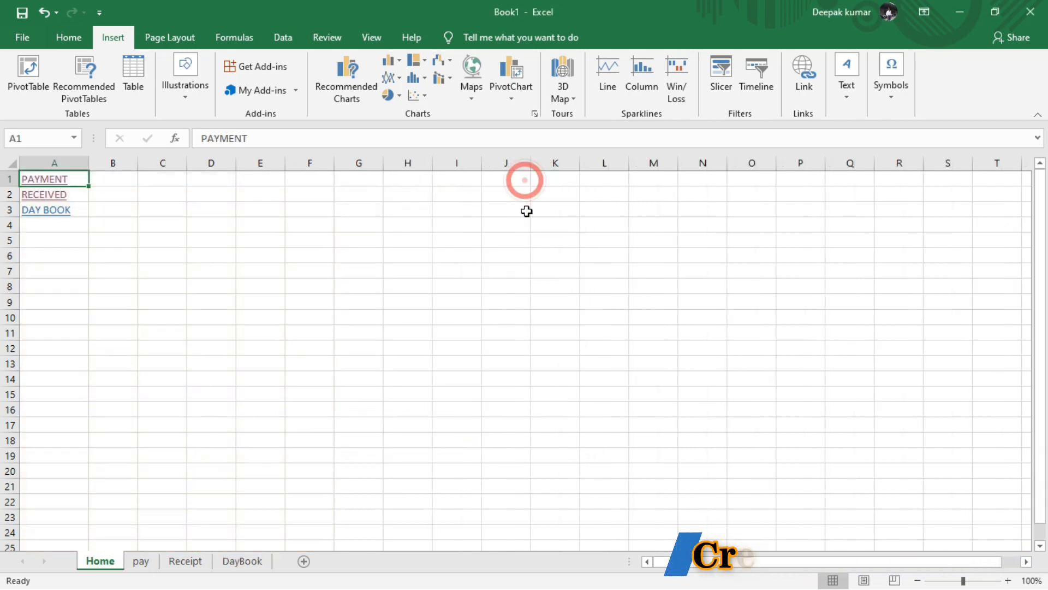
pyautogui.click(47, 213)
pyautogui.click(528, 180)
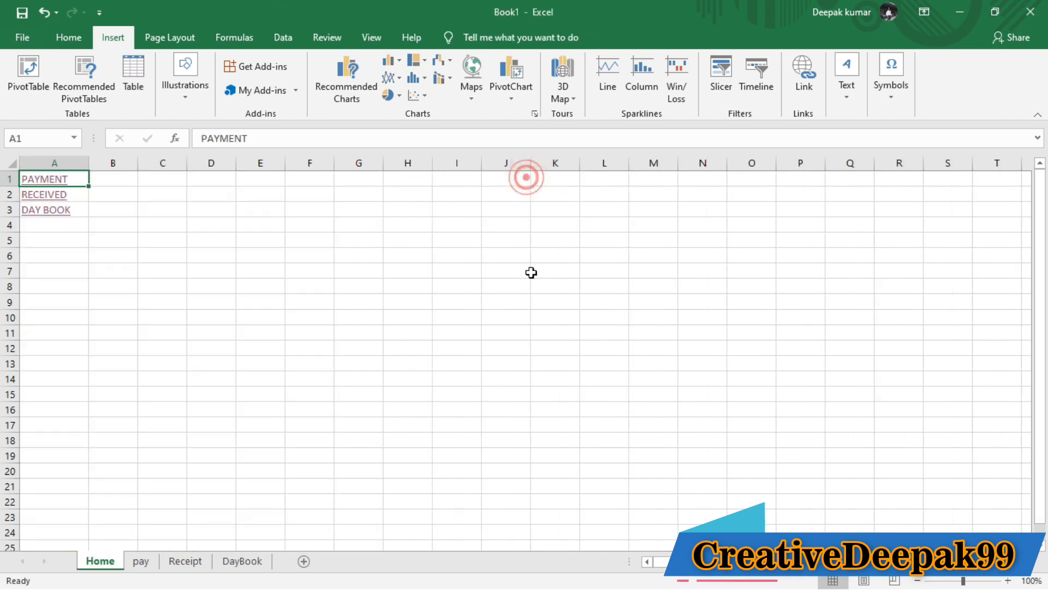
pyautogui.click(40, 198)
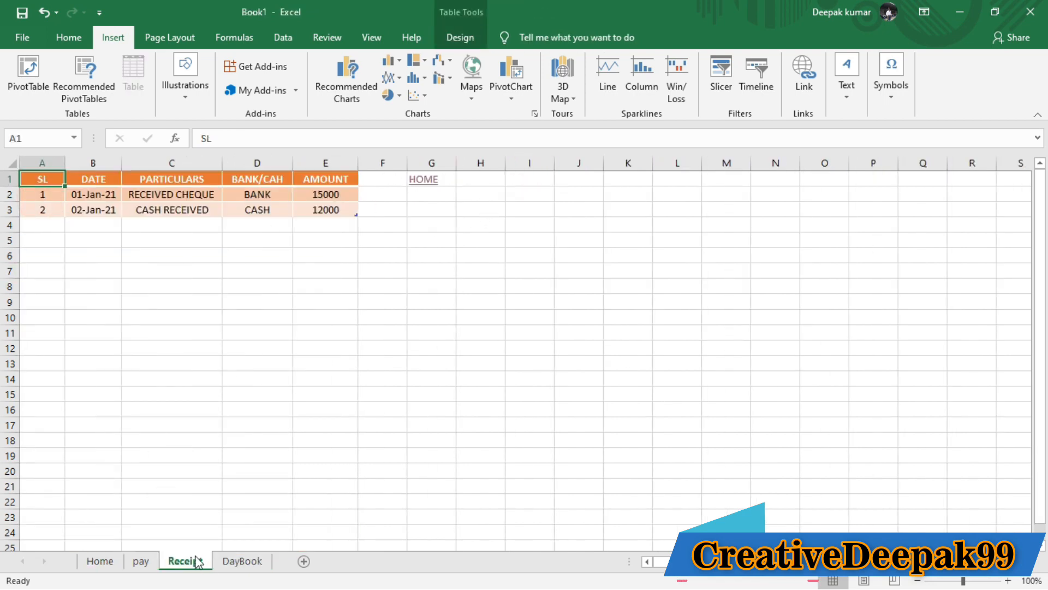
pyautogui.click(425, 183)
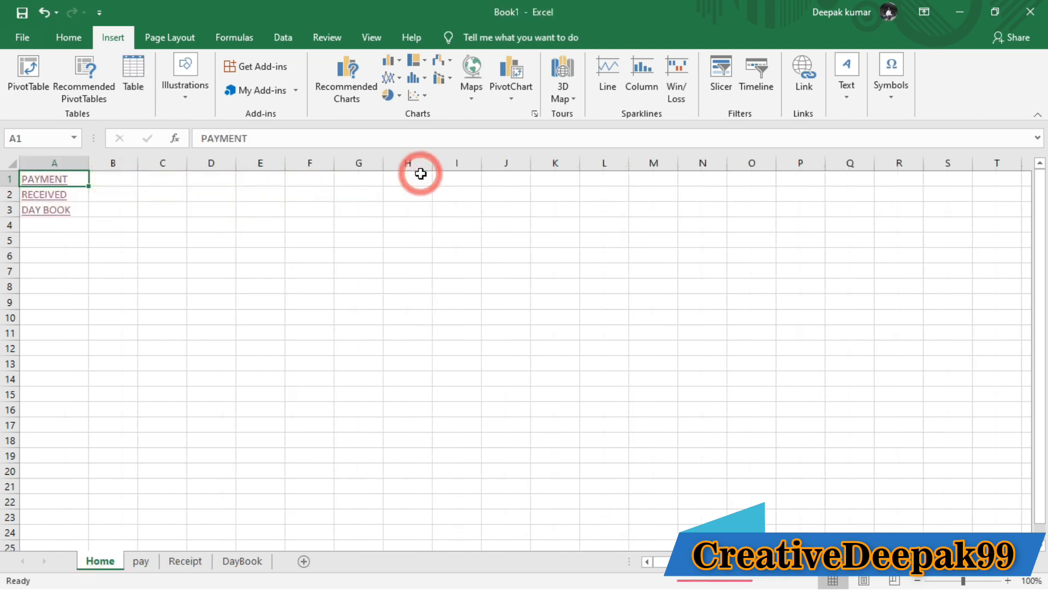
pyautogui.click(66, 216)
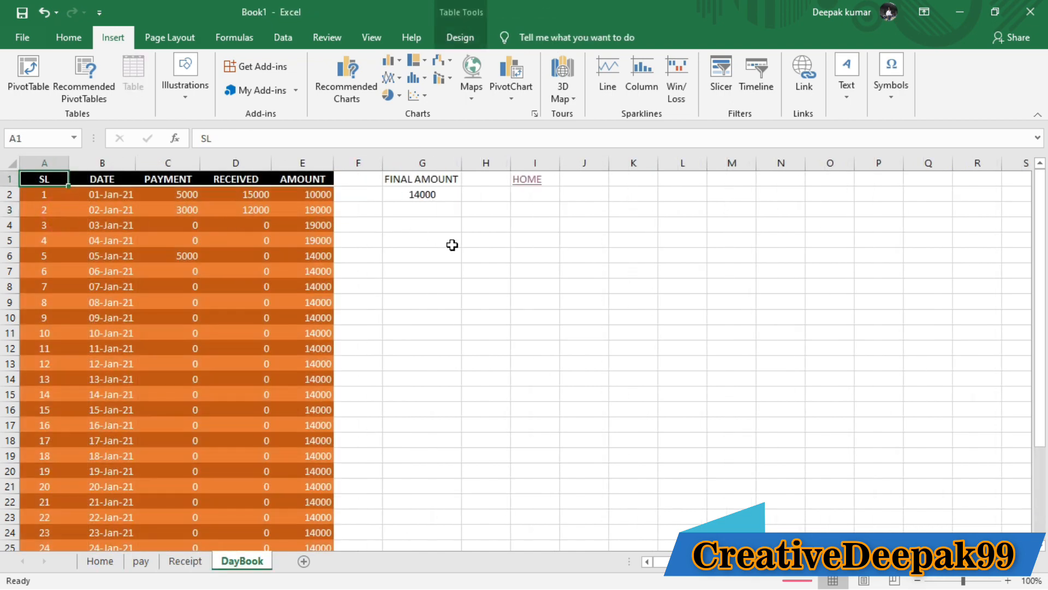
pyautogui.click(522, 187)
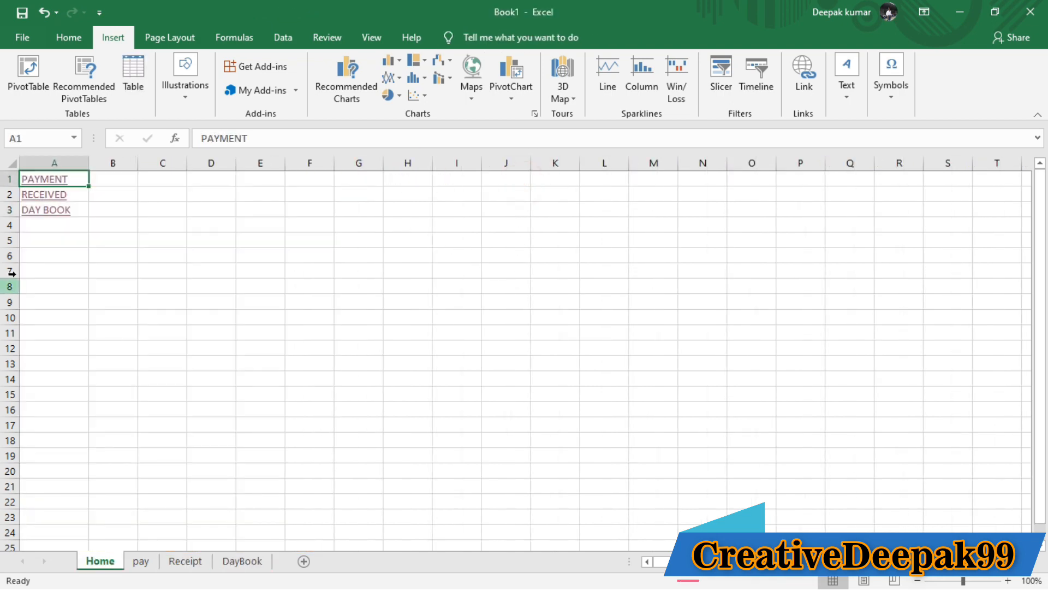
# Look over the pay and Receipt sheets, ending on an empty cell below the Receipt table
pyautogui.click(145, 562)
pyautogui.click(185, 563)
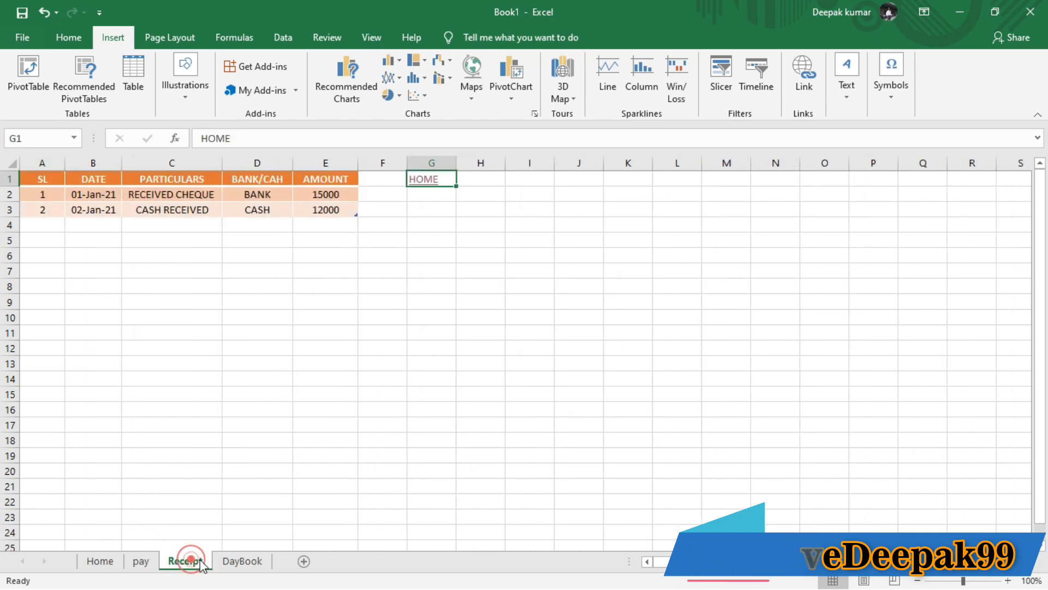
pyautogui.click(141, 562)
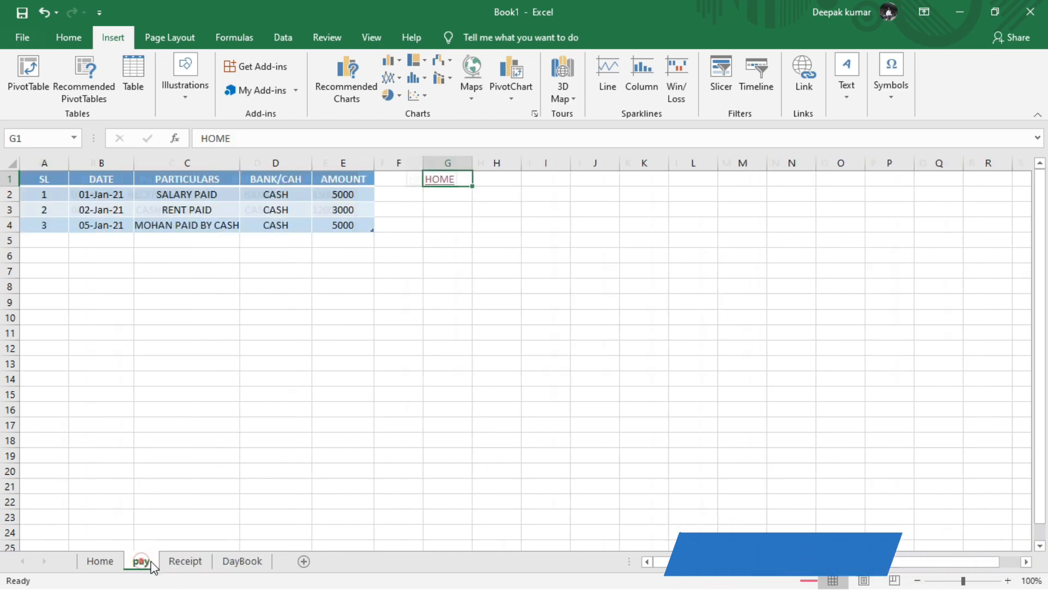
pyautogui.click(186, 563)
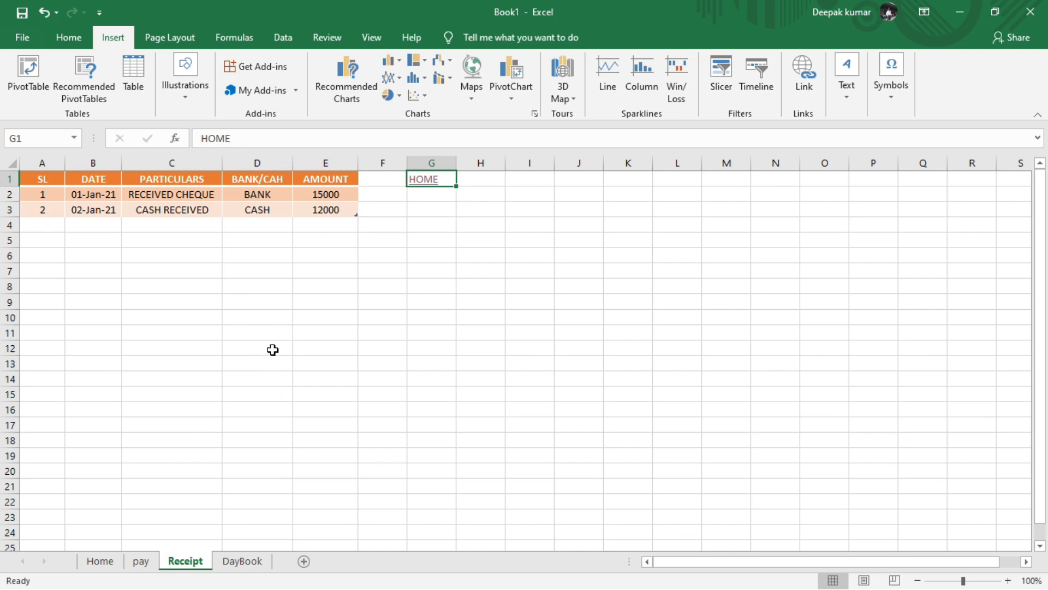
pyautogui.click(310, 302)
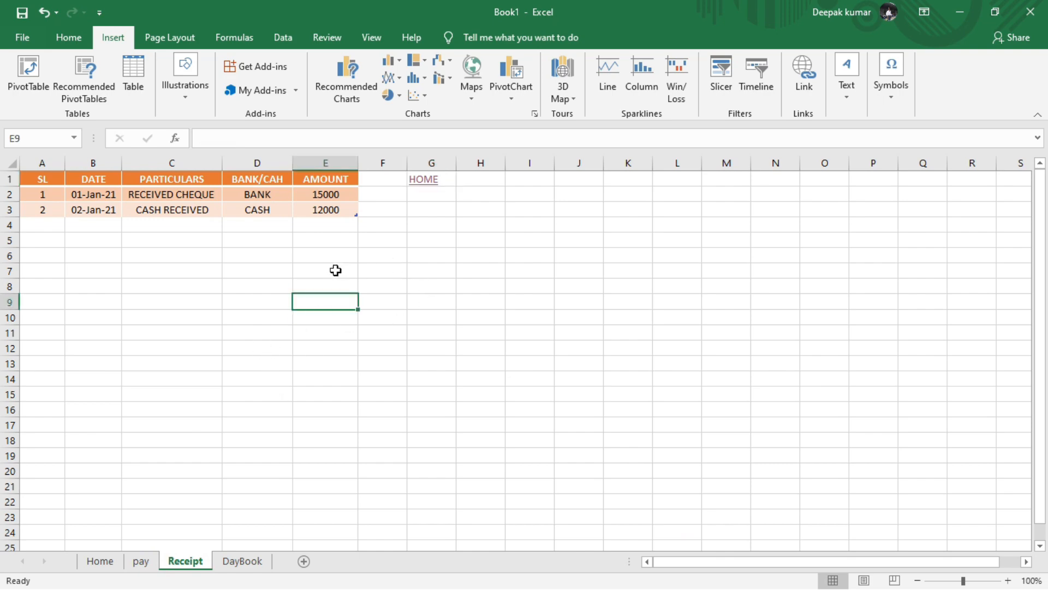
pyautogui.click(279, 273)
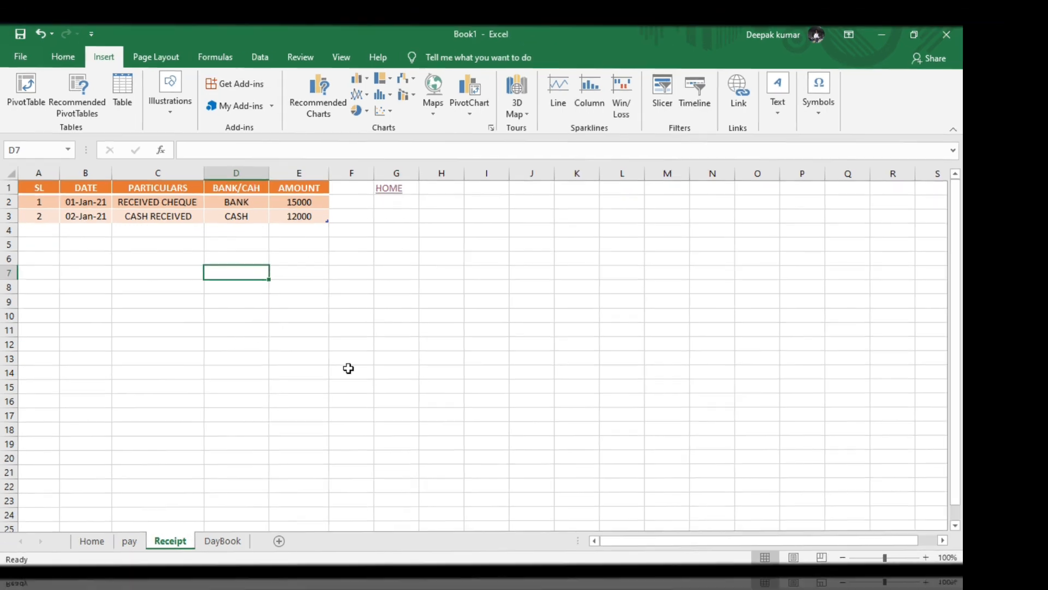